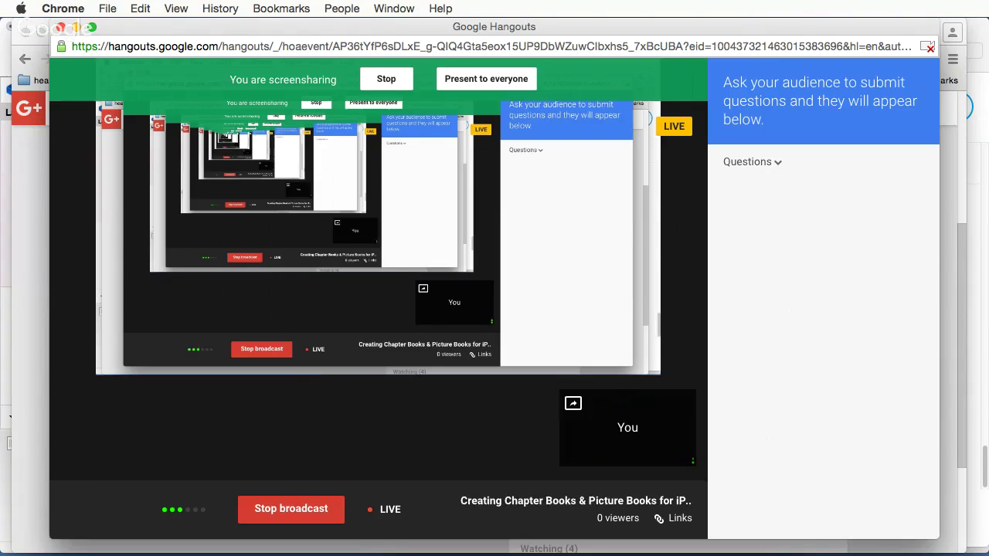
Step: Switch to PubCoder and check the text box on page 2 of the open book project
mouse_move(521, 278)
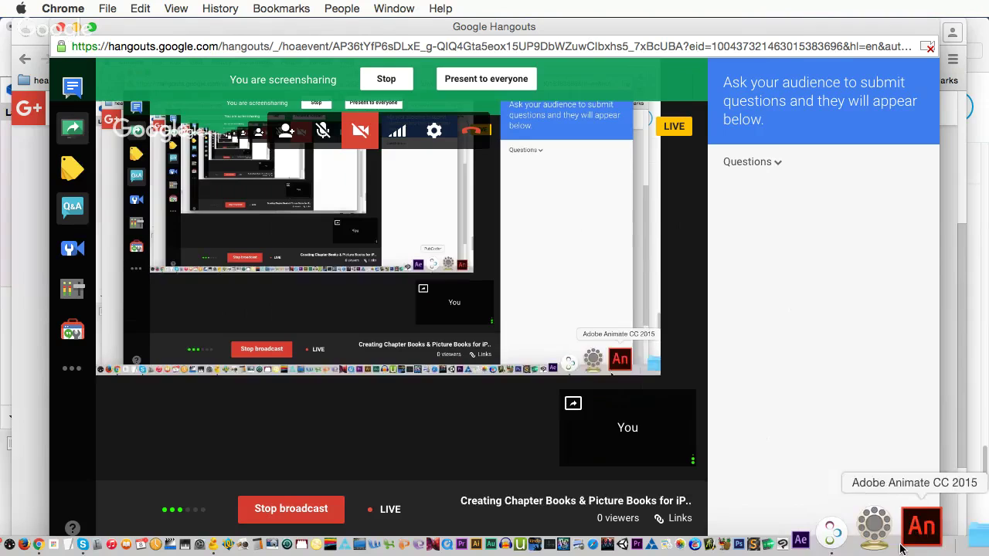
click(883, 546)
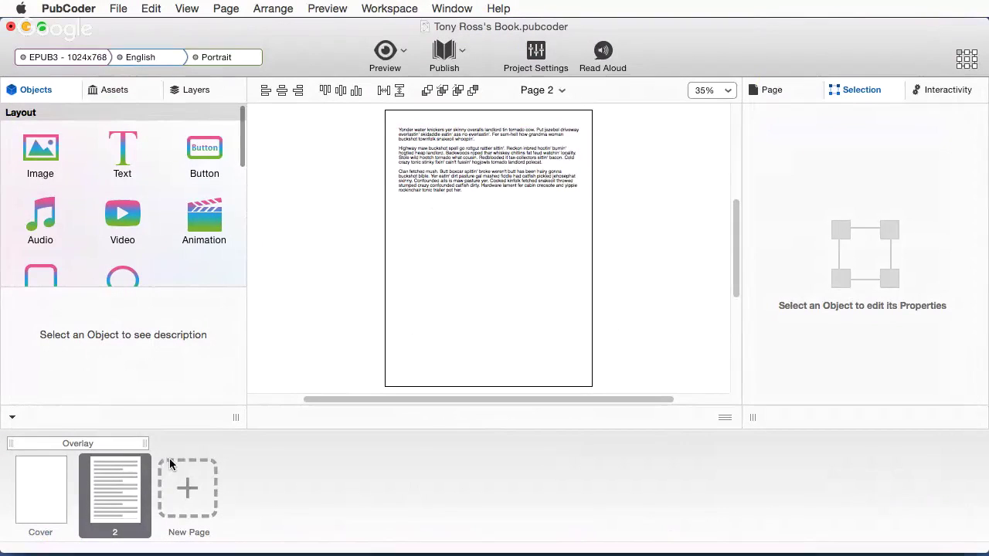
click(431, 185)
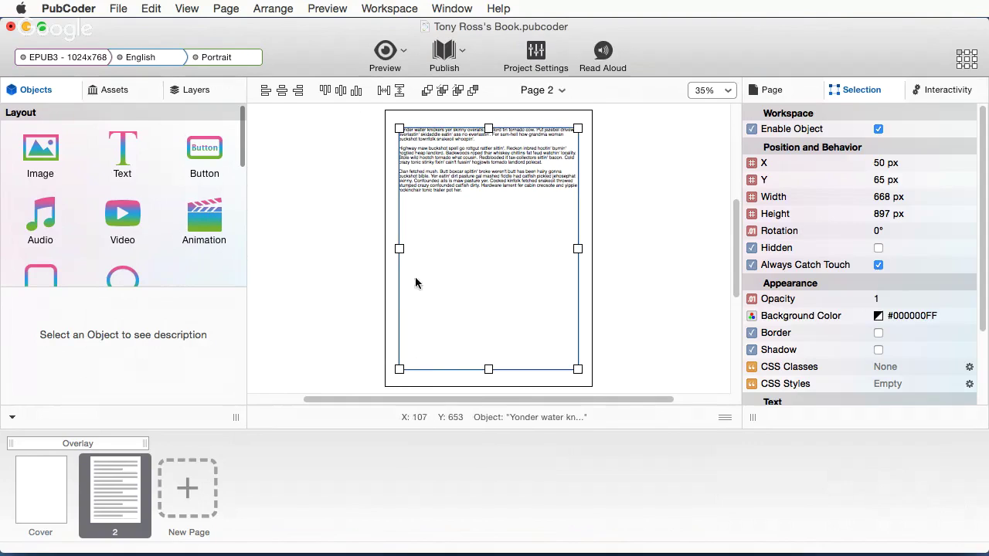
click(325, 273)
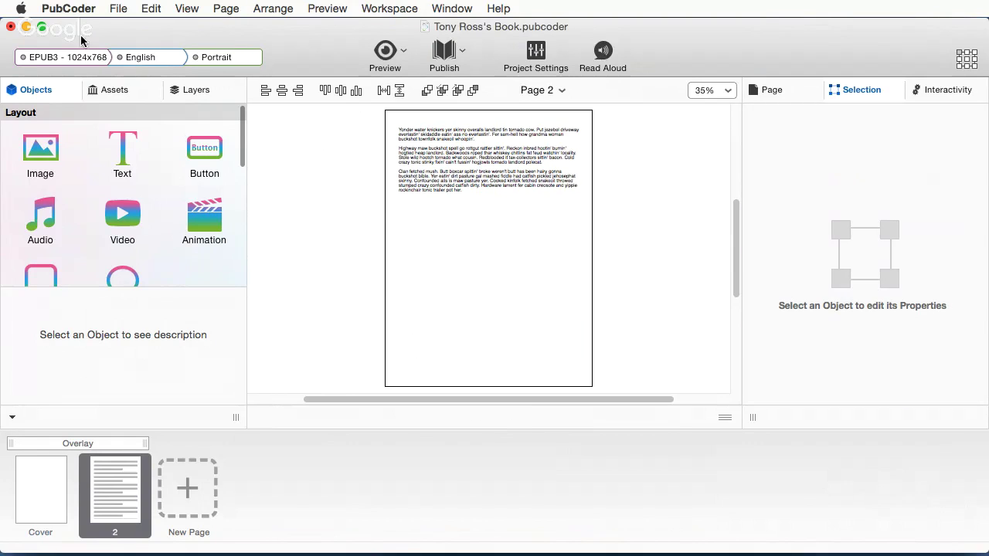
Step: Start a new blank project and insert "Chapter" before "Book" in its title, keeping the other general info
click(118, 8)
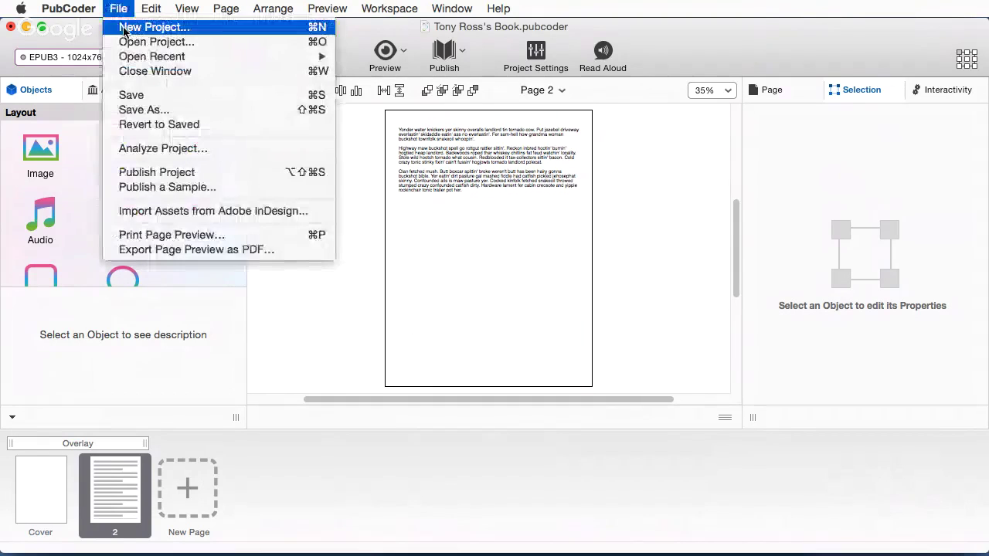
click(123, 29)
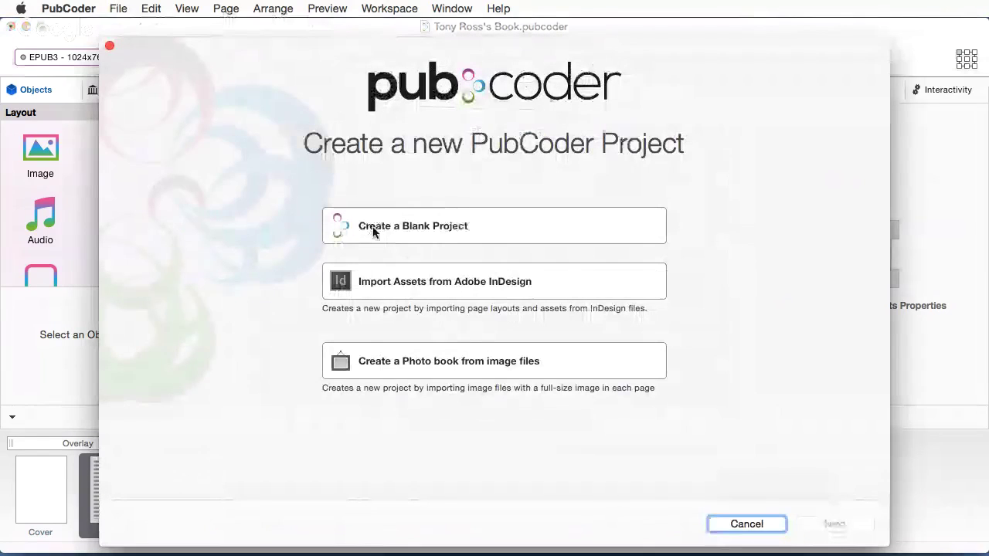
click(373, 231)
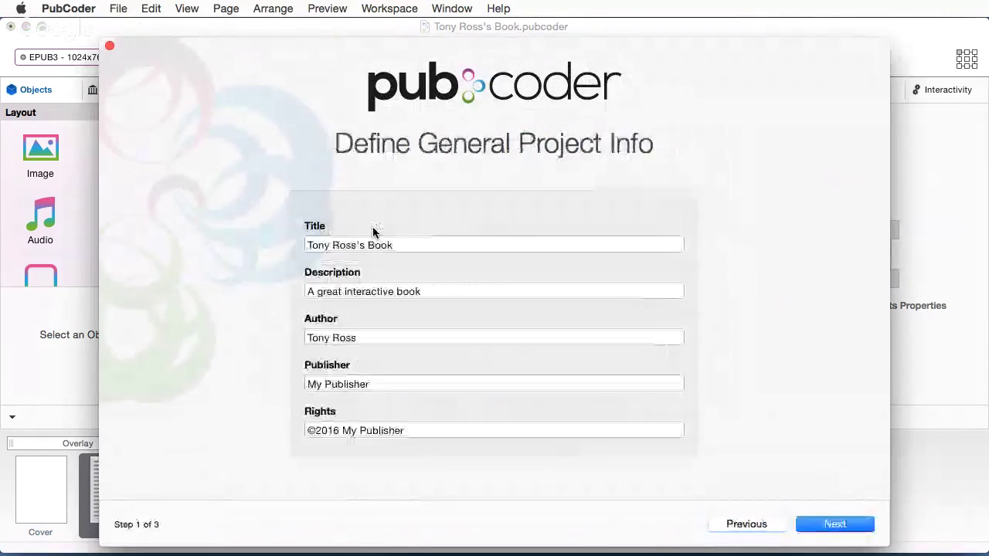
click(404, 245)
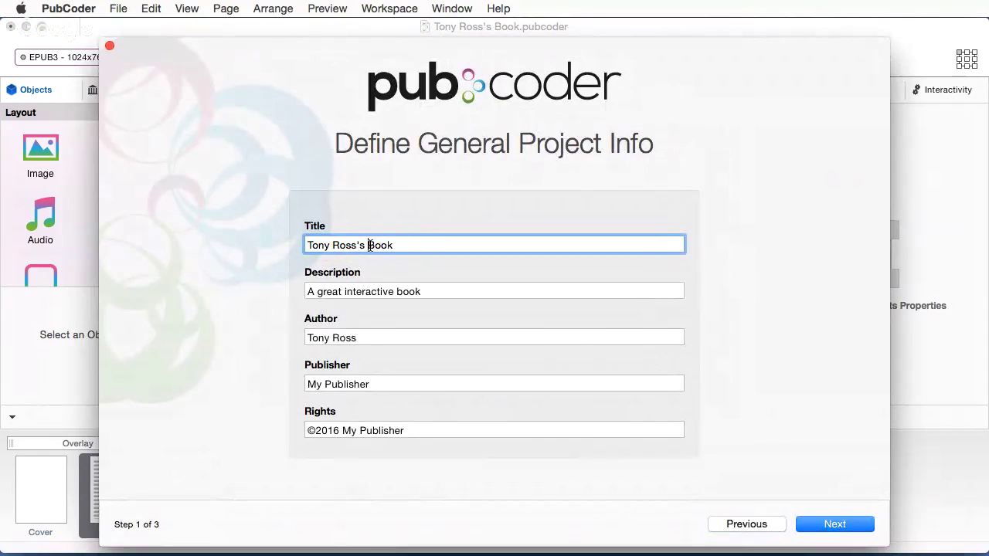
drag(369, 245, 337, 245)
click(367, 245)
text(Chapter)
click(809, 516)
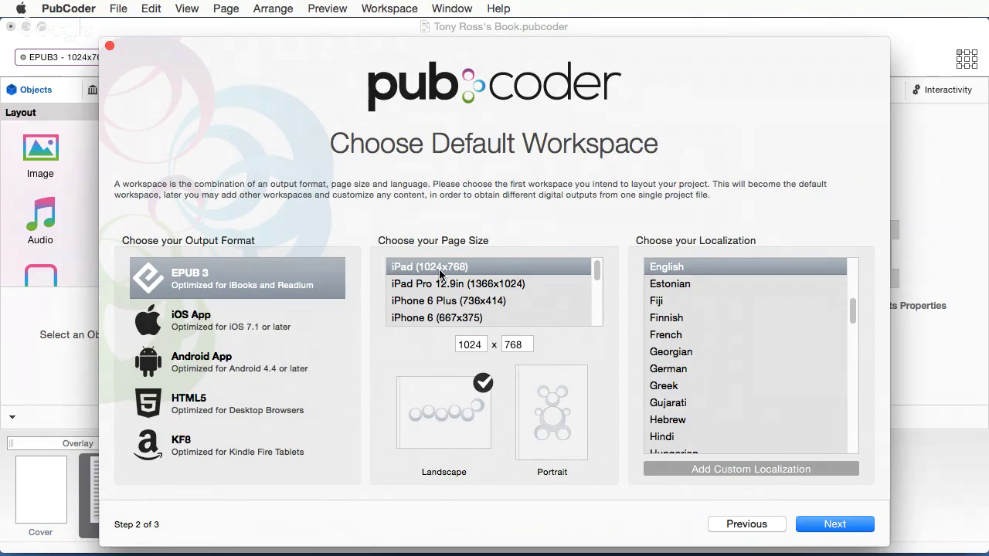
Step: Choose portrait orientation for the EPUB 3 iPad (1024x768) English workspace and save the project in the BigBlockBooks folder
click(563, 397)
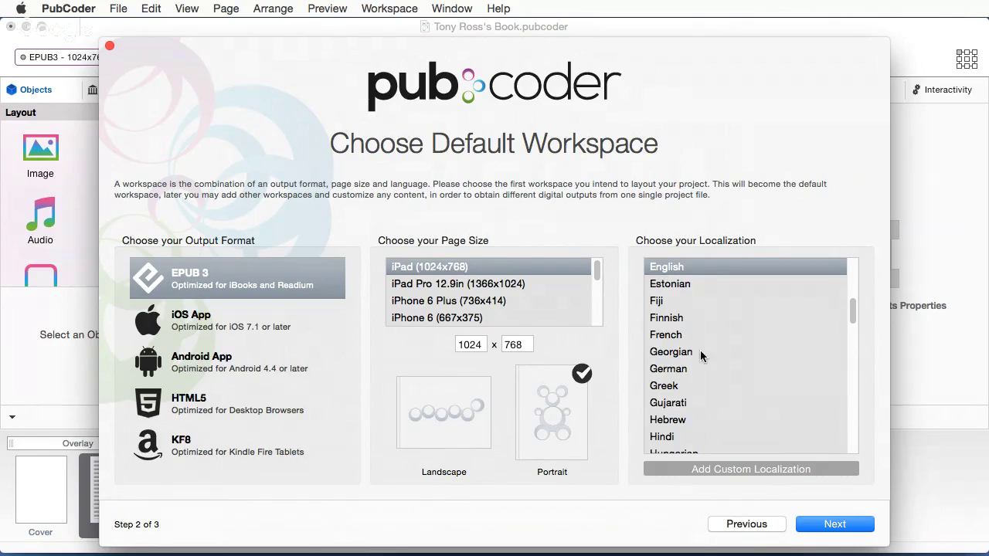
click(819, 526)
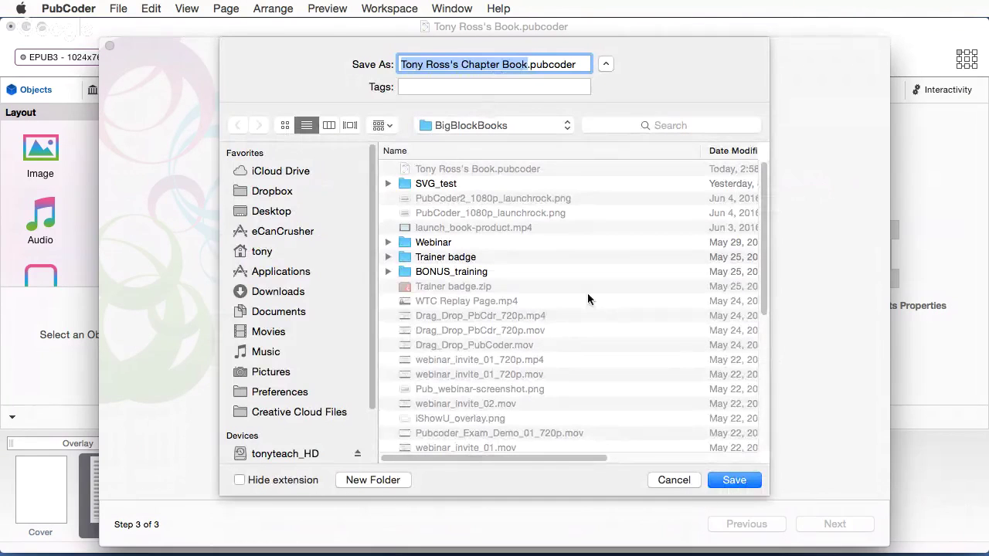
click(735, 481)
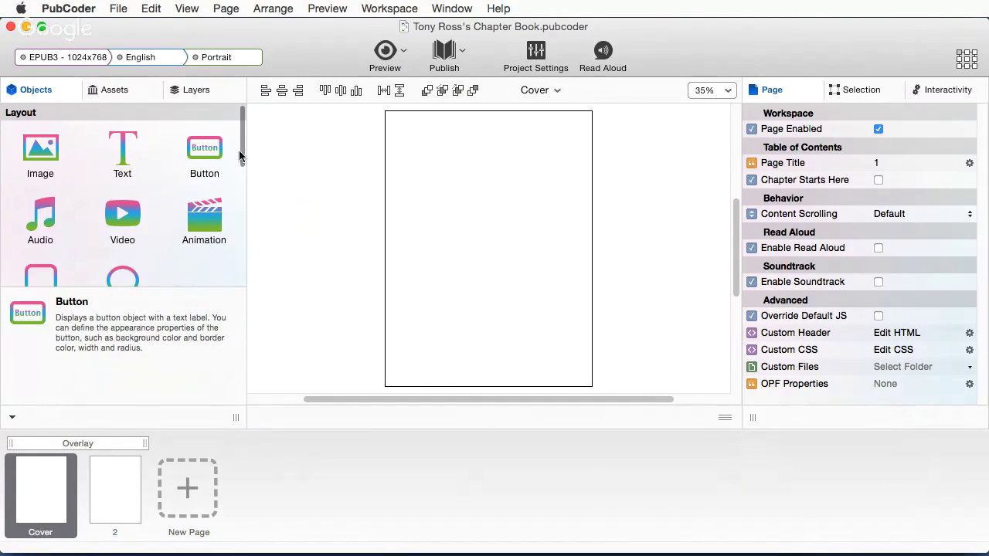
Step: Look through the available layout objects, widgets and controllers
scroll(238, 193, down, 5)
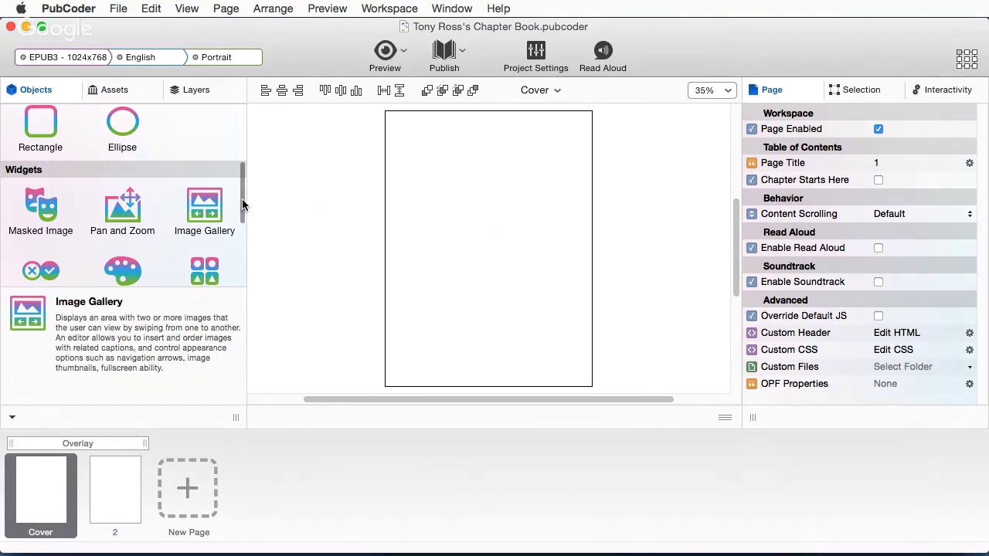
scroll(244, 224, down, 2)
scroll(243, 240, down, 1)
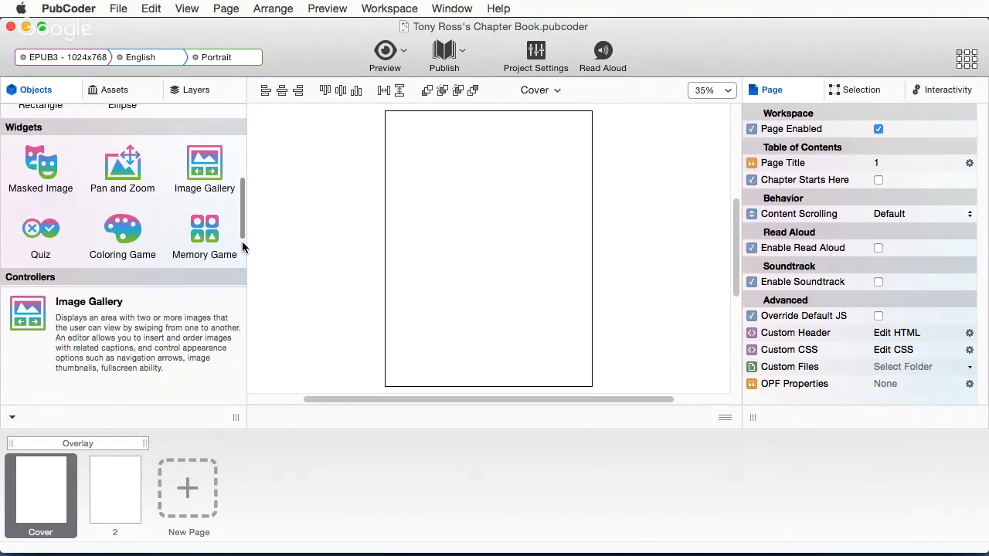
scroll(246, 251, down, 2)
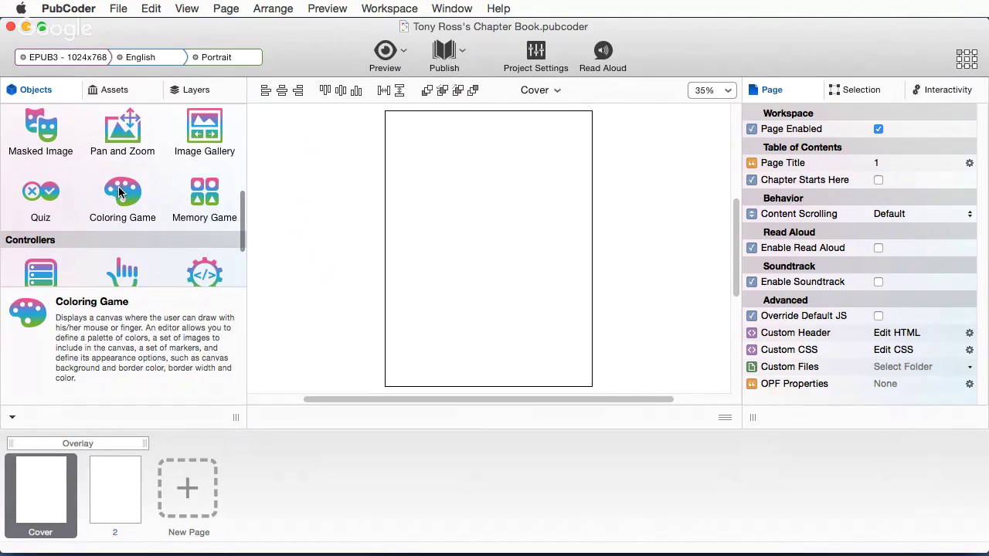
scroll(242, 231, down, 1)
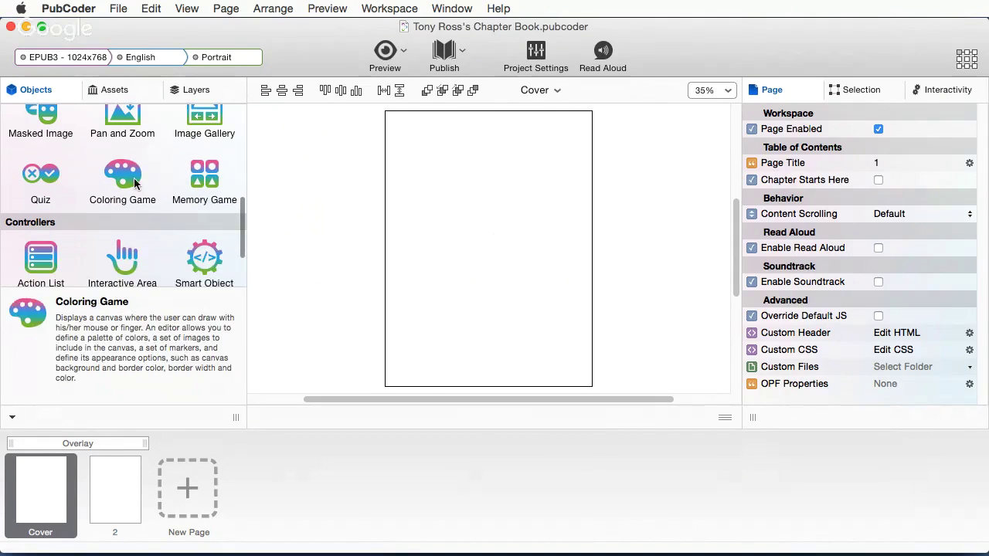
scroll(245, 243, down, 1)
scroll(245, 253, down, 2)
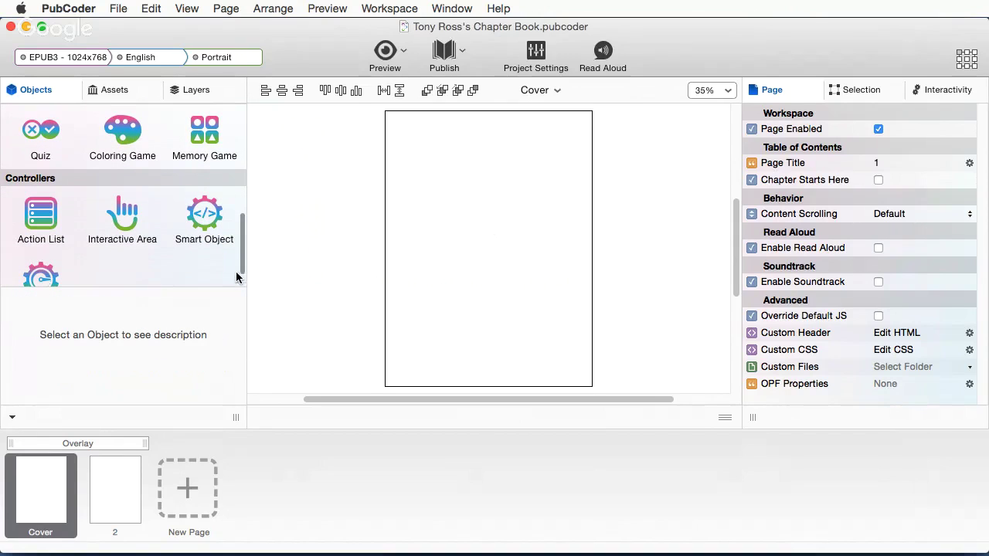
scroll(244, 232, up, 4)
scroll(244, 185, up, 5)
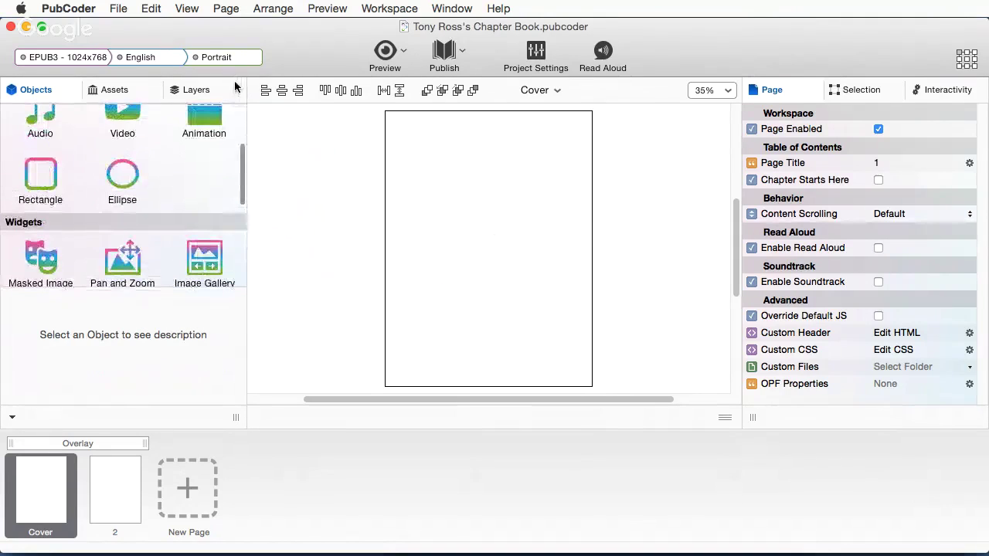
scroll(240, 164, up, 3)
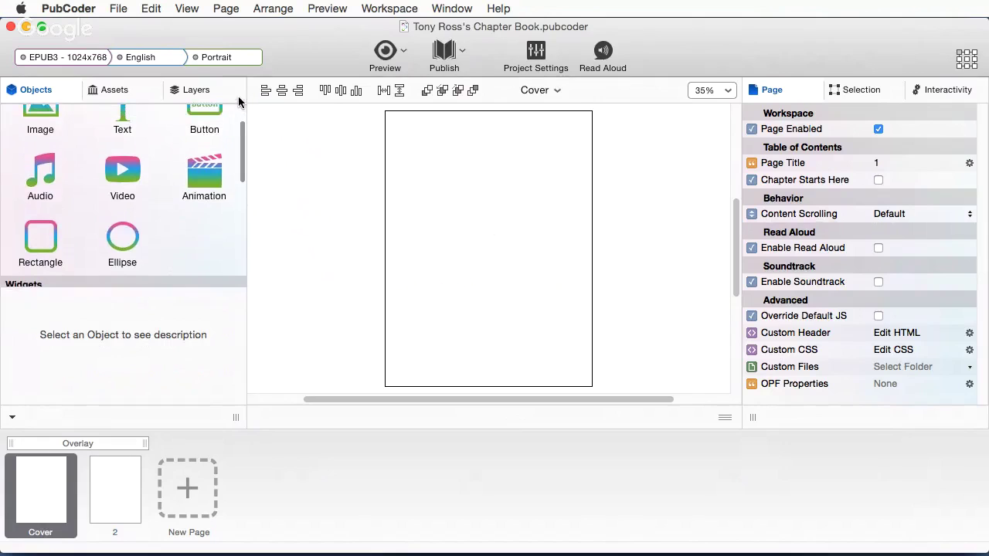
scroll(242, 132, up, 1)
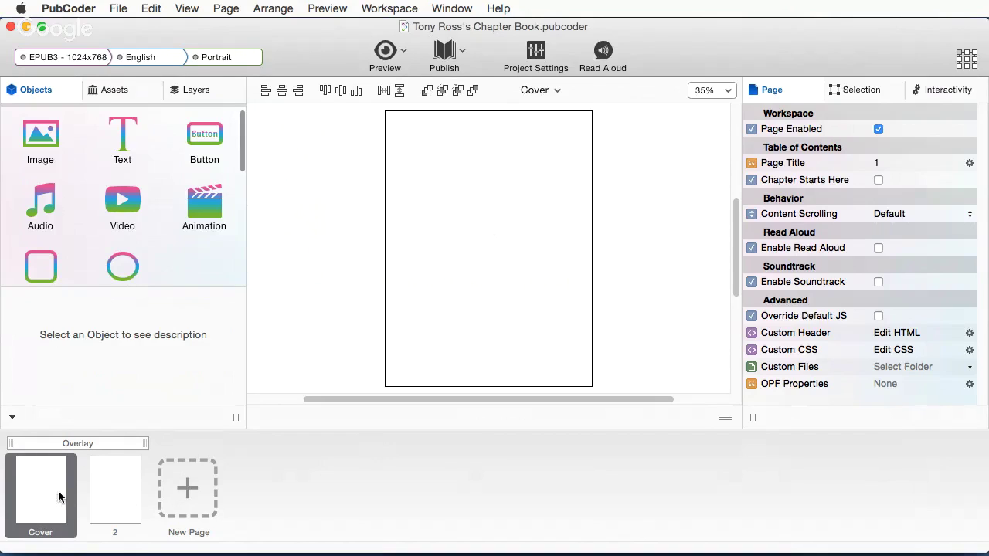
Step: Draw a text box about 605 by 250 px across the upper middle of the cover page
click(124, 143)
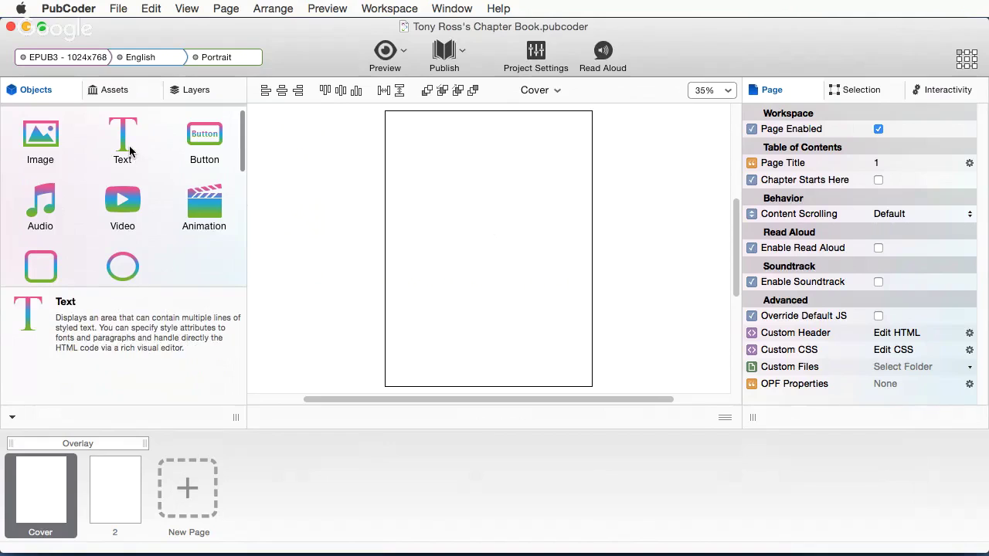
click(129, 151)
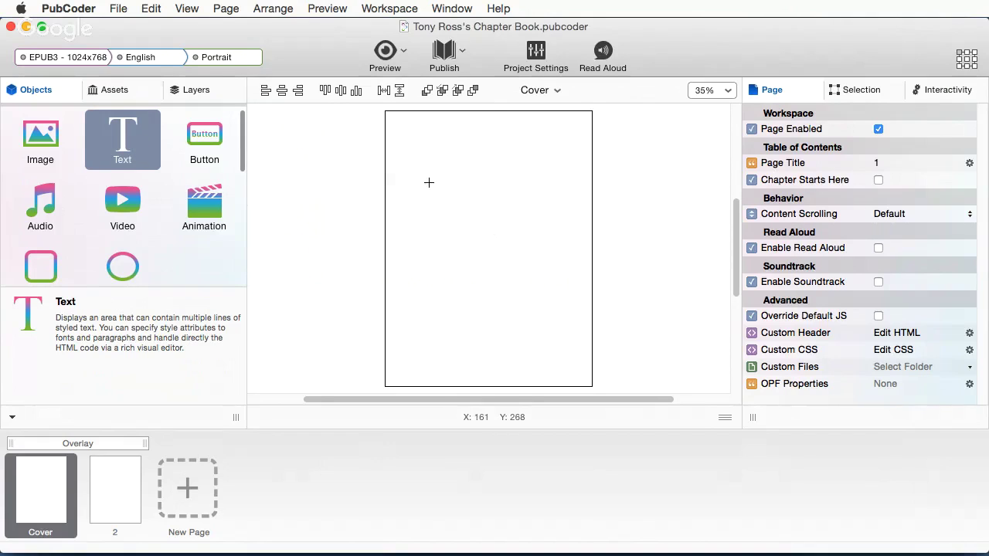
drag(405, 182, 569, 249)
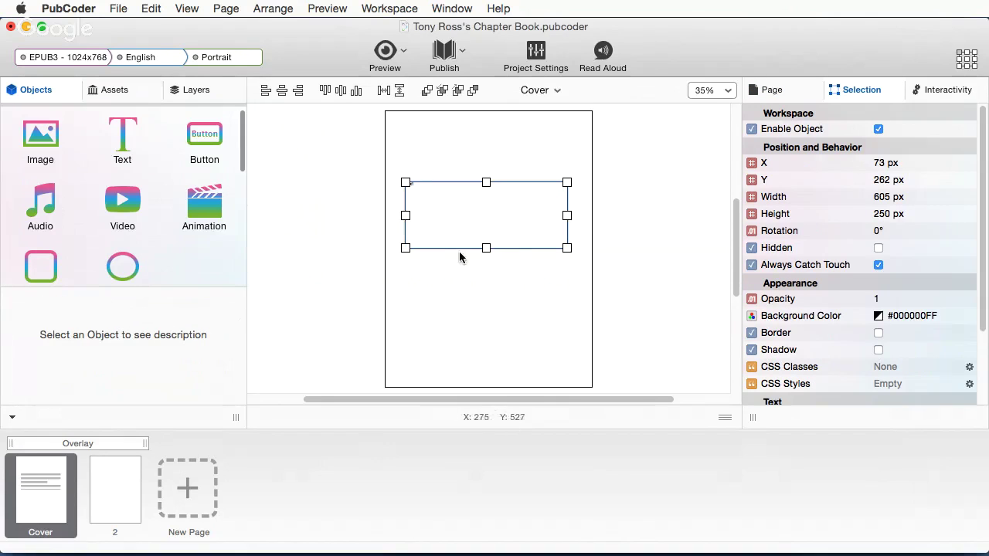
Step: Replace the placeholder in the cover's text box with the author's name in possessive form followed by "Big Chapter Book"
double_click(408, 184)
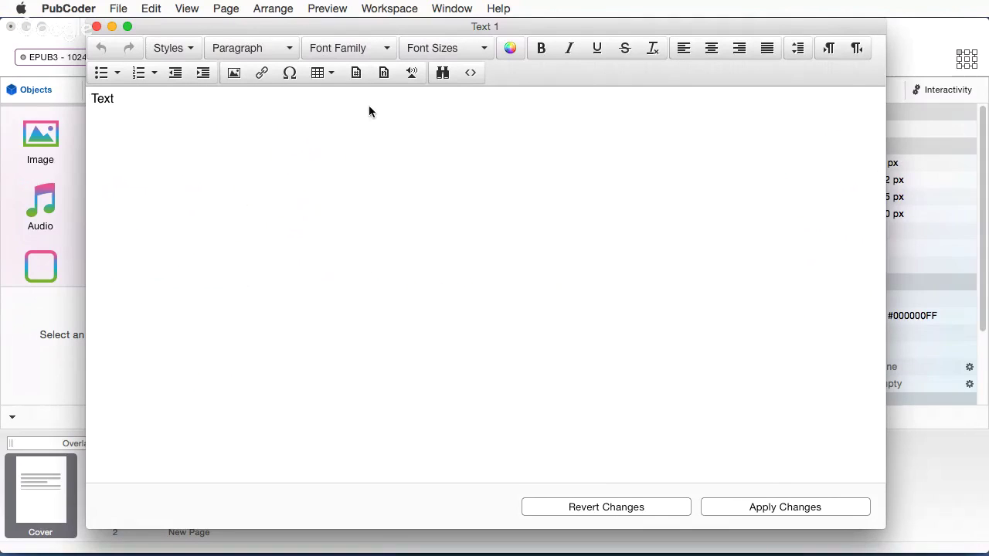
drag(118, 99, 45, 94)
text(Tony Ross' Big)
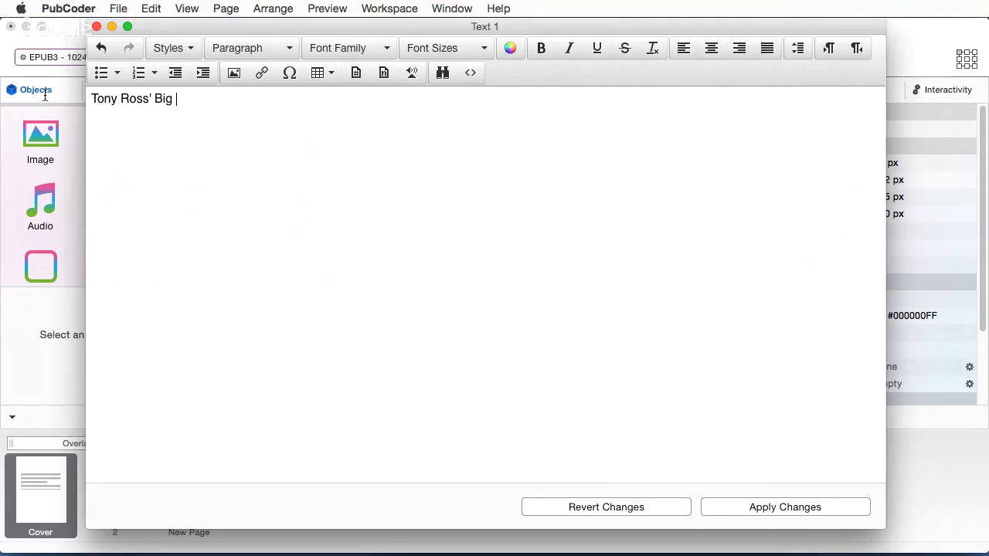
text(ter Book)
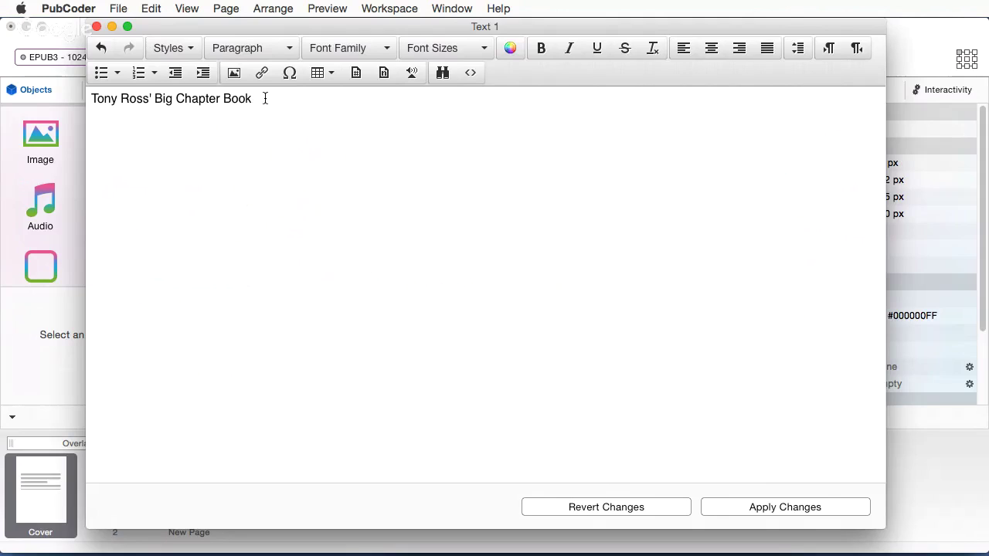
Step: Format the whole cover title at 55px in bold and close the text editor
drag(266, 98, 85, 99)
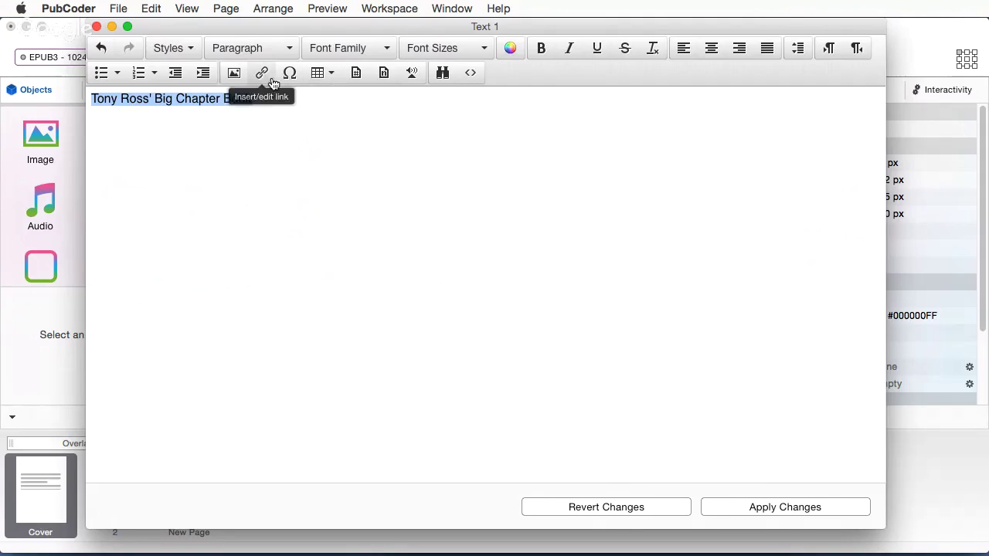
click(486, 51)
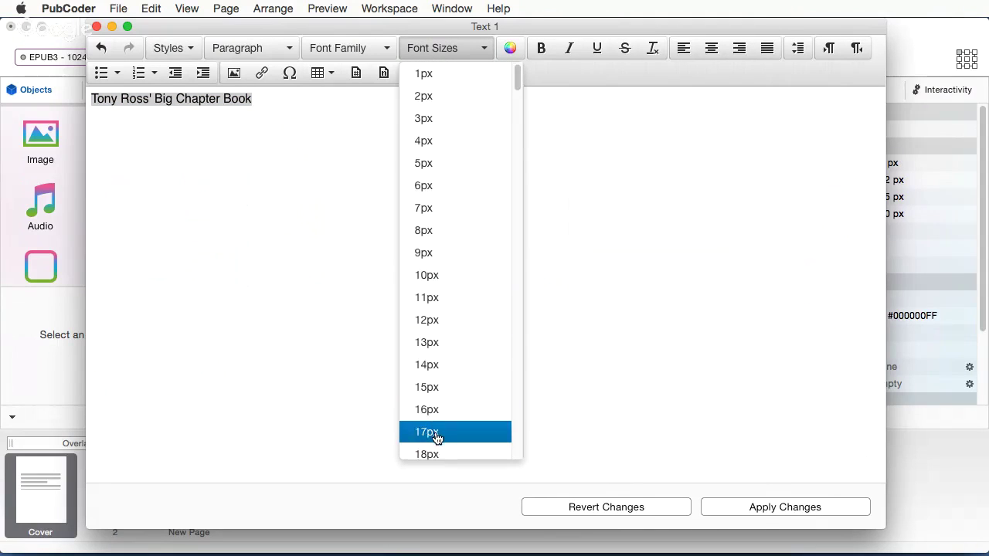
scroll(437, 439, down, 15)
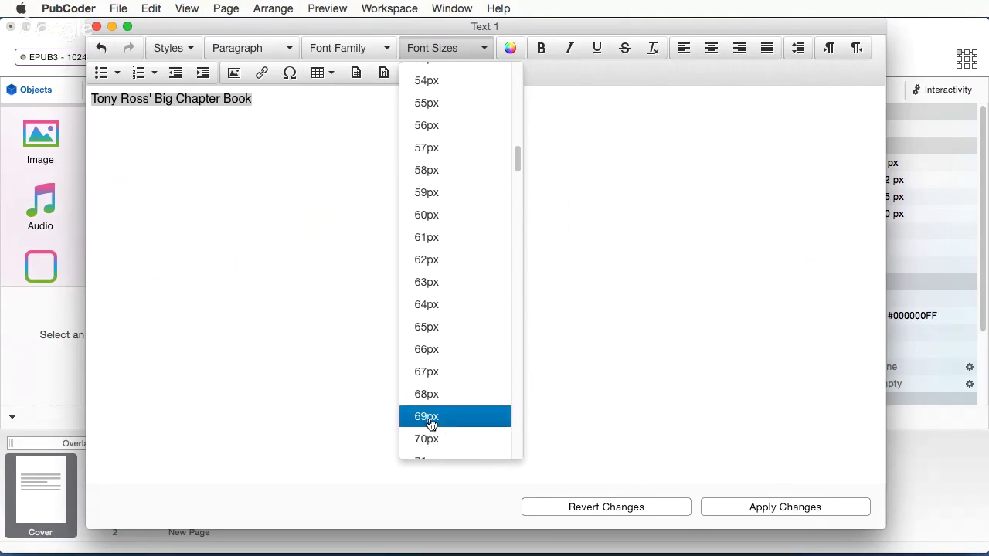
click(430, 420)
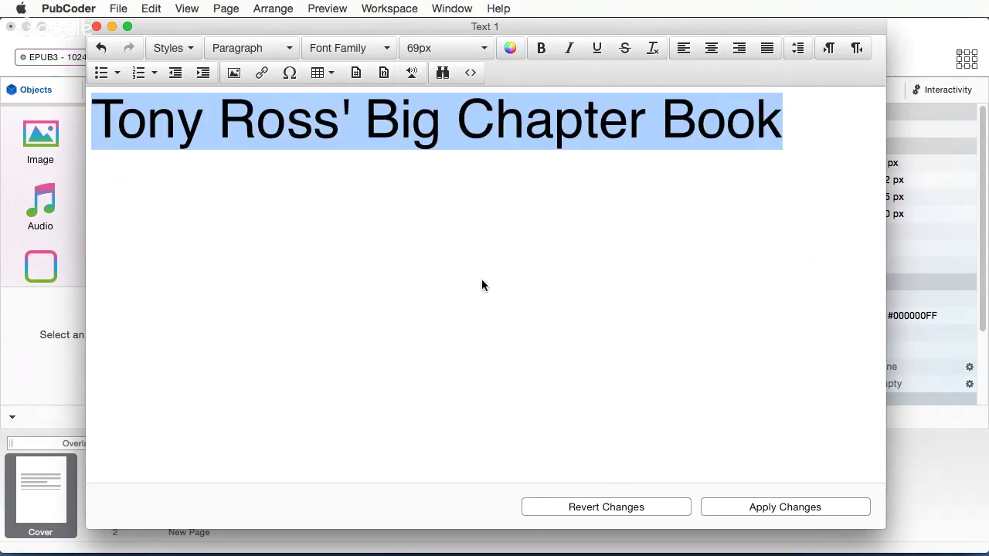
click(491, 51)
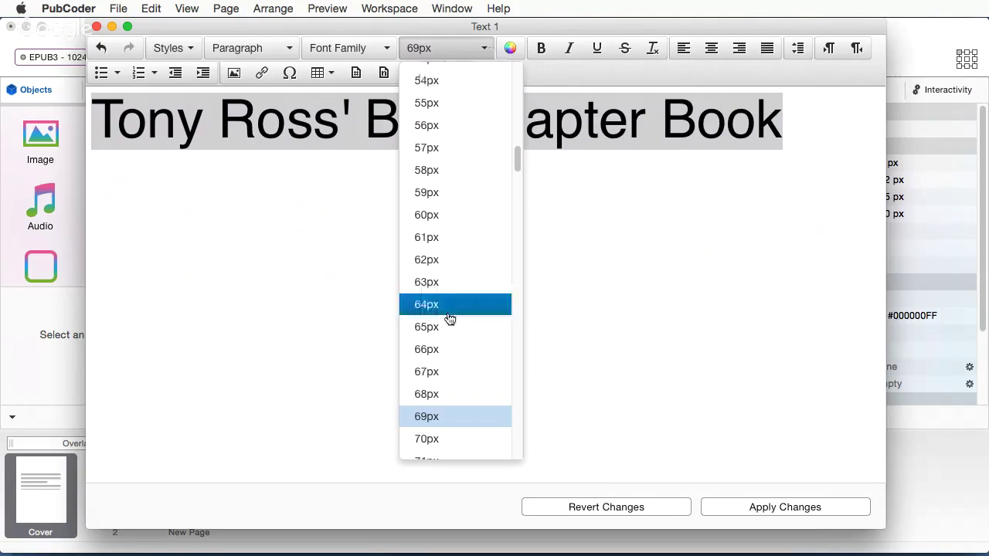
click(438, 104)
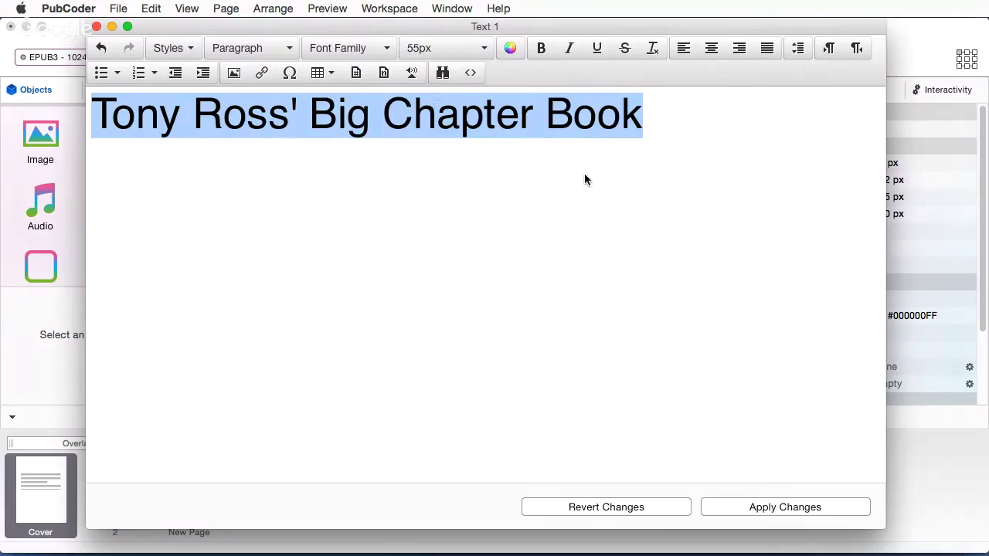
click(541, 50)
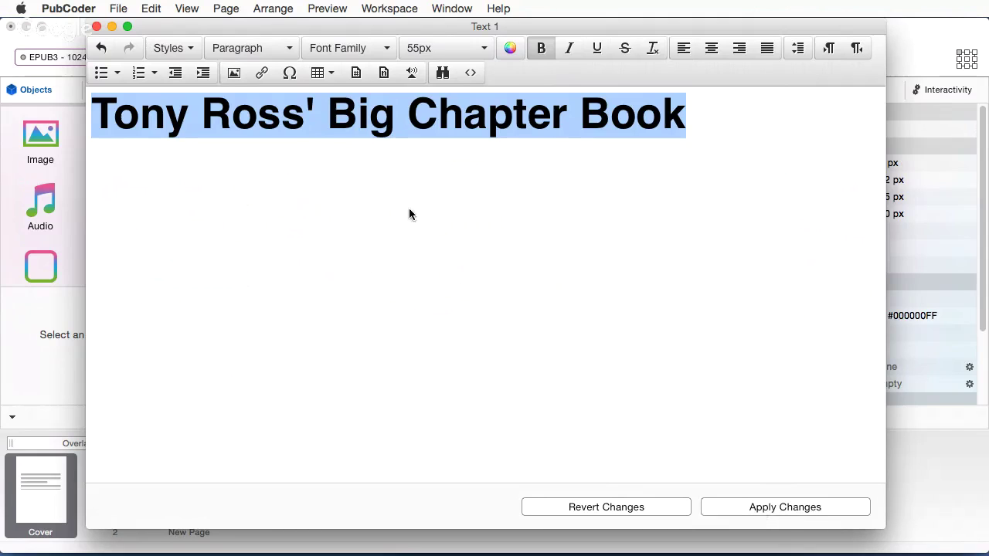
click(95, 28)
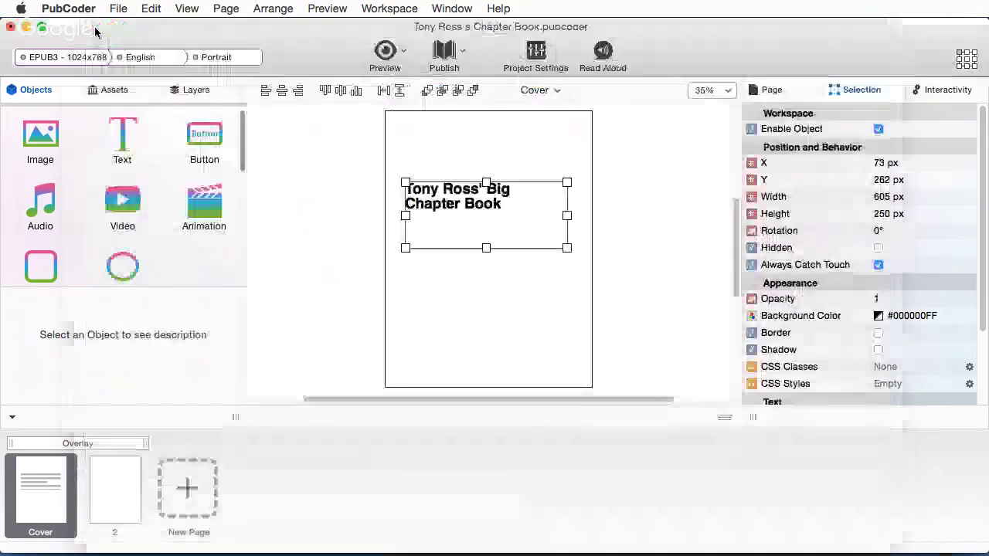
Step: Narrow the cover title's text box to about 502 px and reposition it at about X 152, Y 185 px
drag(479, 205, 489, 185)
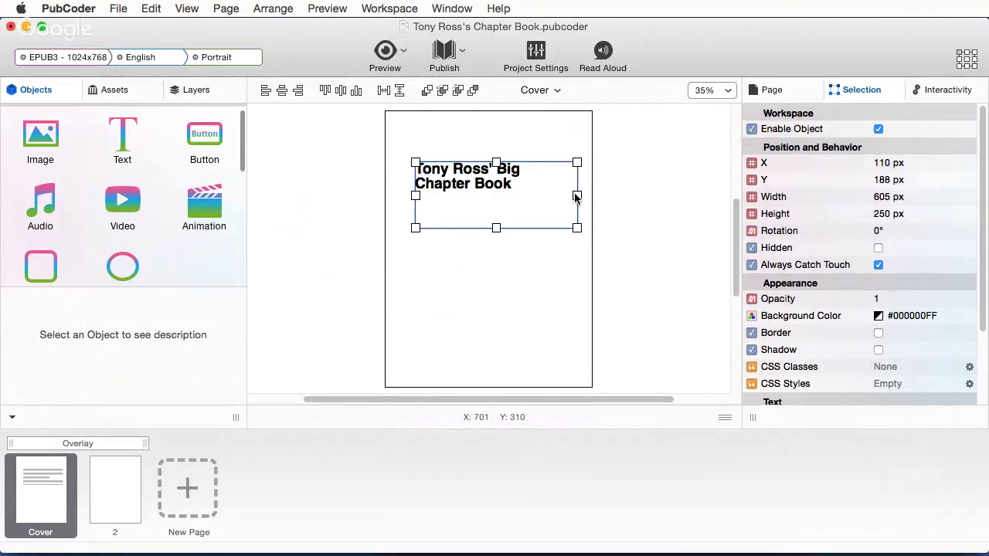
drag(573, 198, 561, 198)
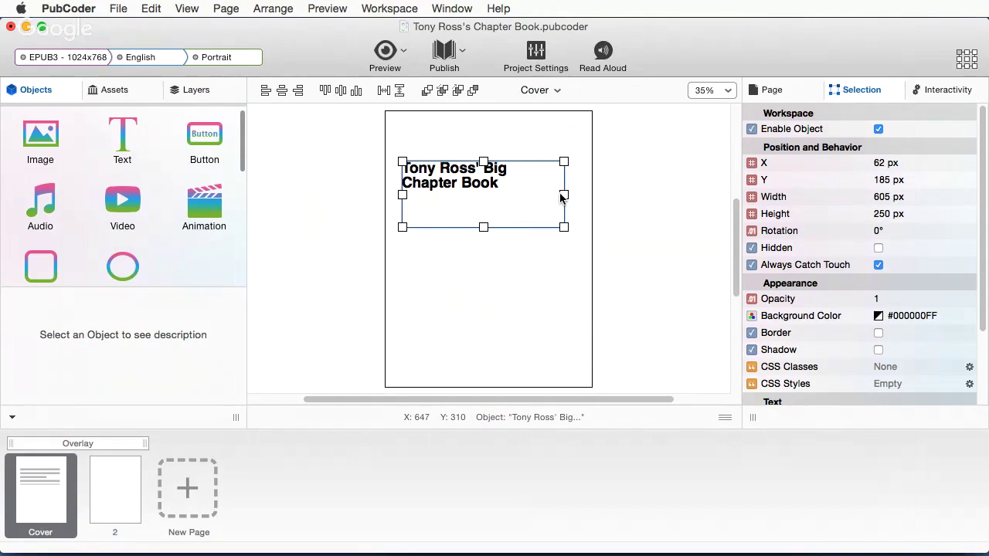
drag(563, 194, 537, 194)
drag(469, 180, 484, 180)
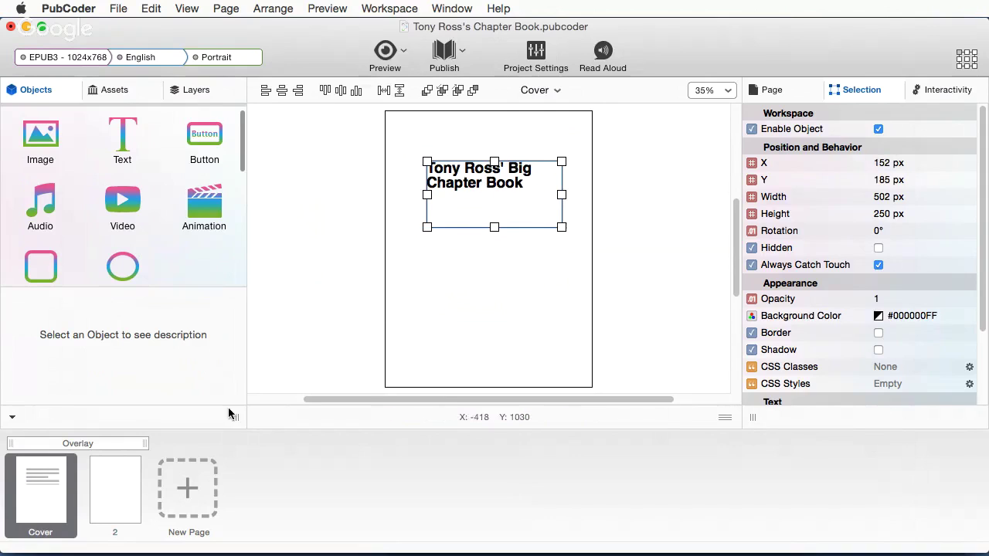
Step: Draw a text box about 617 by 828 px covering most of page 2
click(114, 498)
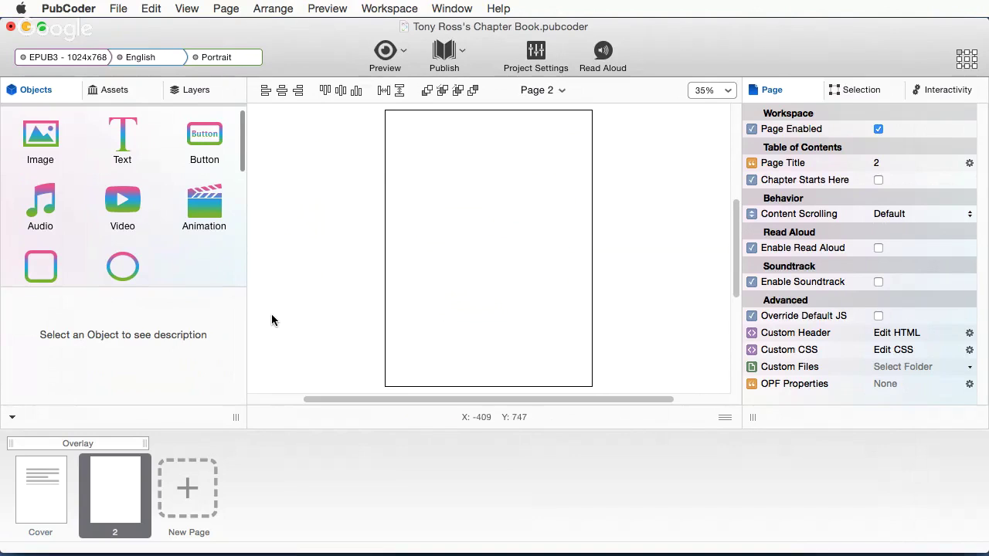
mouse_move(141, 197)
click(120, 133)
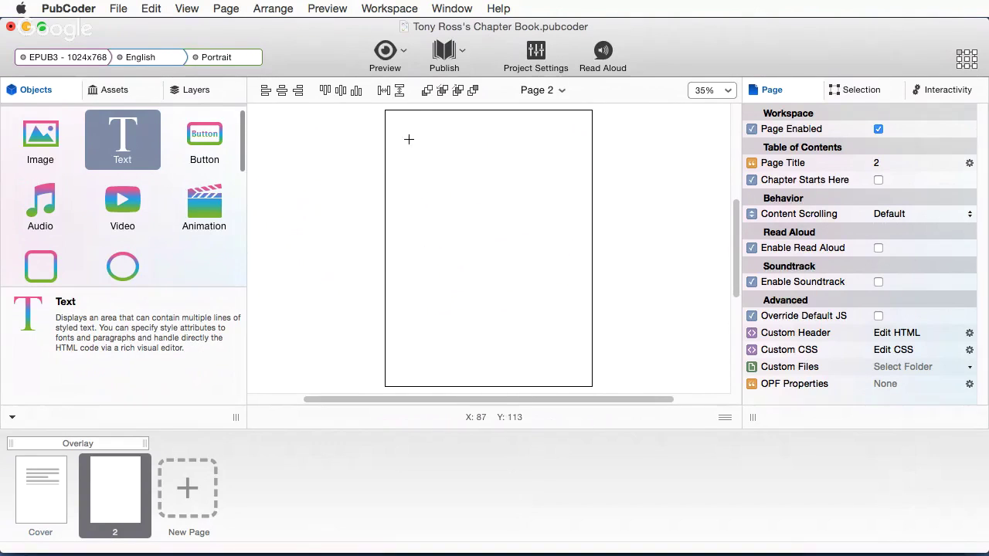
drag(407, 137, 573, 358)
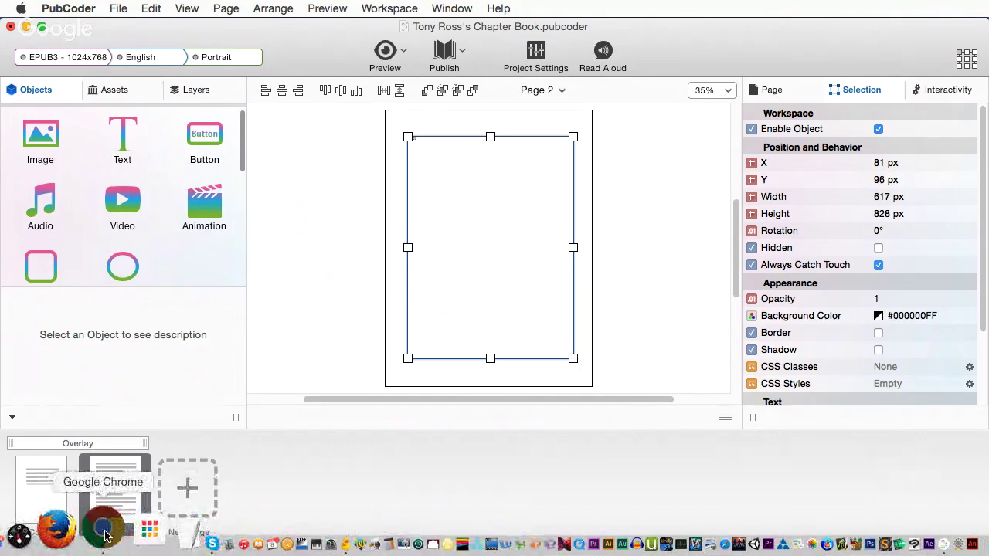
Step: Switch to Chrome and copy all three Hillbilly filler paragraphs from the Greeking Machine page
click(103, 531)
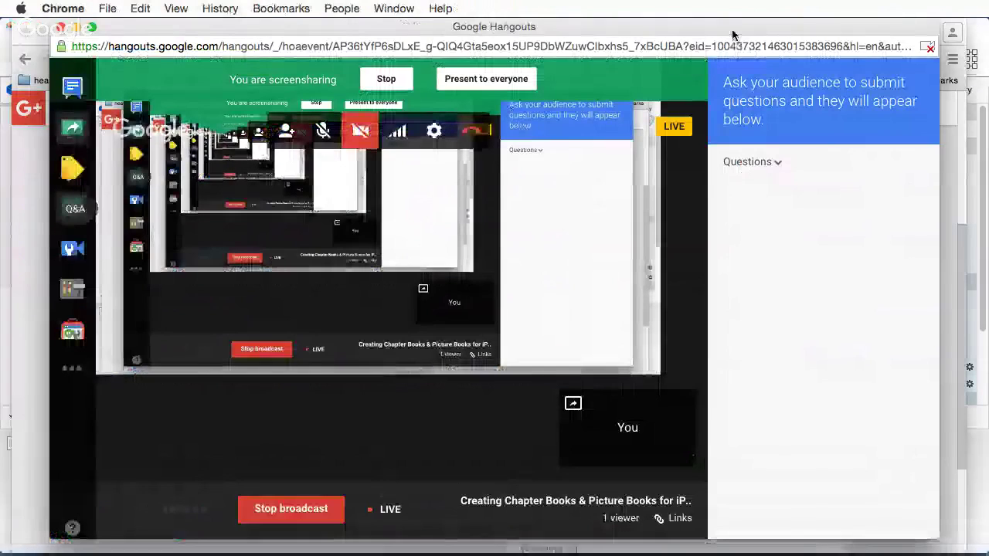
drag(735, 31, 711, 53)
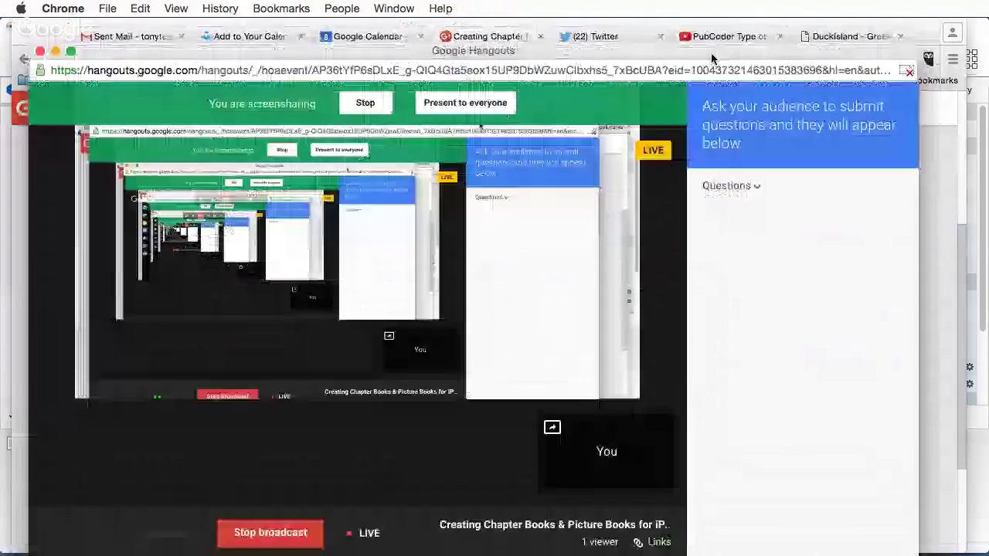
click(822, 37)
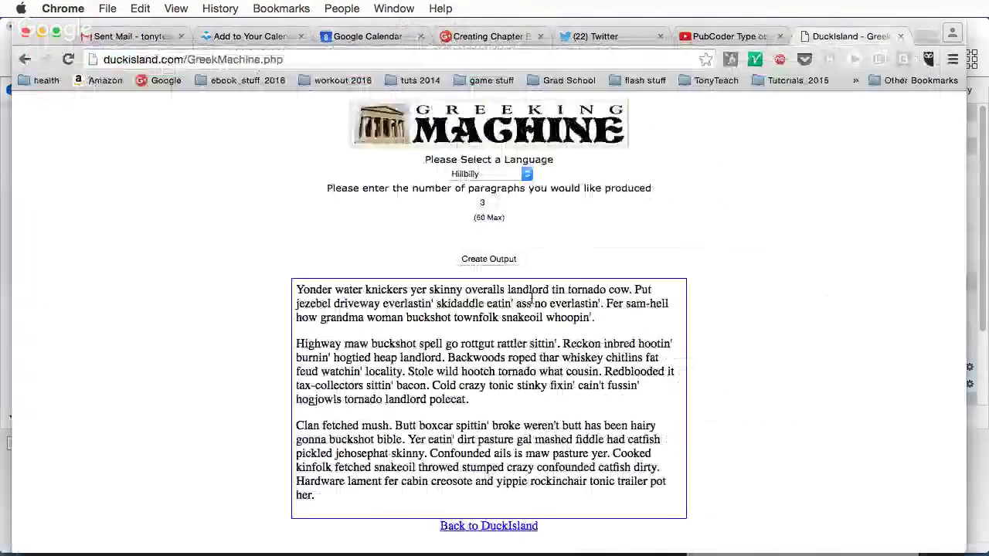
double_click(427, 317)
drag(296, 287, 535, 510)
key(super+c)
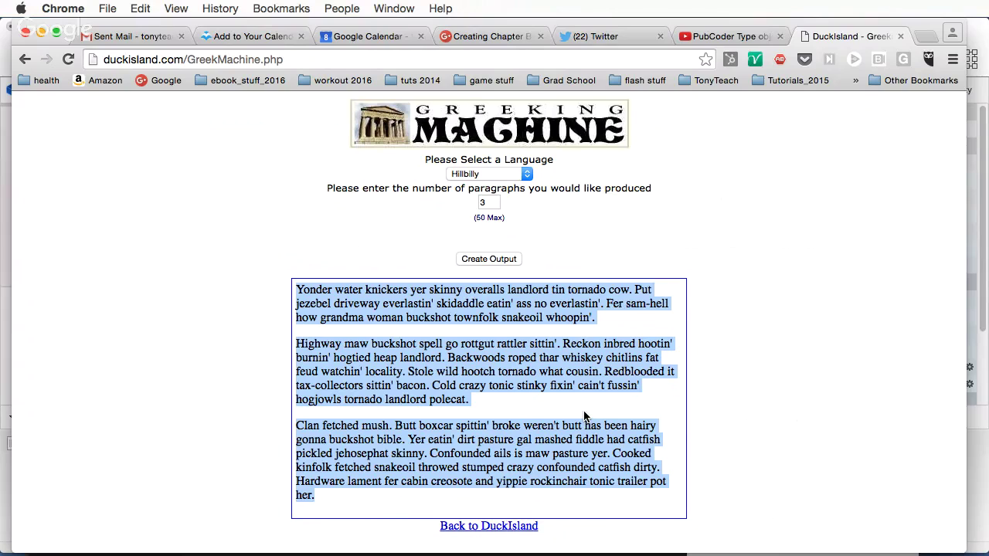
click(477, 175)
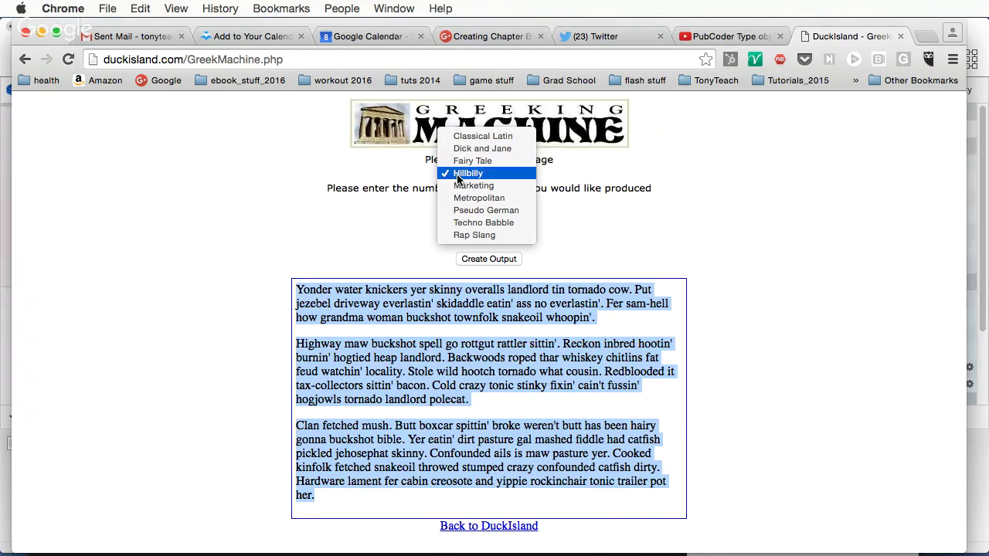
click(337, 176)
Step: Return to PubCoder and replace the placeholder in page 2's text box with the copied paragraphs
mouse_move(589, 553)
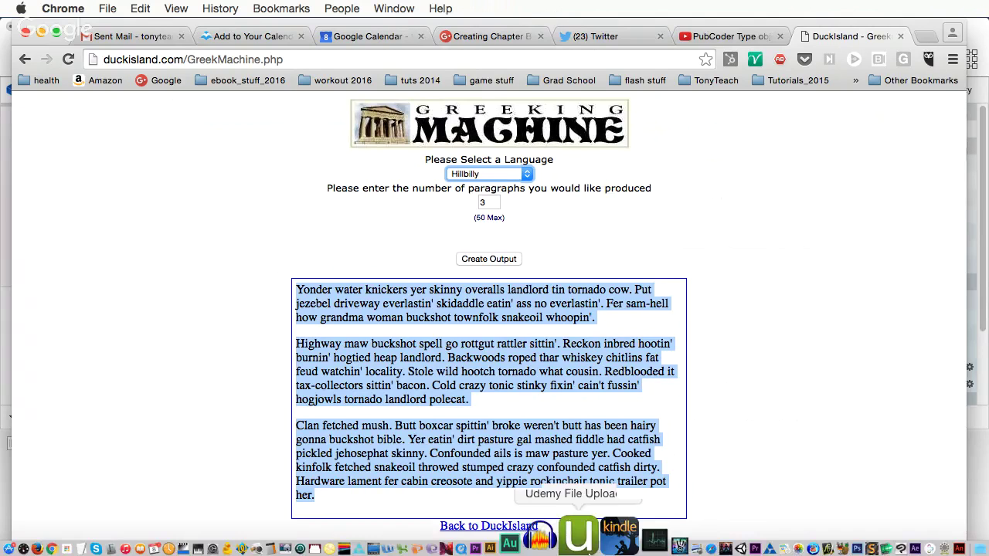
click(894, 531)
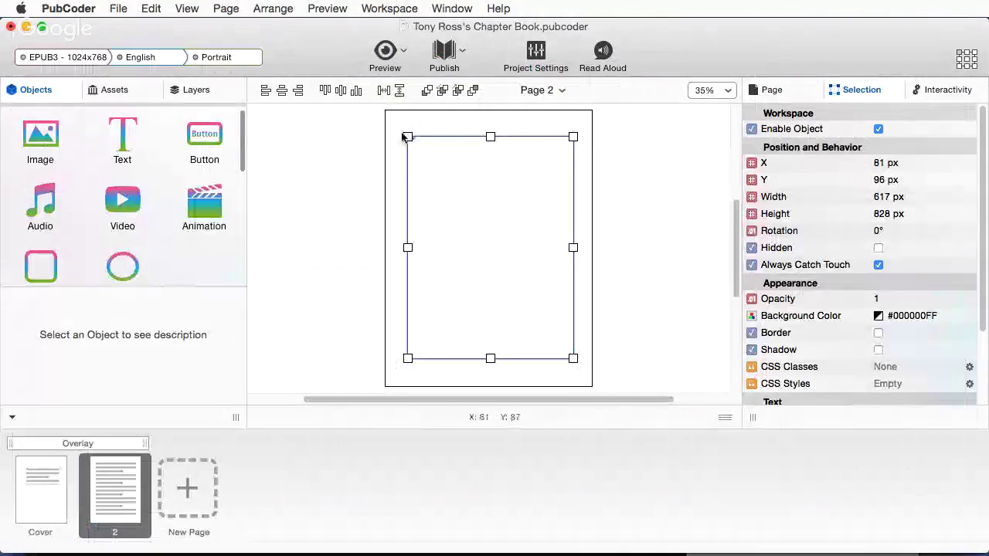
double_click(408, 136)
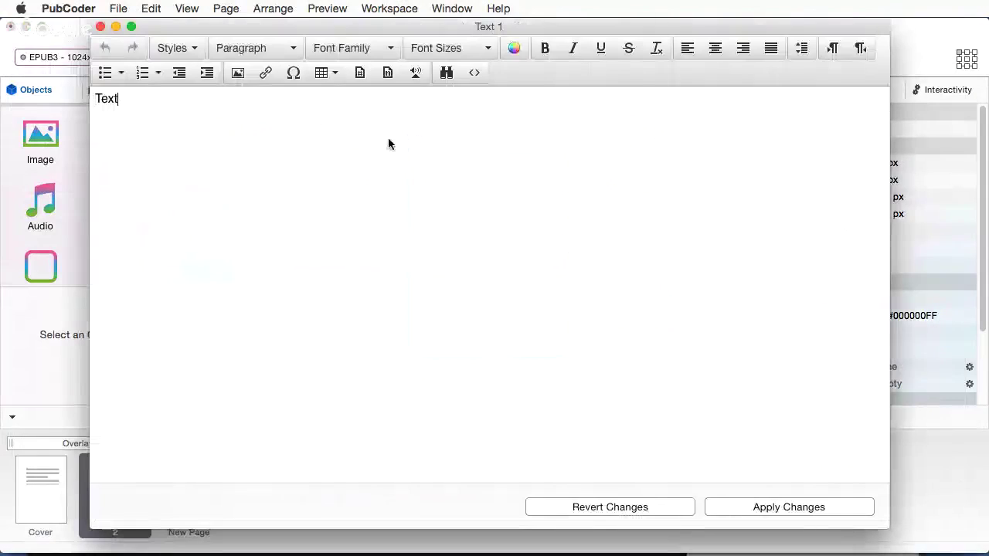
key(super+a)
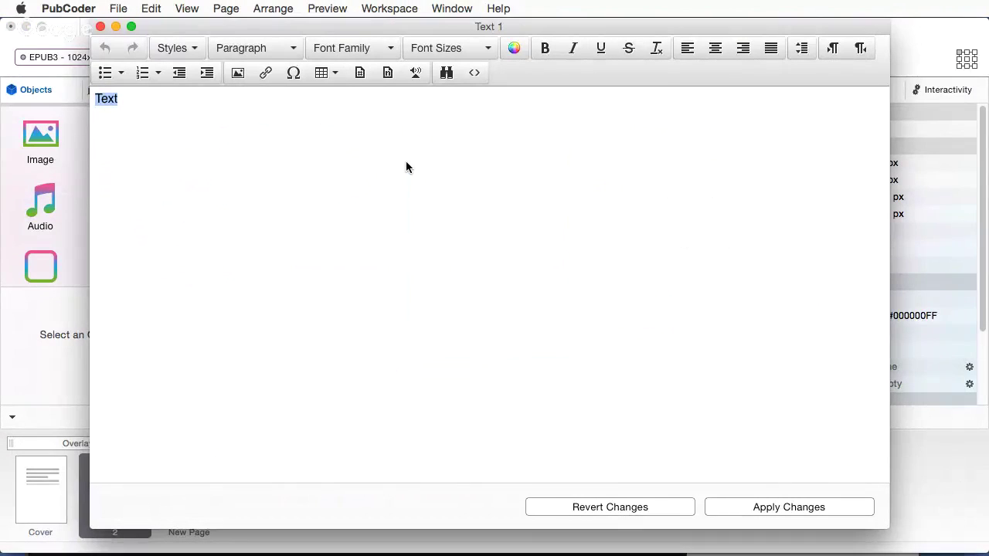
key(super+v)
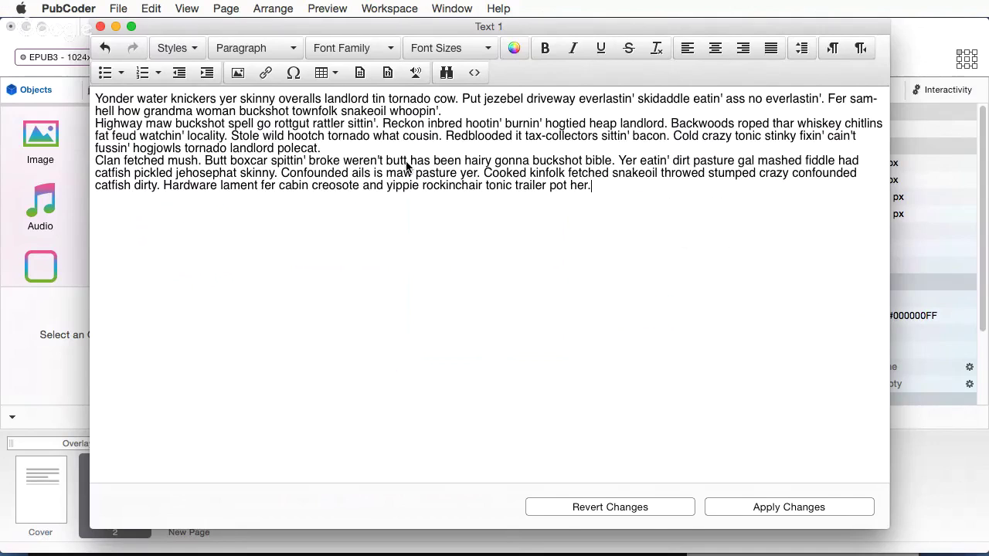
Step: Insert a blank line after the first and second paragraphs of the page 2 text
click(448, 112)
key(Return)
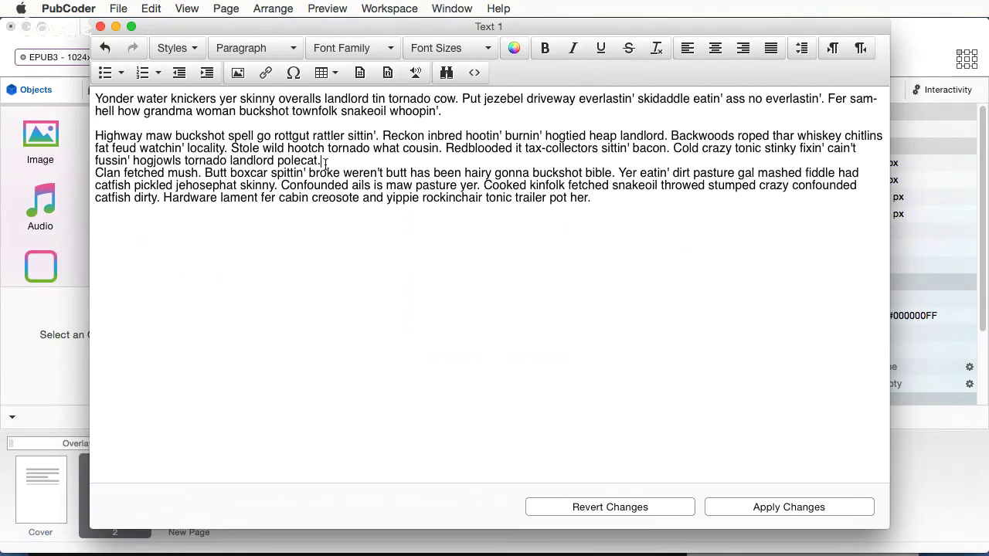
key(Return)
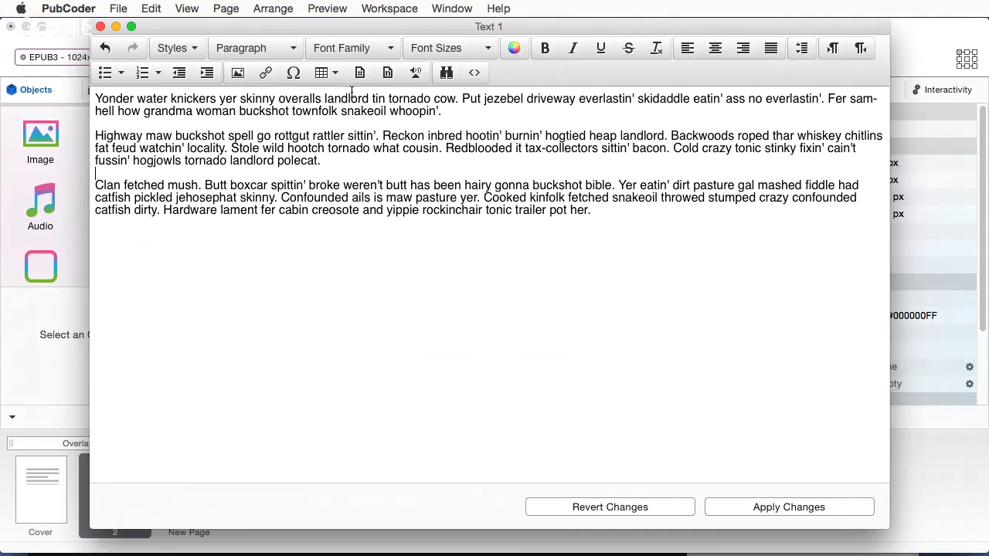
Step: Check the HTML source of the page 2 text, apply the text changes and close the editor
click(474, 75)
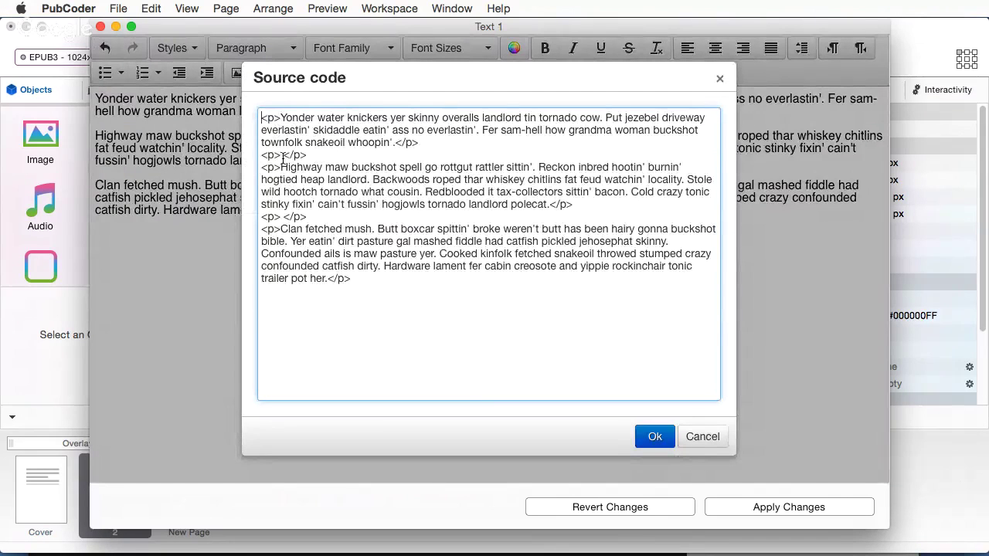
click(649, 446)
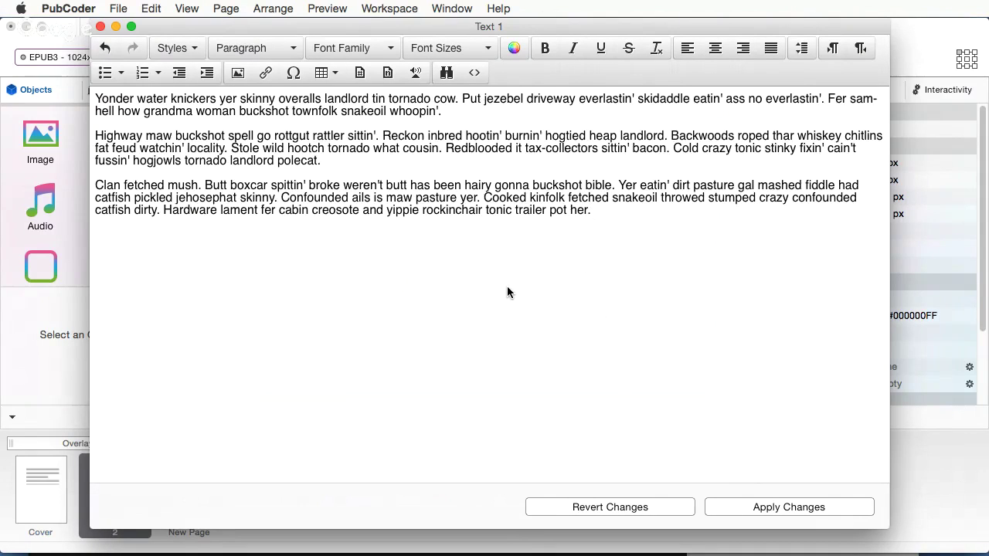
click(789, 509)
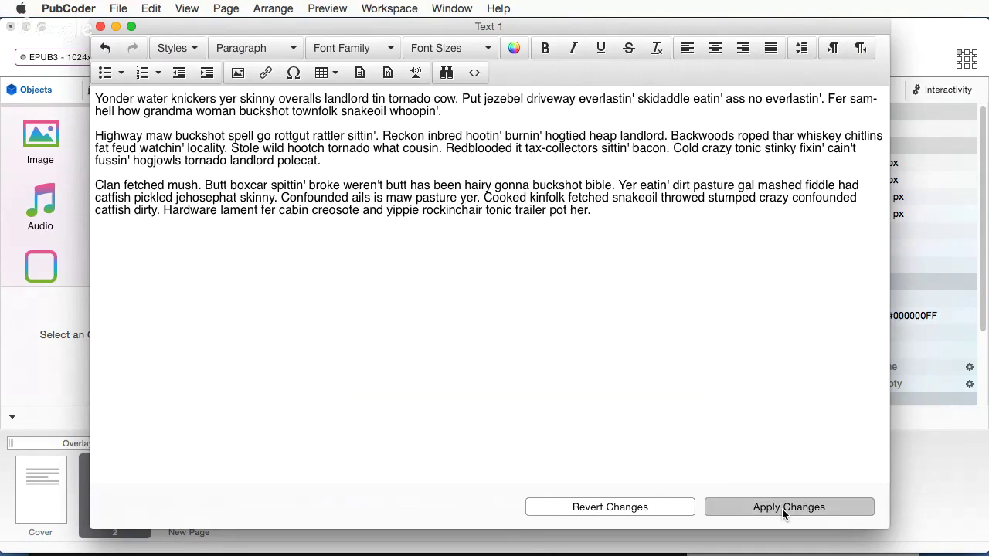
click(101, 26)
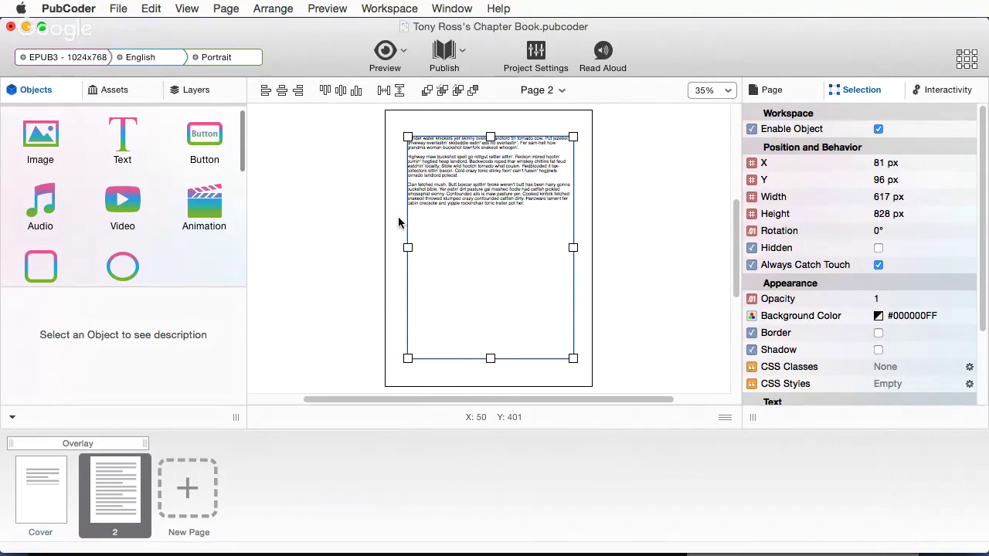
click(370, 219)
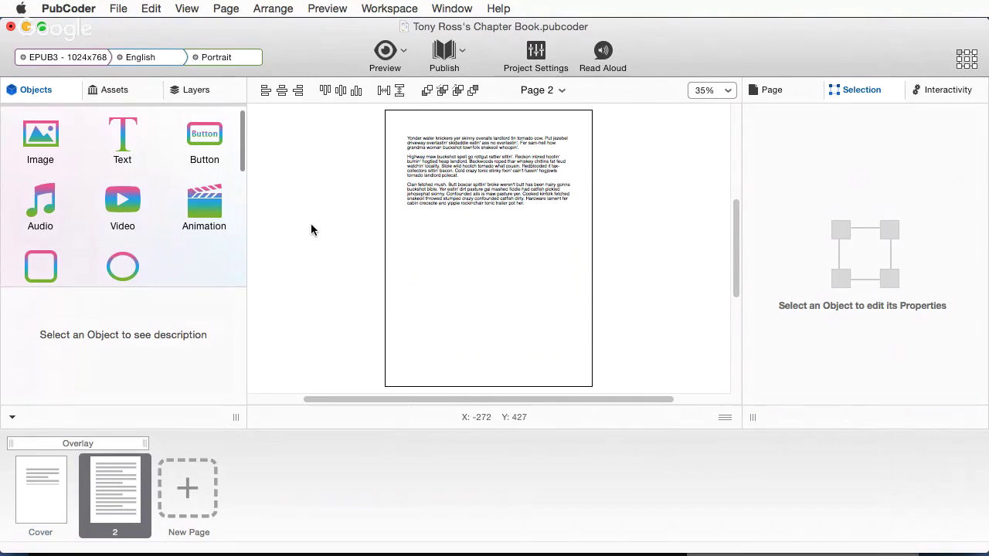
Step: Start importing an image from the Internet into the project's image assets
click(112, 89)
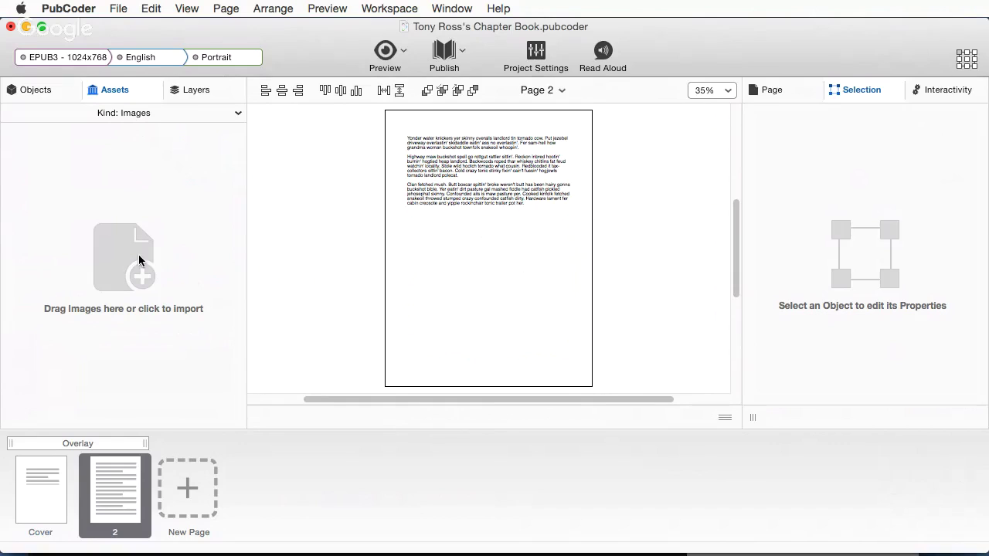
click(58, 90)
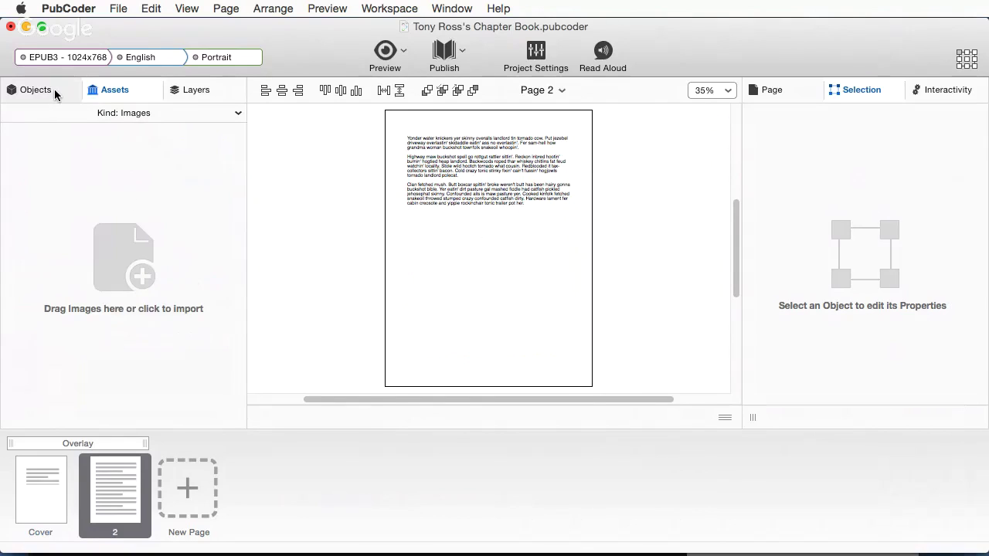
click(98, 92)
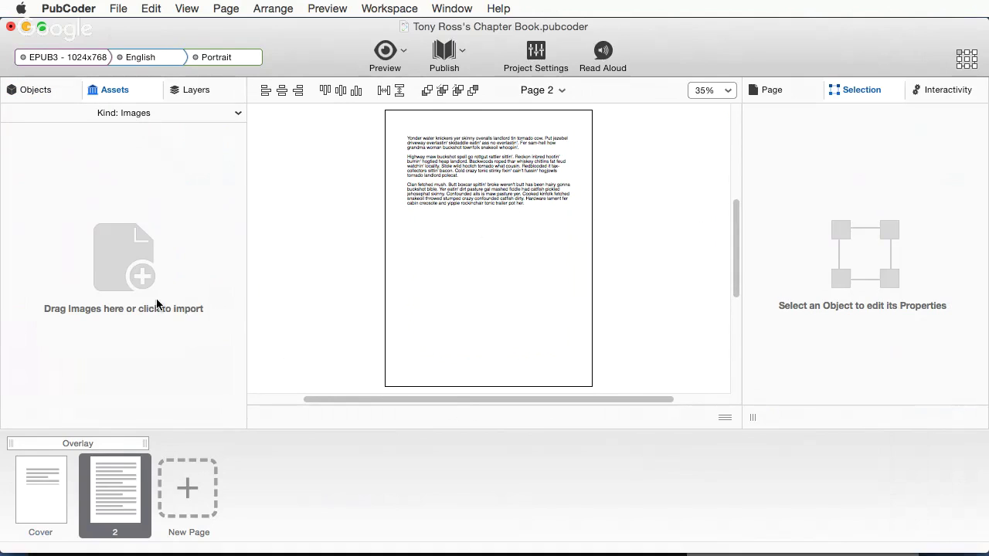
click(135, 286)
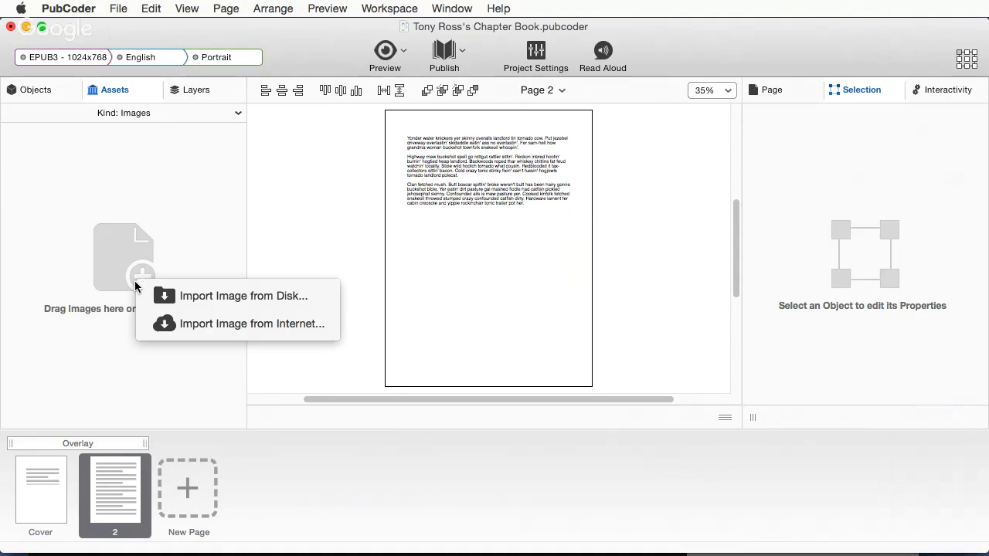
click(178, 323)
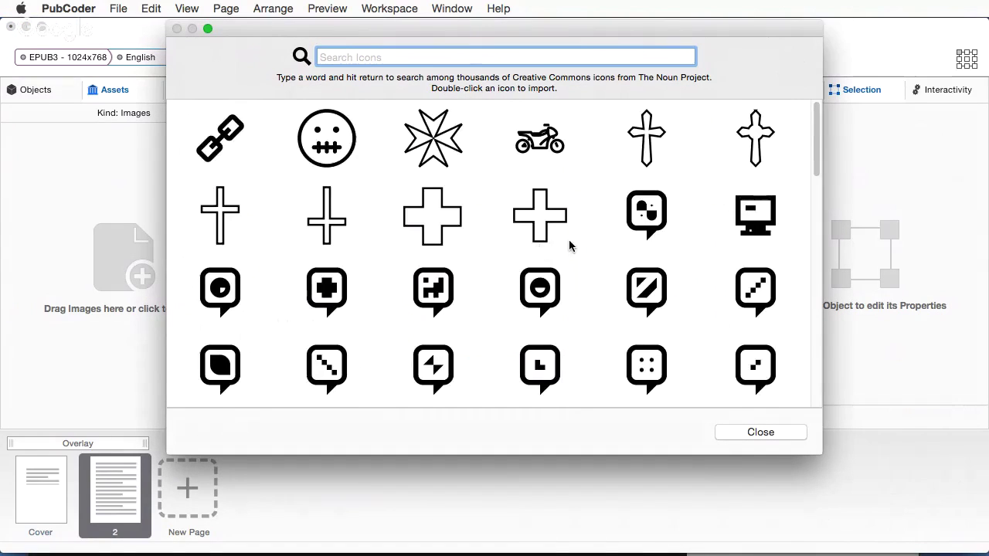
Step: Browse the Noun Project icons and import the solid Megaphone icon as a PNG
scroll(571, 241, down, 5)
scroll(572, 239, down, 5)
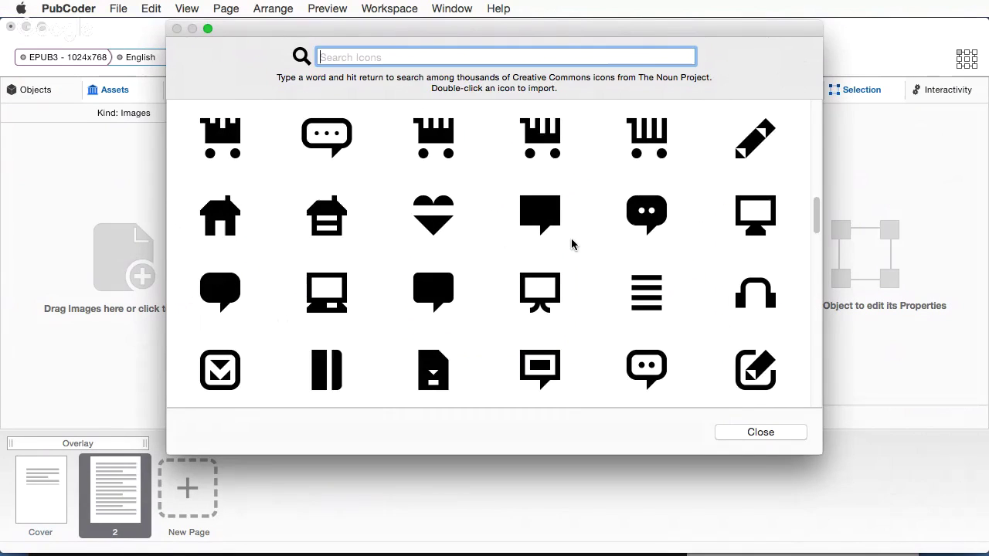
scroll(572, 244, up, 8)
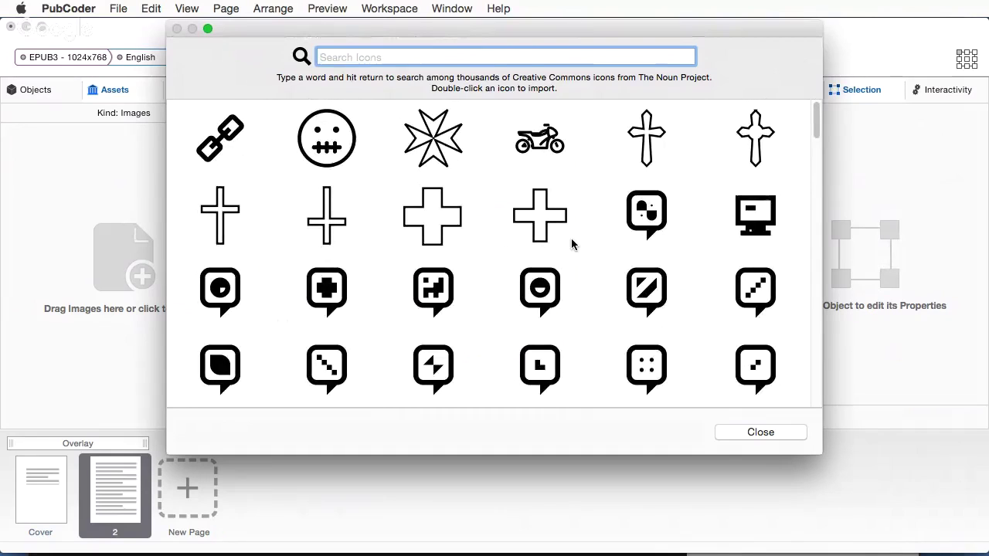
scroll(571, 245, down, 10)
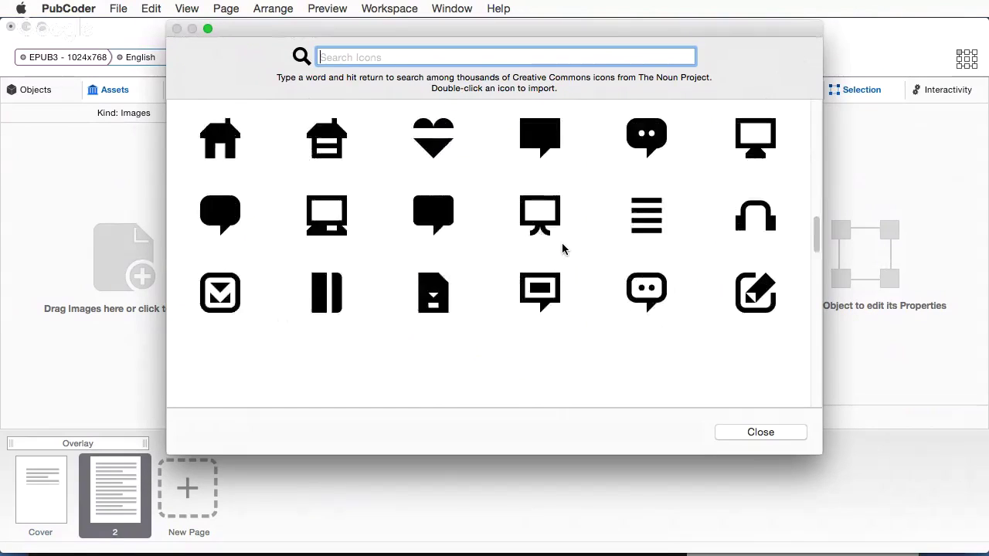
scroll(562, 248, down, 3)
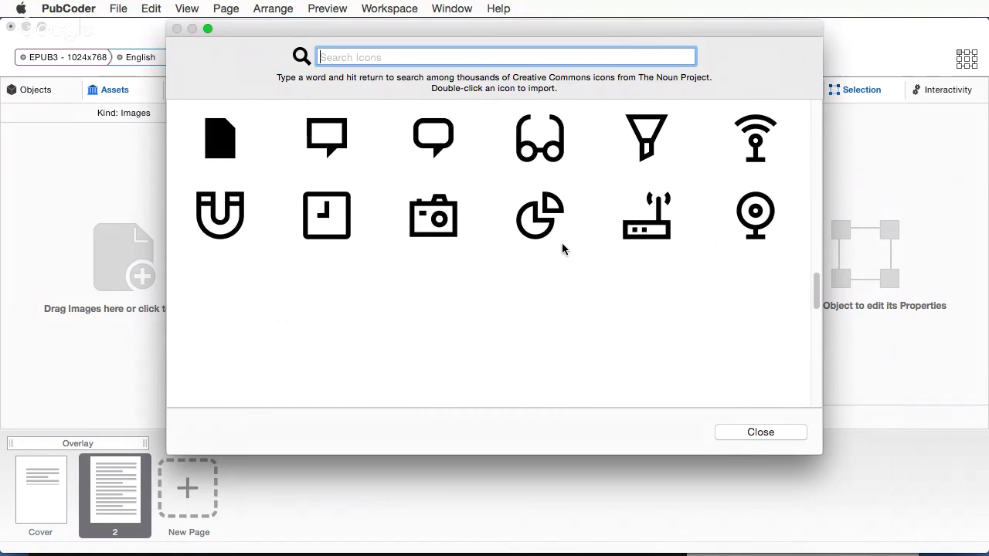
scroll(563, 248, down, 5)
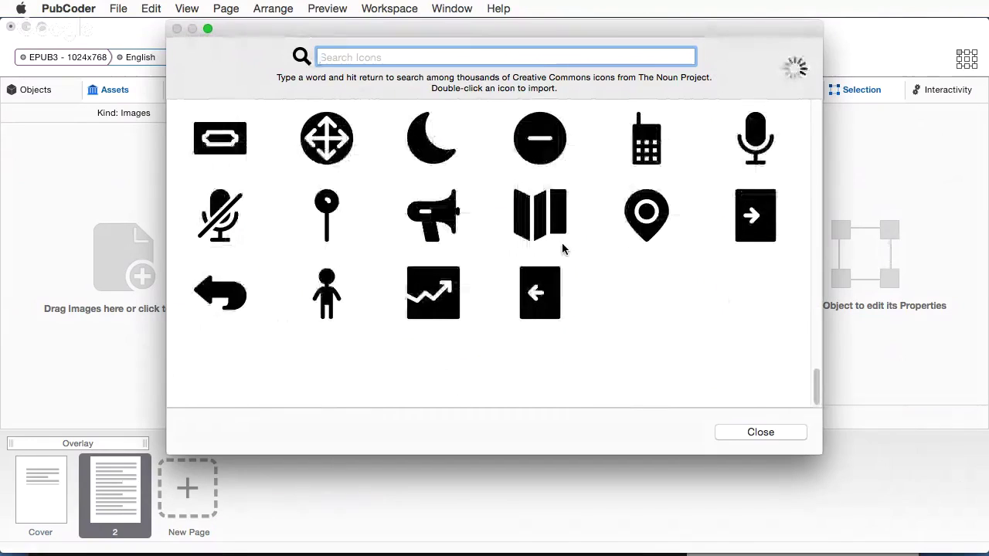
click(446, 224)
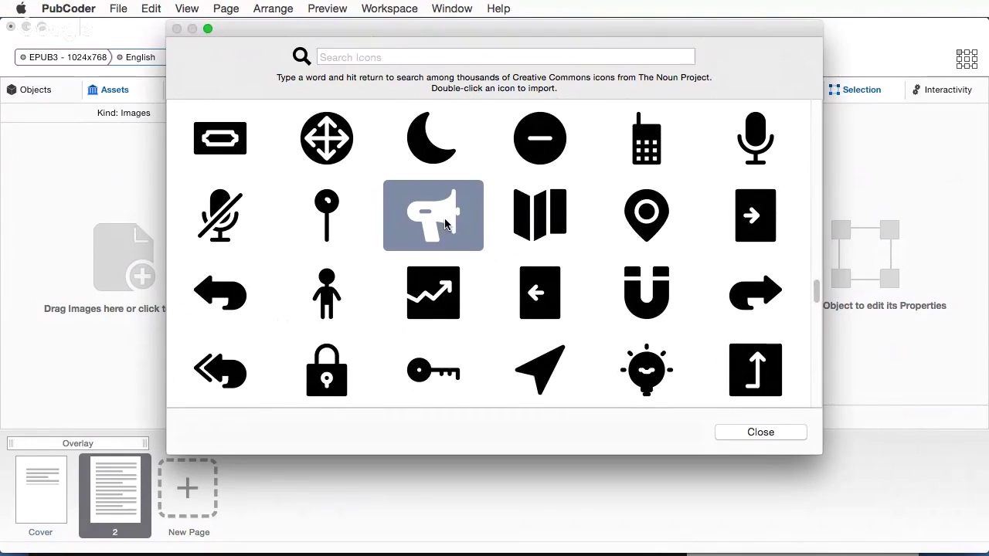
double_click(445, 224)
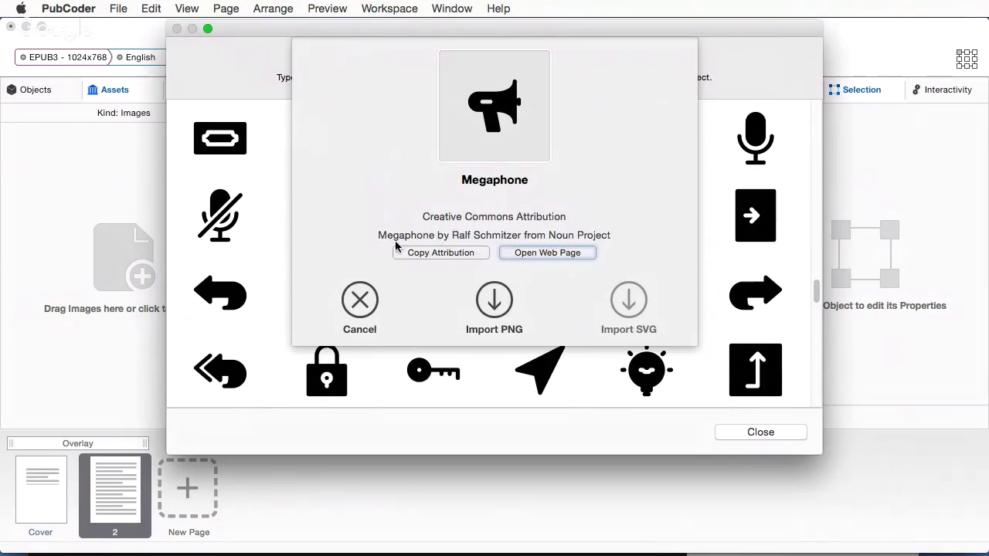
click(493, 303)
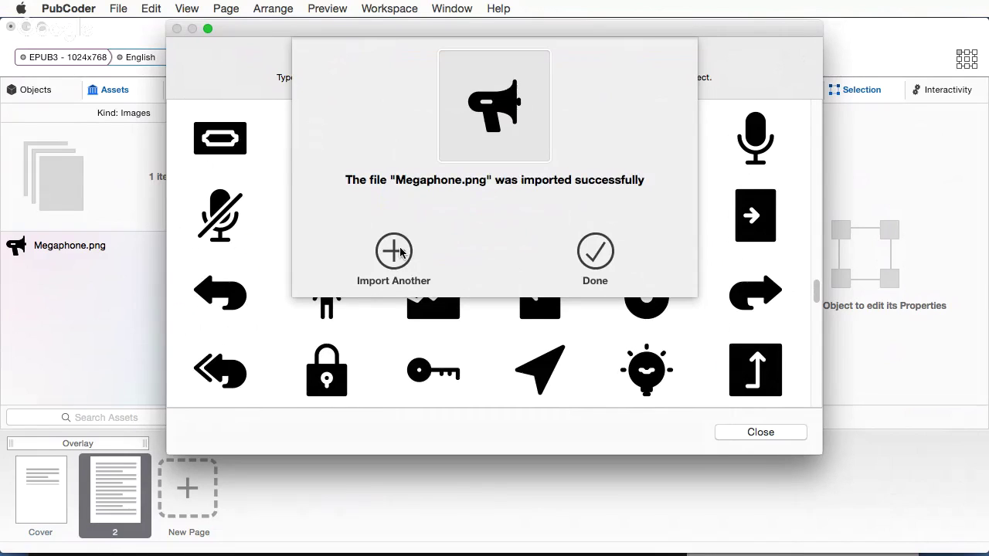
Step: Import another icon, the solid House, as a PNG into the image assets
click(401, 253)
scroll(503, 305, down, 10)
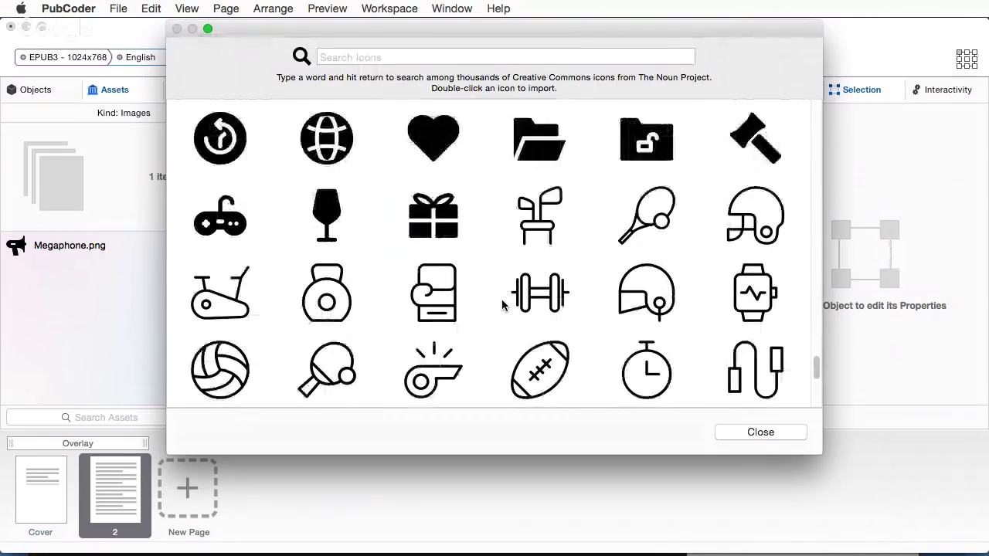
scroll(502, 305, up, 4)
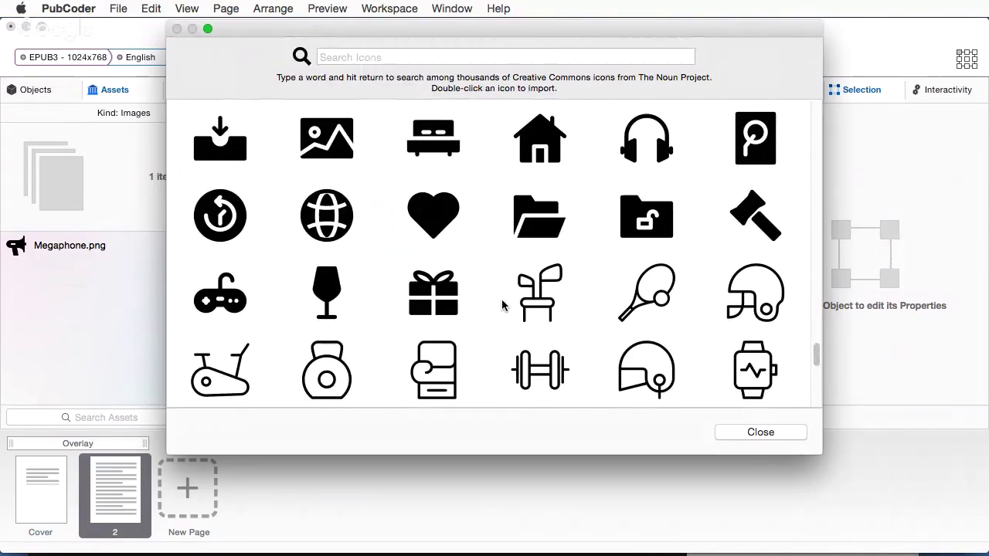
double_click(530, 214)
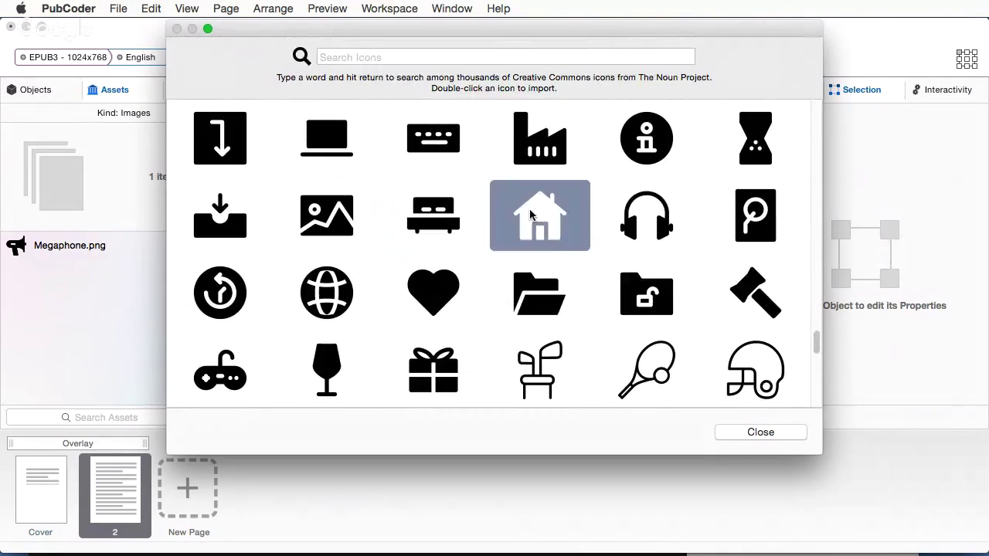
click(488, 295)
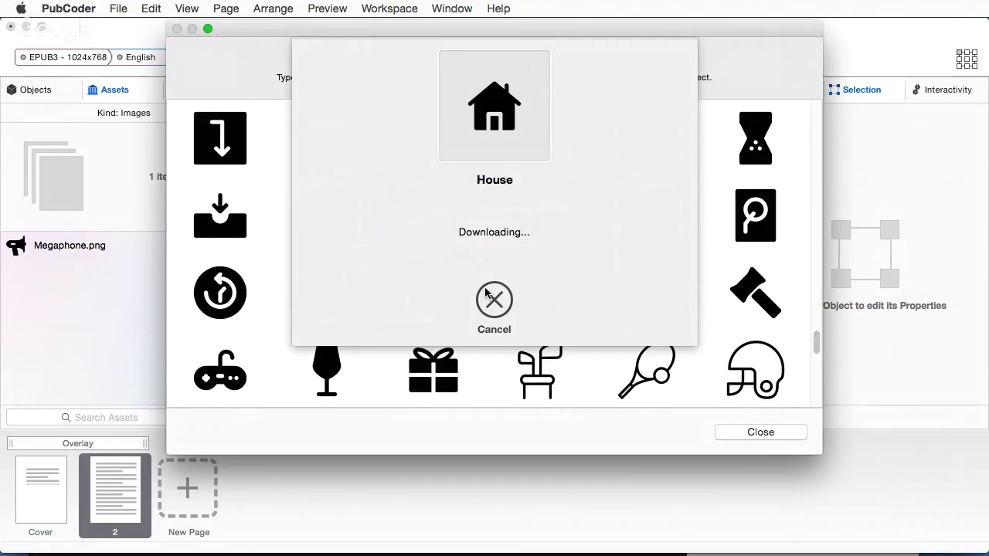
Step: Import the solid Heart icon as a PNG as well and finish the icon import
click(398, 265)
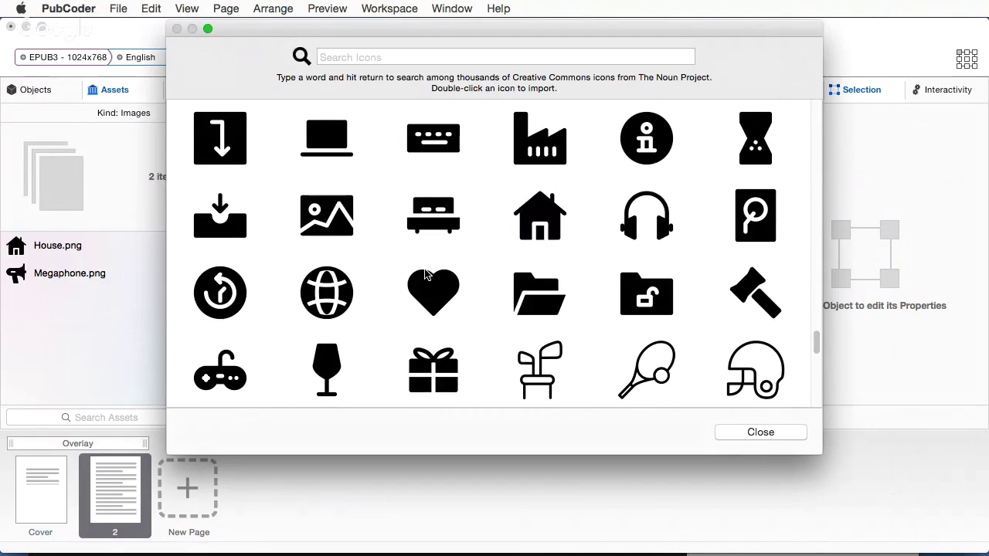
scroll(585, 280, down, 5)
scroll(585, 280, down, 3)
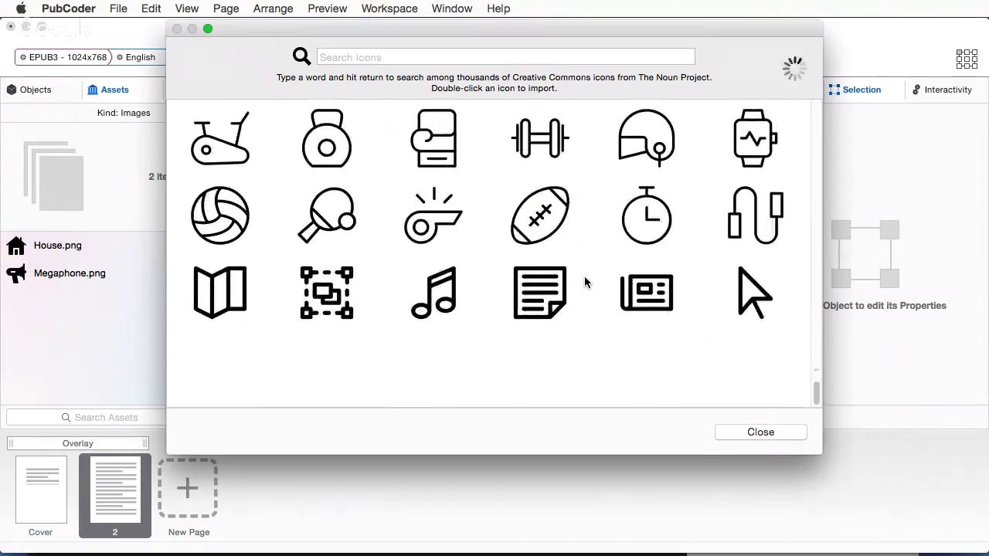
scroll(585, 280, down, 5)
scroll(585, 281, up, 5)
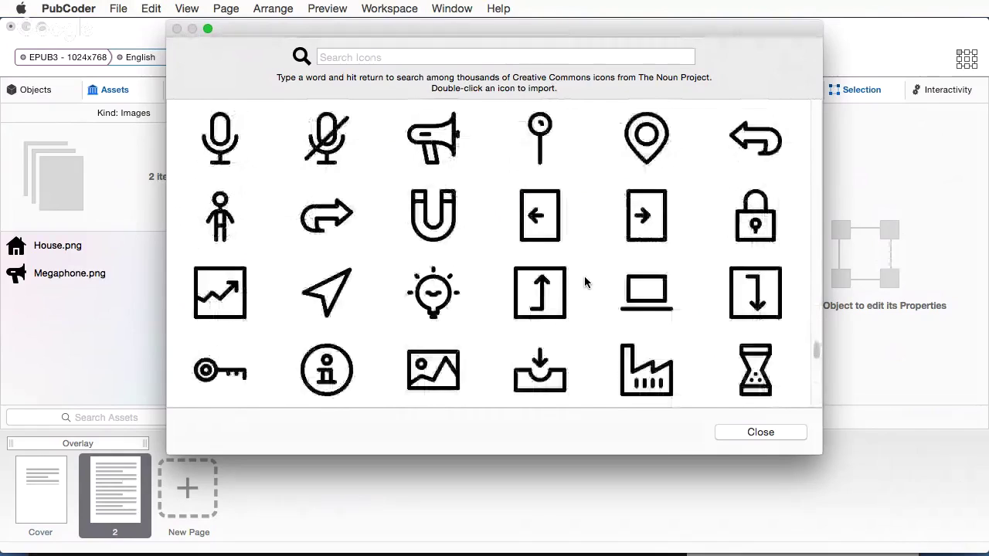
scroll(585, 281, up, 2)
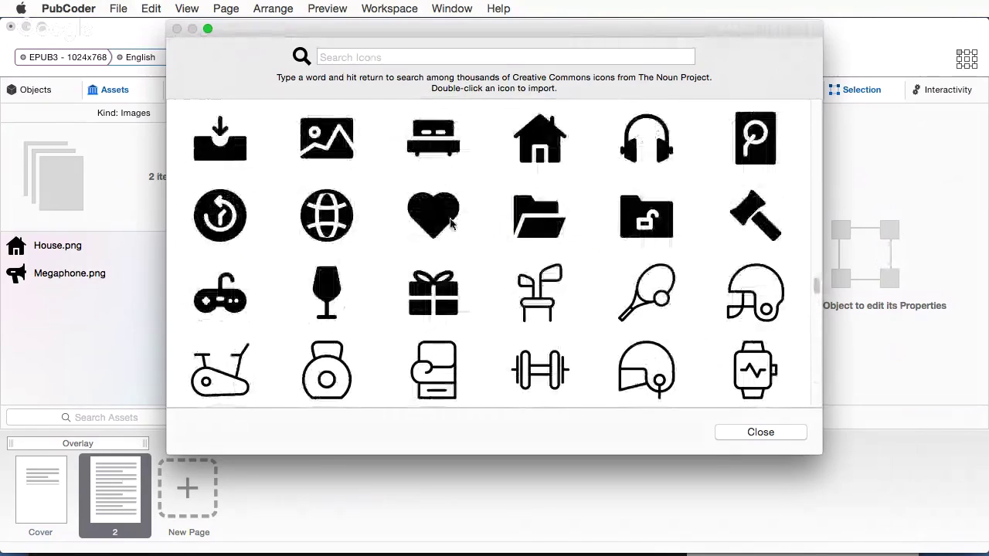
double_click(431, 211)
click(494, 300)
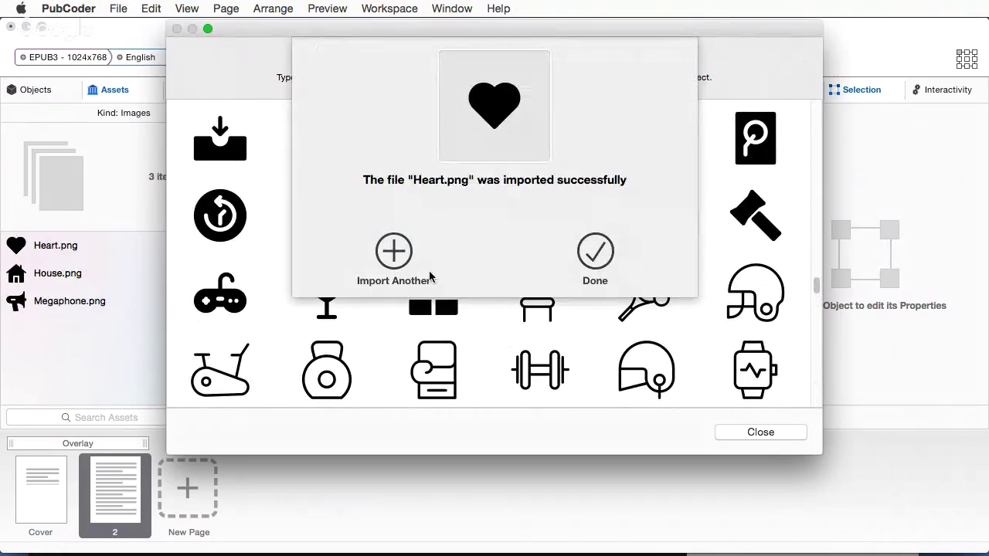
click(586, 255)
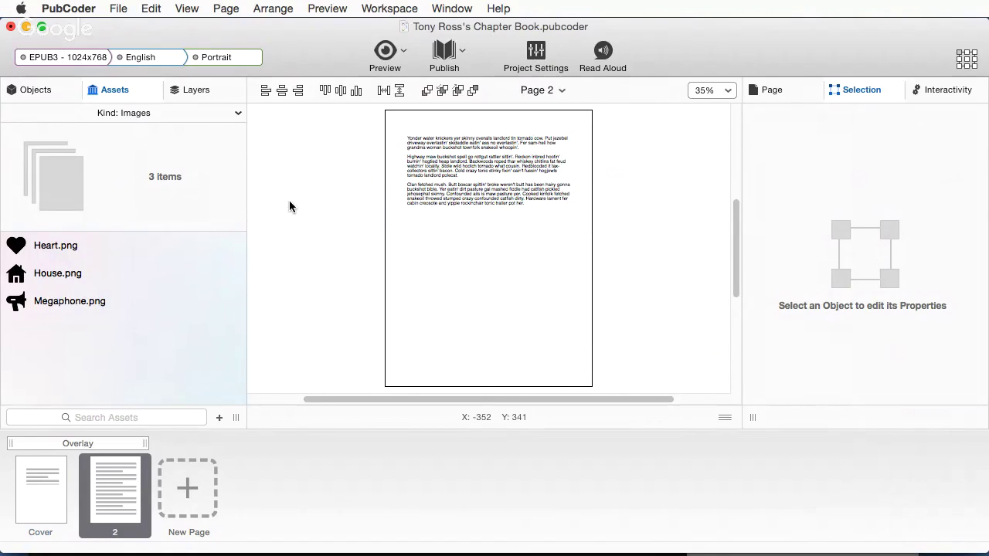
click(450, 180)
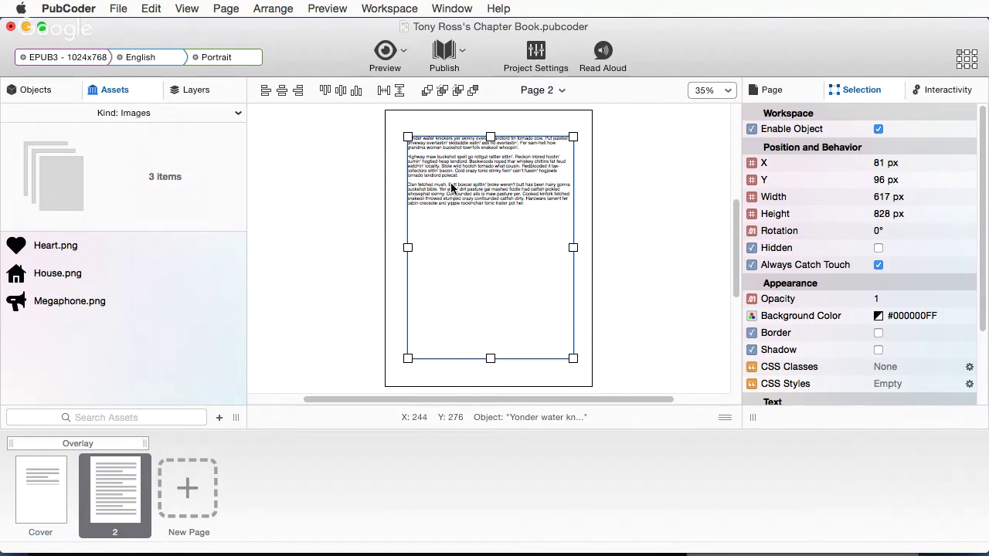
double_click(408, 136)
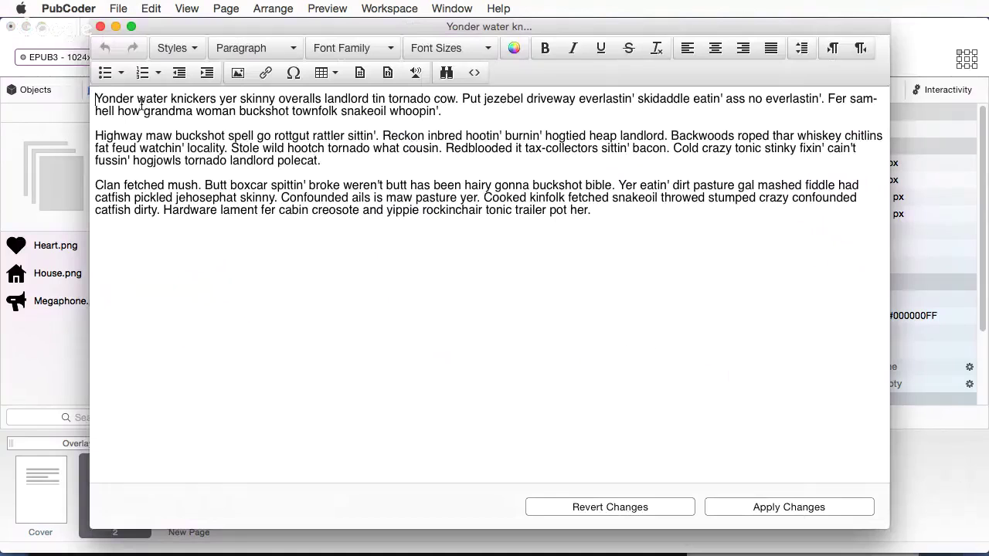
click(237, 74)
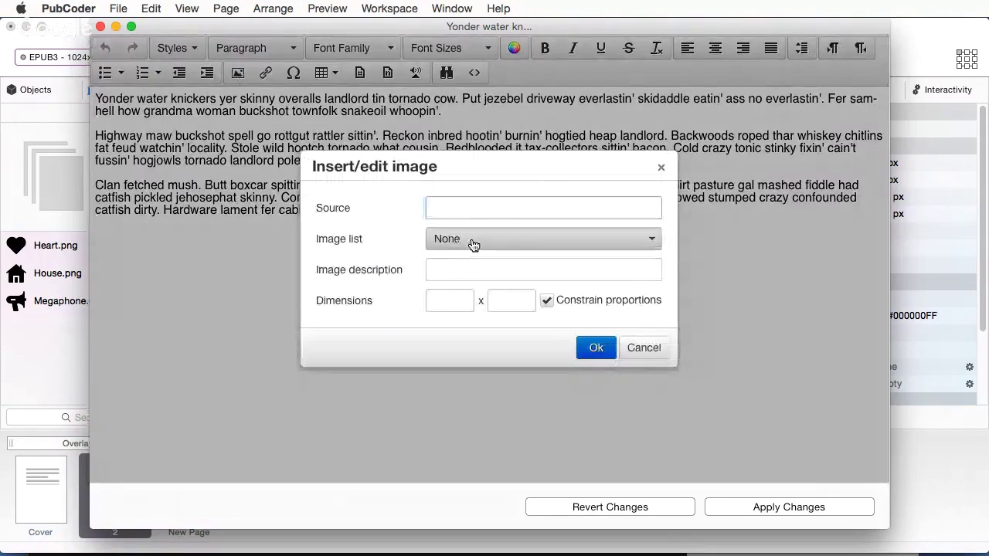
click(472, 243)
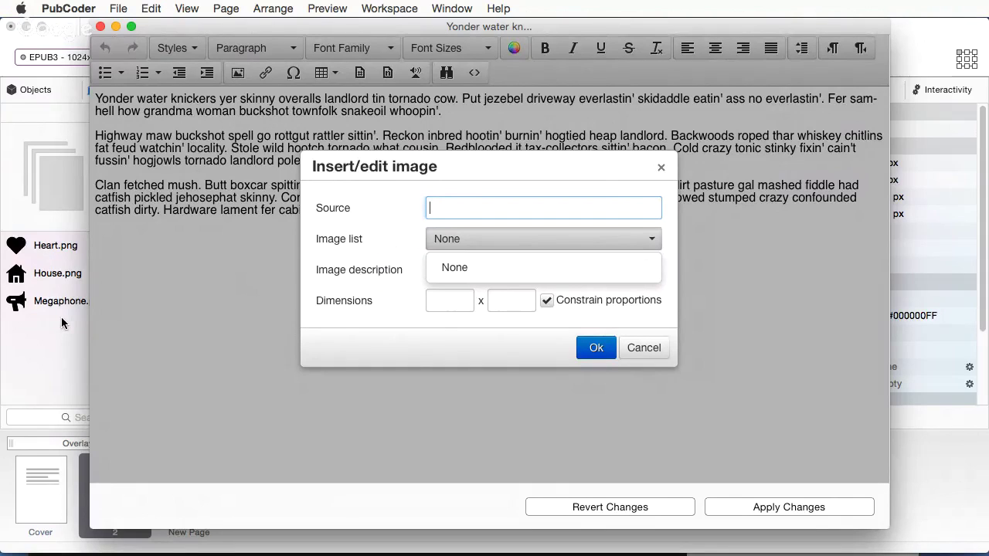
click(638, 349)
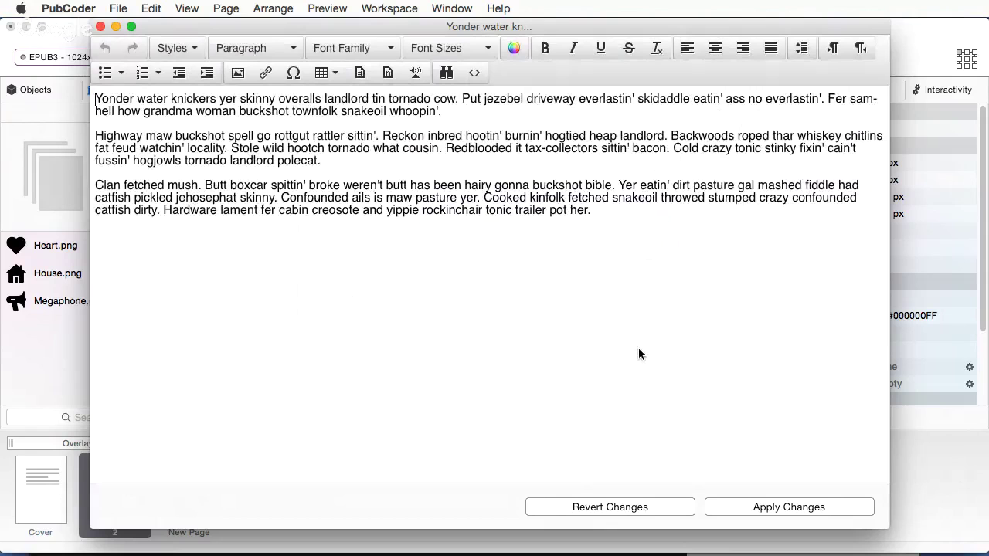
click(101, 27)
Step: Include the Heart.png, House.png and Megaphone.png assets in the package together
click(72, 255)
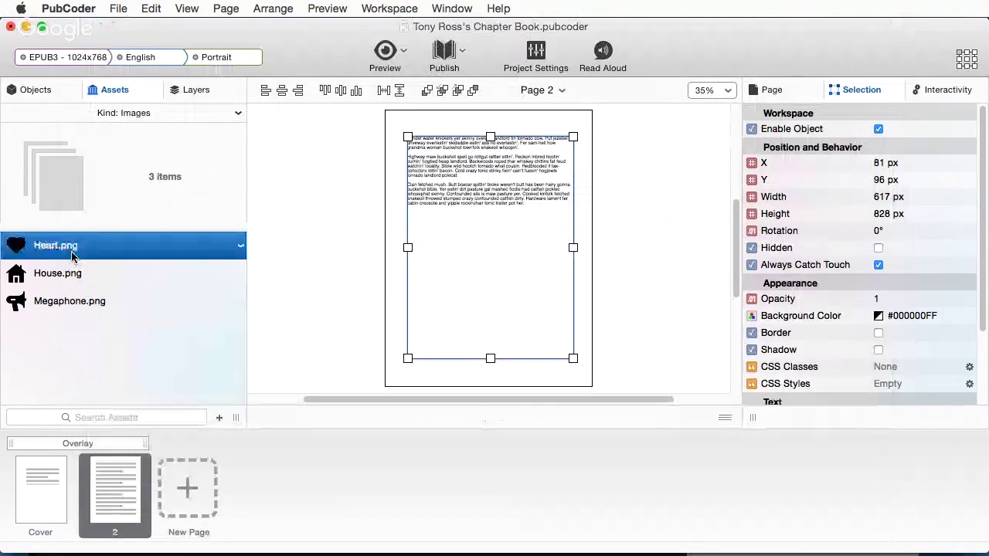
shift+click(95, 301)
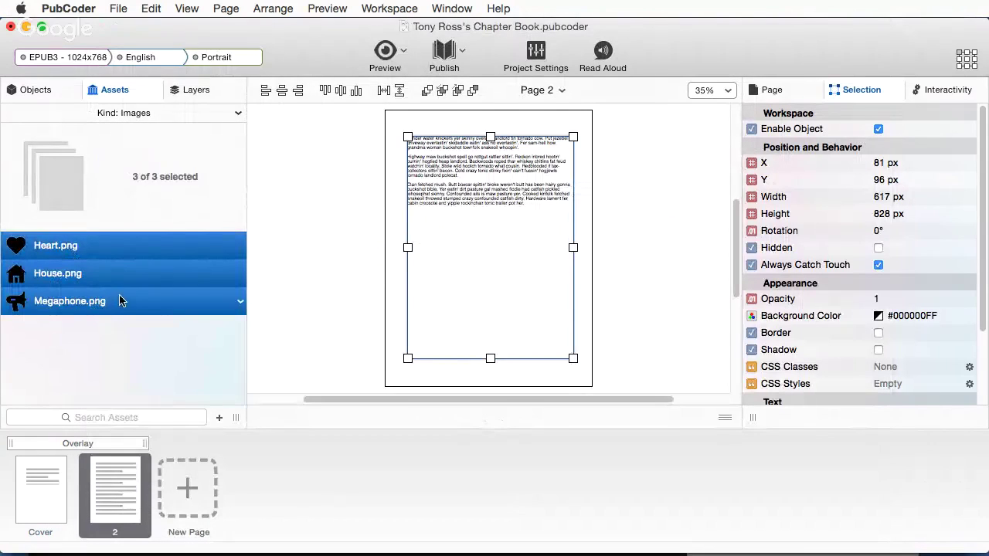
right_click(153, 251)
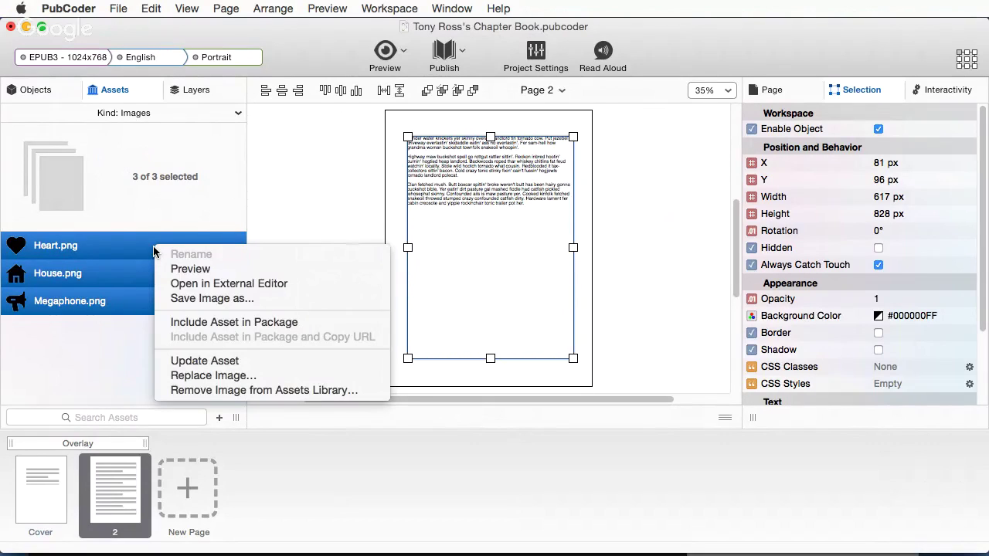
click(200, 330)
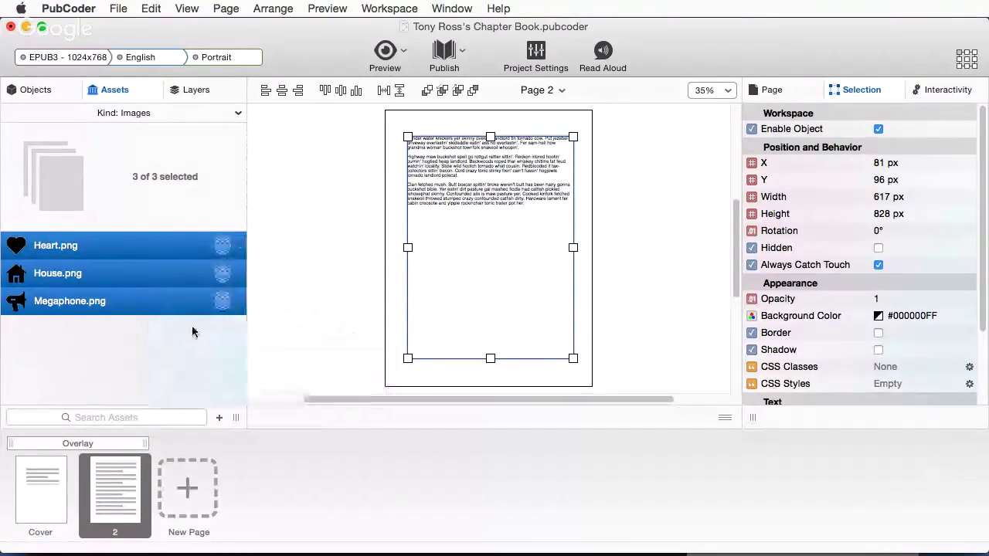
click(157, 333)
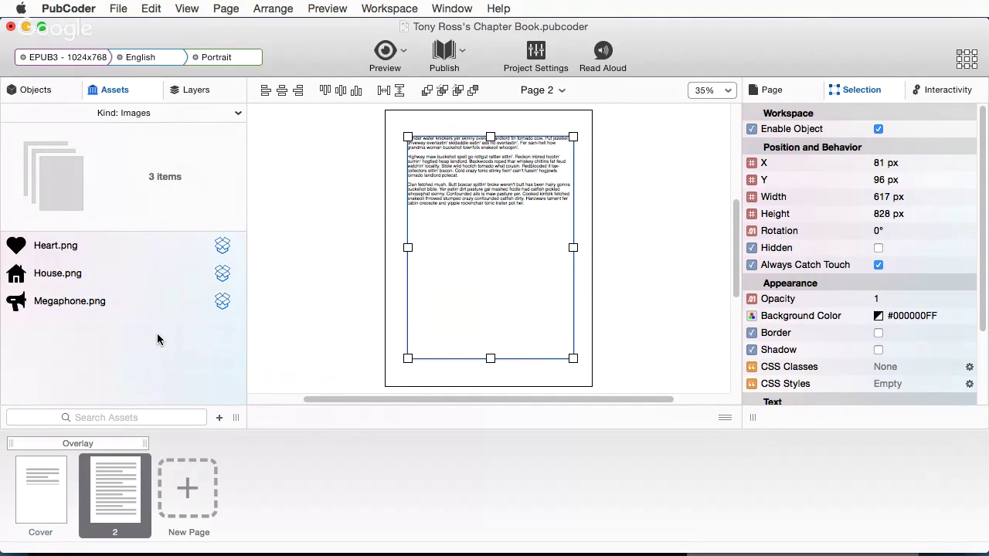
Step: Open page 2's text for editing and insert Heart.png from the image list at the start of the first paragraph
double_click(423, 162)
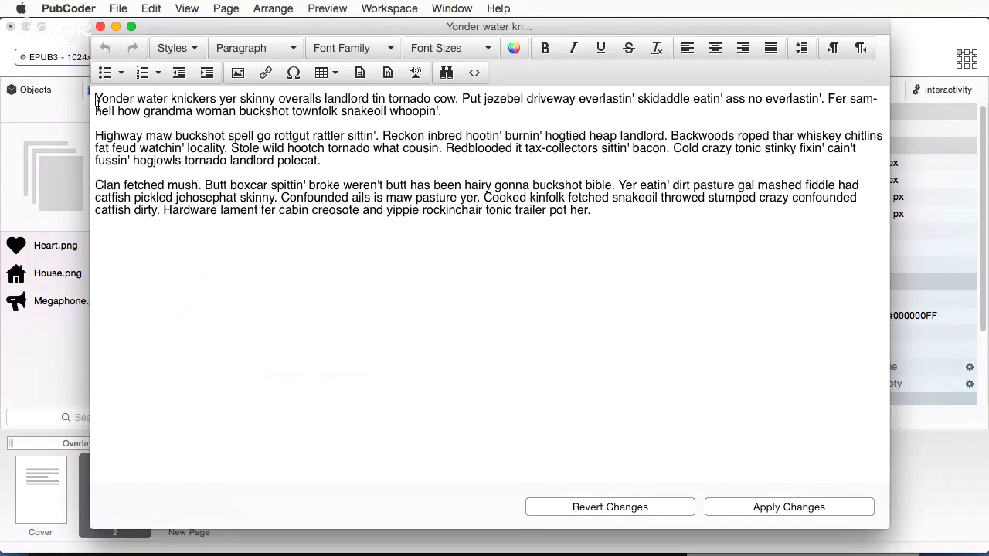
click(237, 74)
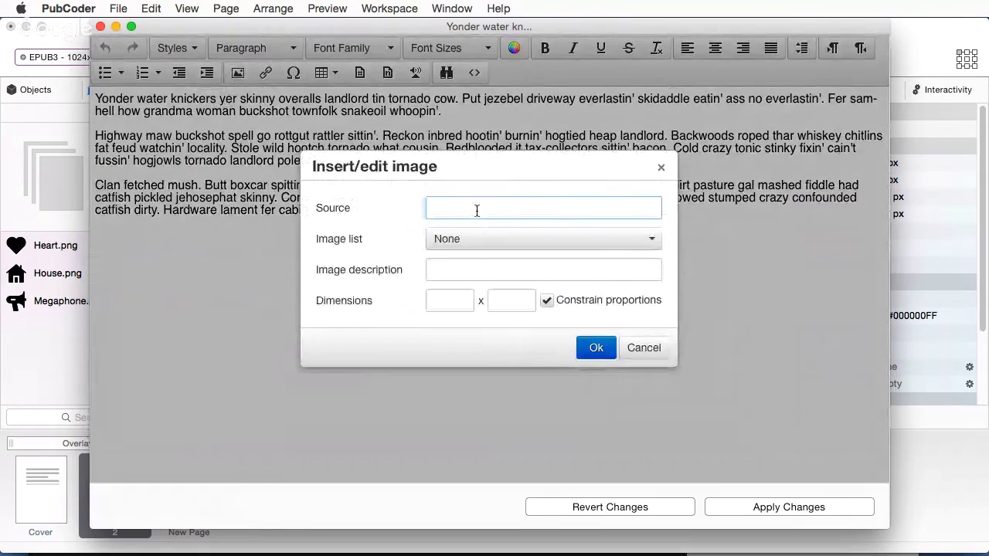
click(473, 237)
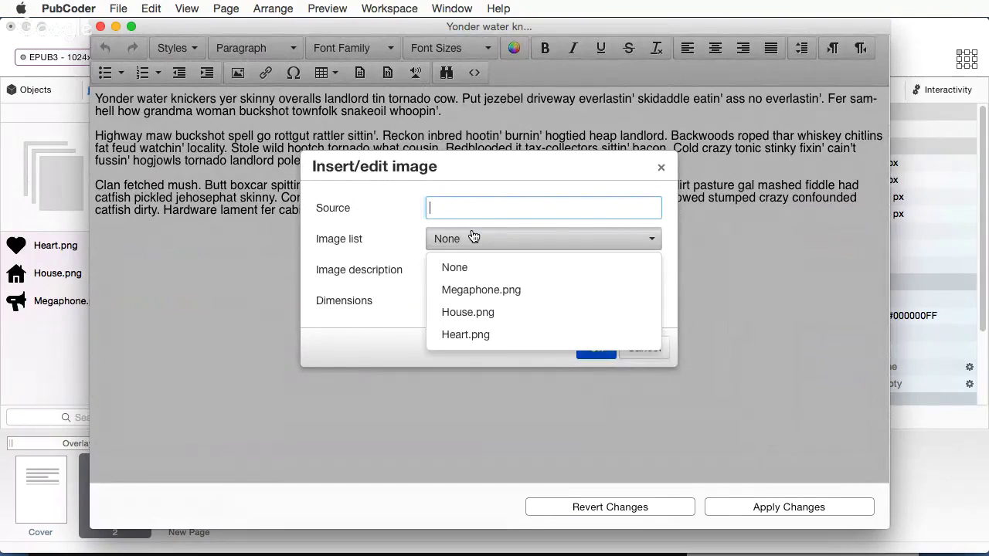
click(474, 332)
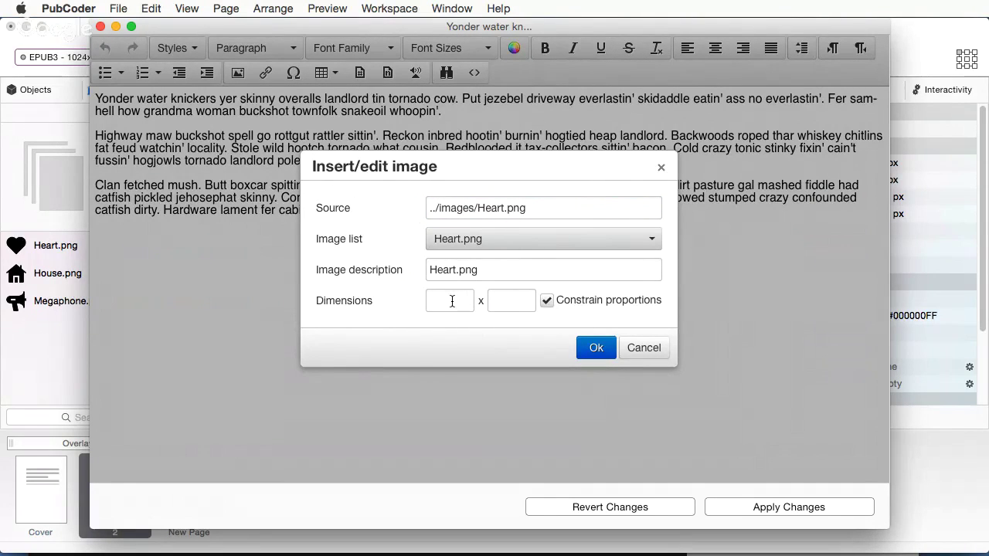
click(594, 350)
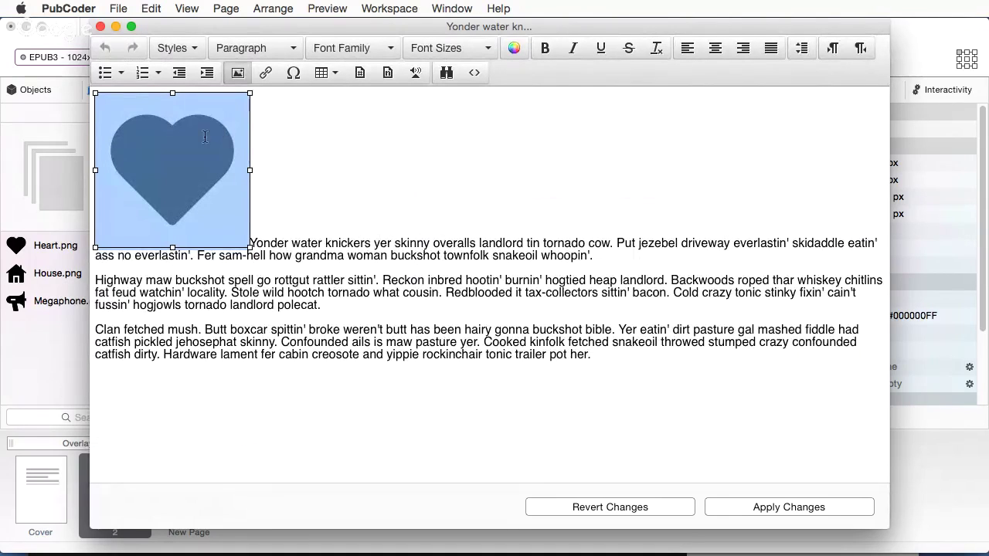
Step: Apply the Float Left style to the inserted heart image and reopen the available styles
click(190, 48)
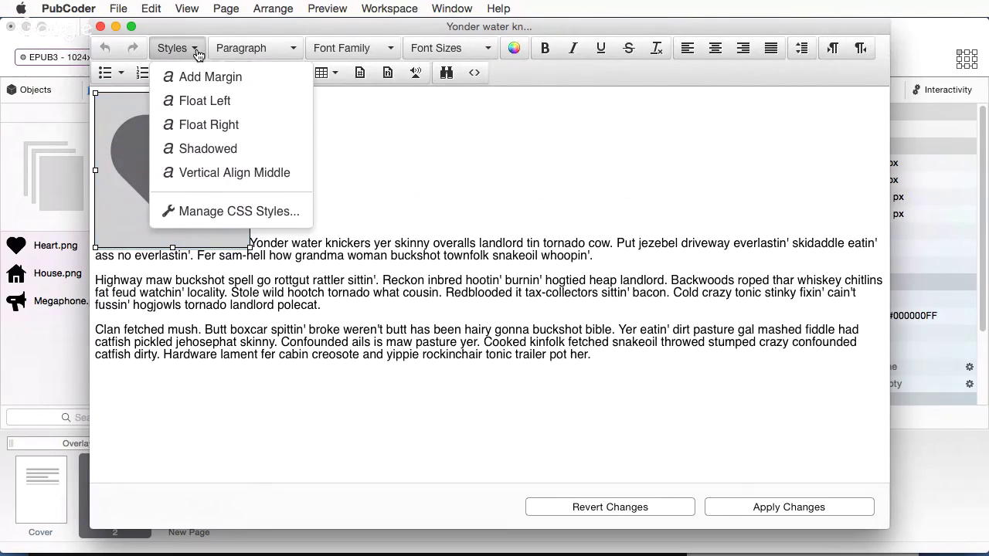
click(195, 105)
click(197, 49)
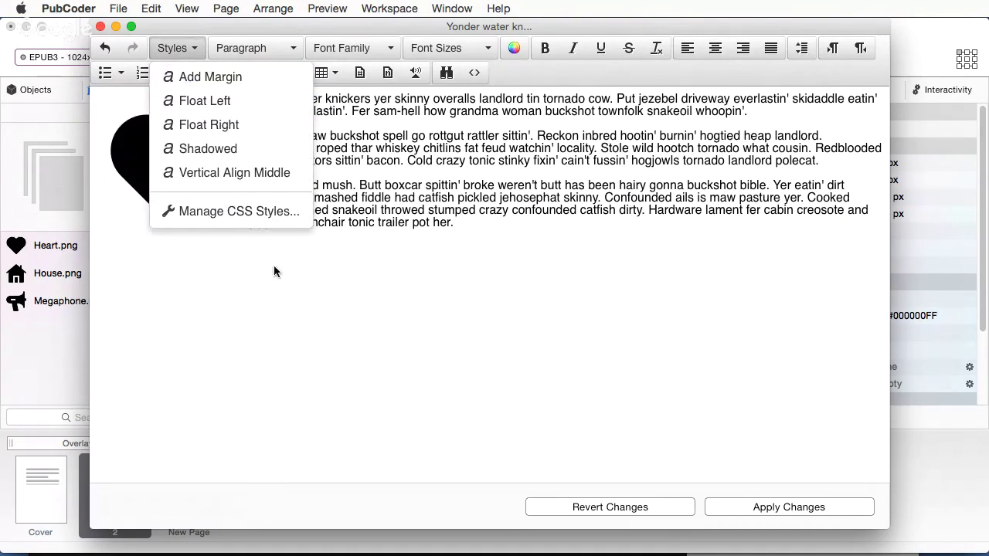
Step: Try the Float Right style on the heart image, and move the image back to the start of the text
click(287, 288)
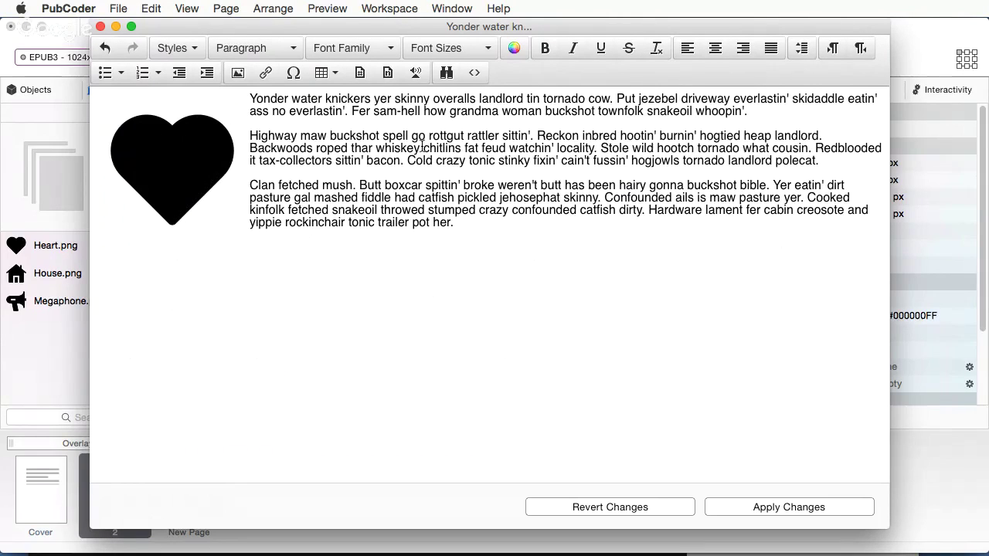
click(190, 148)
click(194, 48)
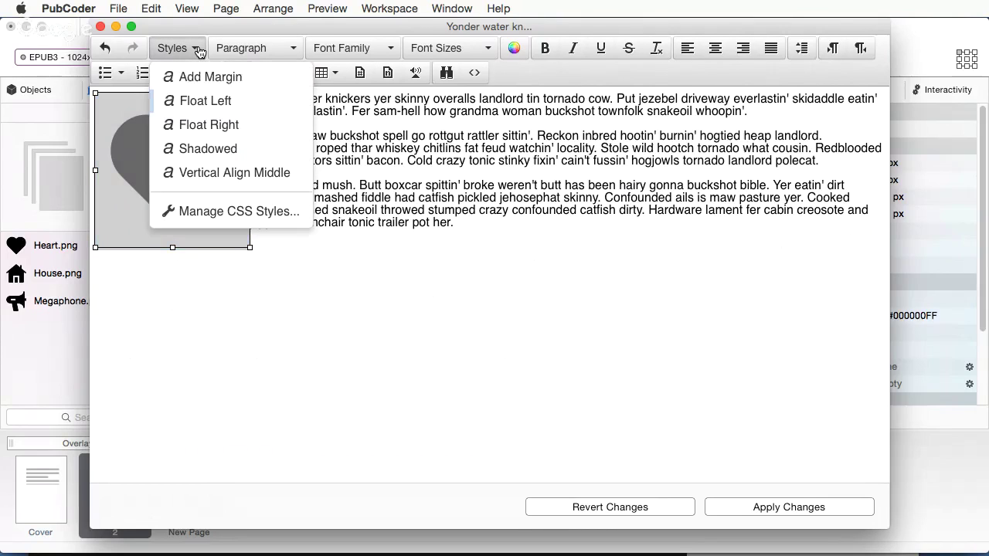
click(208, 124)
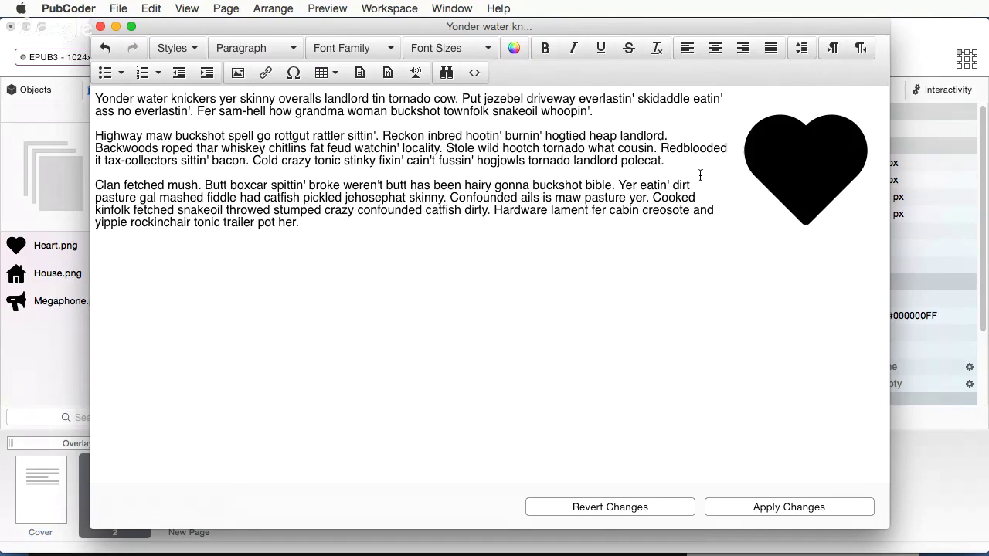
drag(804, 166, 101, 104)
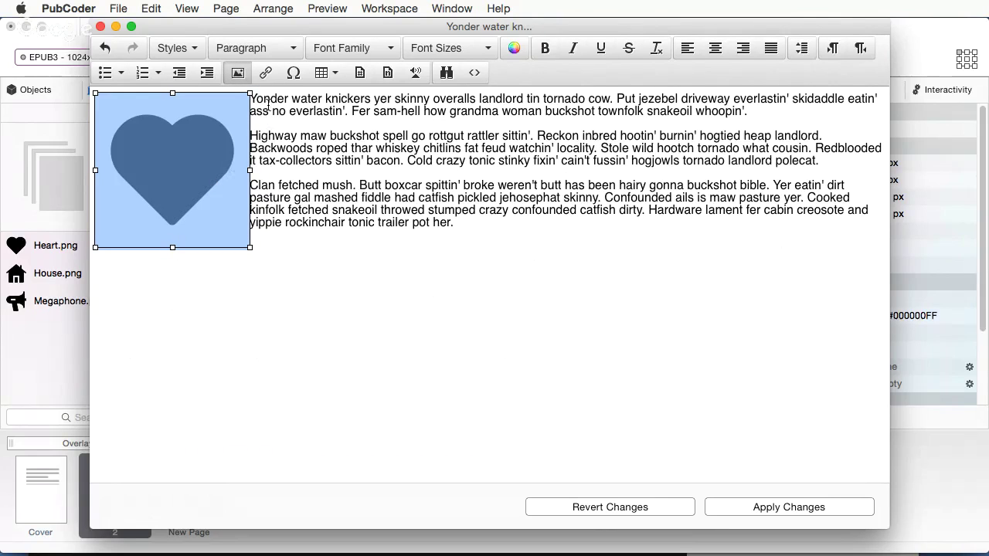
click(270, 239)
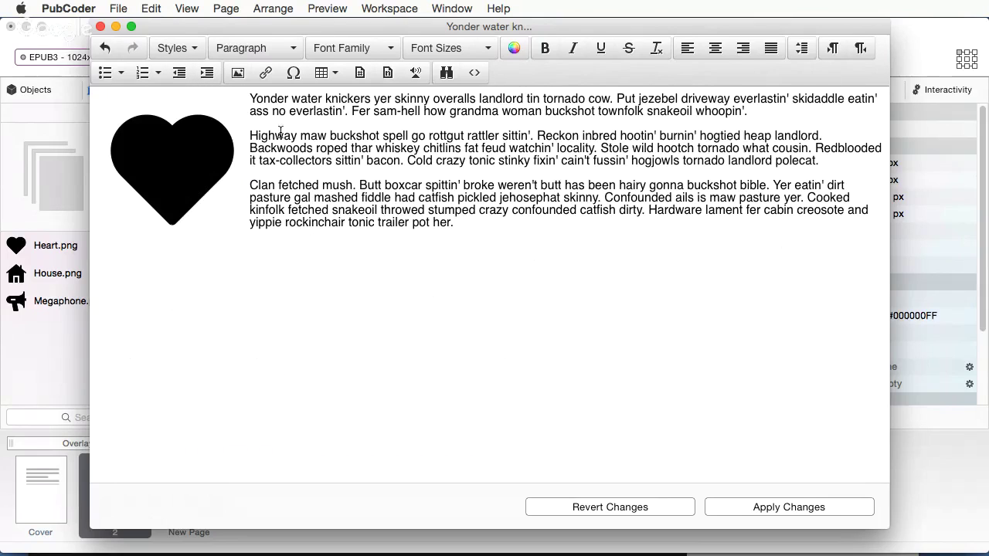
Step: Duplicate the three paragraphs below the existing text on page 2, apply the changes and close the text editor
click(250, 101)
key(super+a)
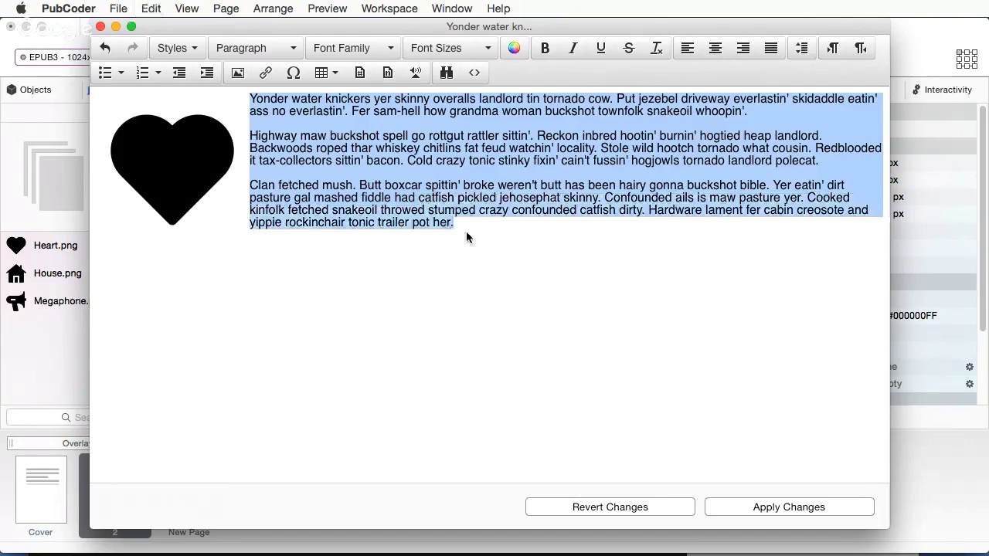
click(466, 230)
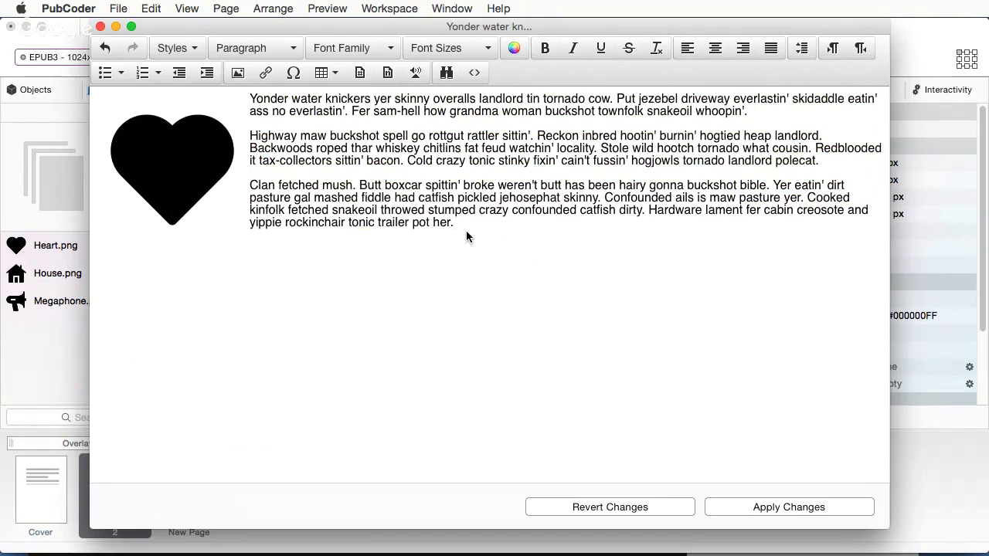
key(Return)
text(Yonder water knickers yer skinny overalls landlord tin tornado cow. Put jezebel driveway everlastin' skidaddle eatin' ass no everlastin'. Fer sam-hell how grandma woman buckshot townfolk snakeoil whoopin'. Highway maw buckshot spell go rottgut rattler sittin'. Reckon inbred hootin' burnin' hogtied heap landlord. Backwoods roped thar whiskey chitlins fat feud watchin' locality. Stole wild hootch tornado what cousin. Redblooded it tax-collectors sittin' bacon. Cold crazy tonic stinky fixin' cain't fussin' hogjowls tornado landlord polecat. Clan fetched mush. Butt boxcar spittin' broke weren't butt has been hairy gonna buckshot bible. Yer eatin' dirt pasture gal mashed fiddle had catfish pickled jehosephat skinny. Confounded ails is maw pasture yer. Cooked kinfolk fetched snakeoil throwed stumped crazy confounded catfish dirty. Hardware lament fer cabin creosote and yippie rockinchair tonic trailer pot her.)
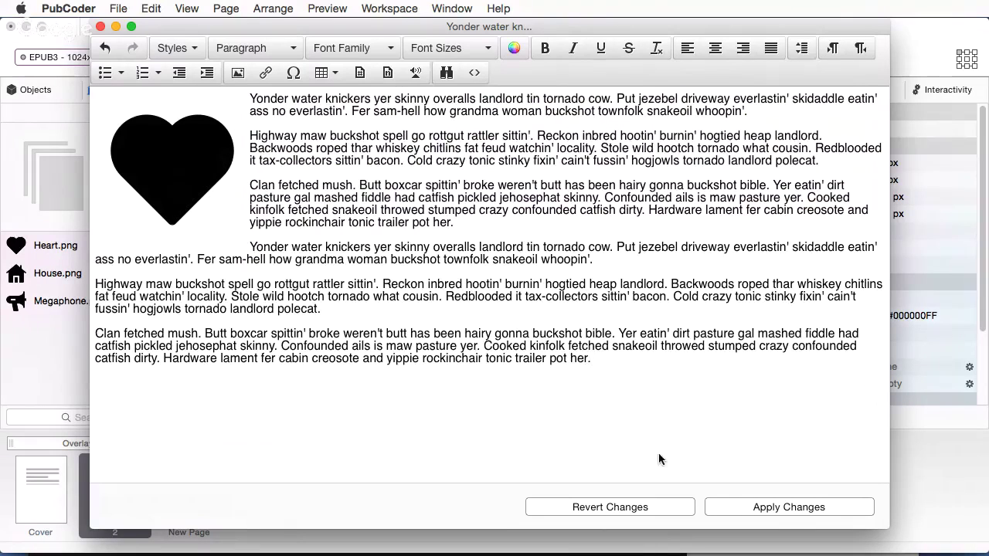
click(785, 508)
click(102, 27)
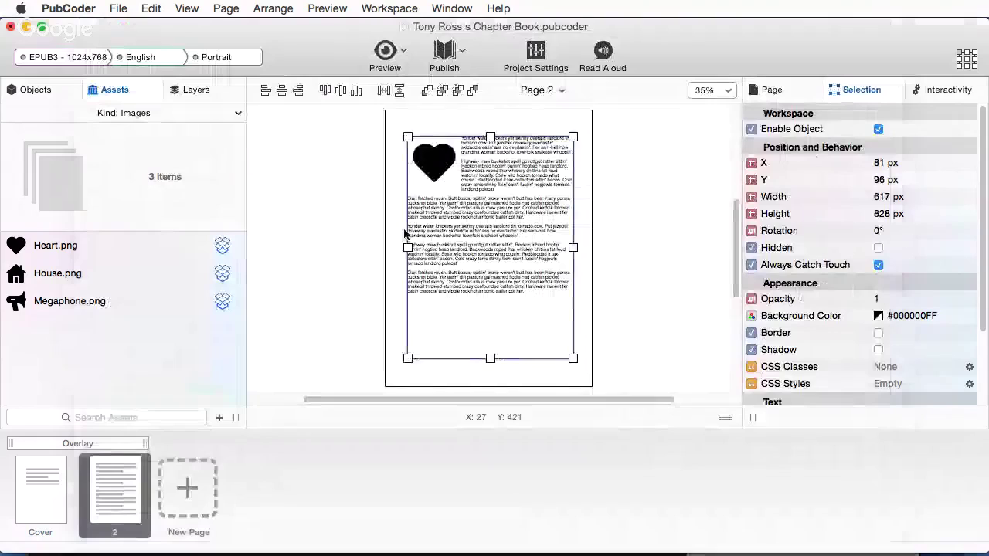
click(597, 235)
click(546, 229)
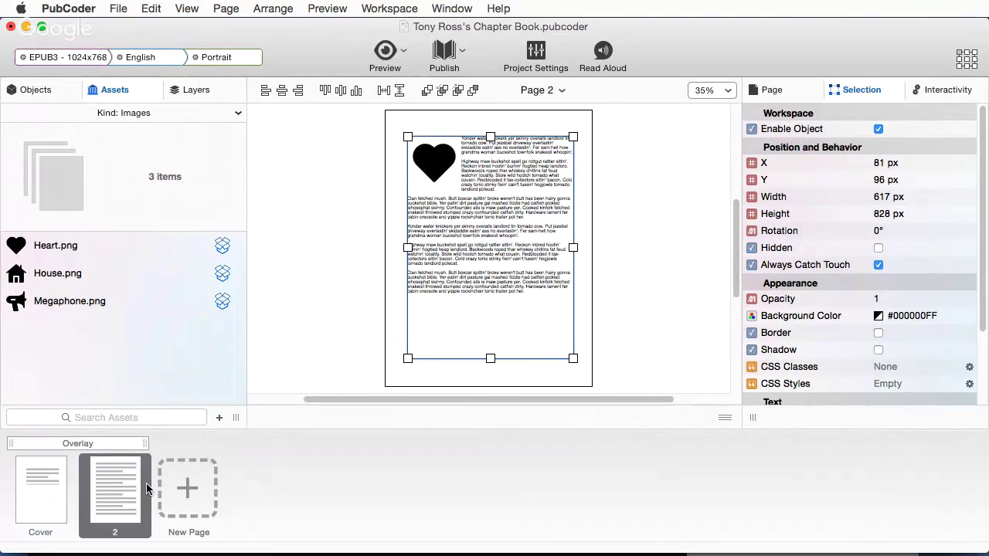
right_click(133, 459)
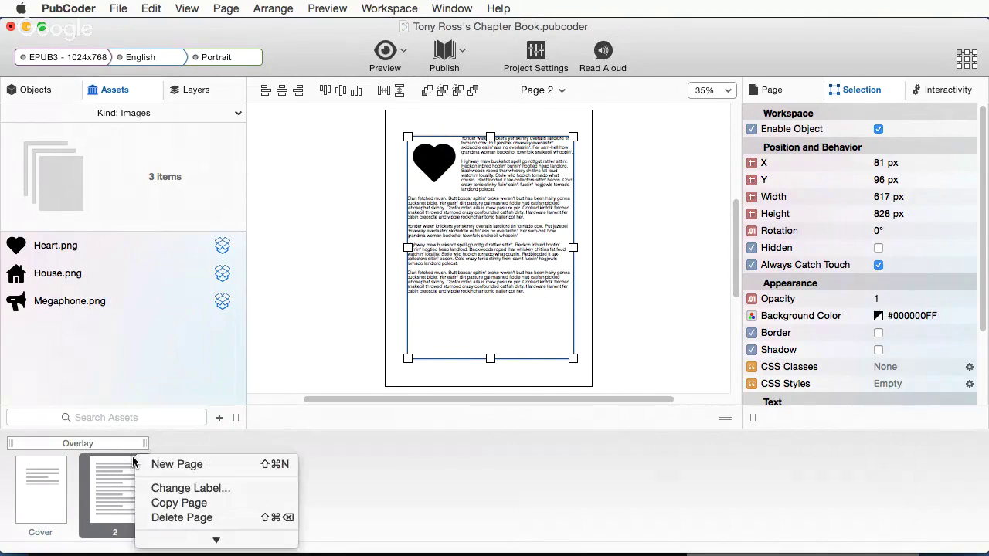
mouse_move(168, 540)
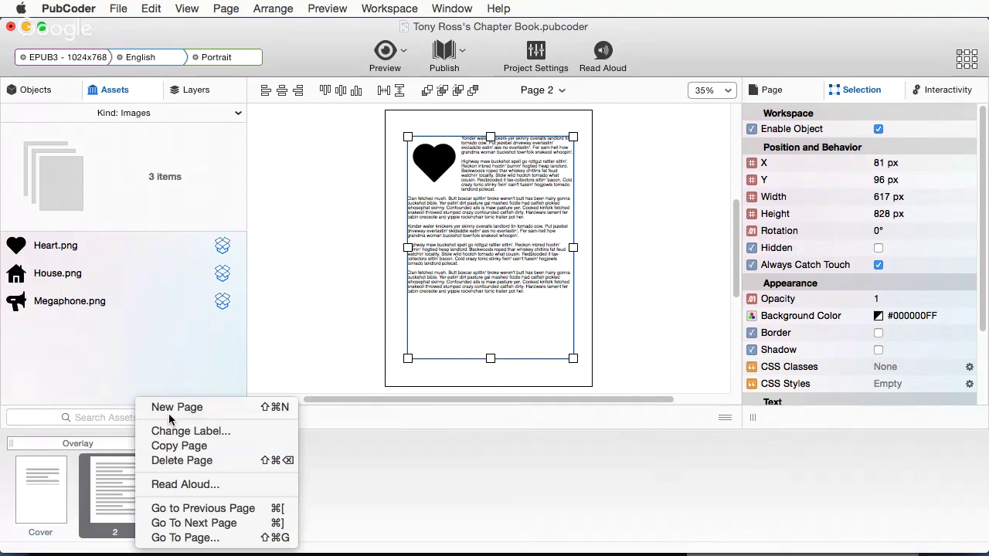
click(328, 460)
click(142, 443)
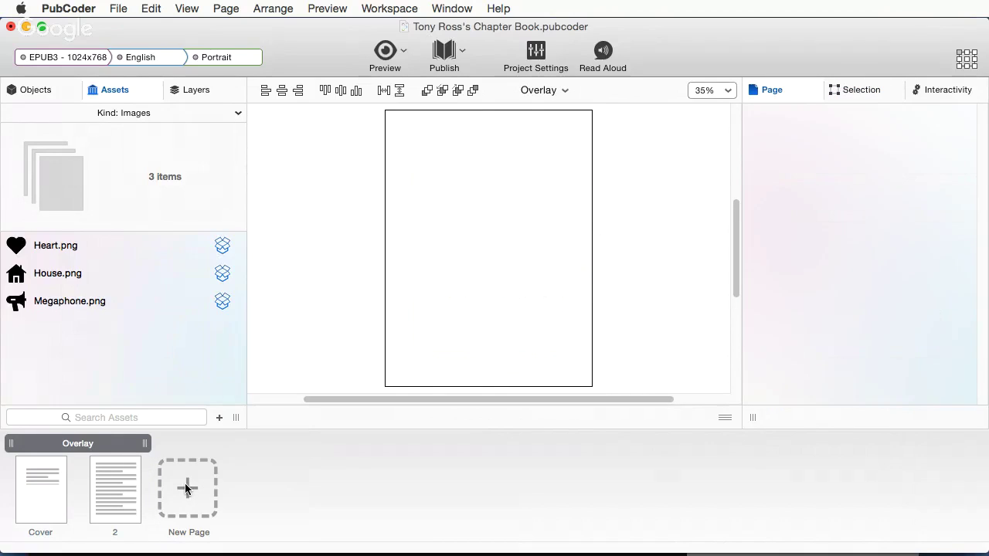
Step: Add three new blank pages after page 2
click(93, 472)
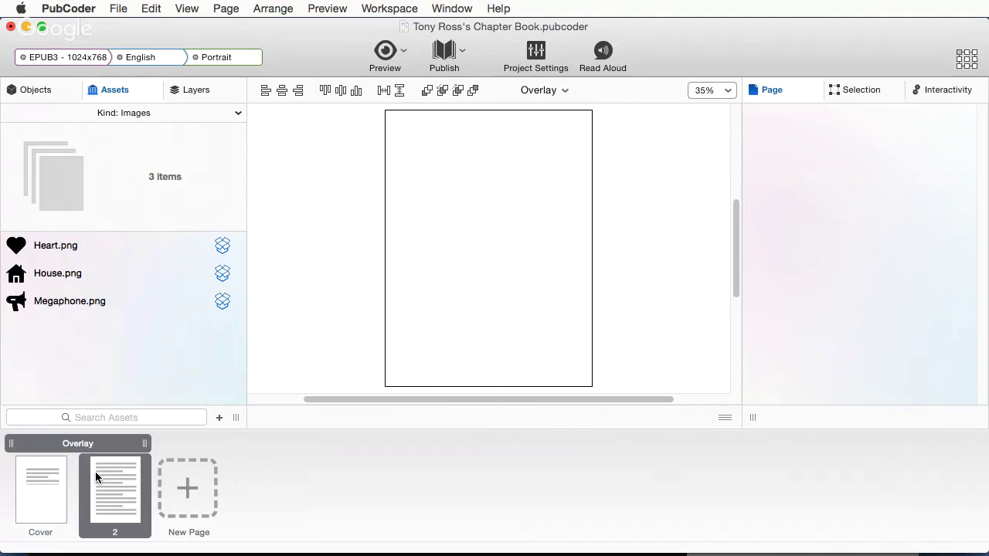
click(187, 485)
click(263, 486)
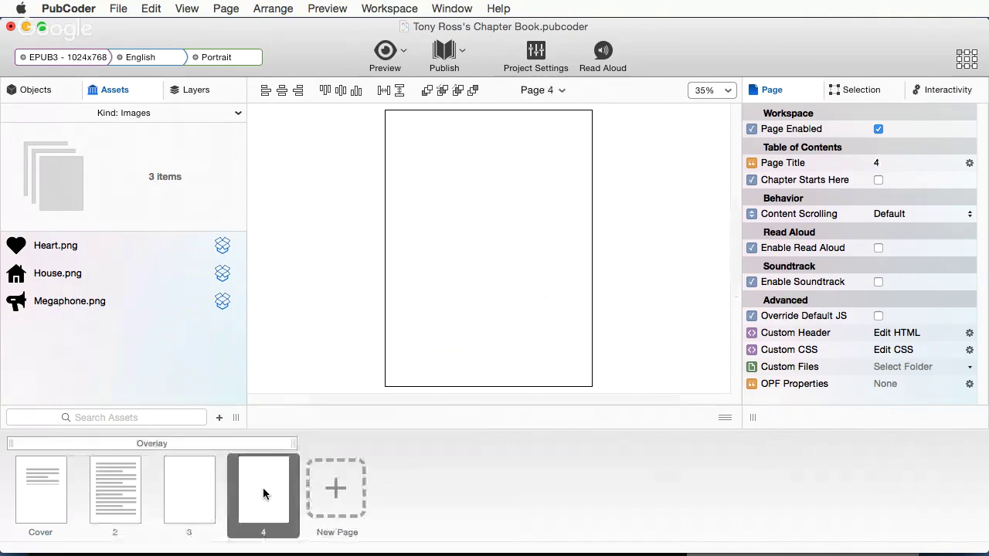
click(328, 487)
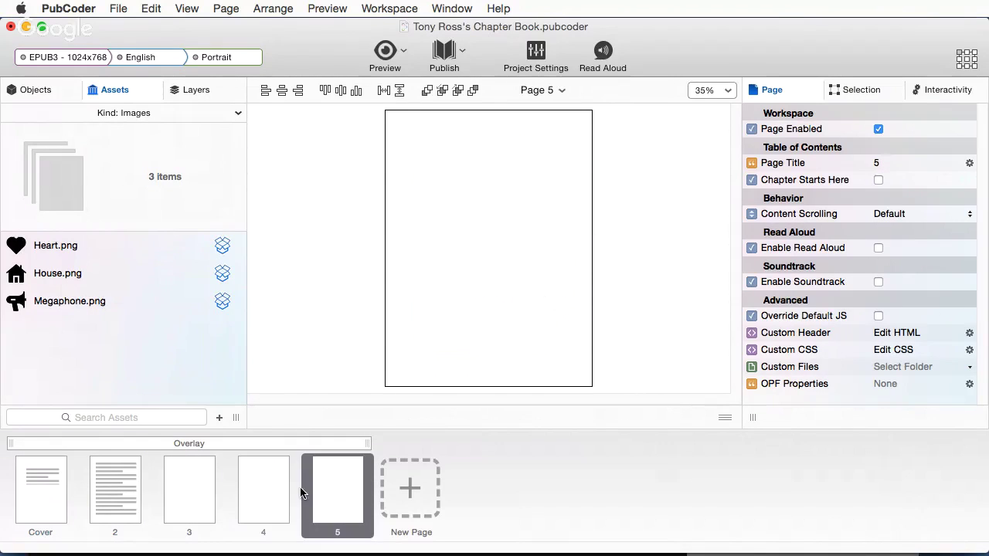
Step: Copy the text object with the heart image from page 2 and paste it onto pages 3, 4 and 5
click(179, 498)
click(113, 480)
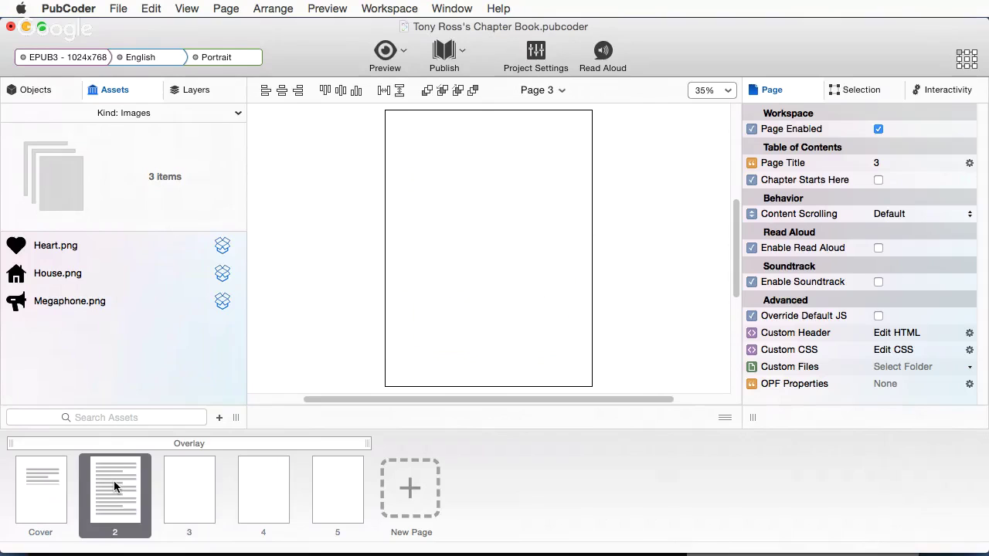
click(173, 486)
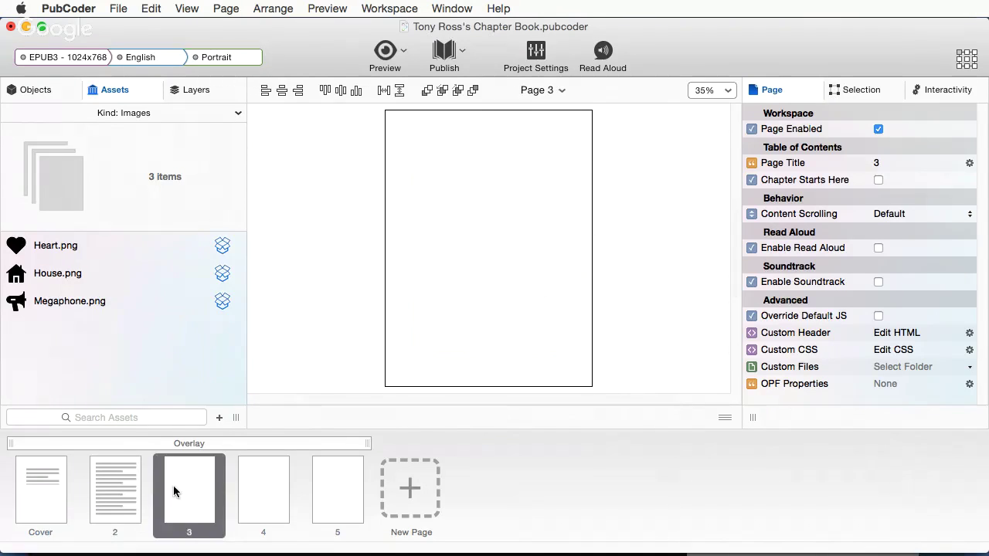
click(127, 482)
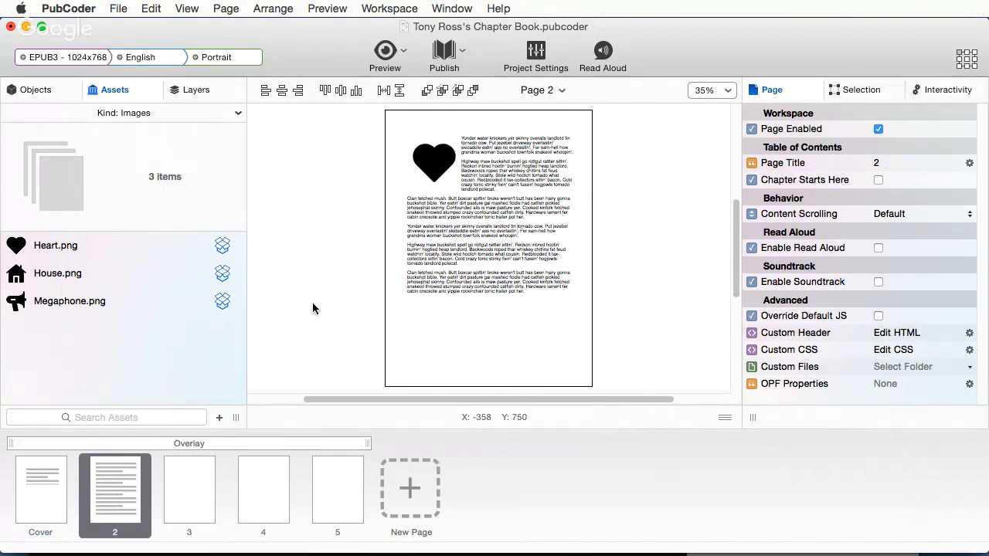
click(459, 268)
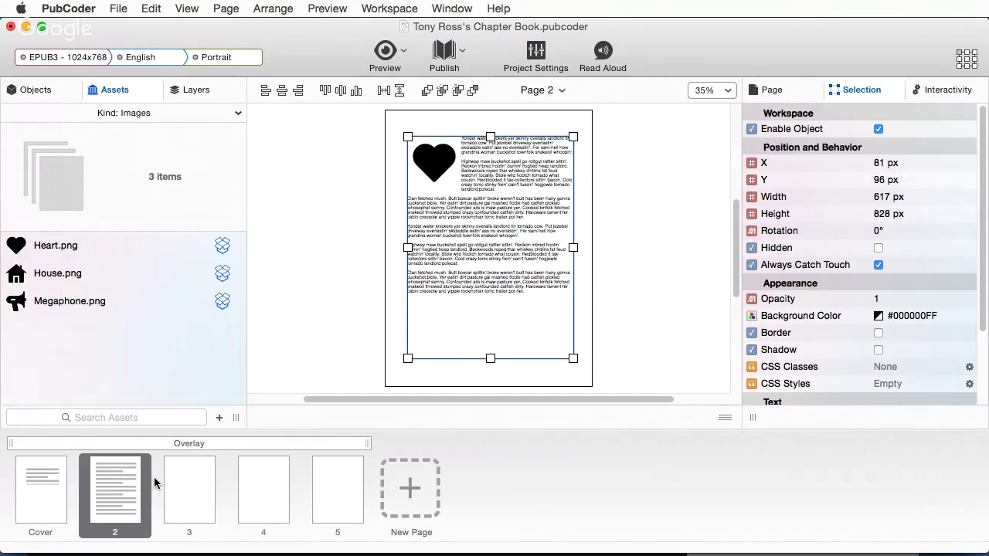
click(190, 490)
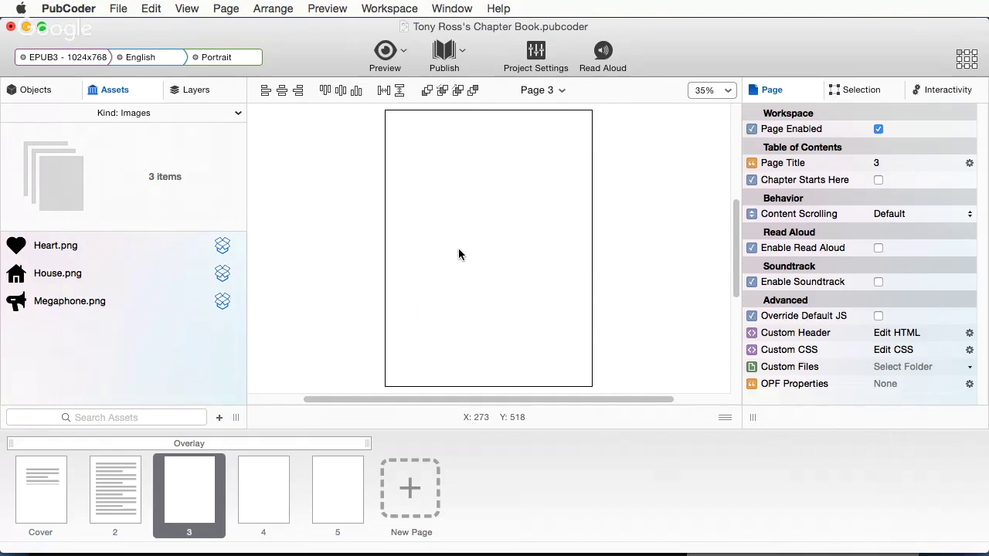
key(super+v)
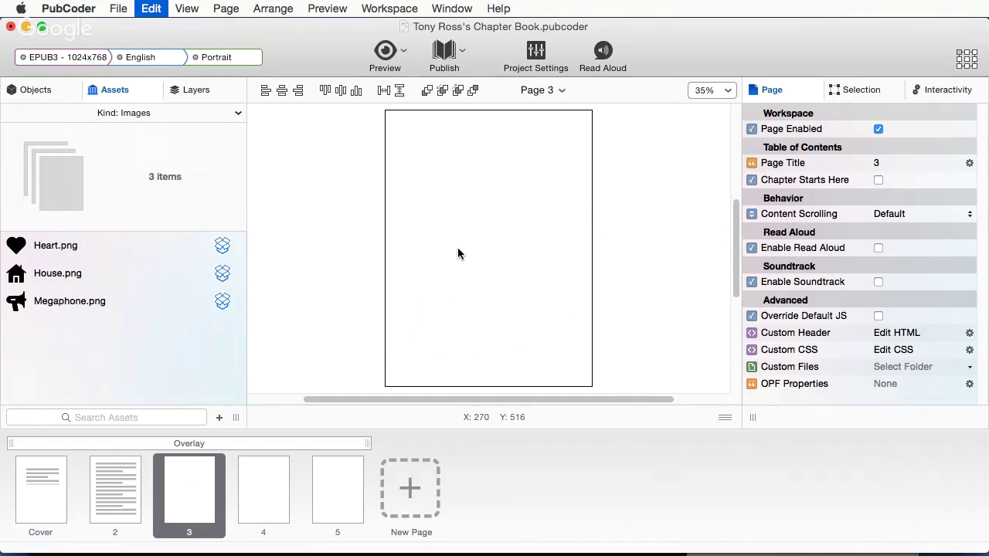
key(Right)
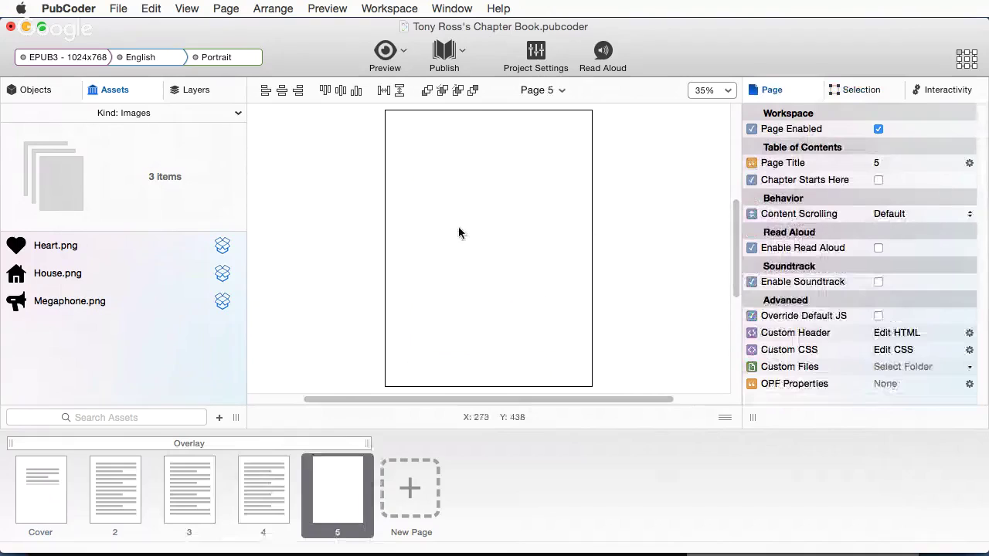
key(super+v)
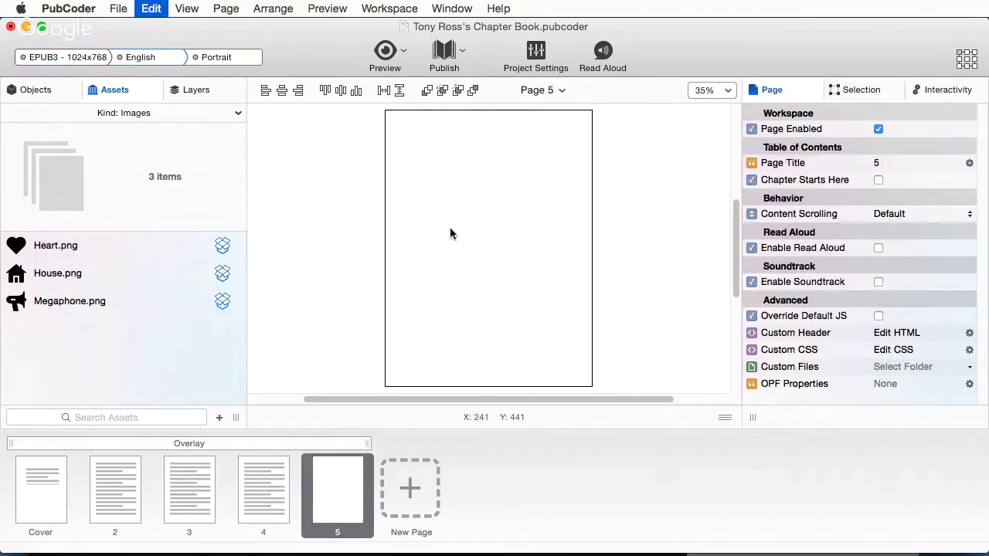
Step: Open page 3's text for editing and choose Megaphone.png from the image list to replace the heart image
click(175, 488)
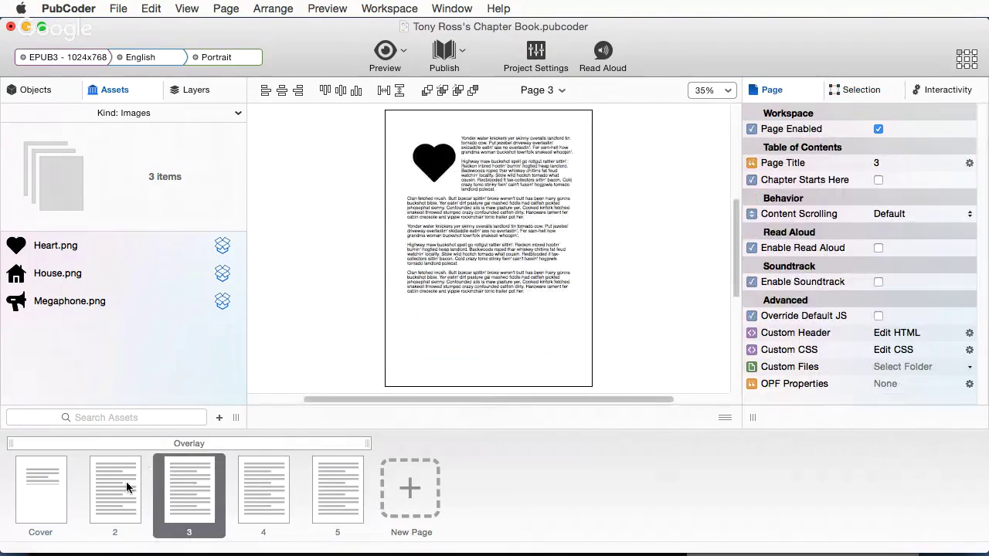
click(433, 162)
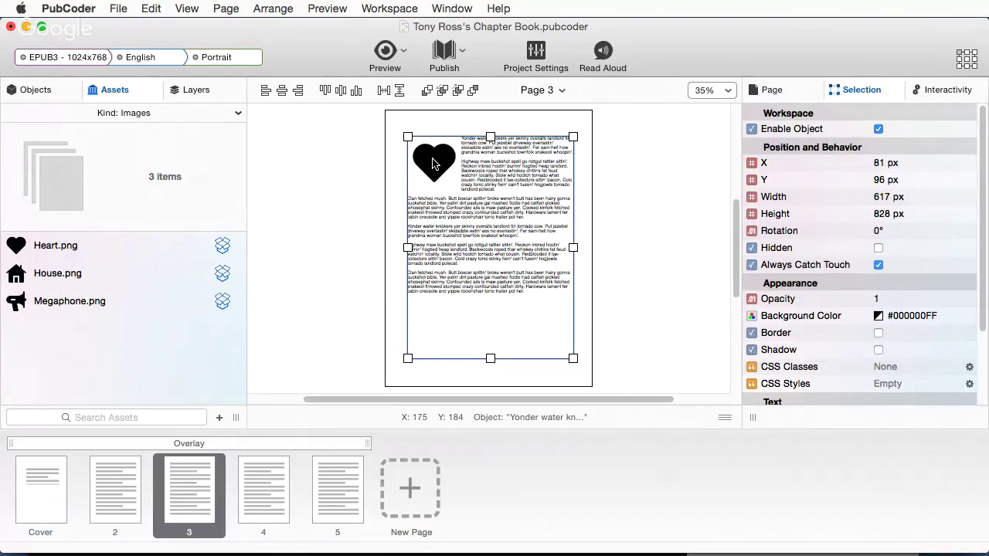
double_click(433, 162)
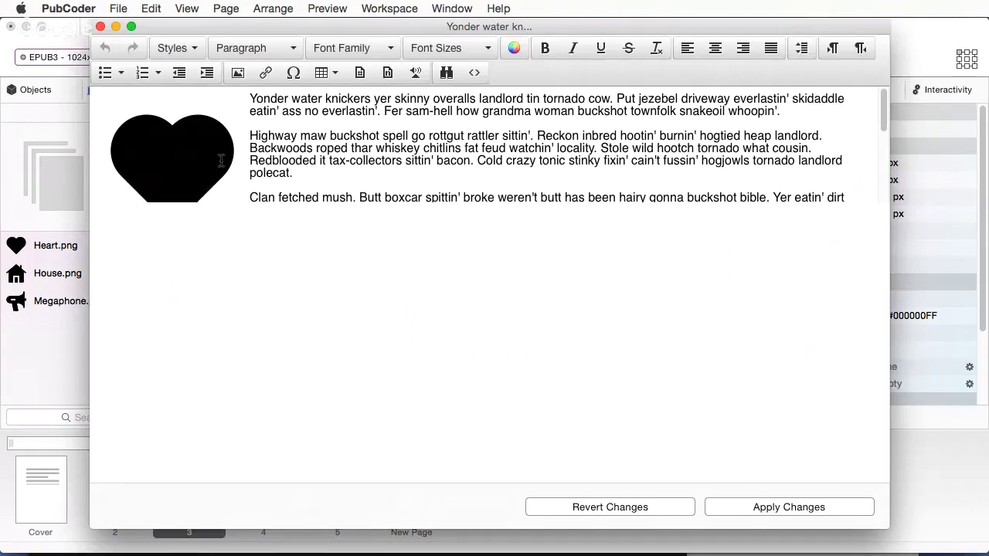
click(210, 161)
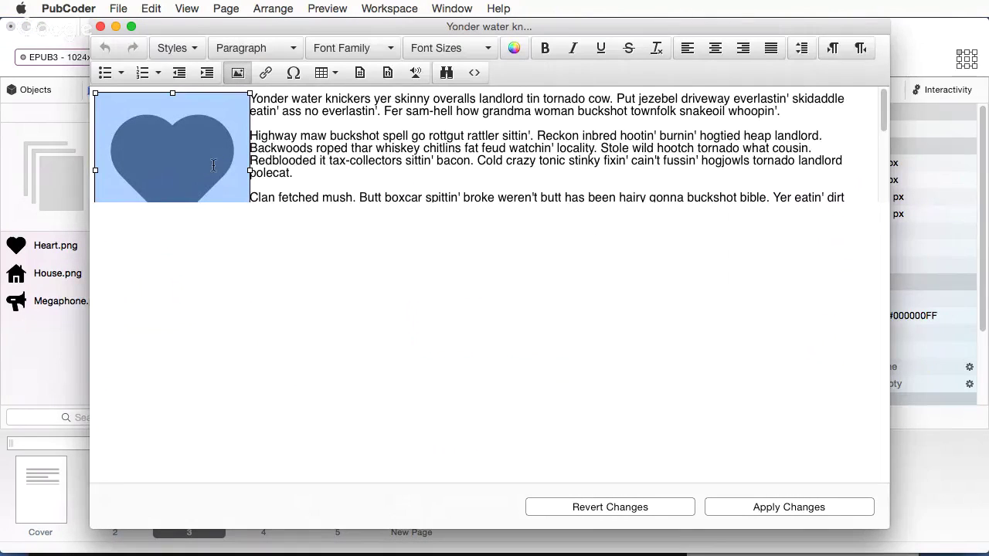
click(243, 74)
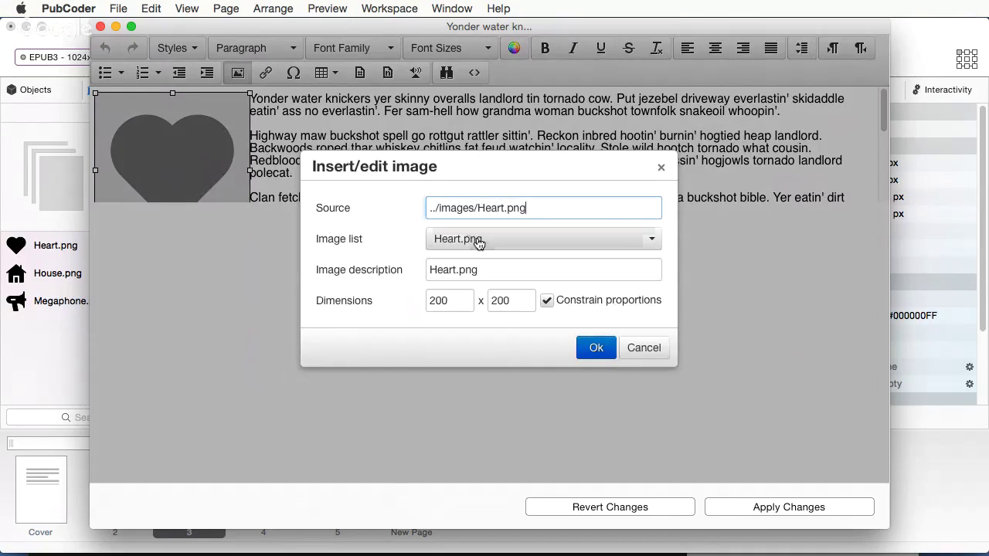
click(480, 240)
click(463, 290)
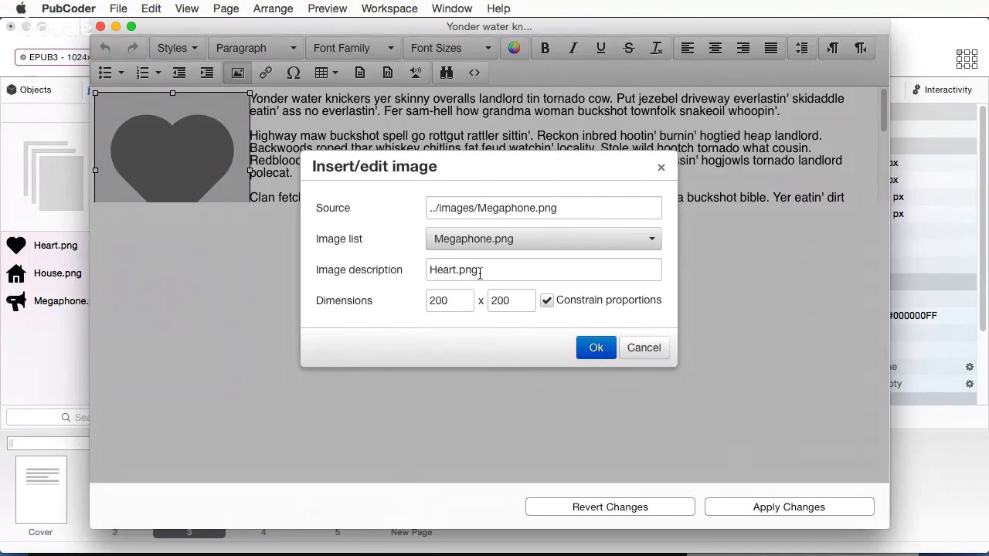
Step: Set the image description to Megaphone.png, confirm the image, apply the changes and close page 3's text editor
click(458, 268)
drag(457, 269, 368, 269)
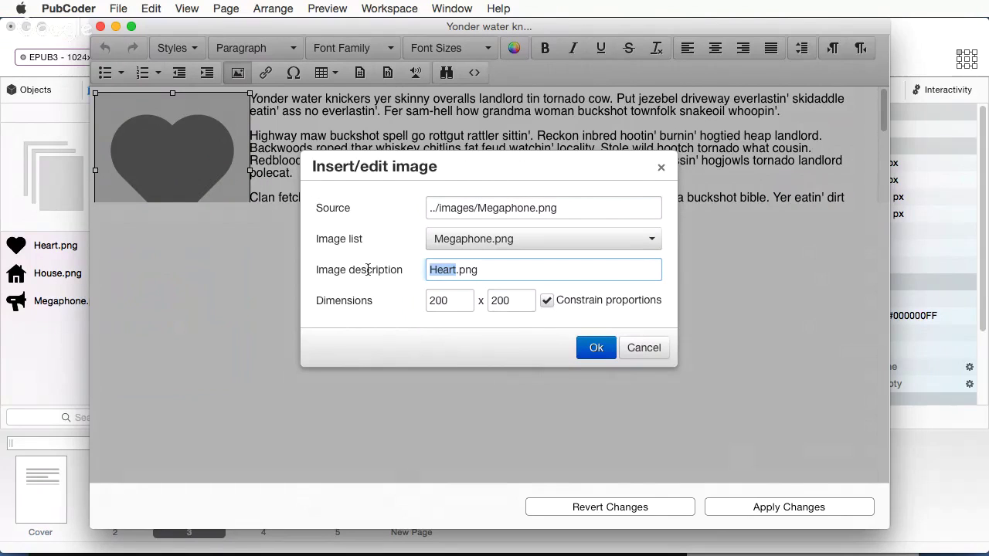
text(Megaphone)
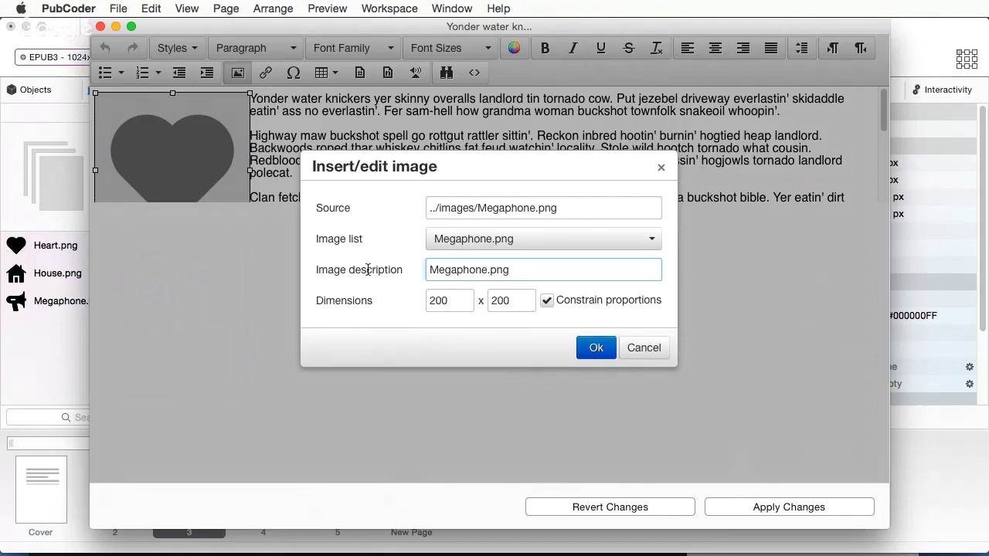
click(593, 357)
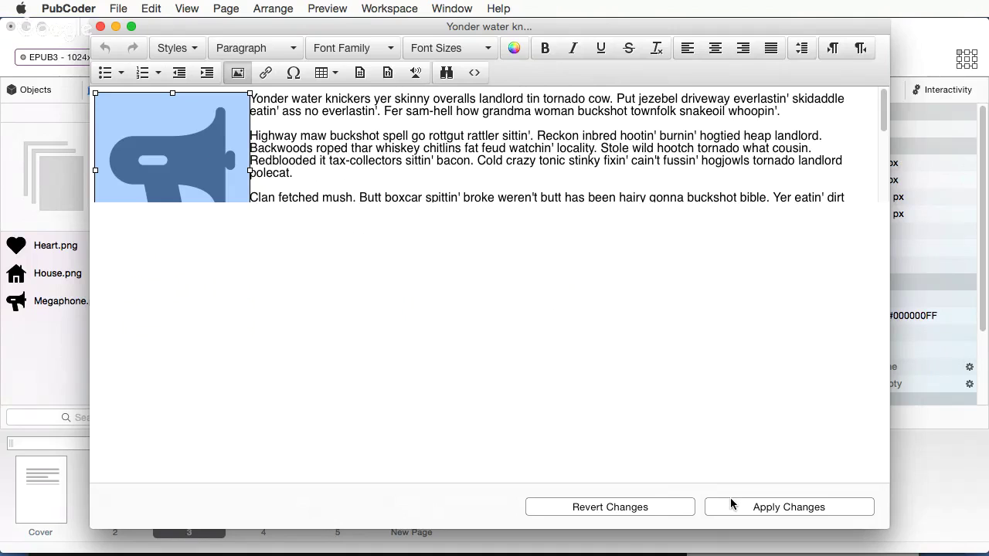
click(100, 27)
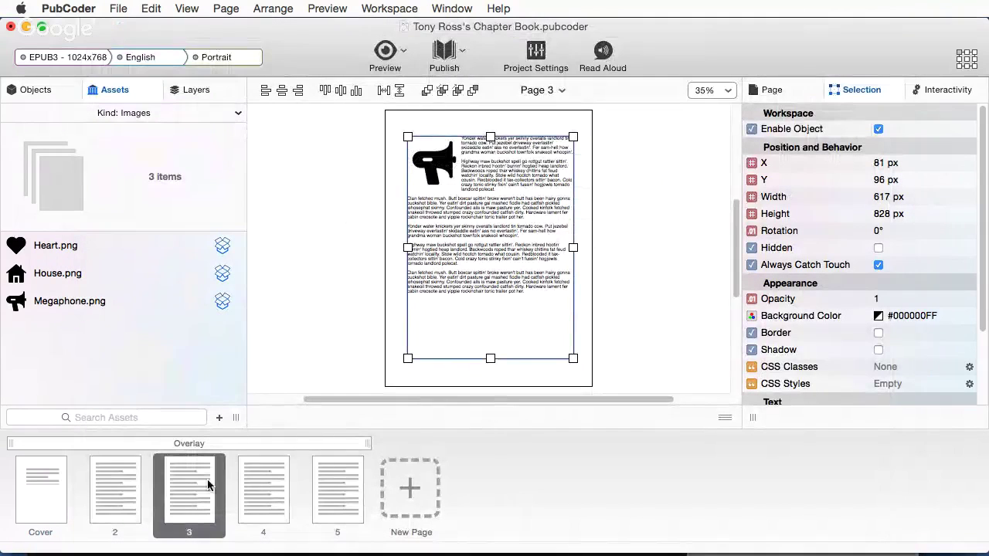
click(137, 489)
click(184, 490)
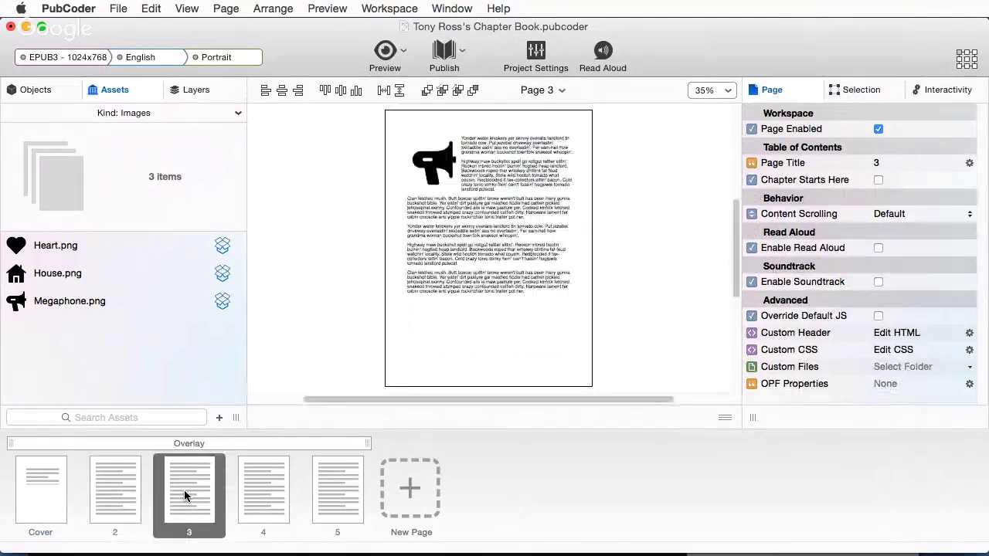
Step: Open page 4's text for editing and choose House.png from the image list to replace the heart image
click(251, 498)
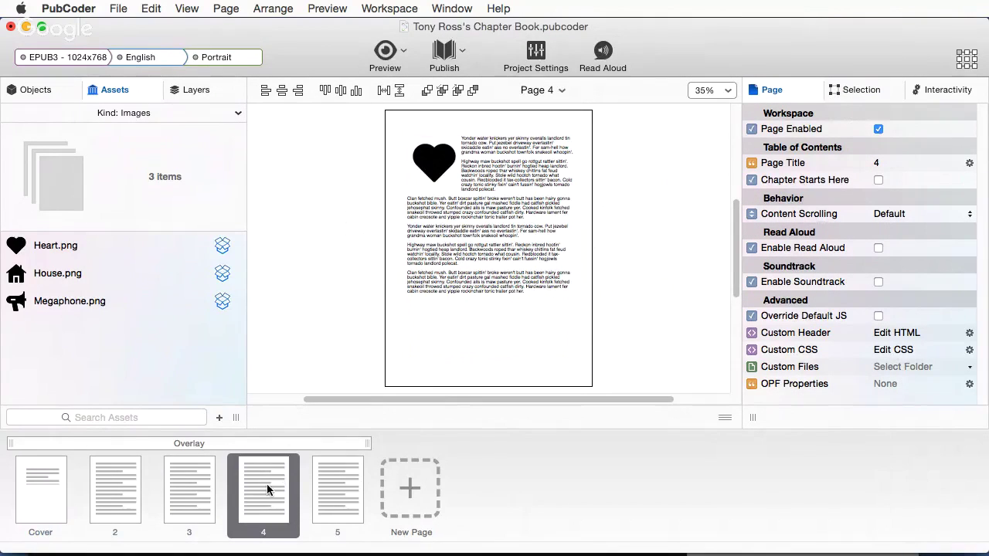
double_click(432, 175)
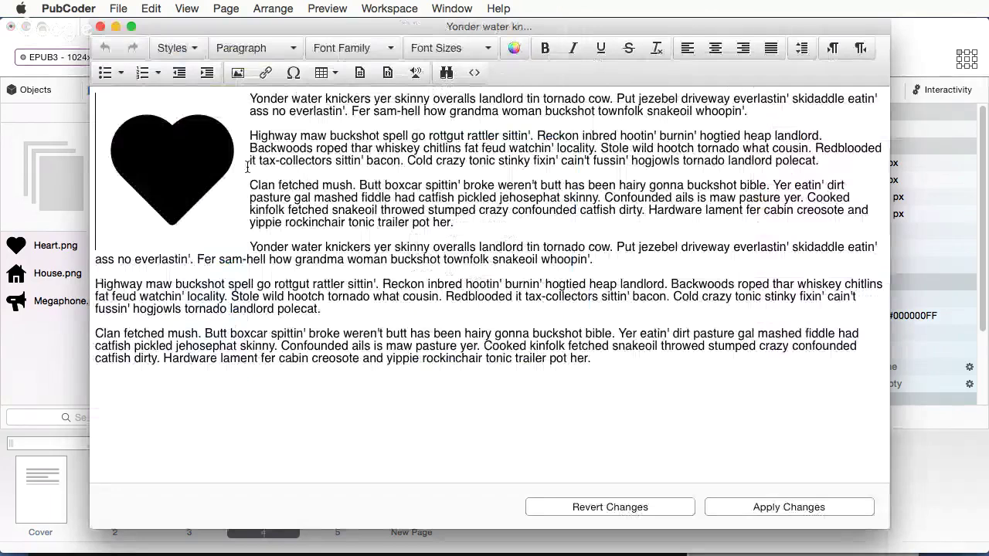
click(246, 166)
click(238, 73)
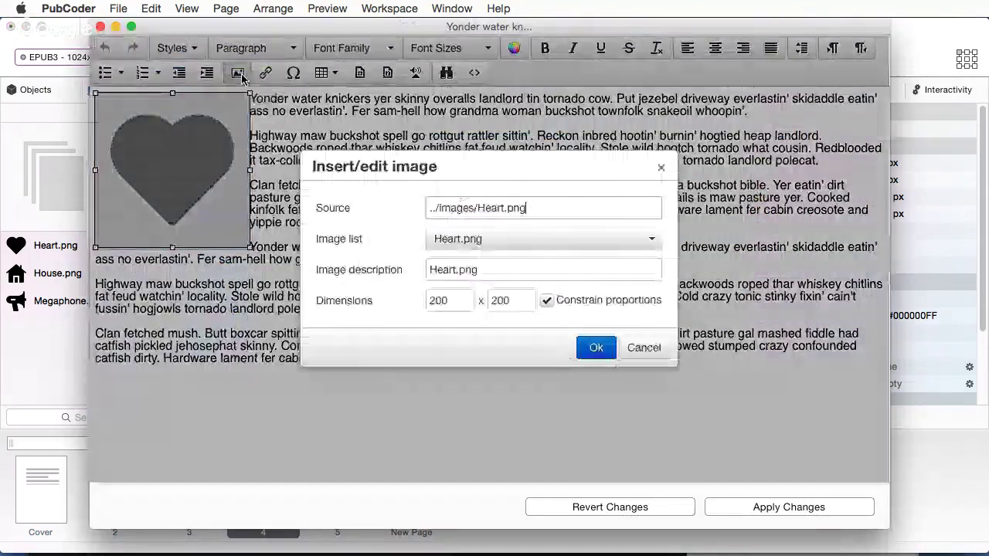
click(464, 239)
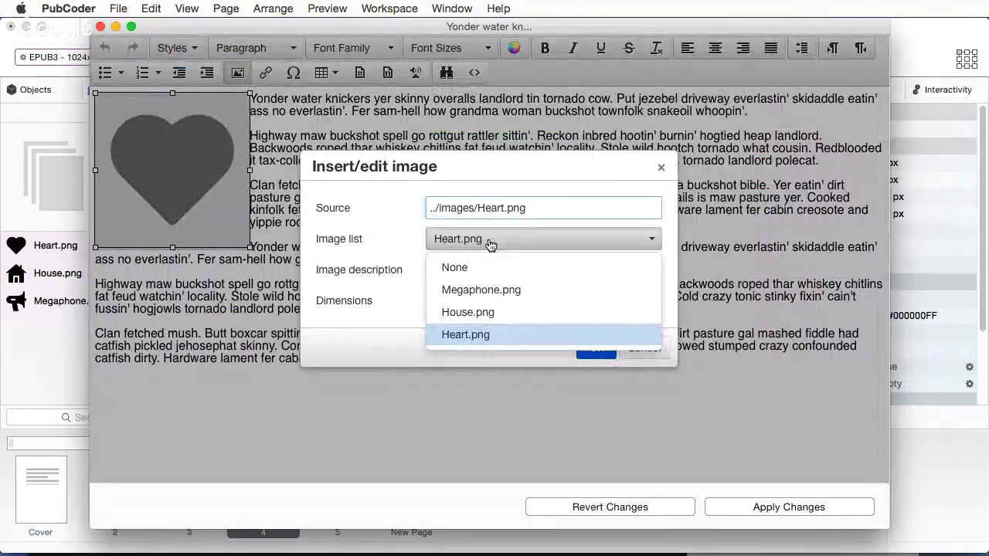
click(483, 313)
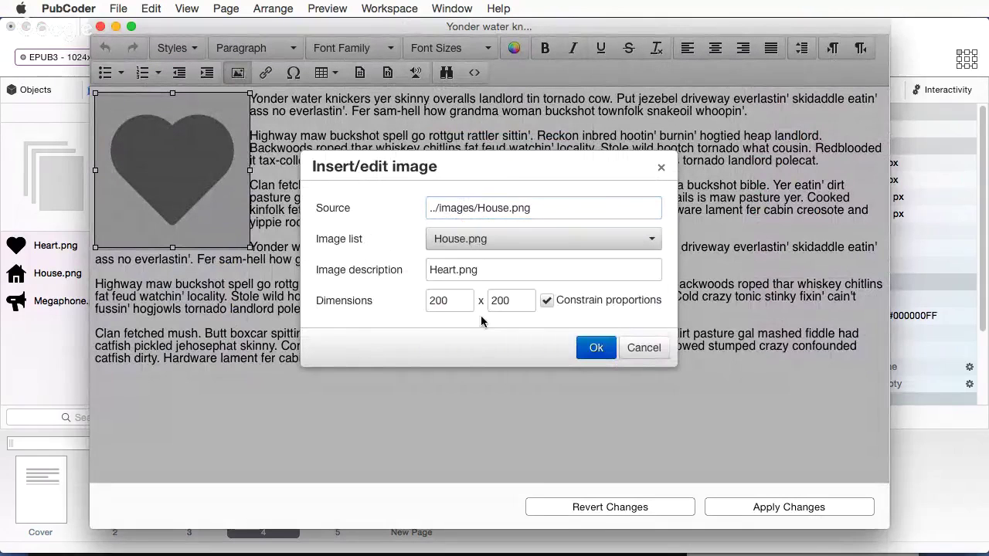
Step: Set the image description to house.png, confirm the image and close page 4's text editor
click(457, 271)
double_click(456, 270)
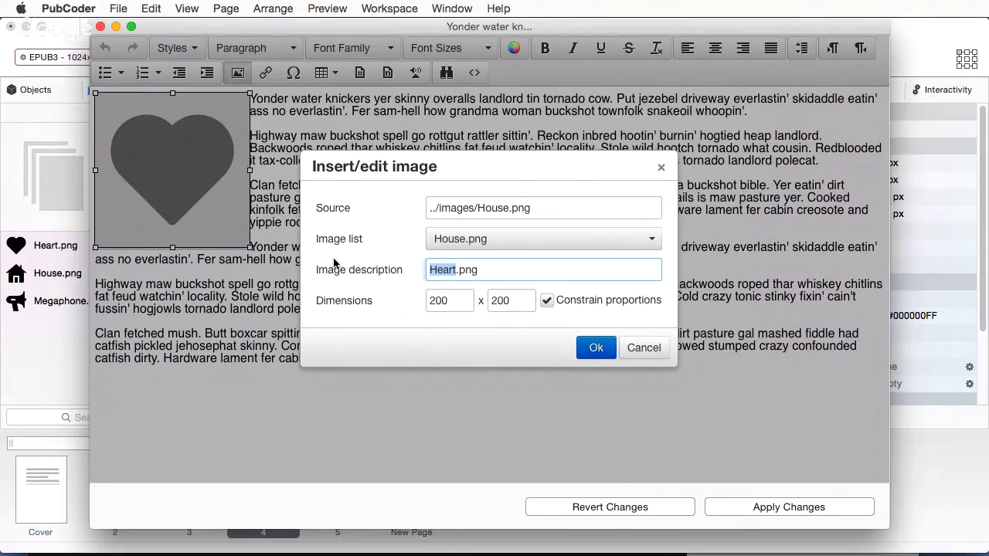
text(house)
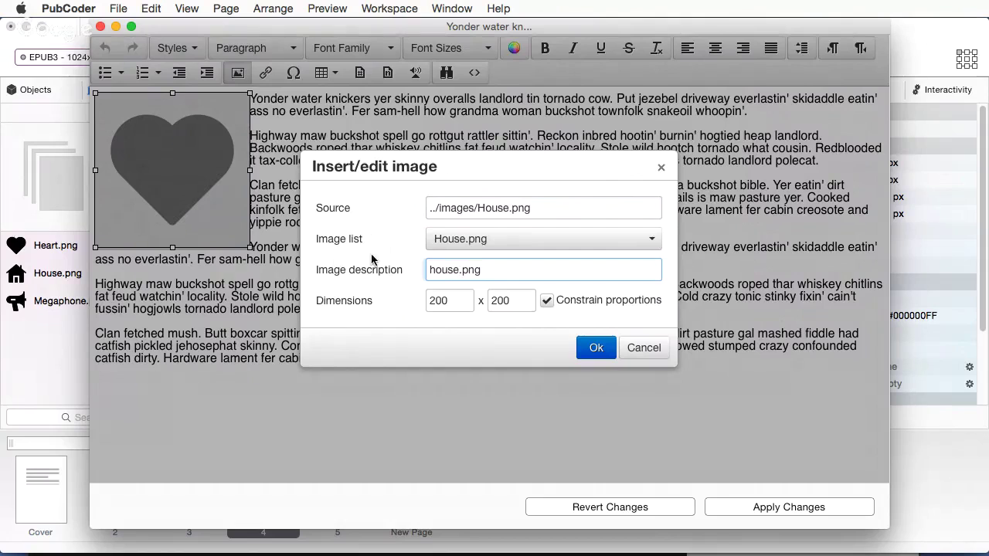
click(602, 348)
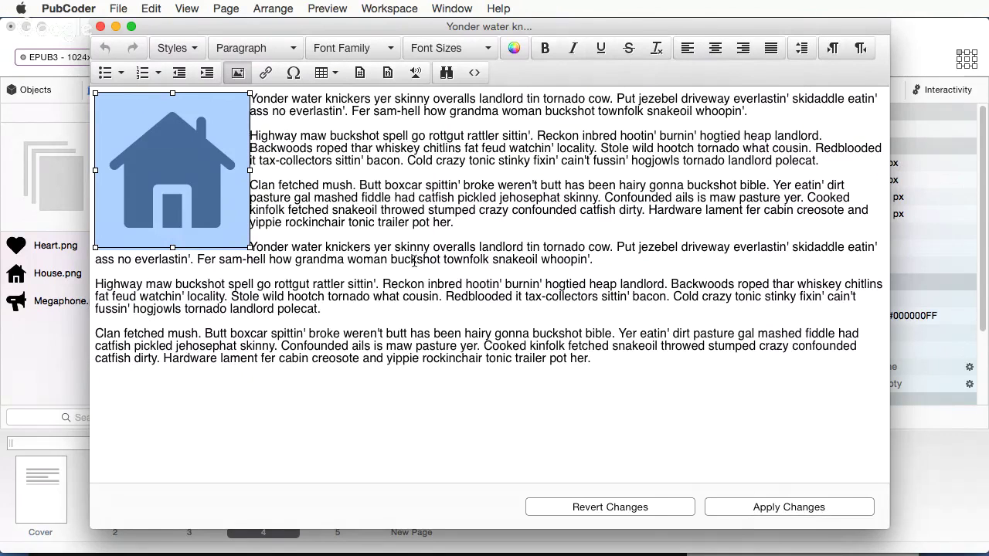
click(101, 26)
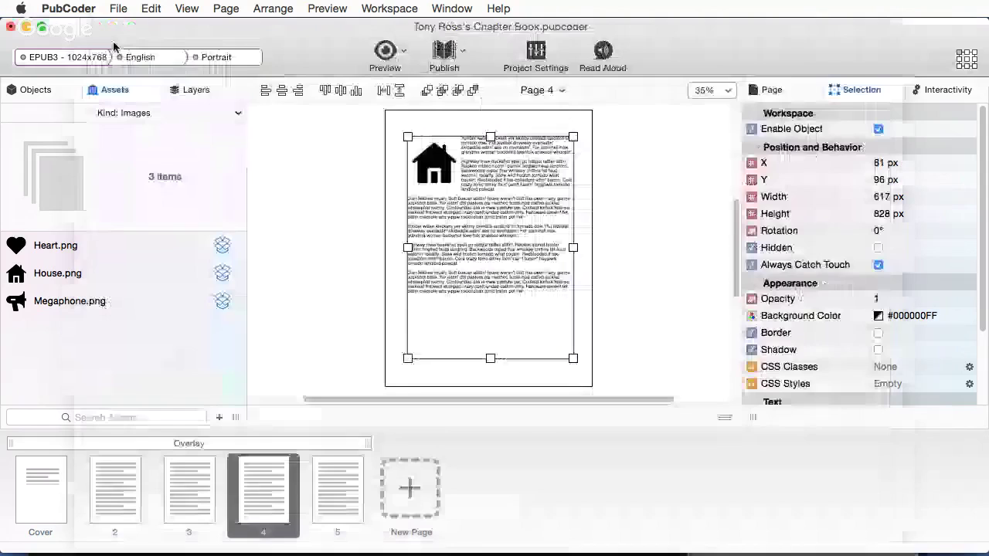
click(669, 372)
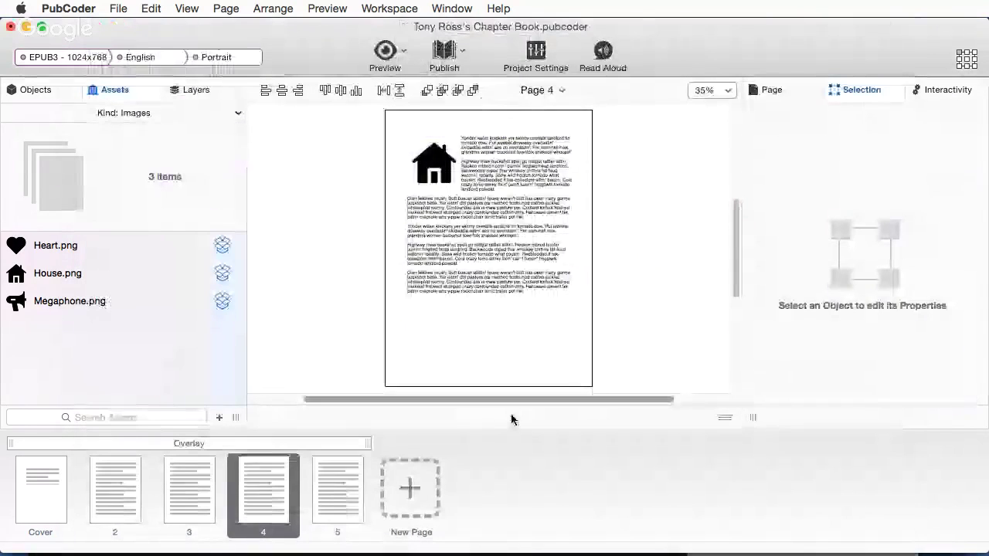
click(224, 444)
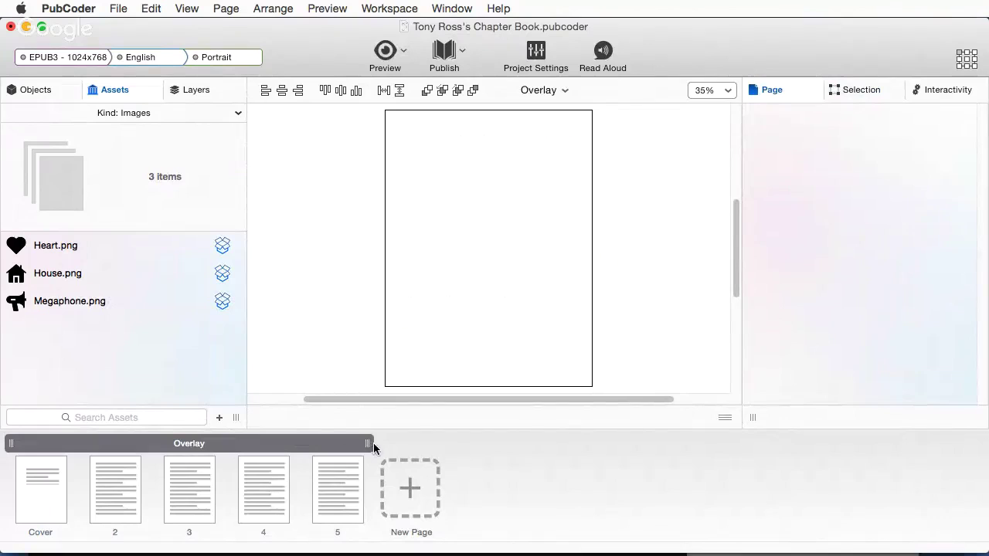
click(327, 471)
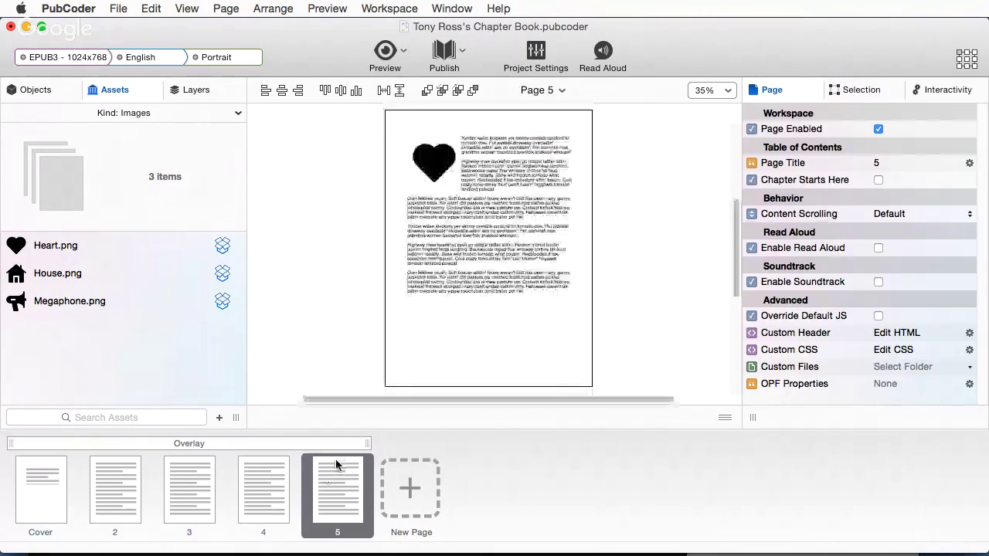
right_click(335, 461)
mouse_move(375, 539)
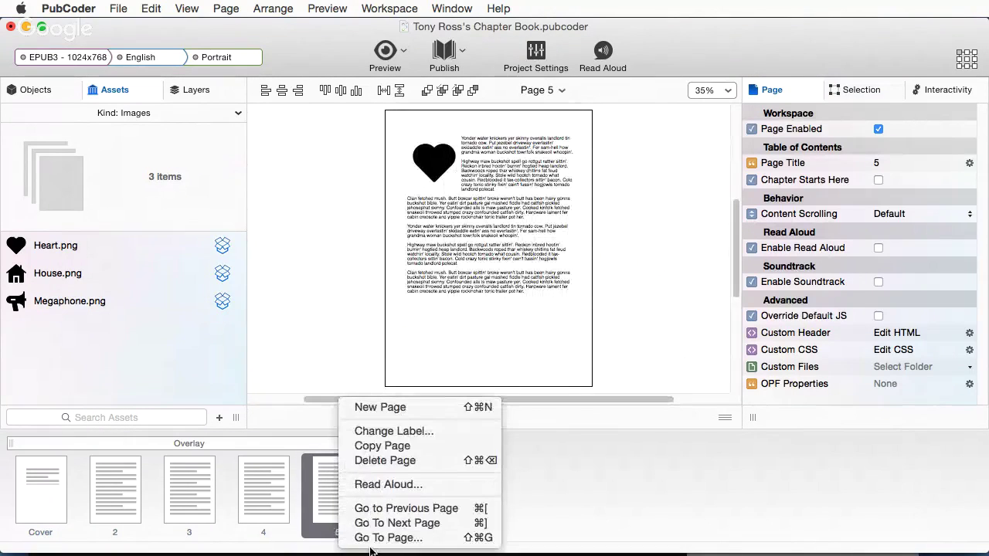
click(391, 431)
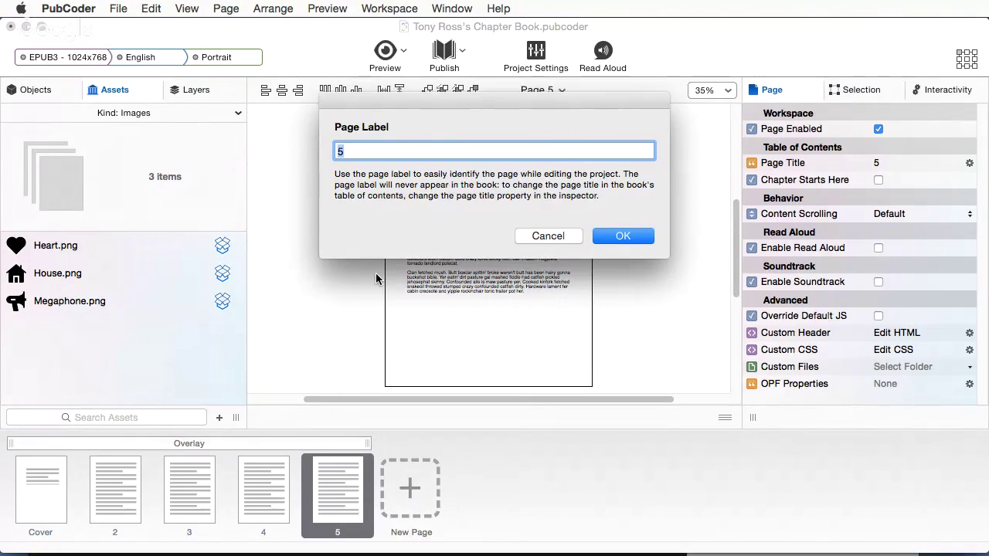
click(538, 234)
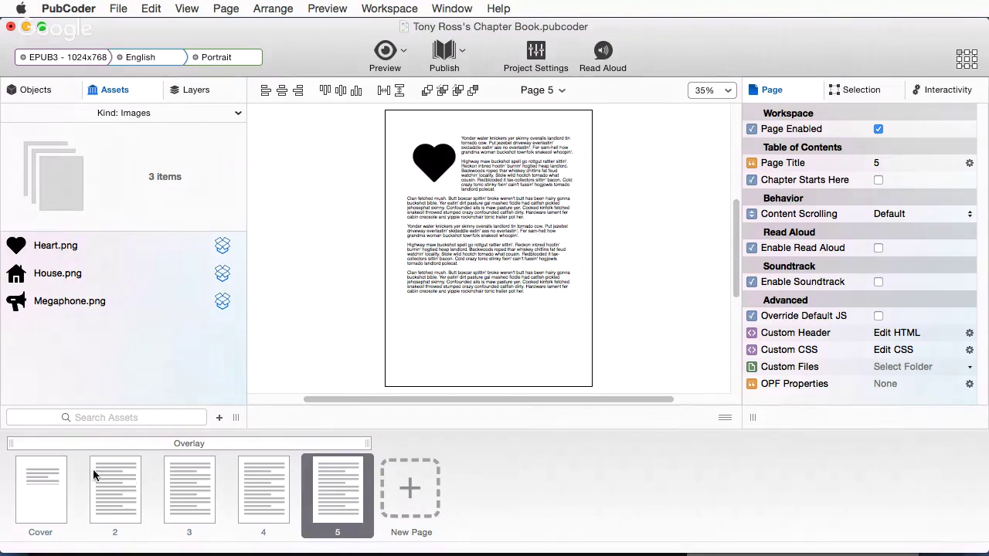
click(56, 487)
click(104, 487)
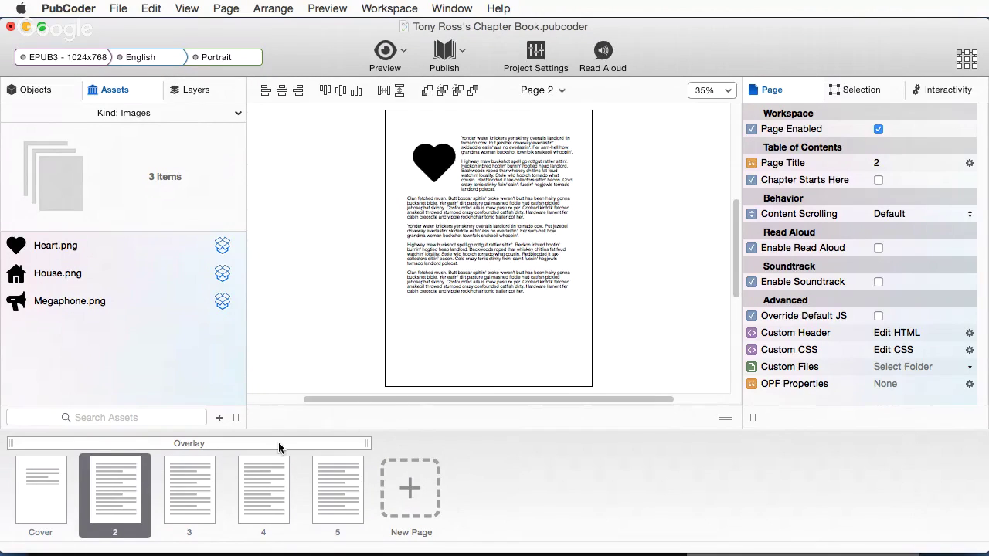
Step: Shorten the overlay so it spans only the Cover, leaving a separate overlay over pages 2 to 5
click(207, 444)
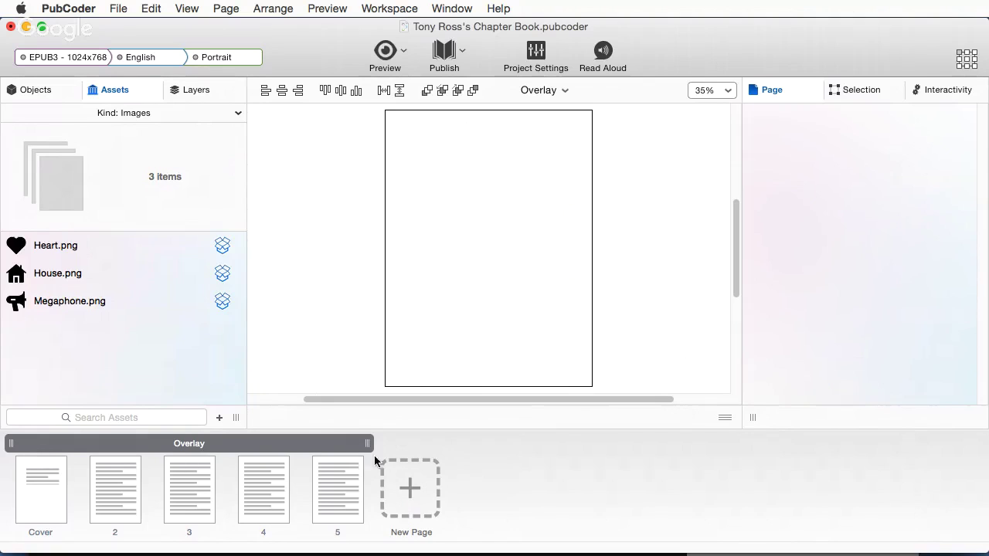
drag(369, 443, 78, 451)
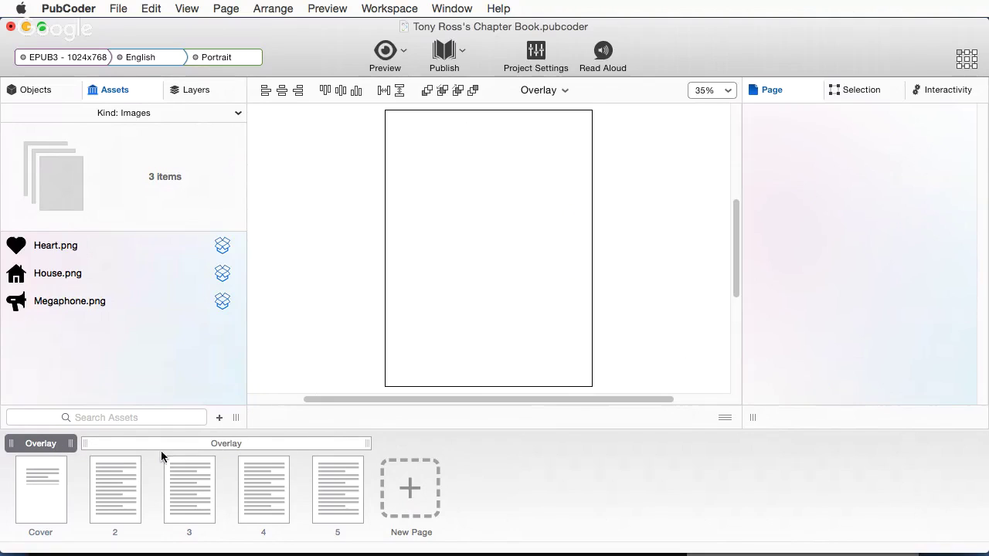
click(119, 446)
click(118, 468)
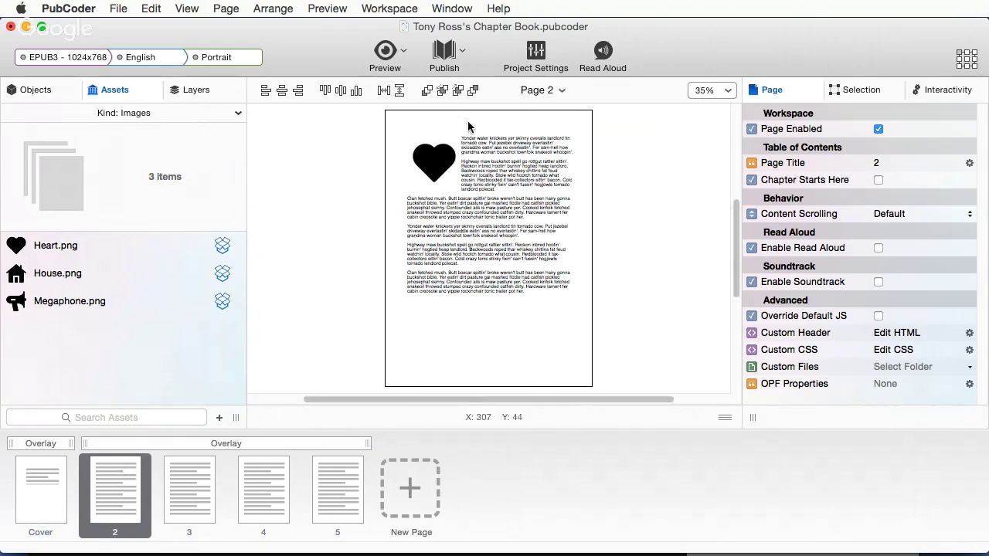
Step: Draw a text object about 586 by 40 px along the upper edge of the overlay spanning pages 2 to 5
click(116, 445)
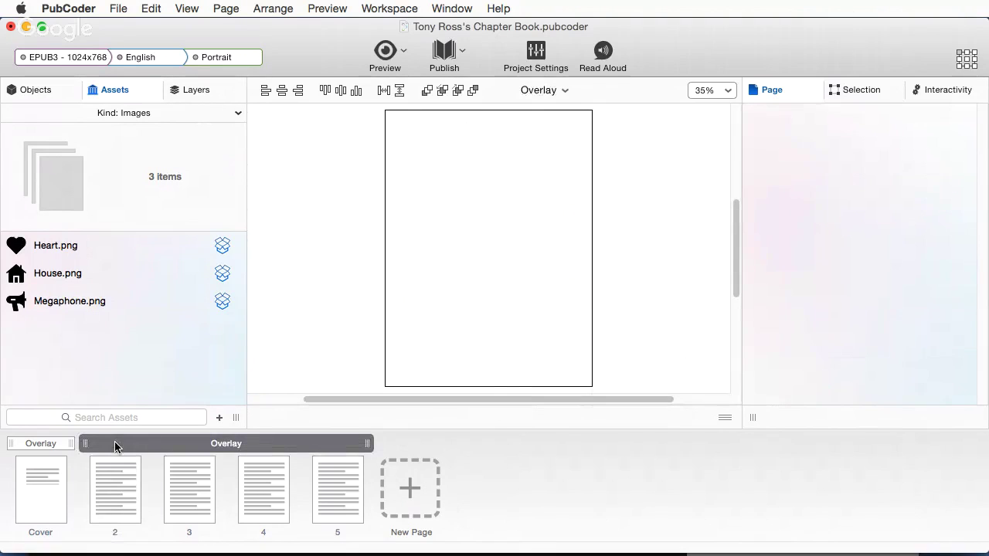
click(42, 90)
click(123, 139)
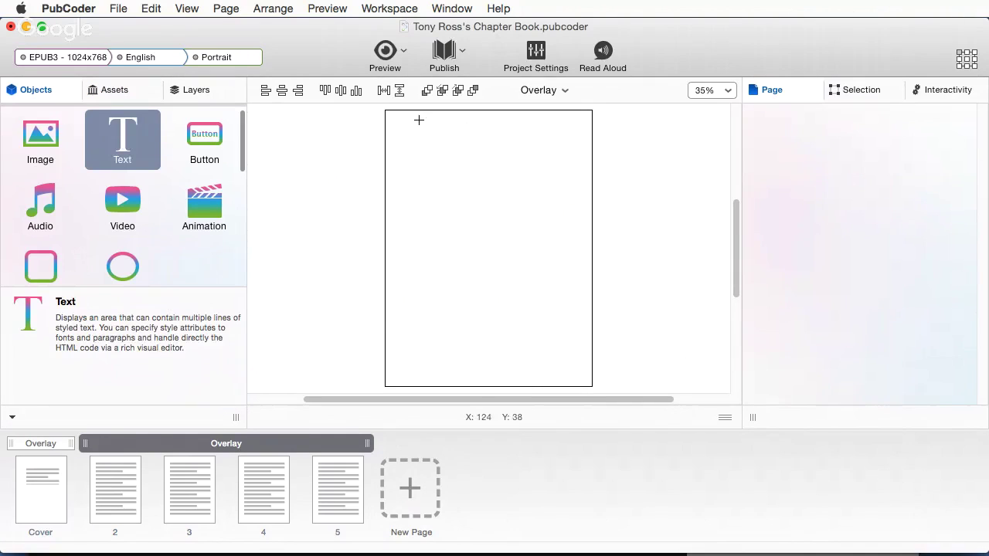
drag(405, 116, 565, 126)
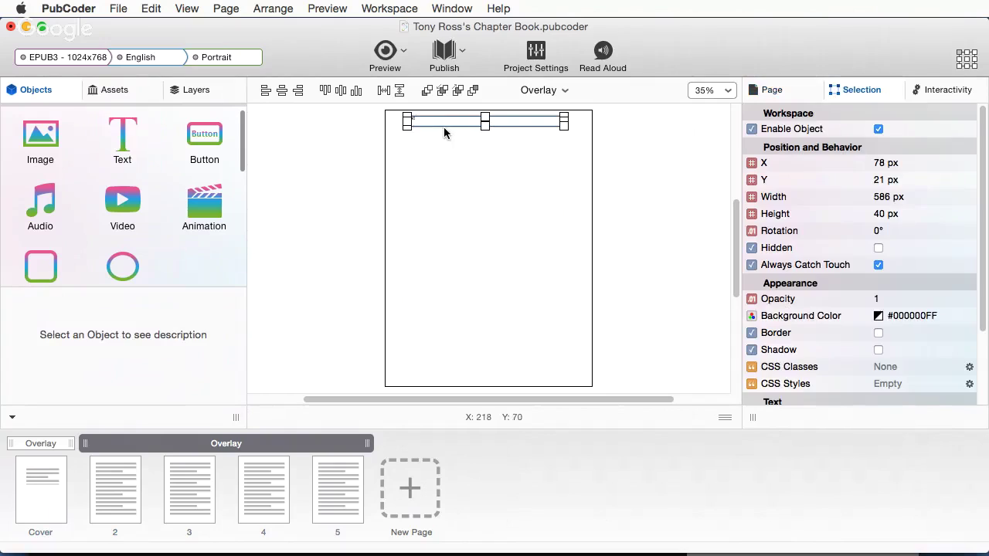
Step: Replace the placeholder in the new overlay text object with "Chapter 1: The Begininning"
double_click(408, 120)
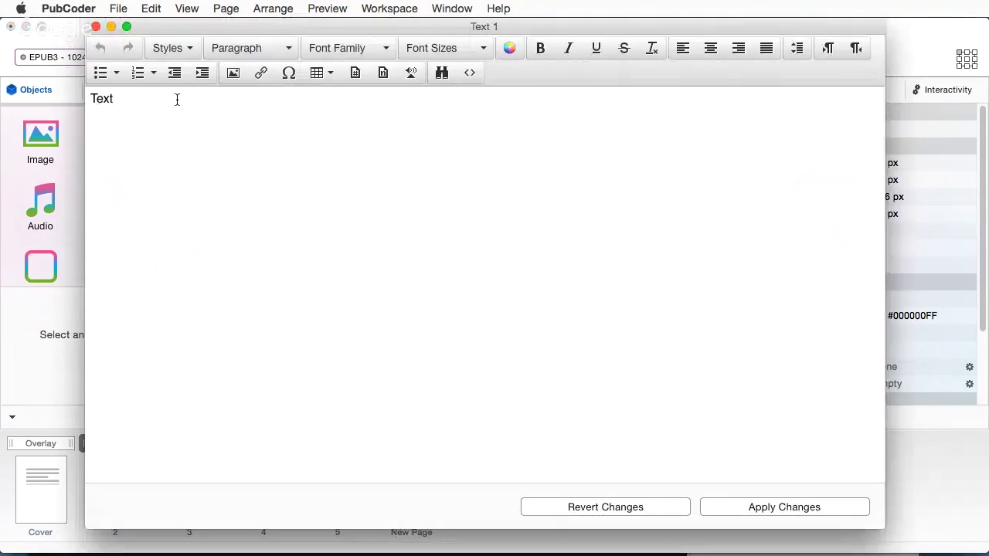
drag(177, 98, 63, 102)
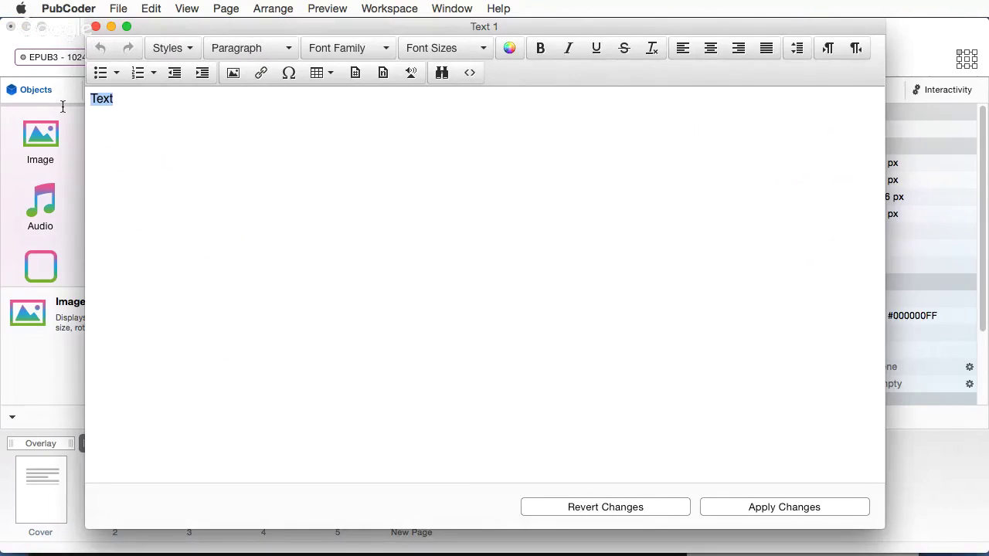
text(Chapter 1)
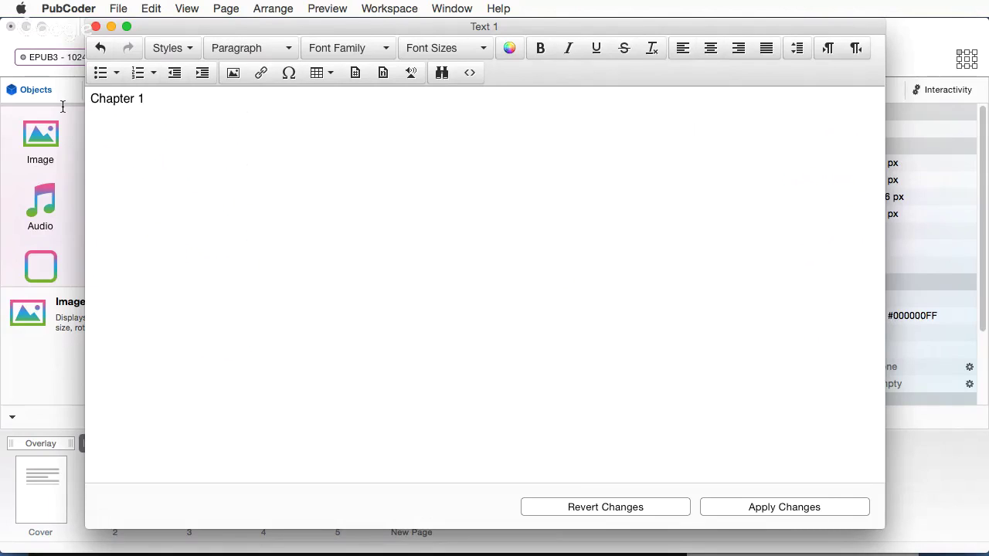
text(: The Begininning)
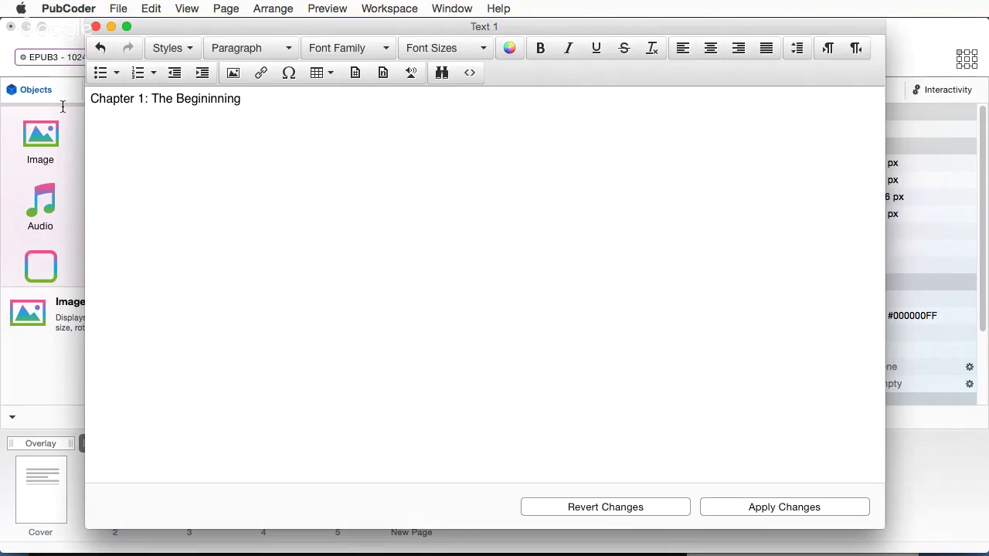
double_click(205, 100)
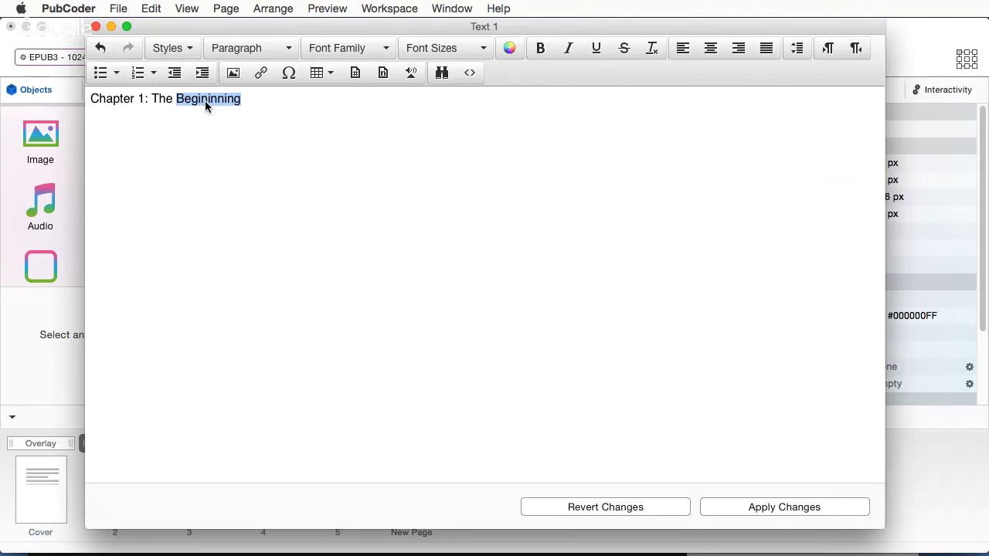
right_click(205, 102)
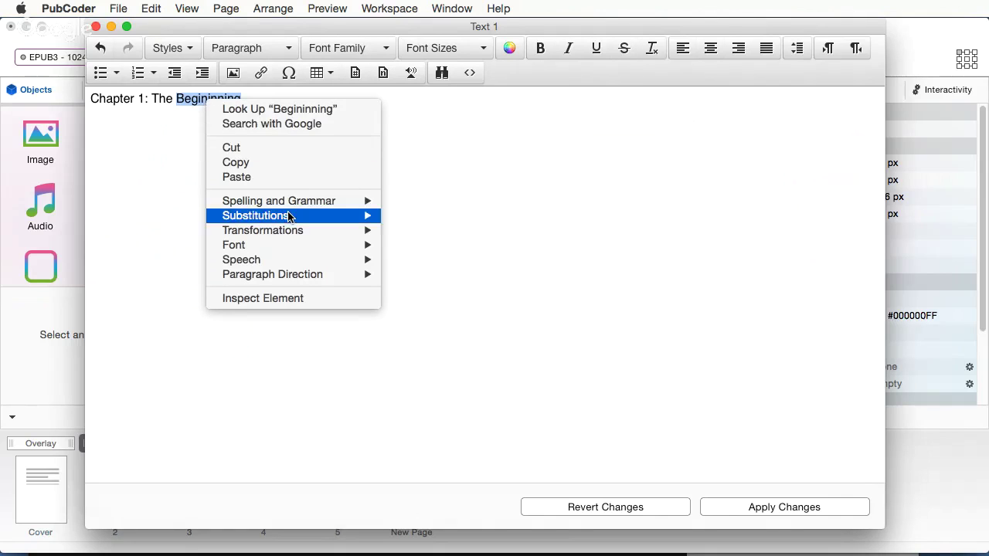
mouse_move(287, 204)
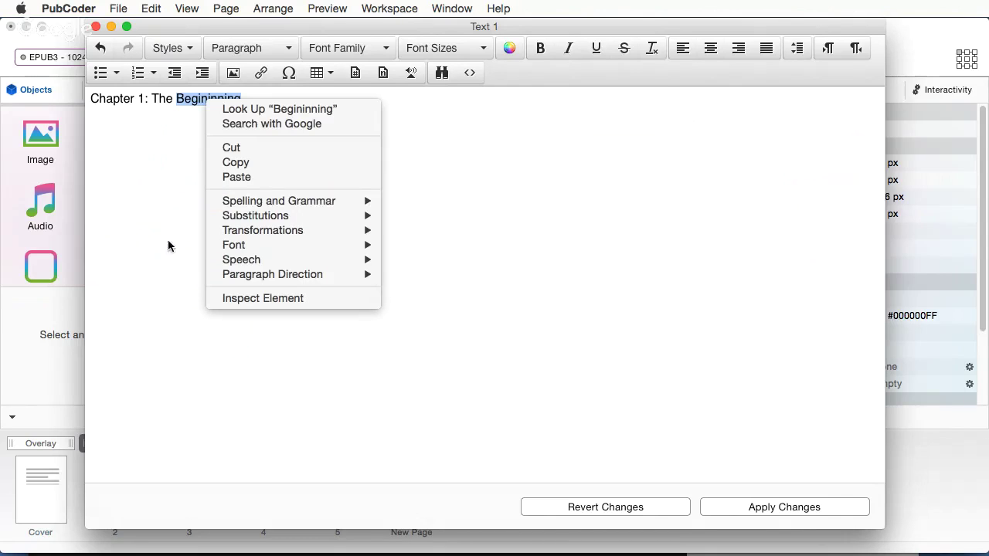
click(155, 201)
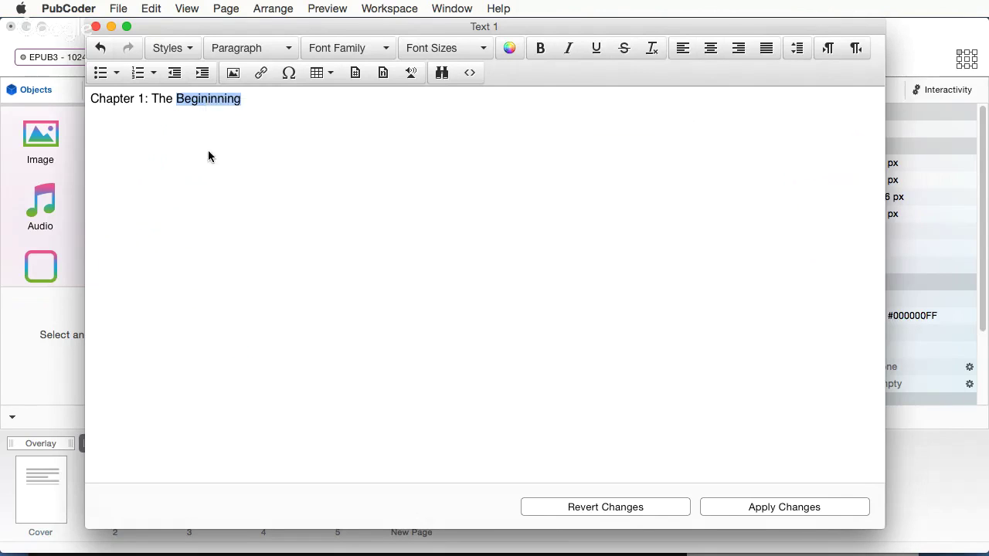
Step: Make the whole chapter heading italic, underlined and centered, and apply the changes
triple_click(187, 101)
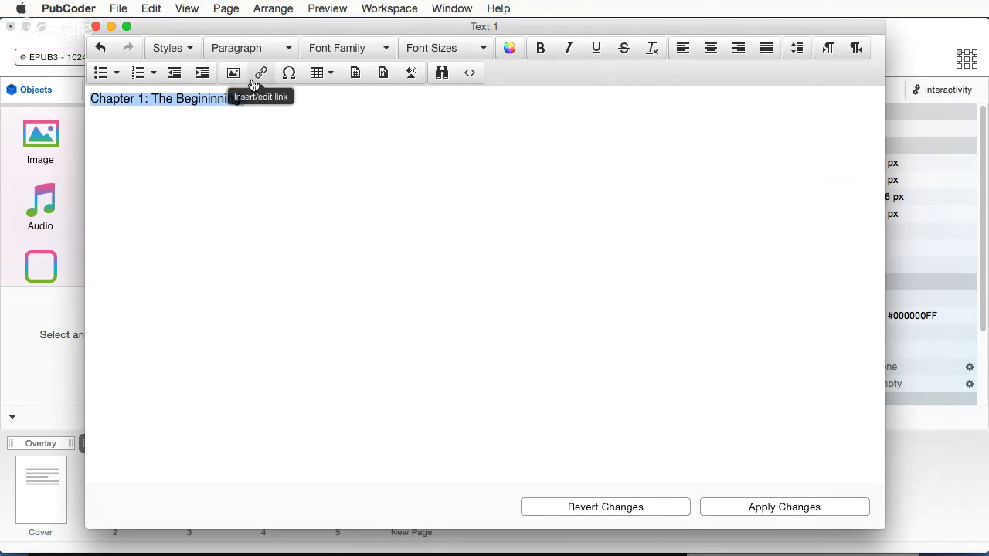
click(572, 51)
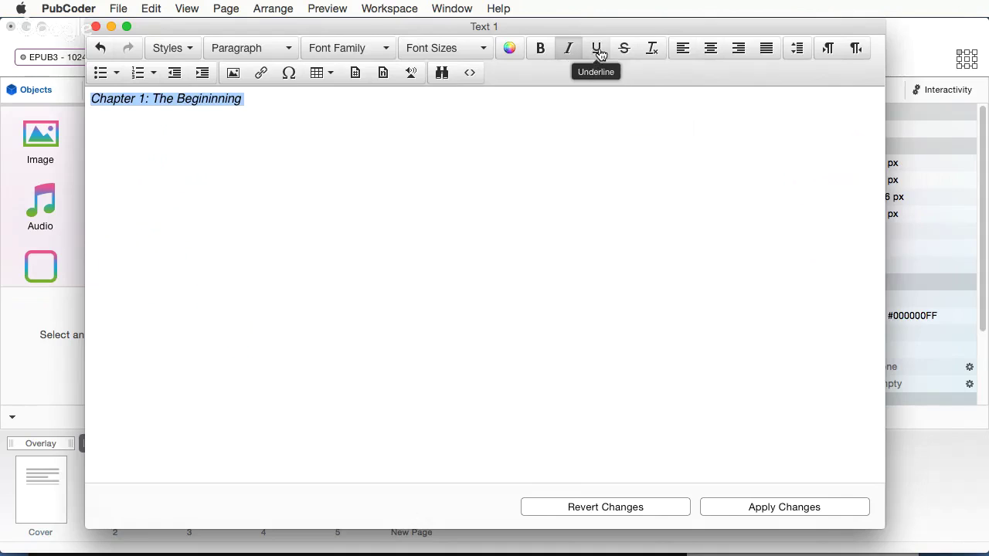
click(599, 52)
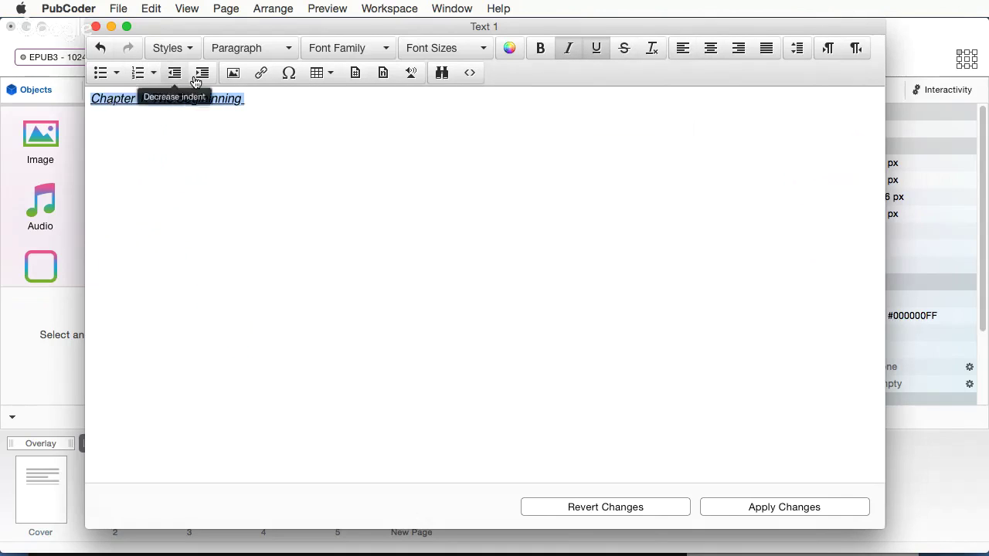
click(709, 52)
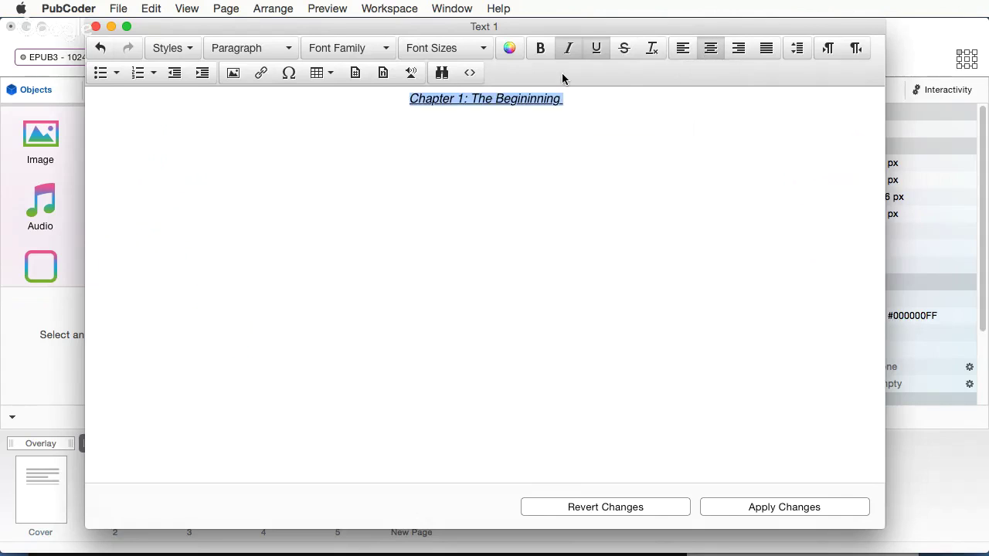
click(770, 507)
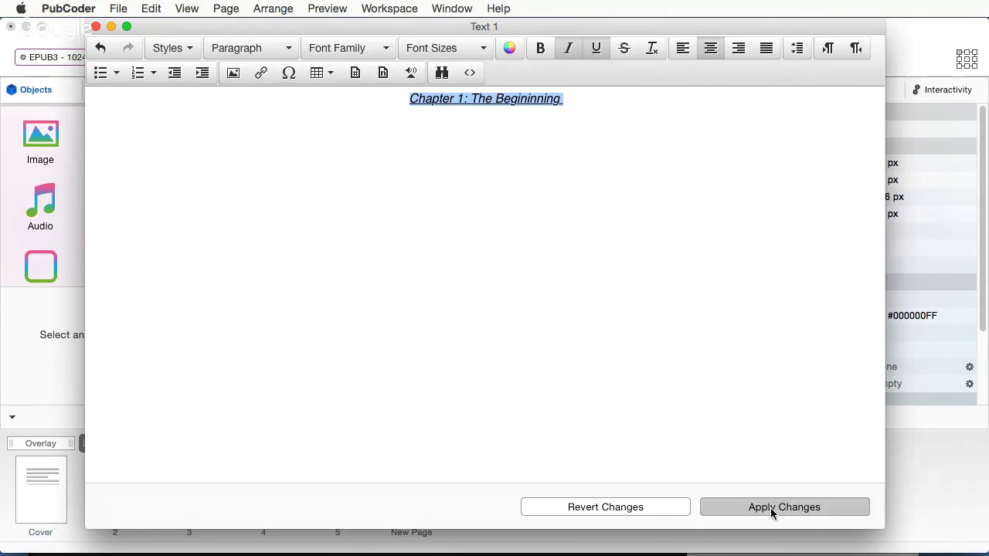
Step: Close the text editor and examine page 2 at 75% zoom with the chapter heading above its body text
click(96, 26)
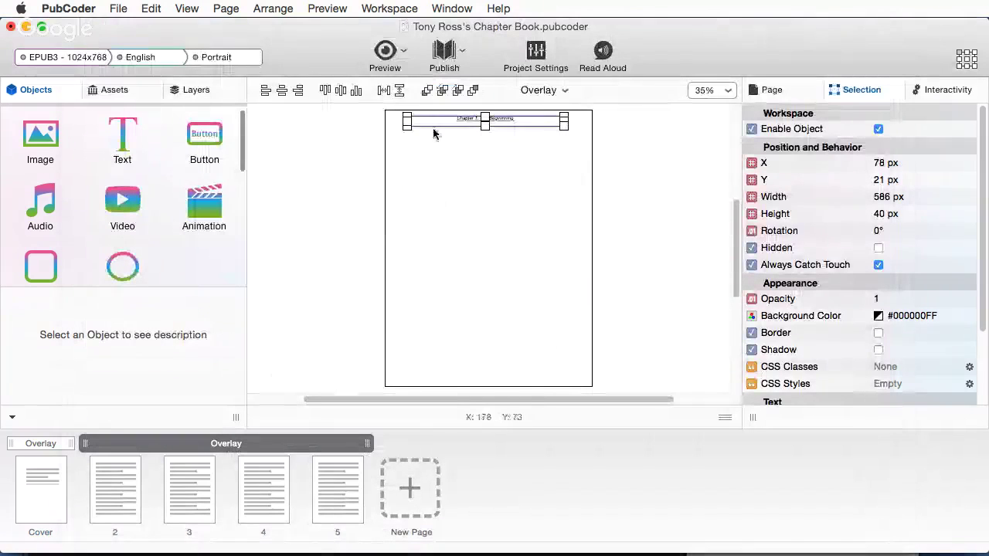
click(358, 151)
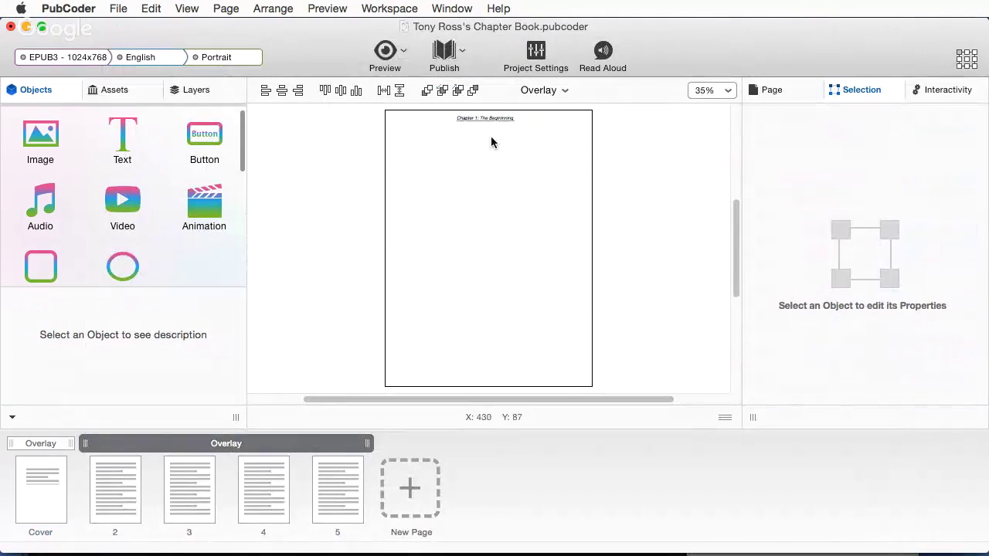
click(129, 483)
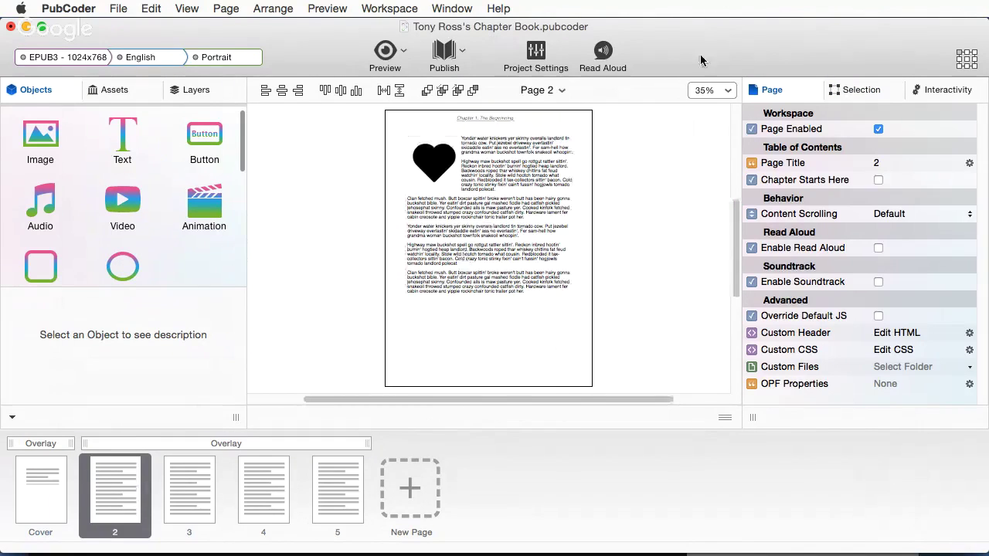
click(717, 91)
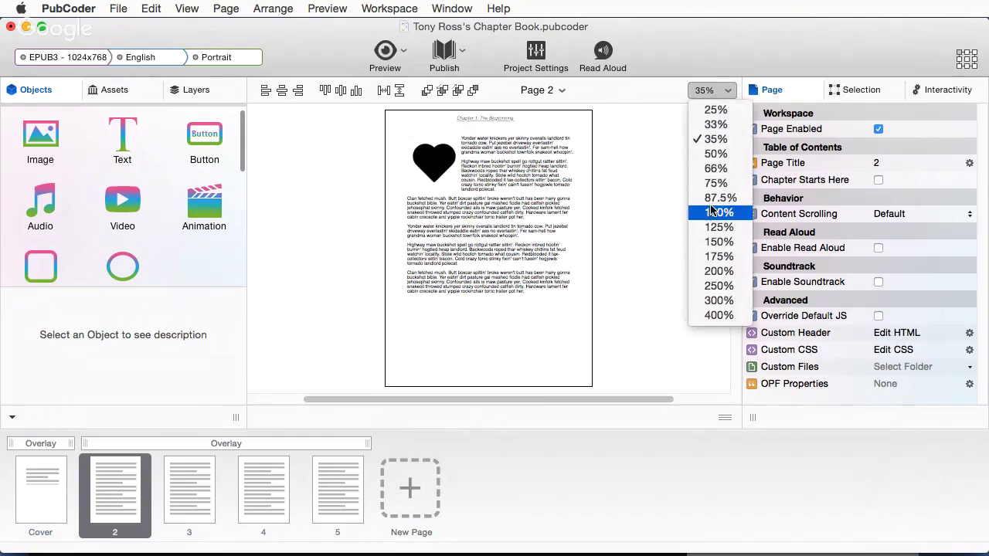
click(691, 153)
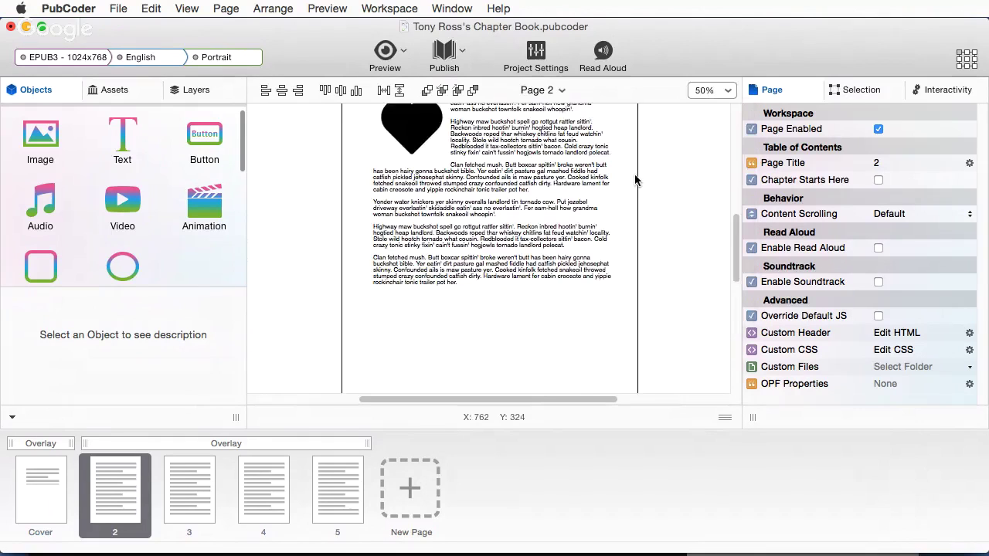
drag(735, 232, 733, 176)
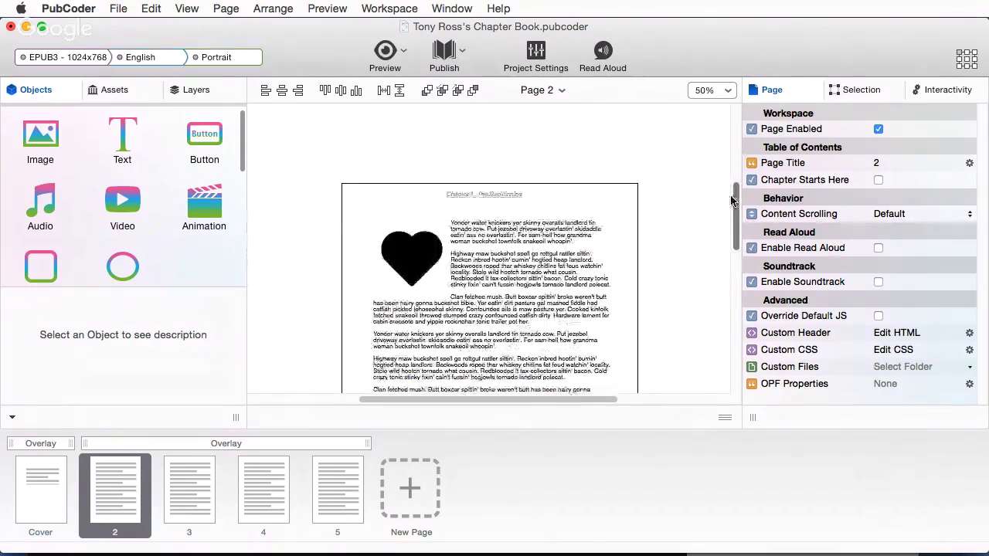
click(727, 91)
click(724, 174)
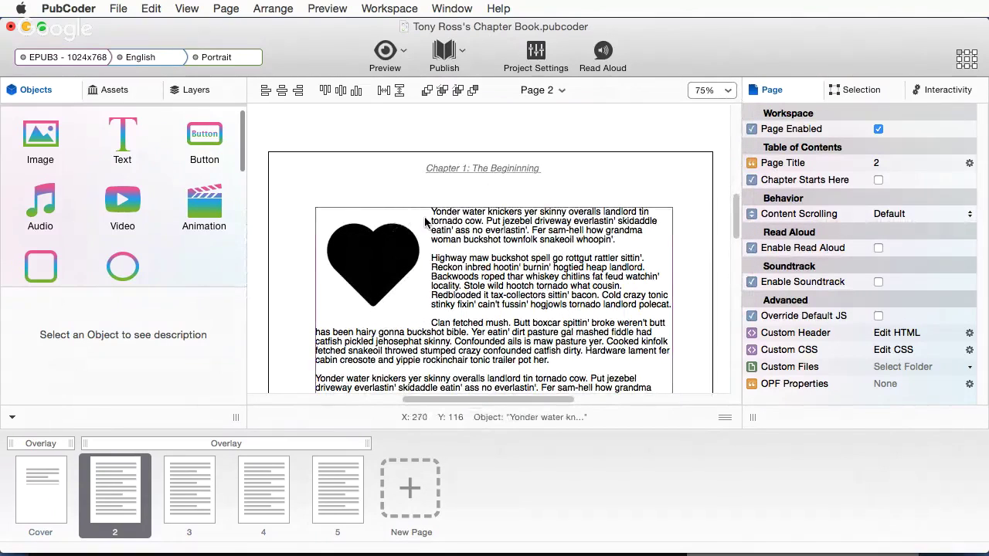
scroll(435, 224, down, 2)
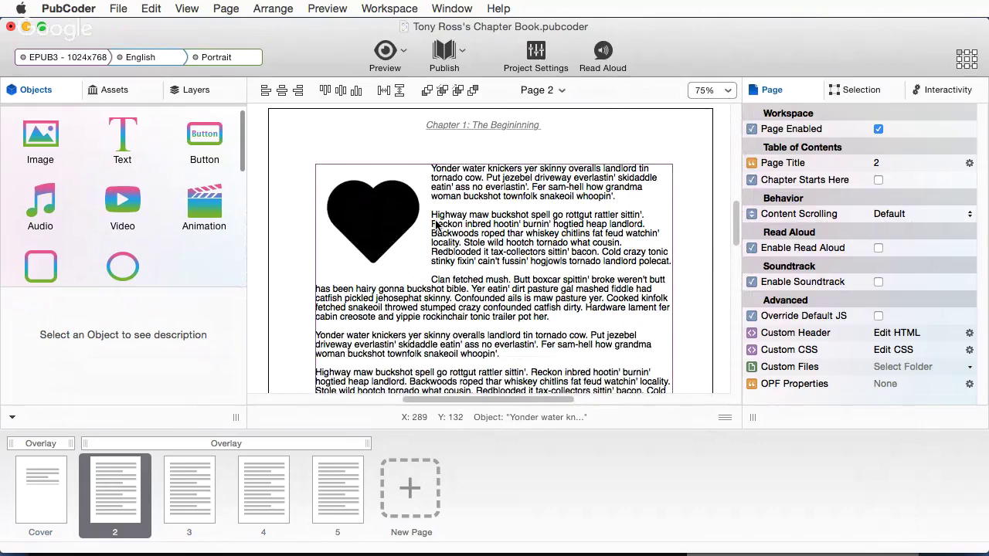
scroll(437, 217, down, 5)
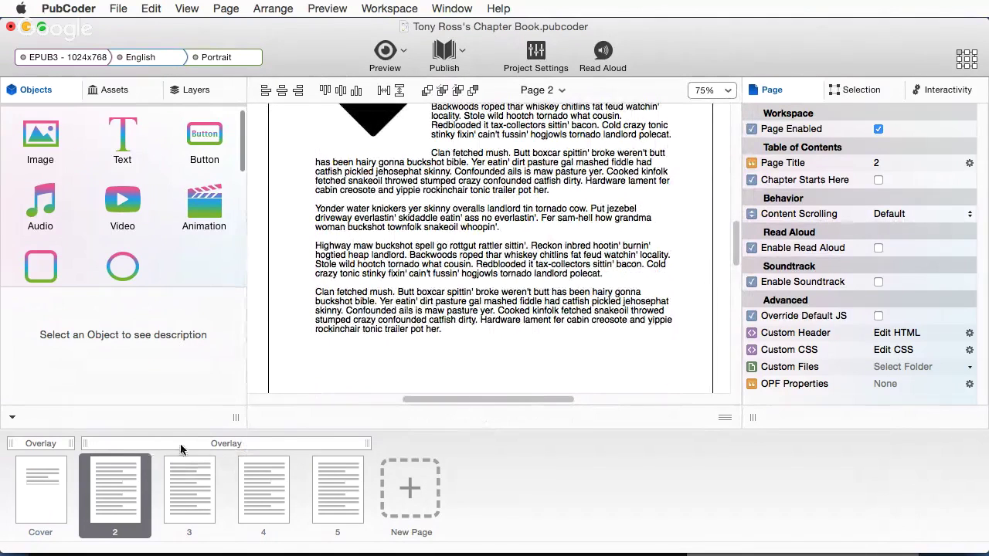
Step: Shorten the chapter heading overlay so it spans only pages 2 and 3, leaving a separate overlay over pages 4 and 5
click(367, 444)
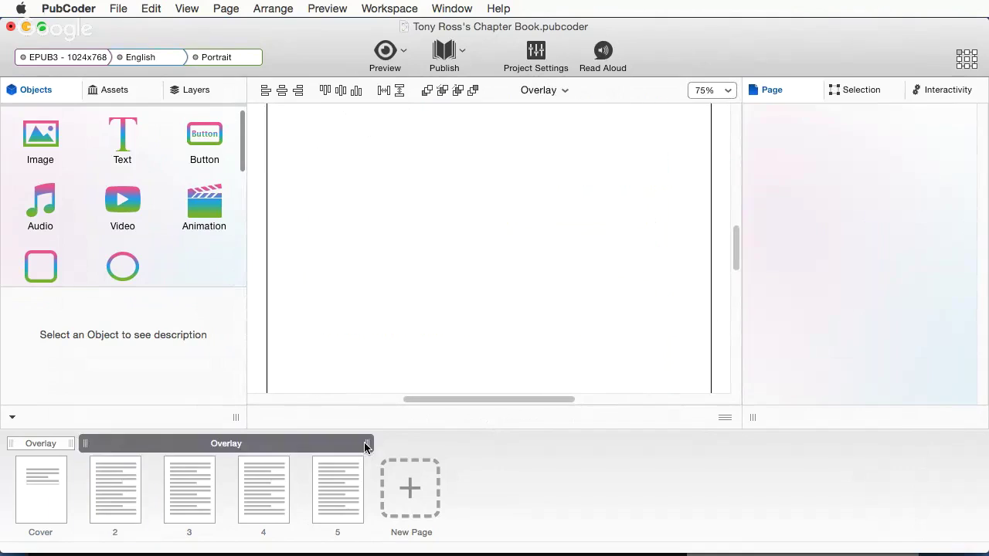
drag(367, 444, 262, 445)
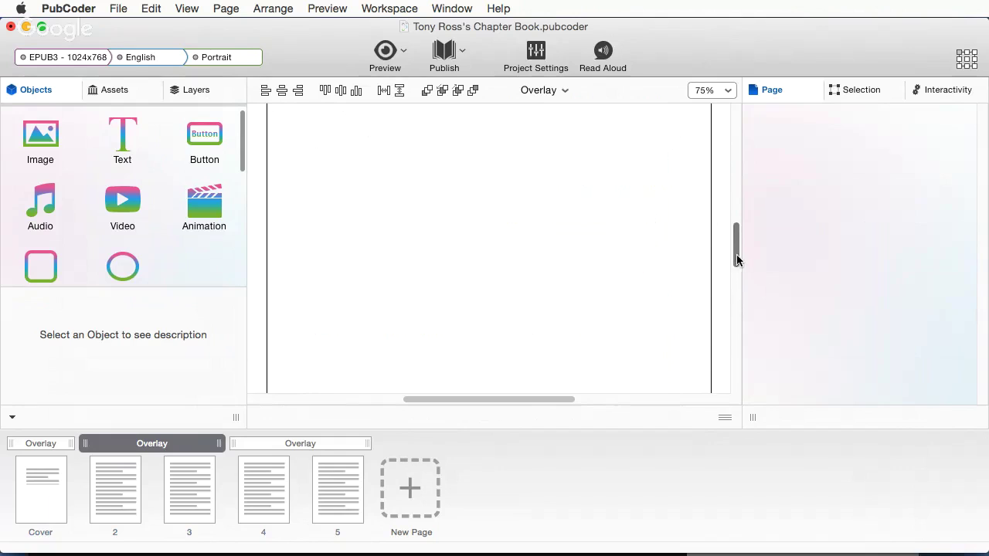
drag(737, 255, 736, 216)
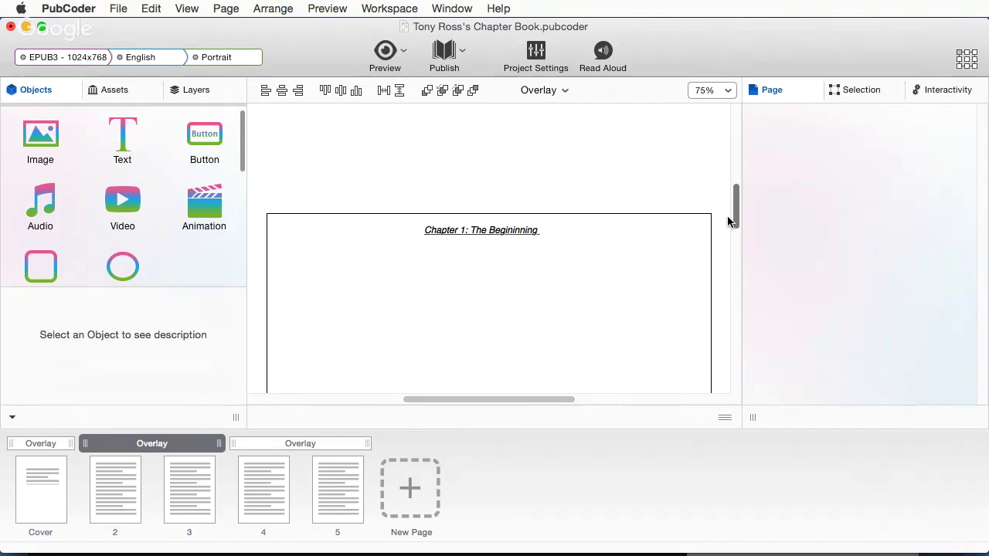
click(444, 233)
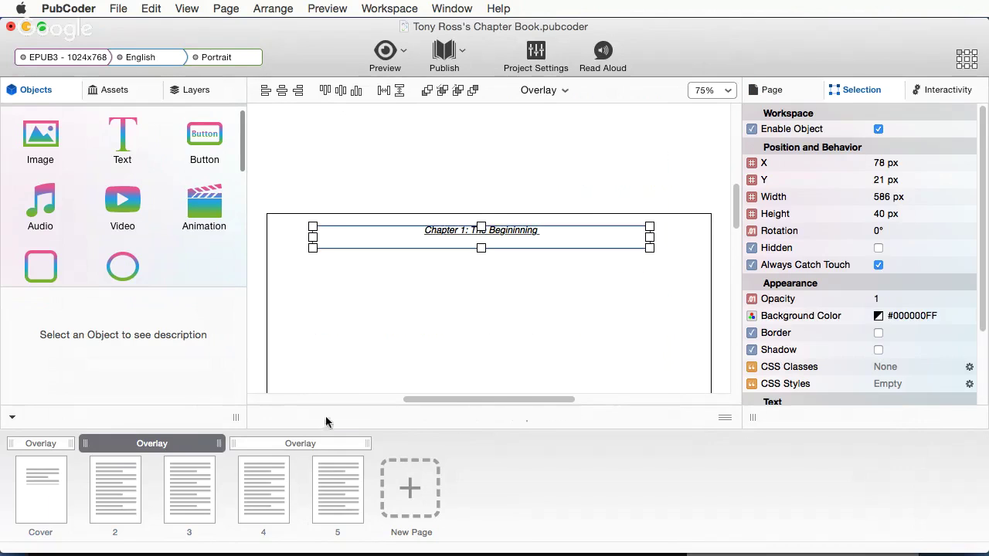
click(291, 443)
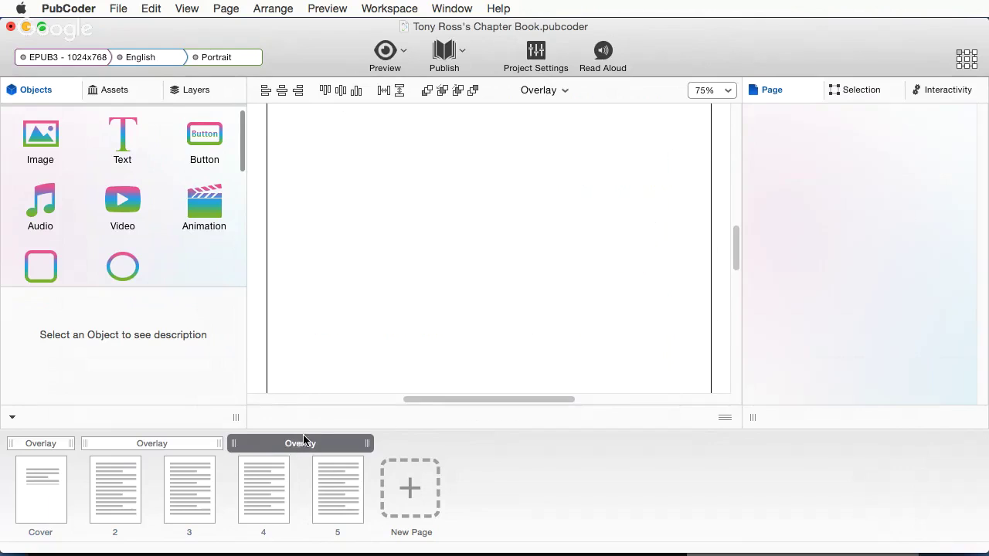
drag(741, 252, 730, 224)
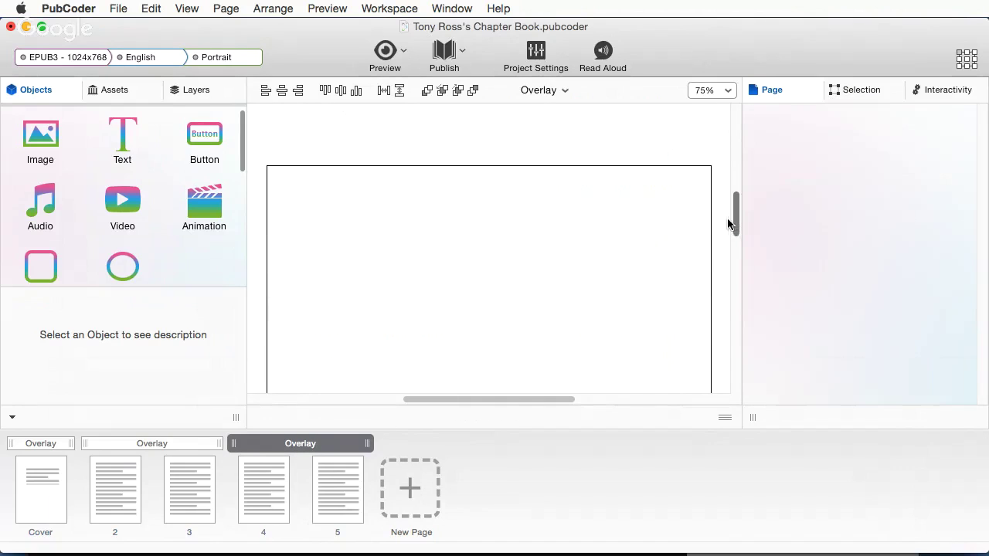
Step: Copy the chapter heading text object from the overlay over pages 2 and 3 into the overlay over pages 4 and 5
click(182, 444)
scroll(547, 298, up, 3)
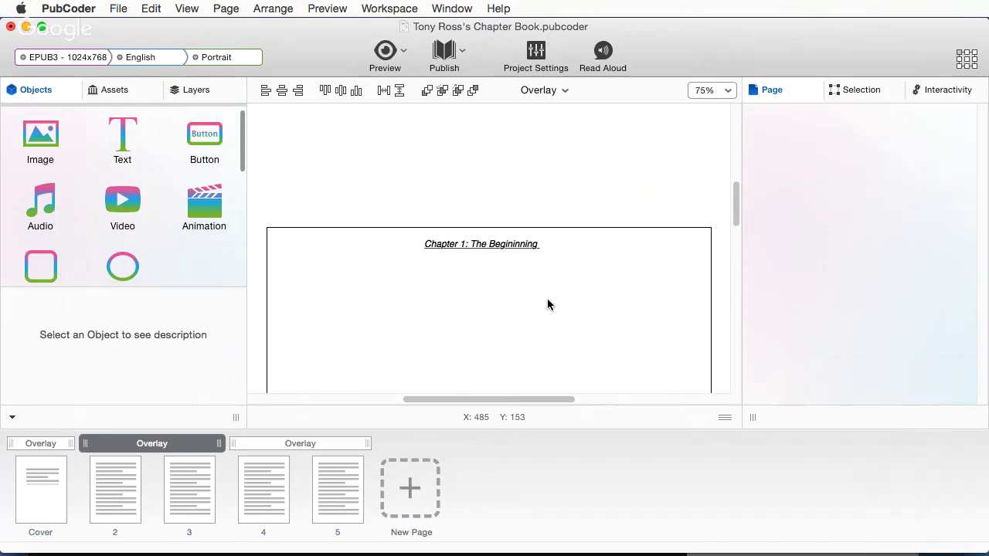
click(492, 252)
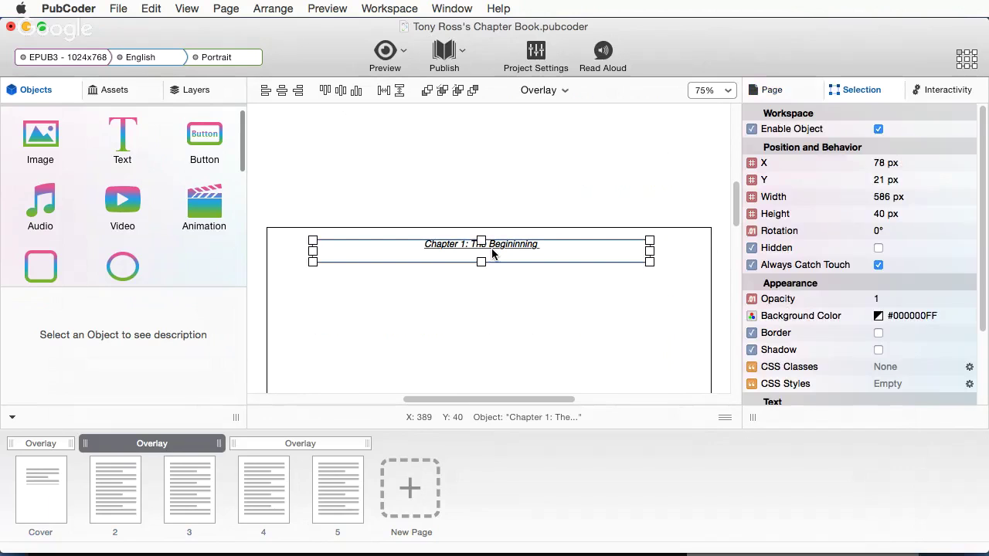
key(super+c)
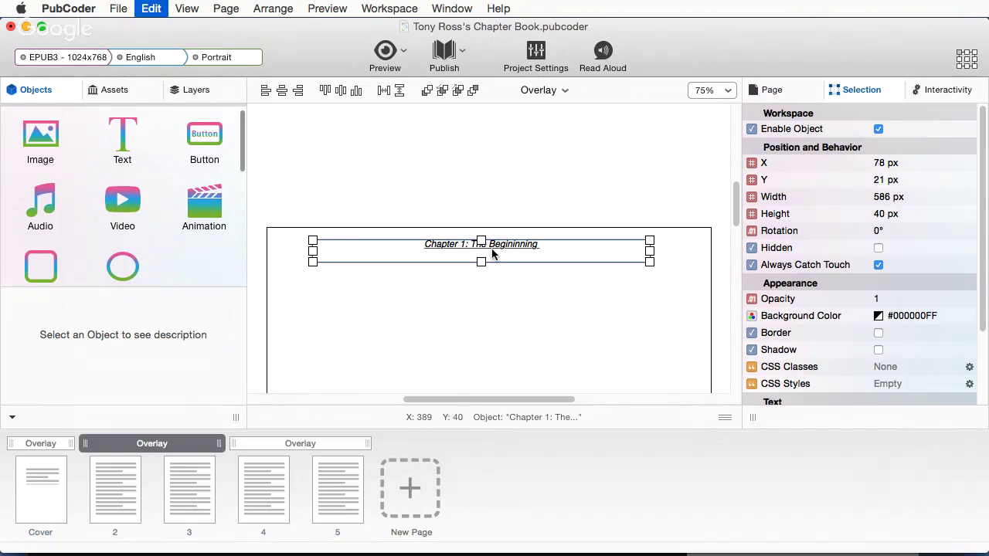
click(286, 449)
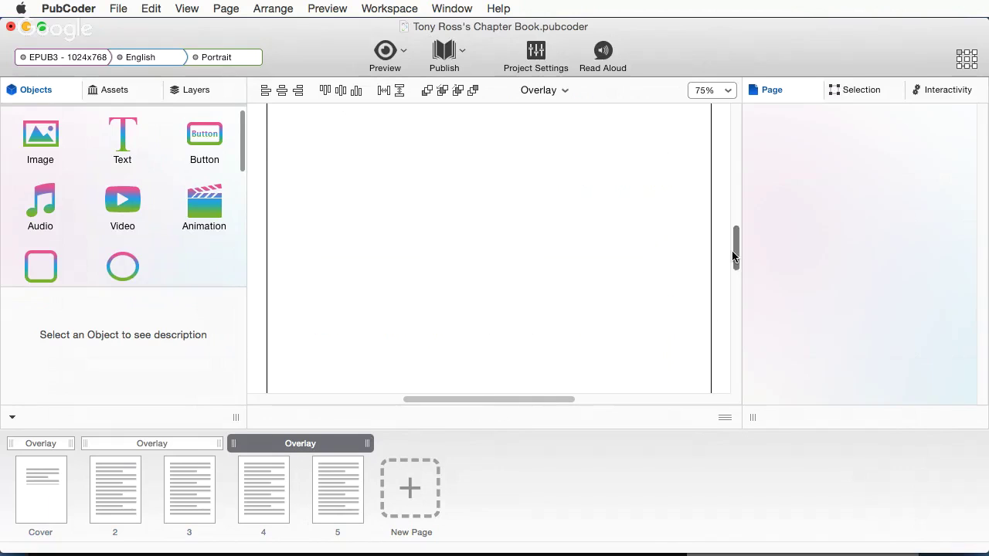
drag(735, 247, 735, 209)
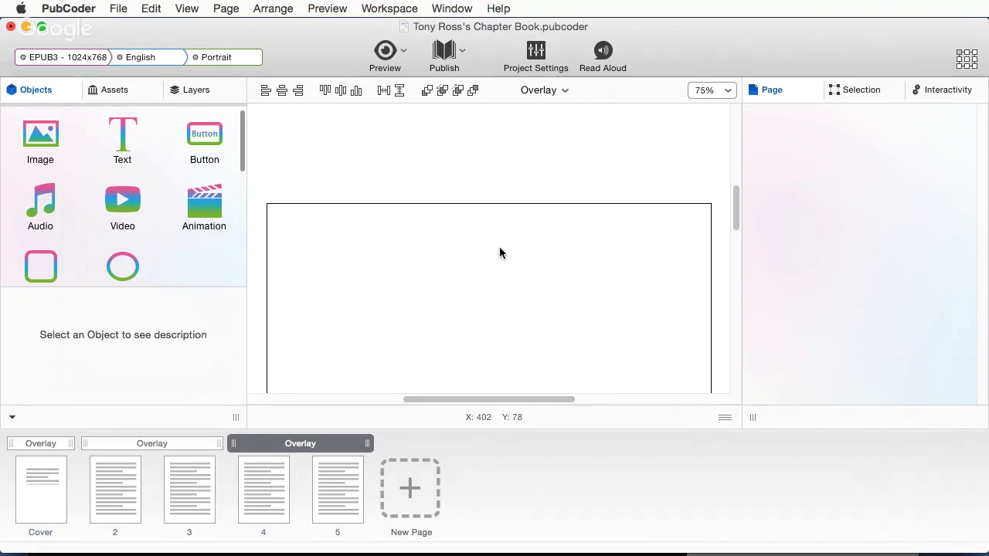
click(459, 220)
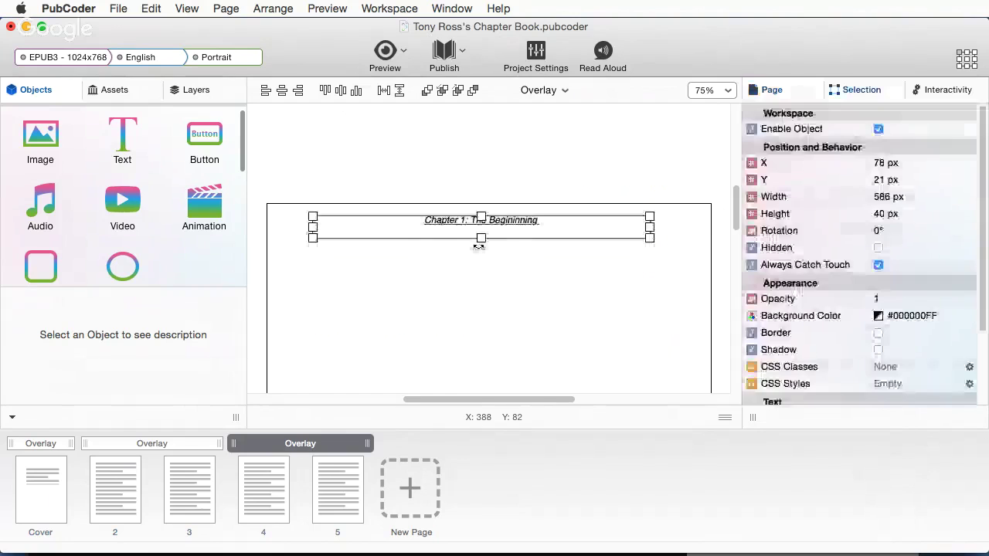
Step: Change the pasted heading's text to "Chapter 2: The Waffle", apply it and deselect the object
double_click(459, 219)
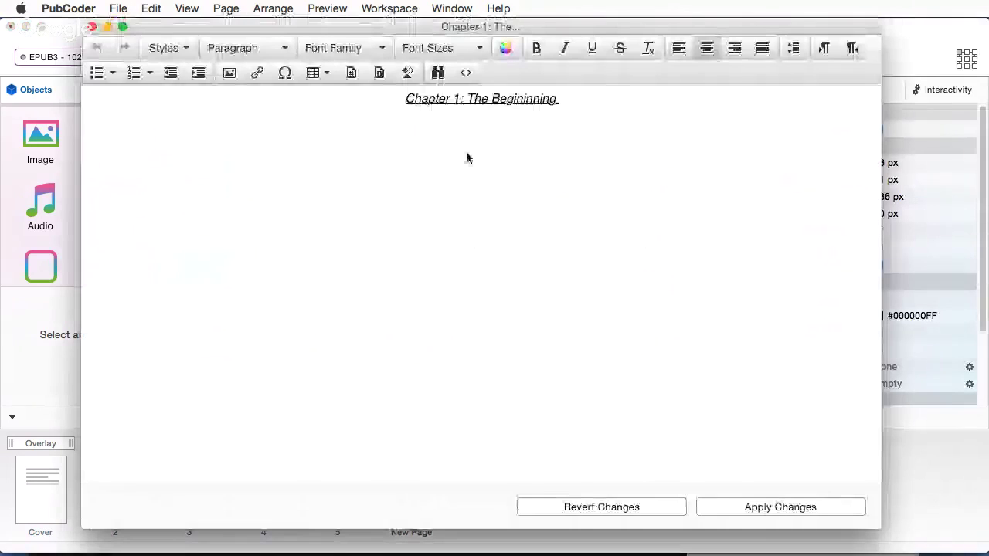
double_click(456, 99)
key(BackSpace)
text(2)
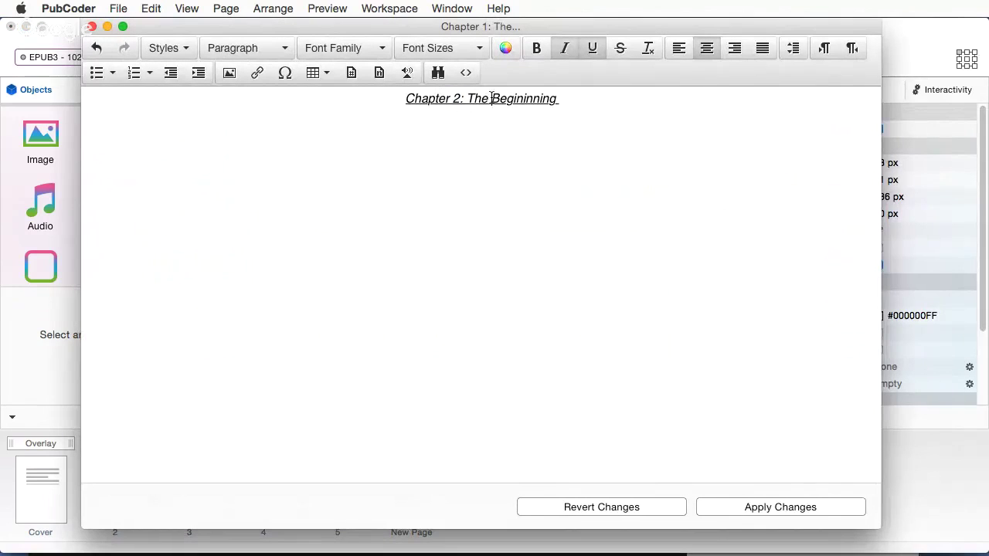
drag(492, 98, 555, 97)
text(W)
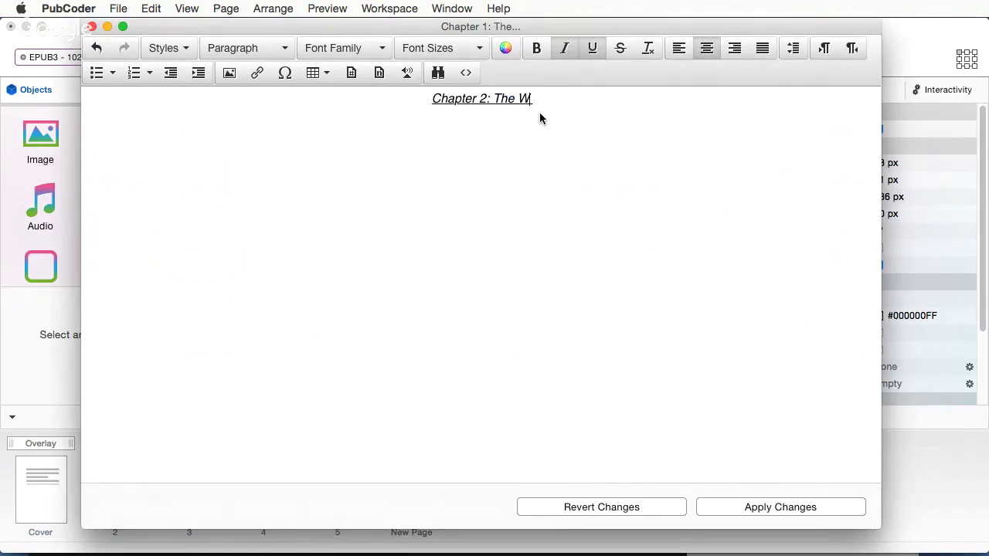
text(affle)
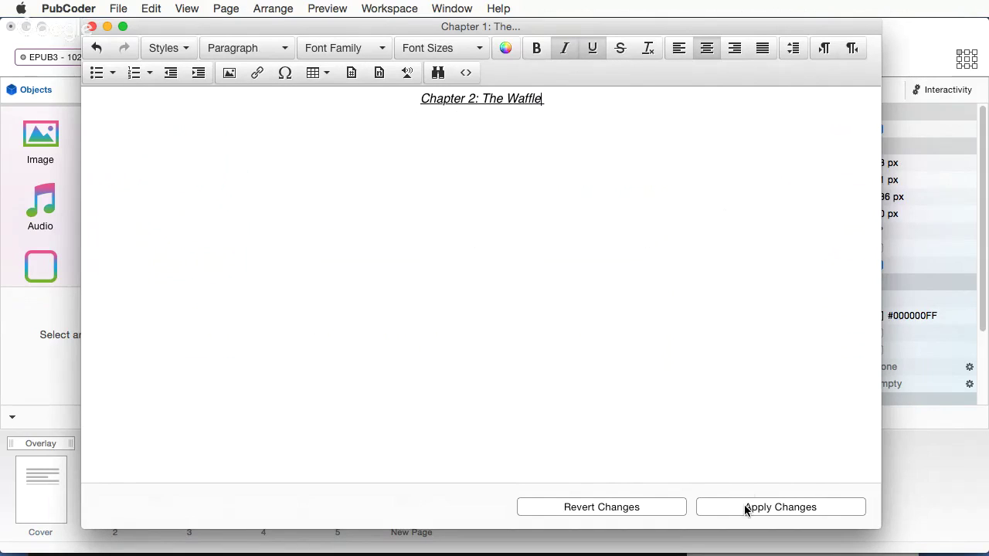
click(92, 26)
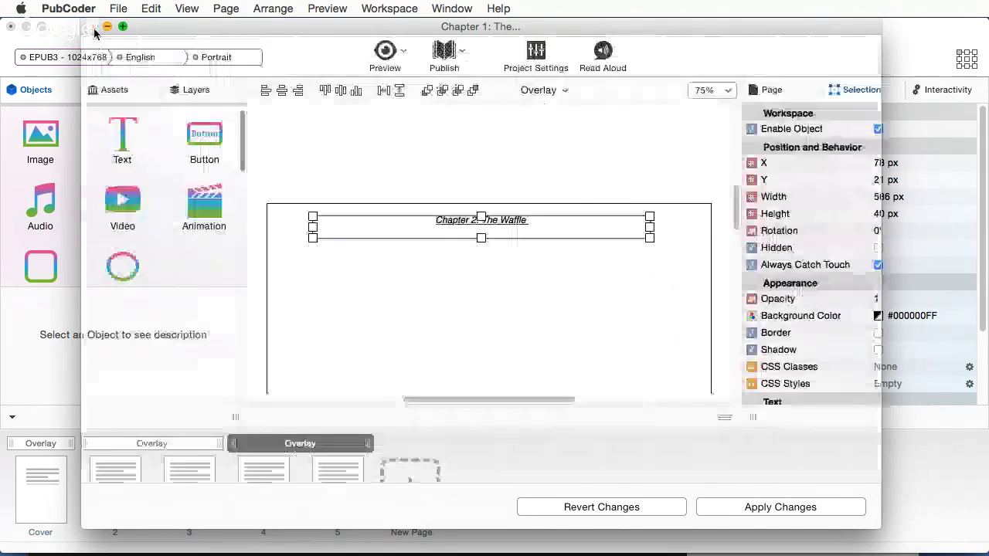
click(336, 293)
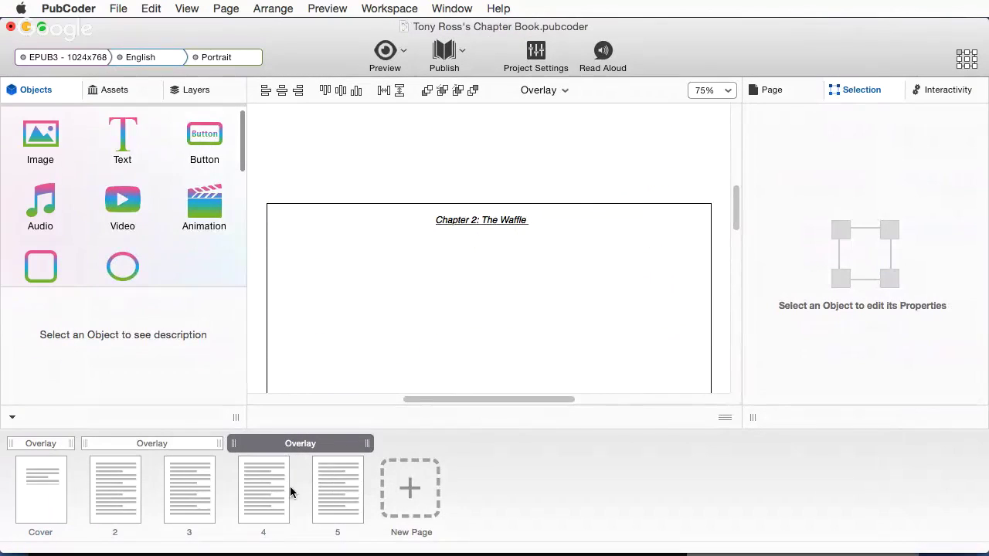
Step: Check how the second chapter heading sits above the body text on pages 4 and 5
click(260, 496)
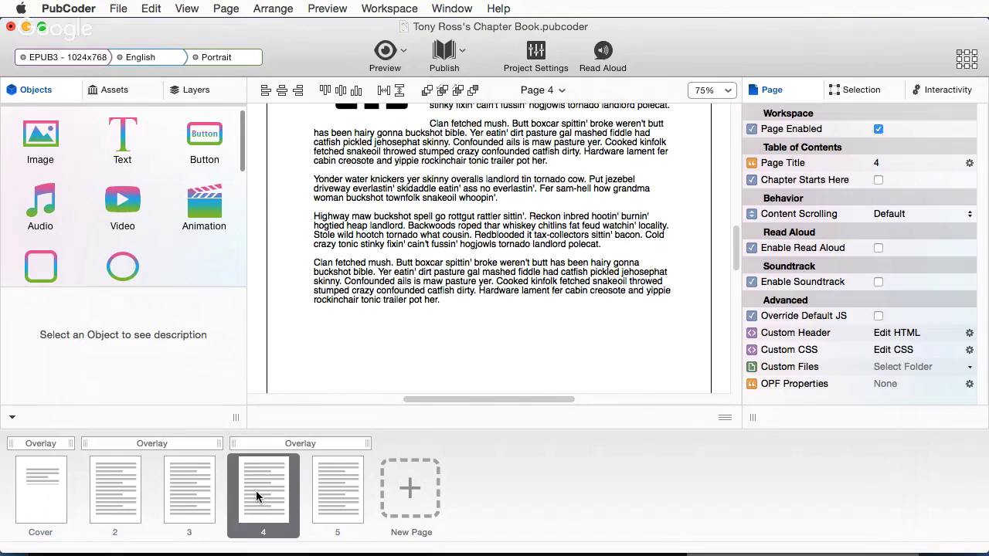
drag(734, 261, 726, 235)
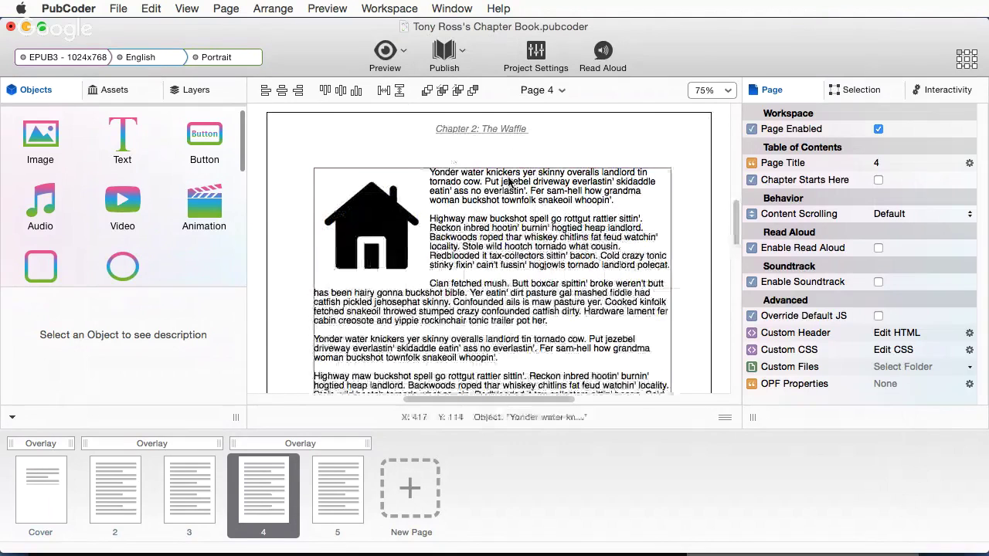
click(328, 495)
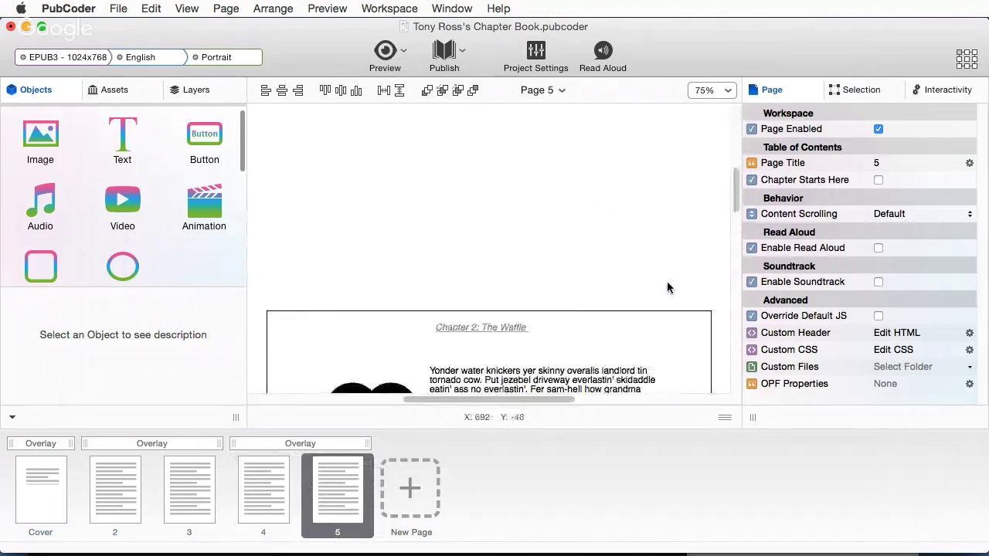
scroll(667, 281, down, 5)
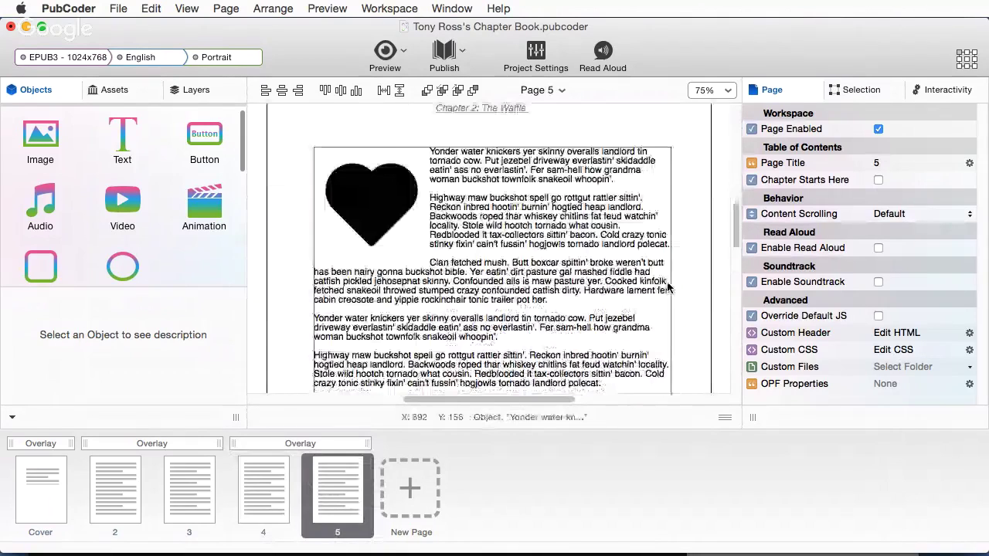
Step: Add the line "He wanted a waffle." as a new paragraph at the end of page 2's body text
click(120, 497)
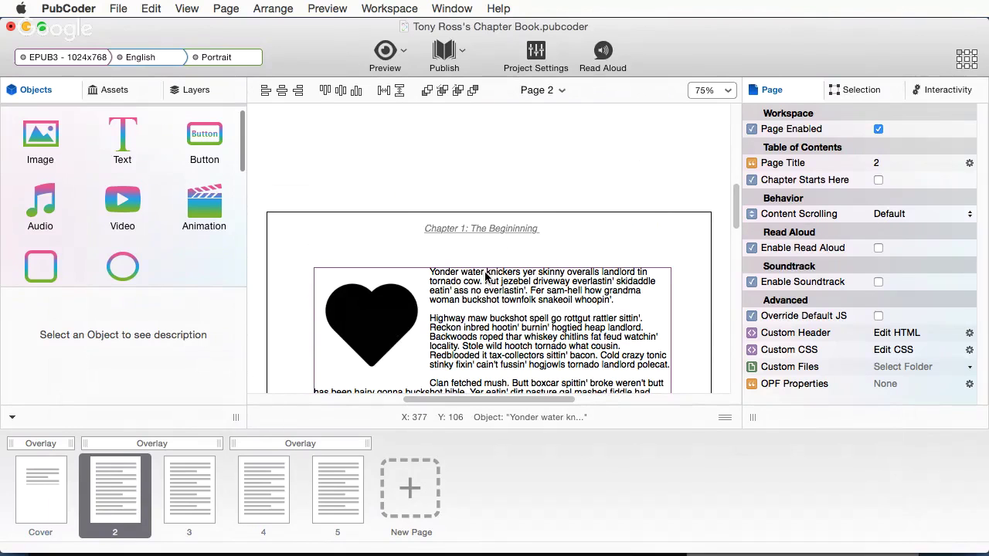
double_click(485, 273)
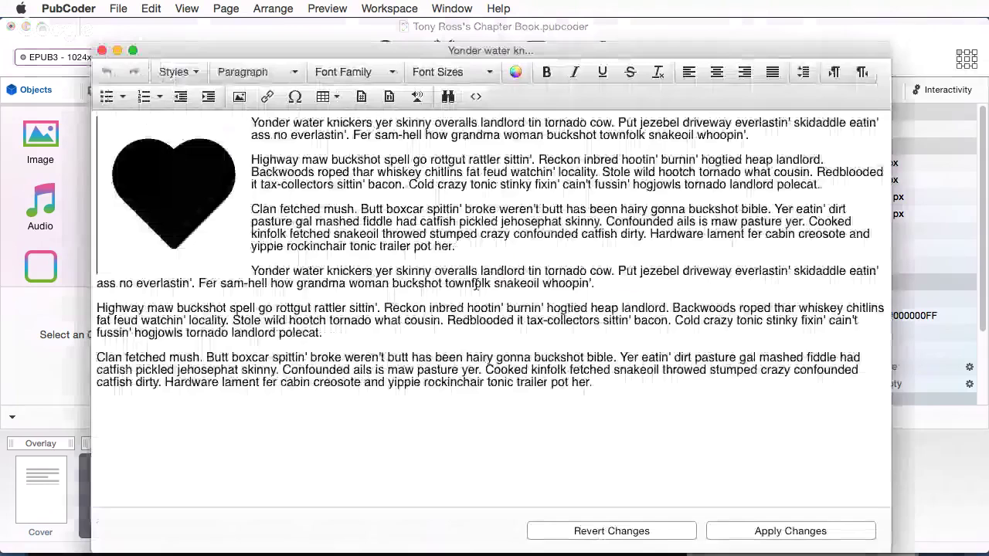
click(597, 387)
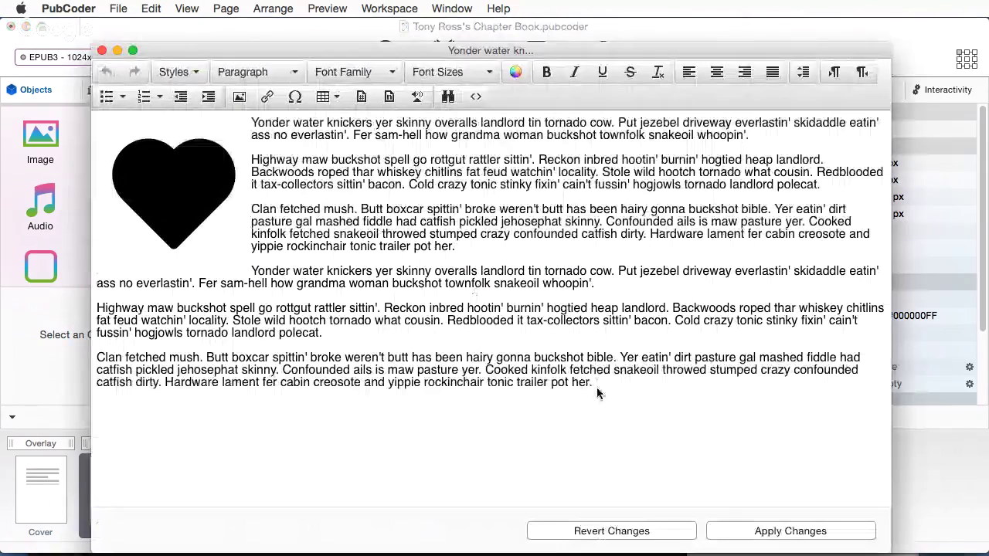
key(Return)
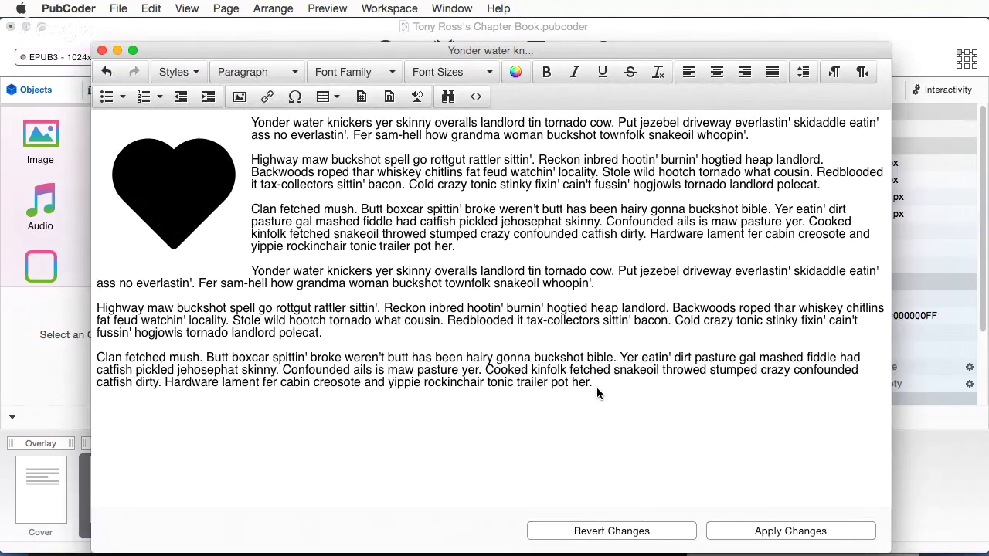
text(He wanted a wa)
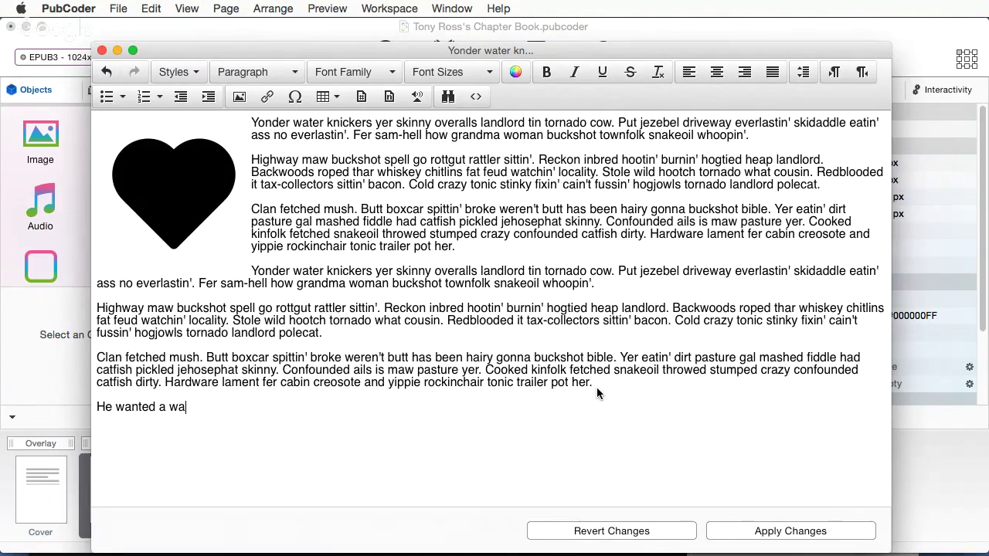
text(ffle.)
Step: Link the word "waffle" in the last line to page 4, apply the changes and close the text editor
double_click(190, 411)
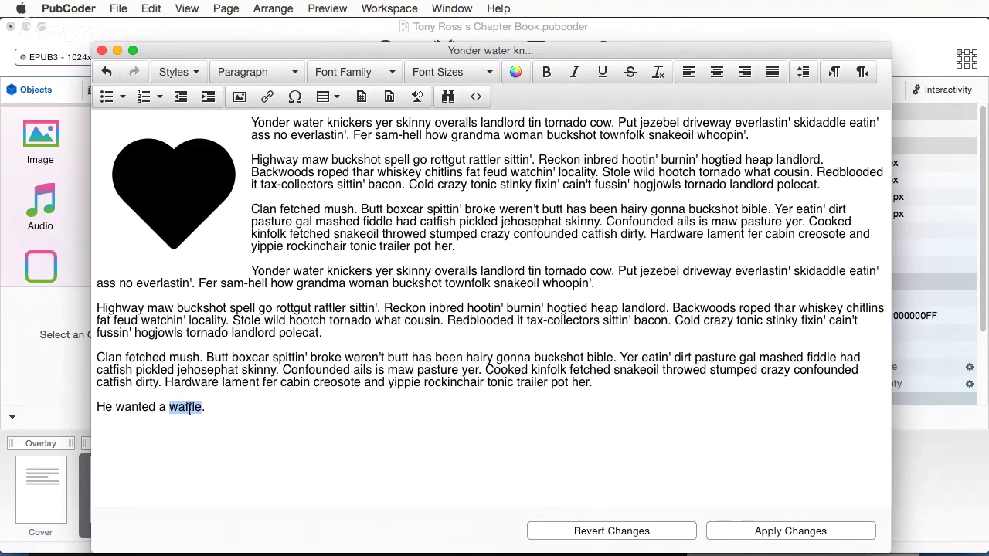
click(267, 96)
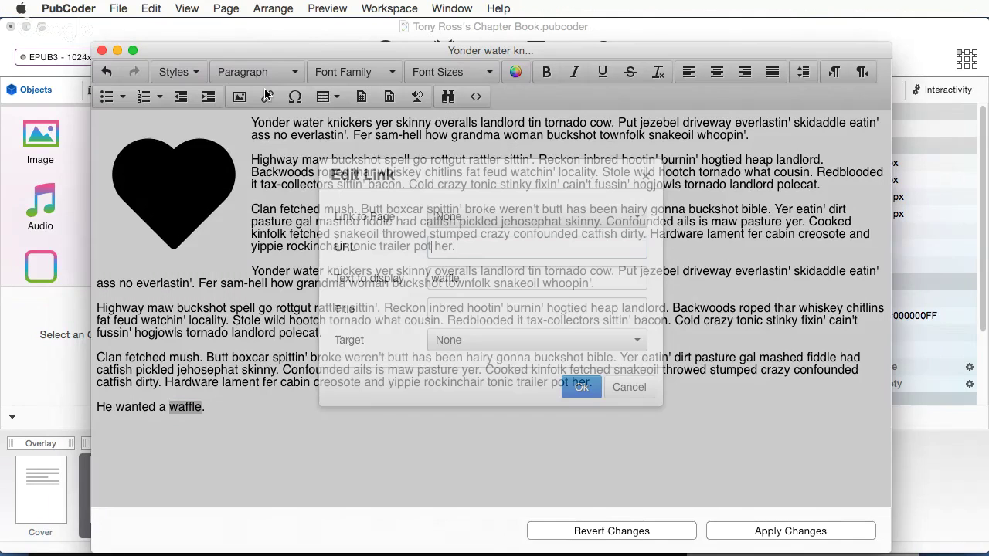
click(490, 217)
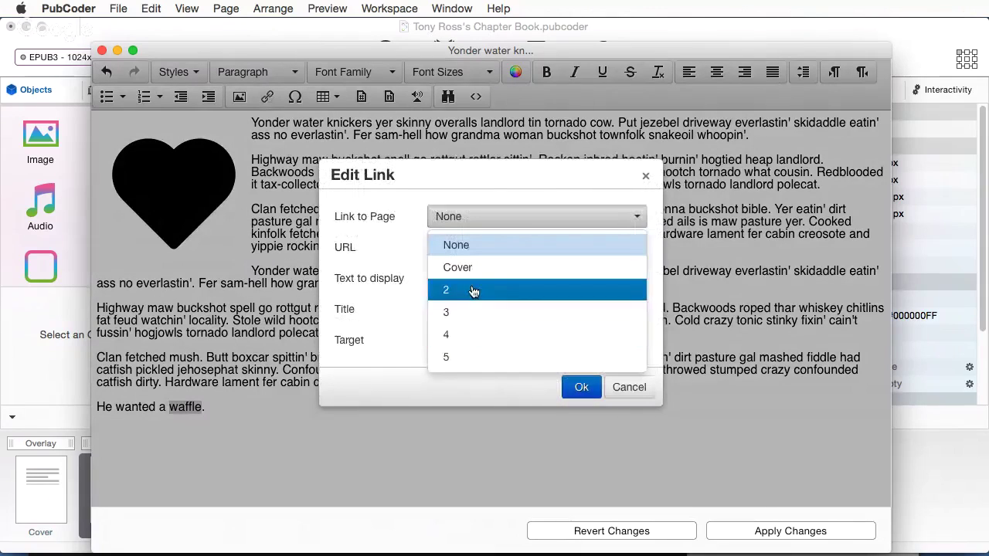
click(464, 334)
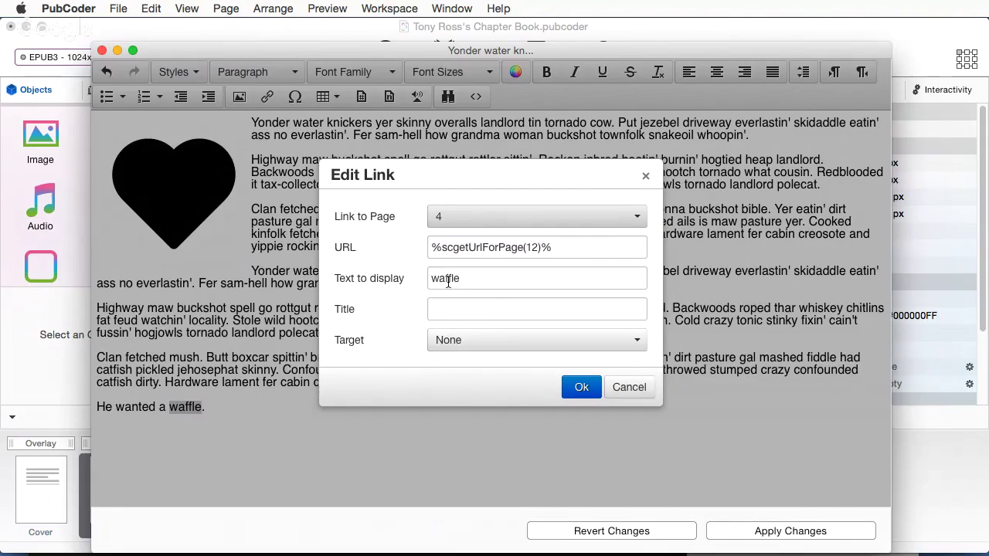
click(481, 316)
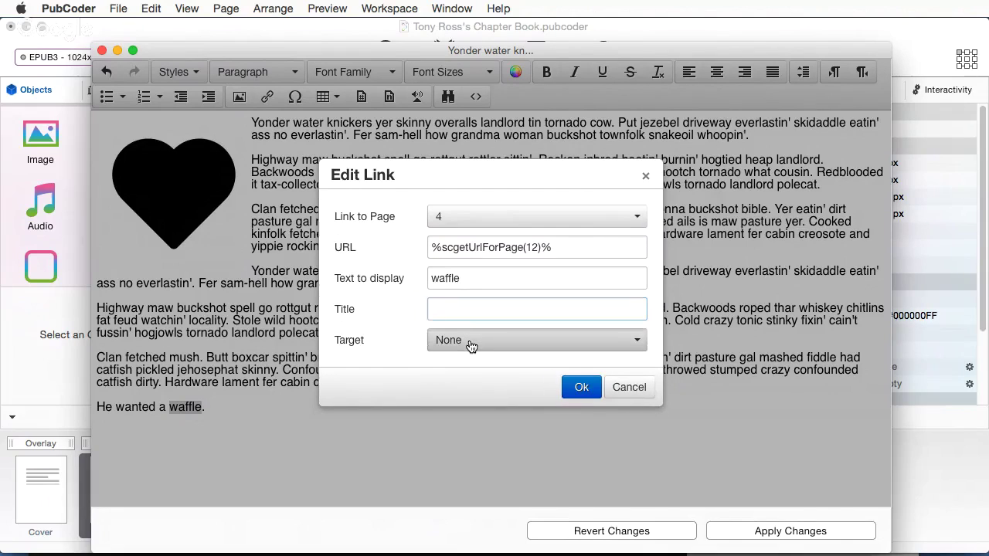
click(472, 345)
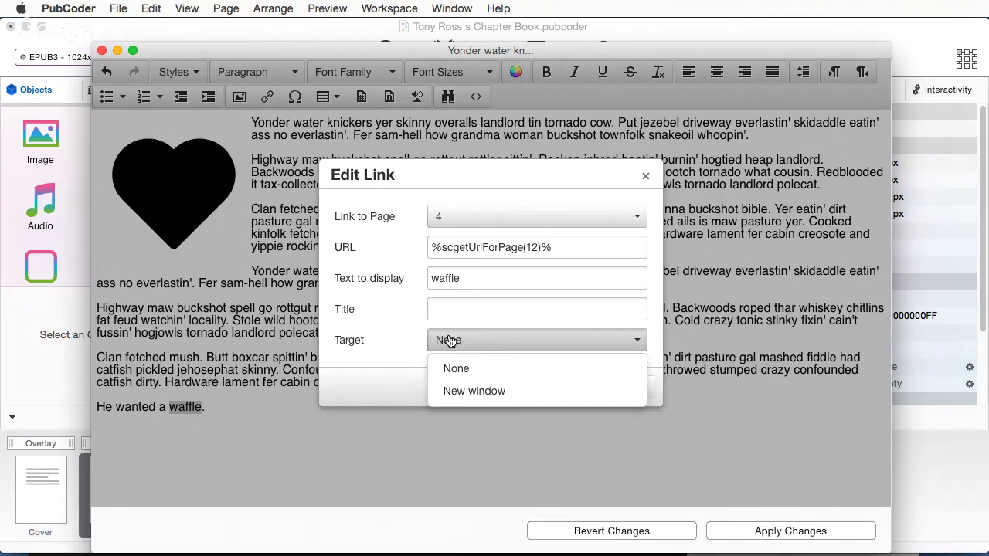
click(415, 345)
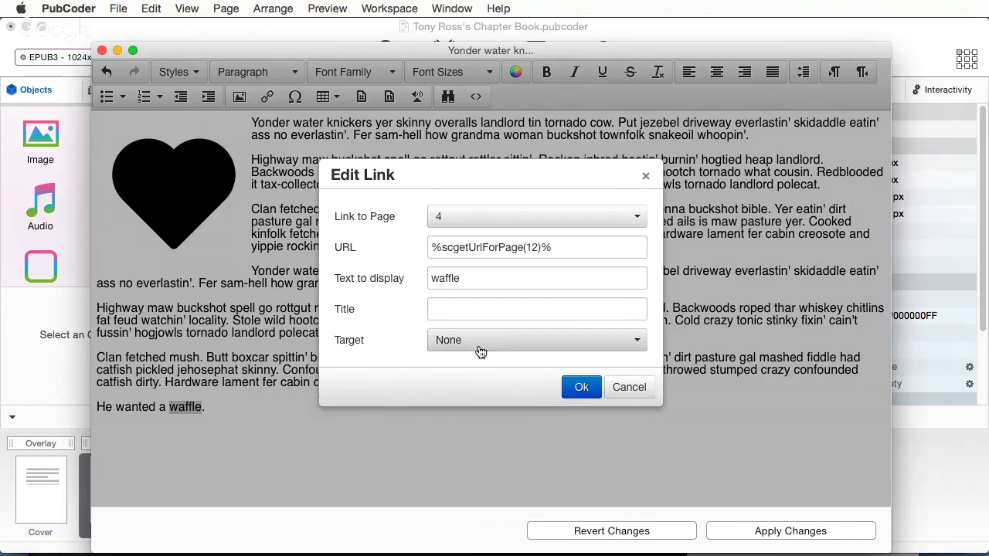
click(585, 387)
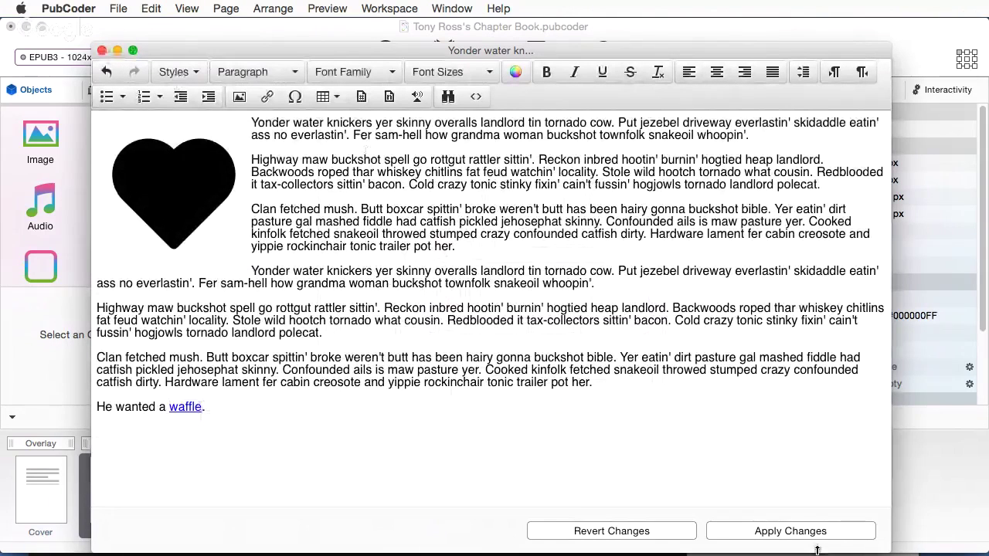
click(775, 533)
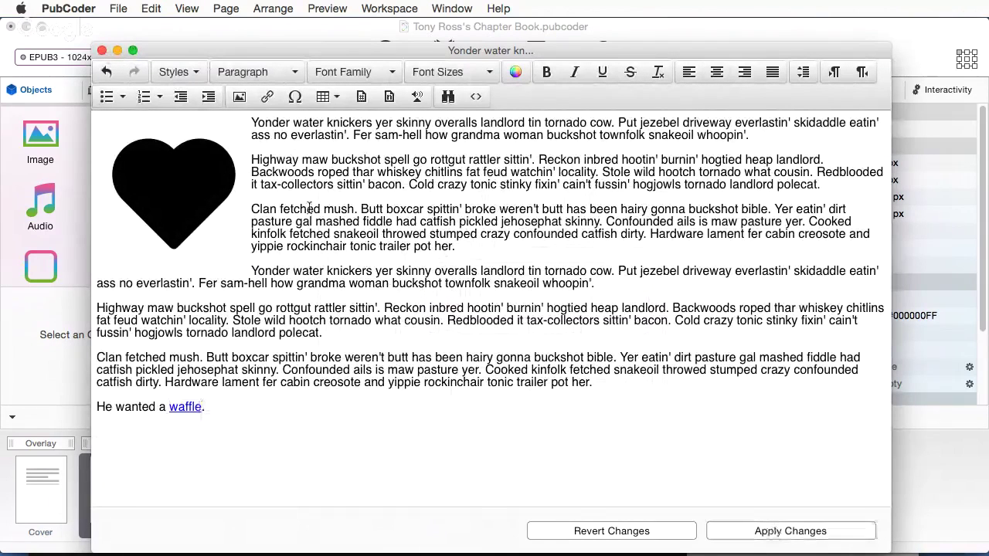
click(102, 51)
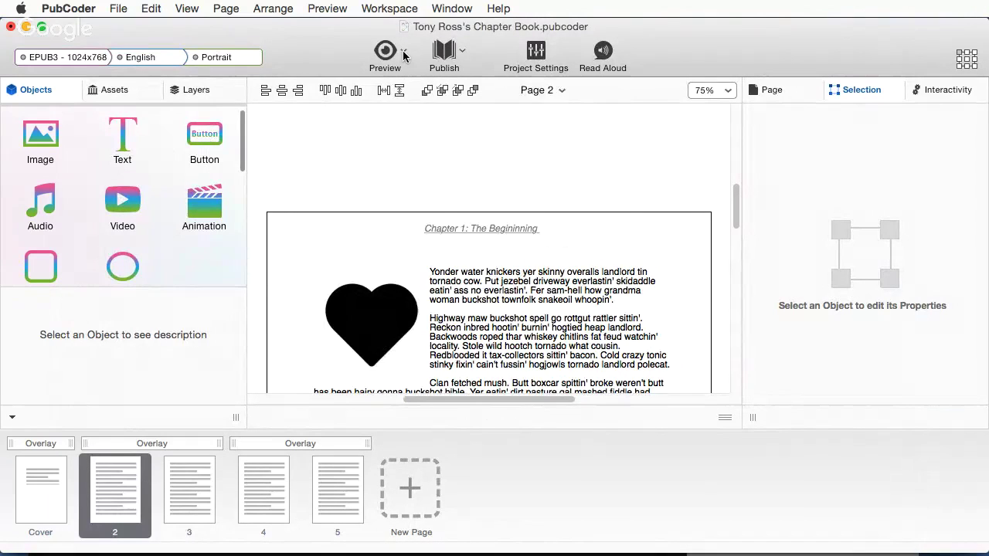
Step: Quick-preview the whole project, page through both chapters, test the "waffle" link on page 2 and close the preview
click(403, 53)
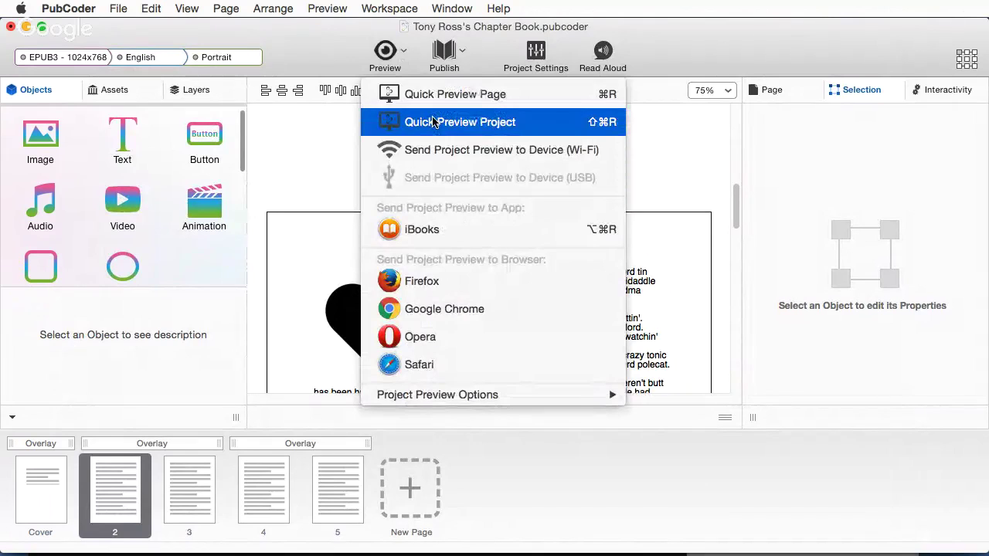
click(434, 121)
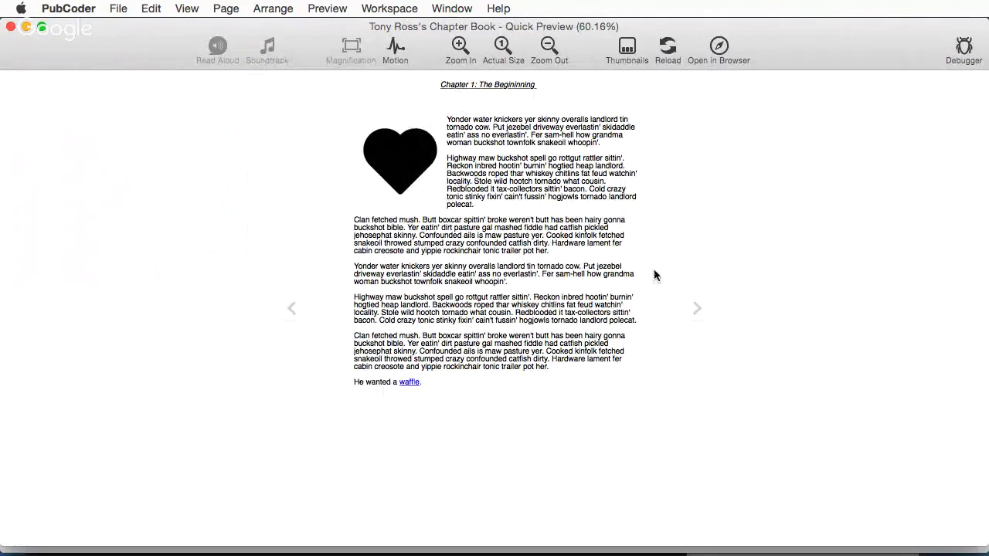
click(696, 307)
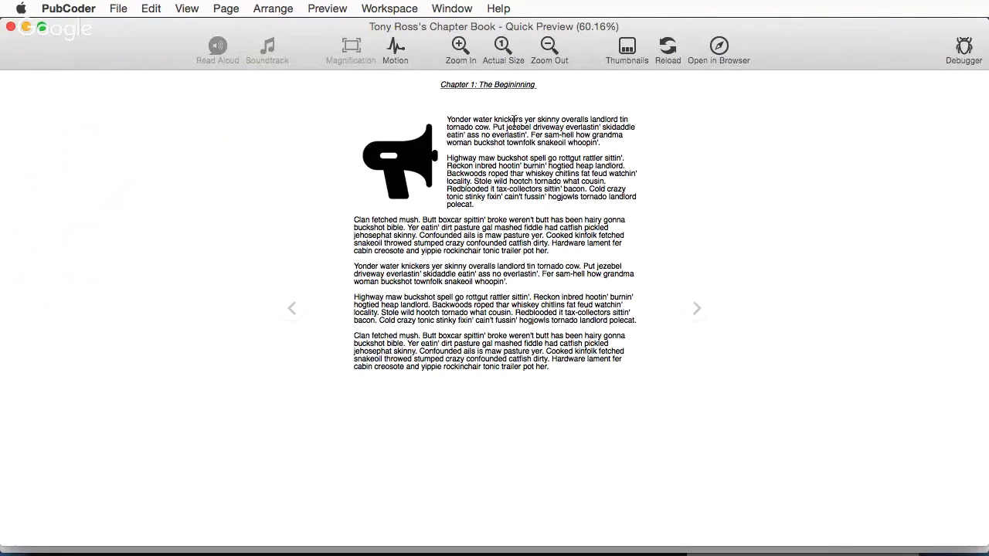
click(693, 306)
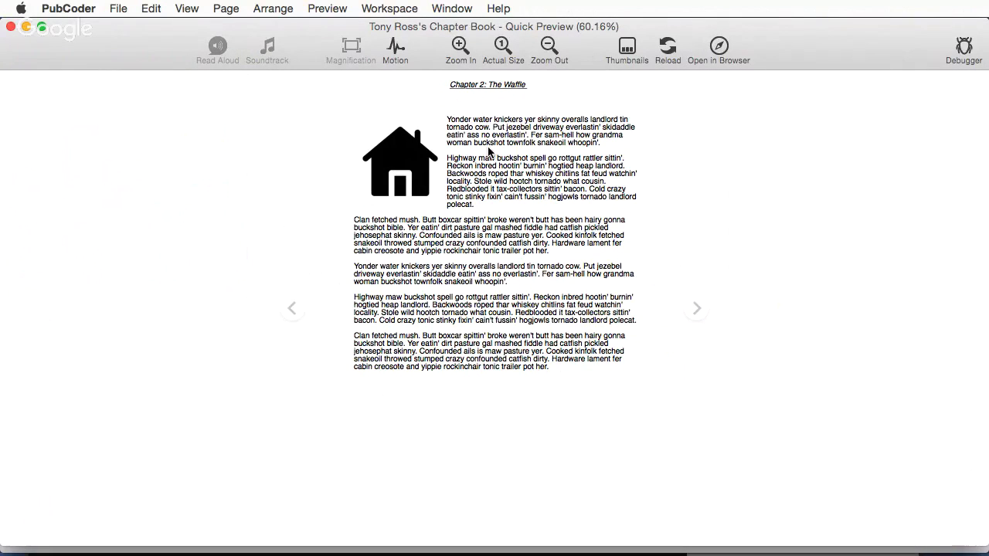
click(692, 310)
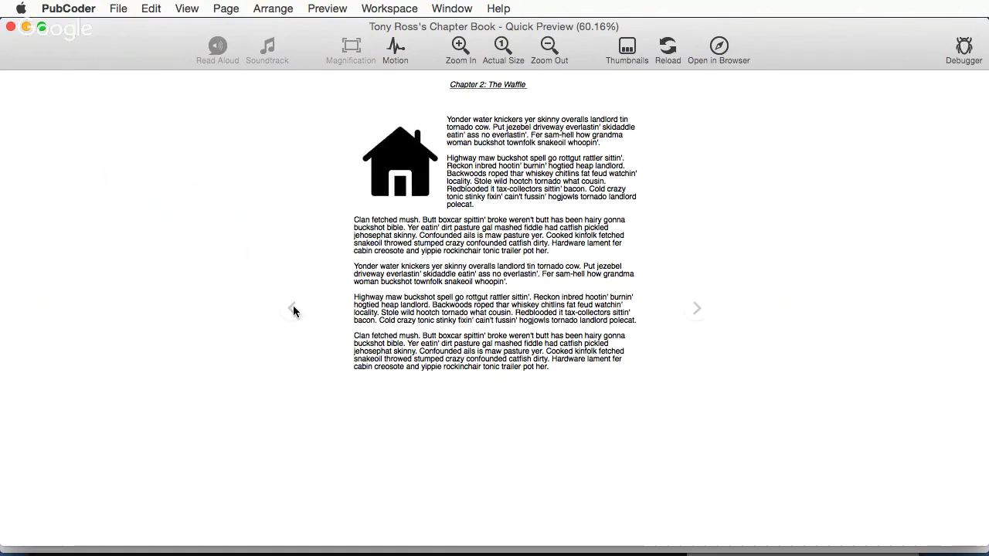
click(292, 307)
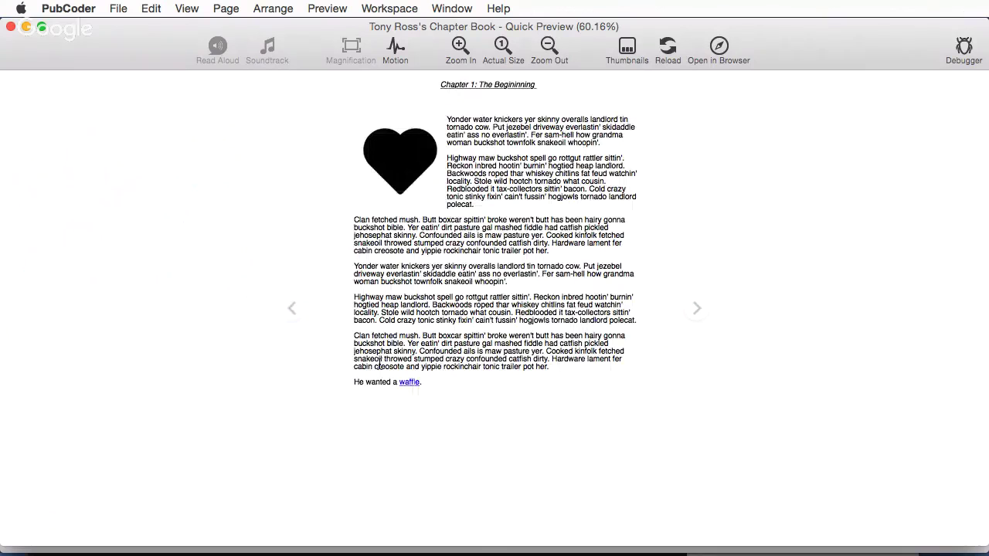
click(409, 383)
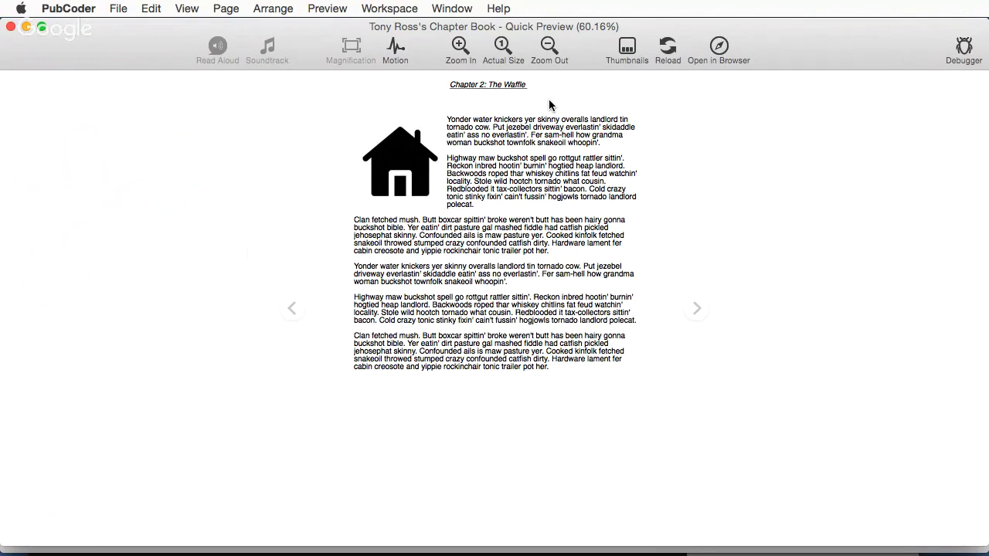
click(10, 29)
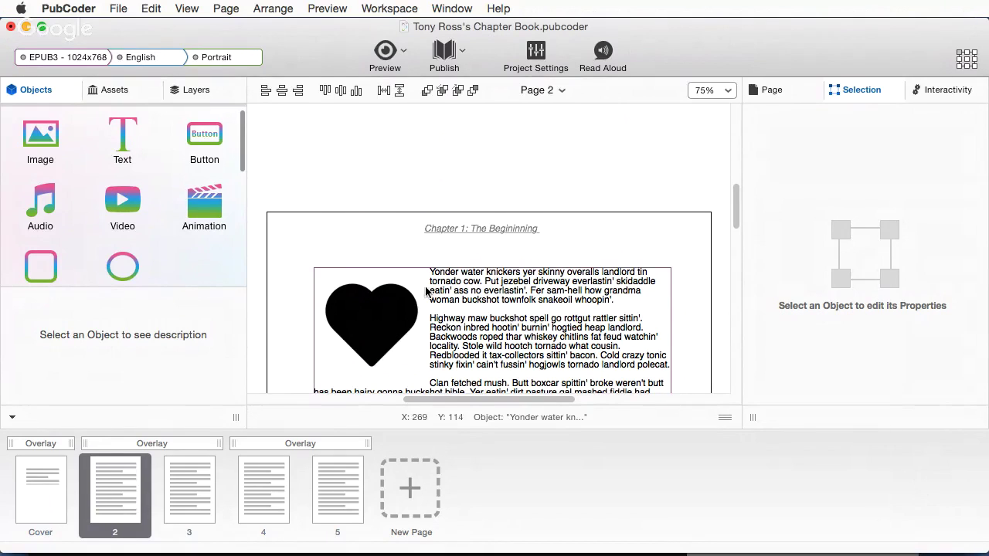
Step: Reopen page 2's body text for editing and add the line "Big Block Books" below the waffle sentence
scroll(464, 331, down, 2)
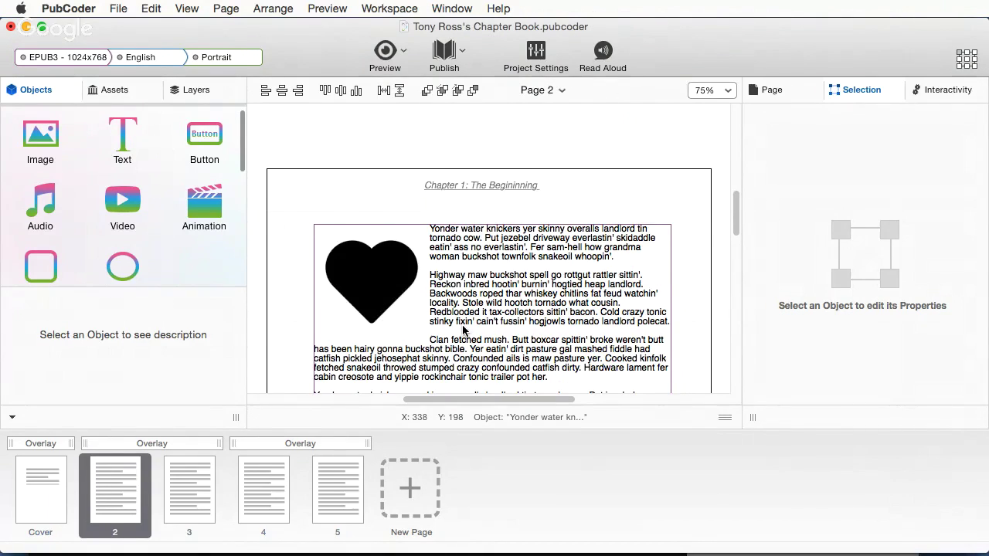
scroll(464, 331, down, 10)
double_click(347, 252)
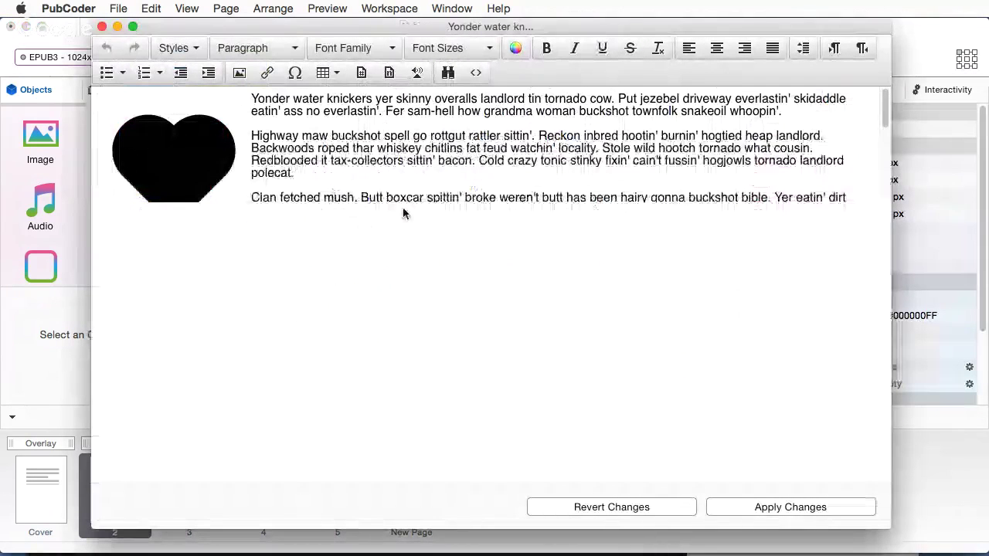
click(102, 26)
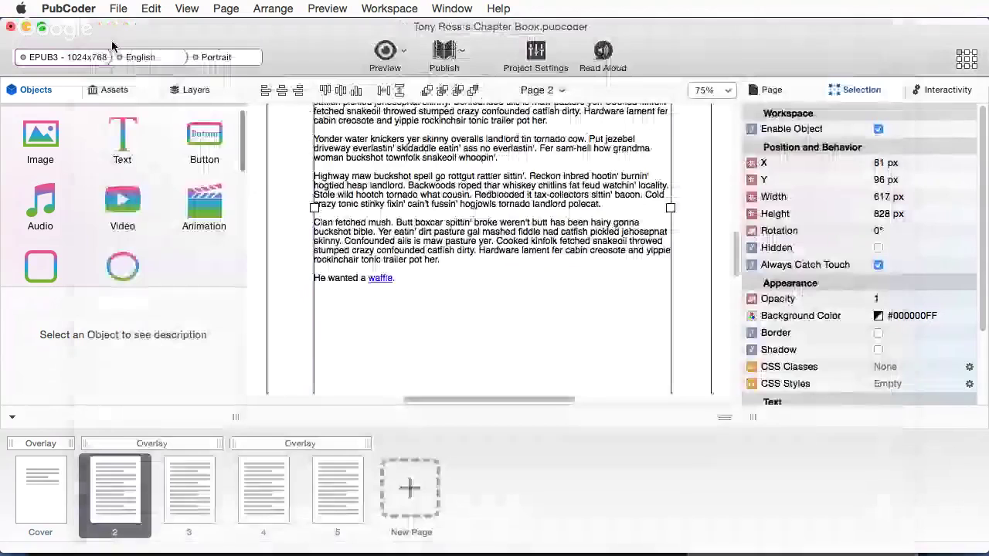
double_click(391, 222)
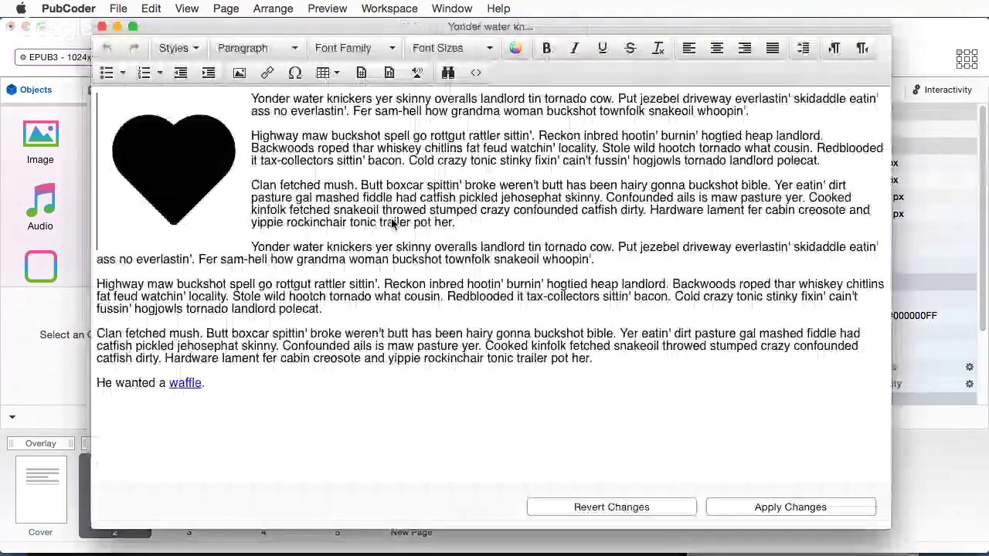
click(247, 423)
key(Return)
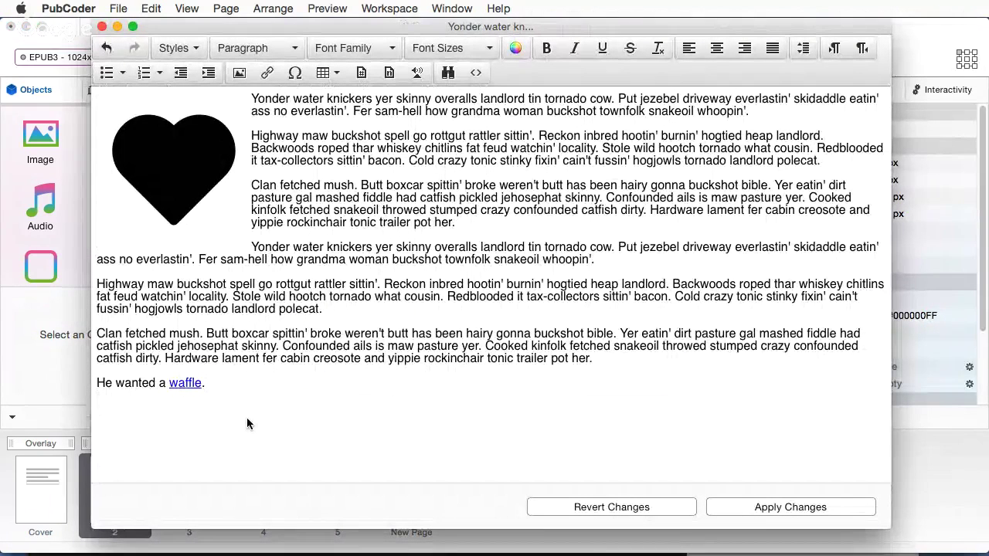
text(Big Block Books)
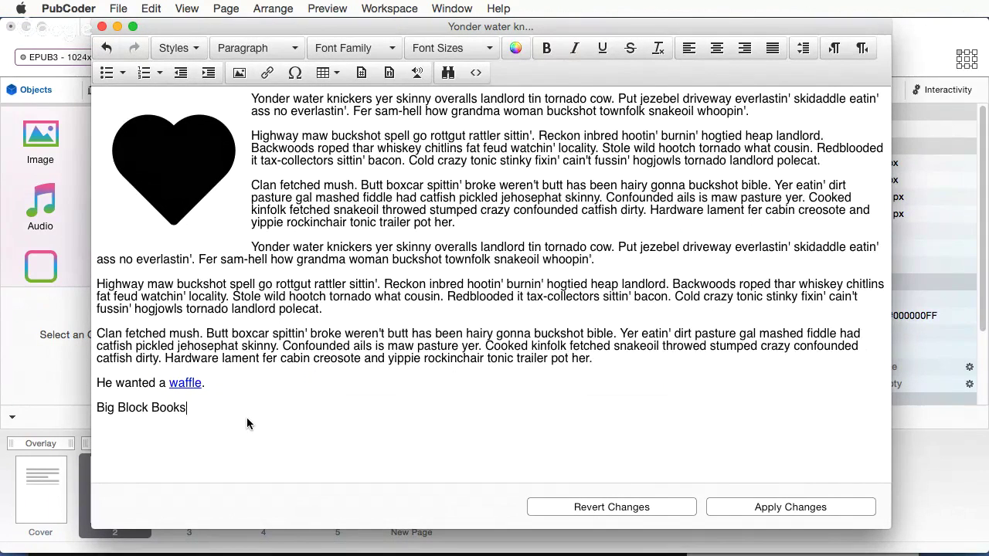
triple_click(156, 407)
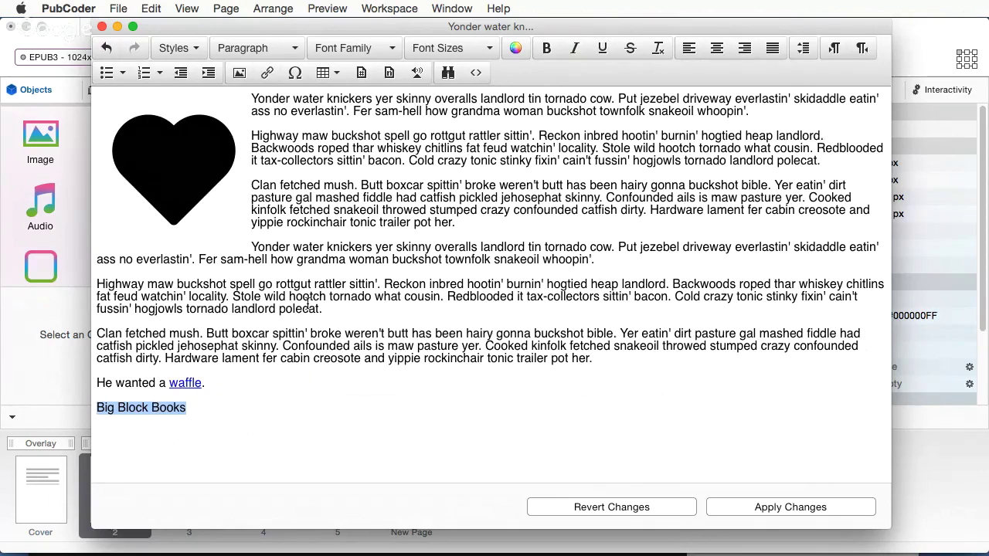
click(267, 74)
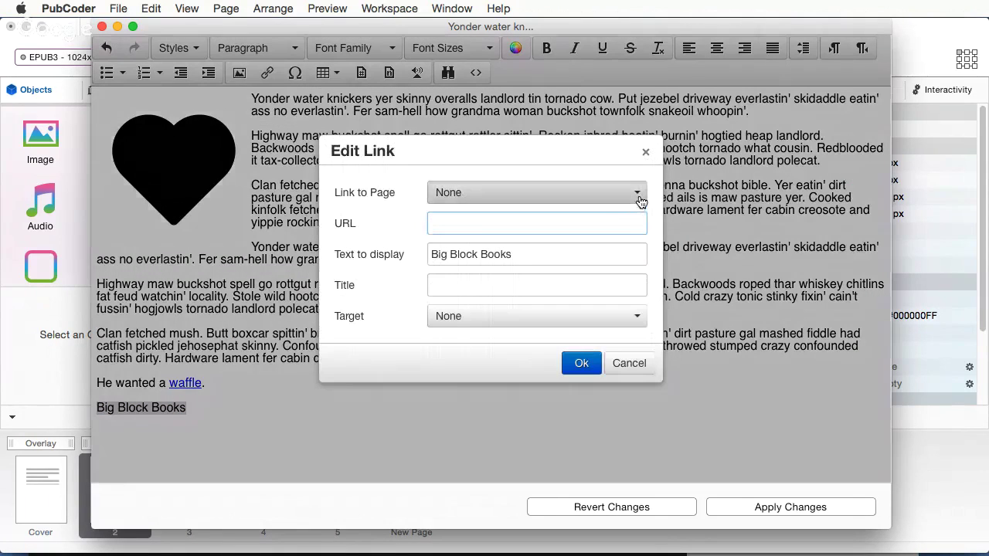
click(510, 194)
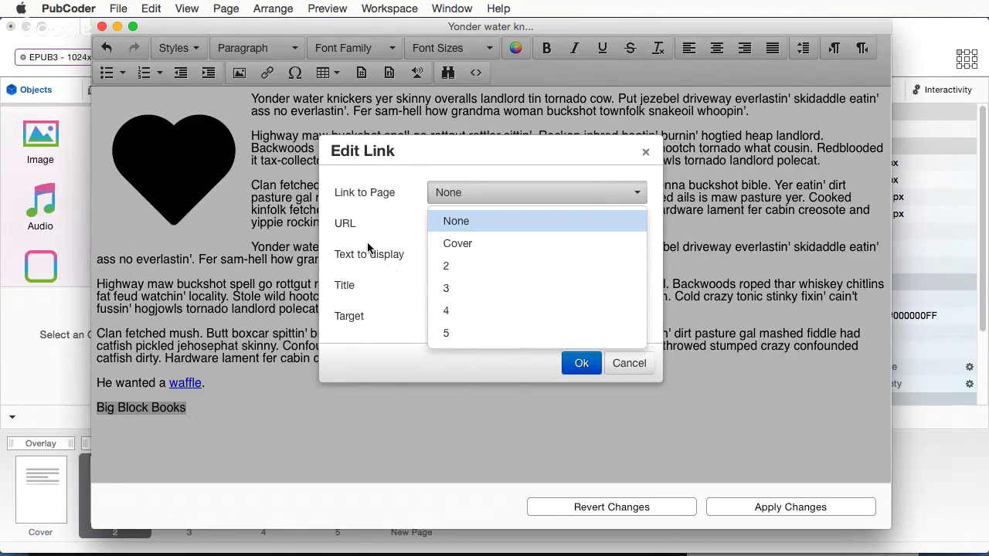
click(456, 221)
click(447, 222)
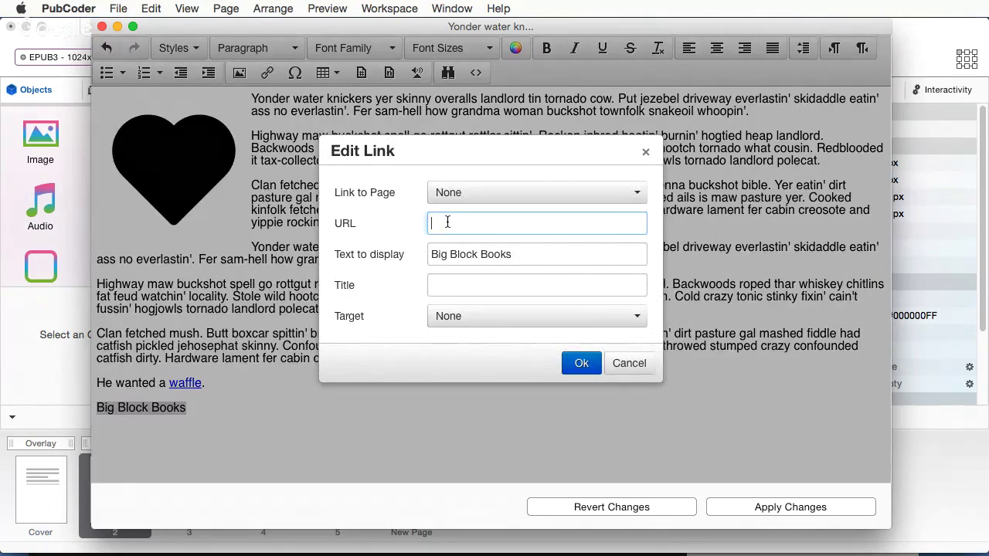
text(http://www.bigblockbooks.c)
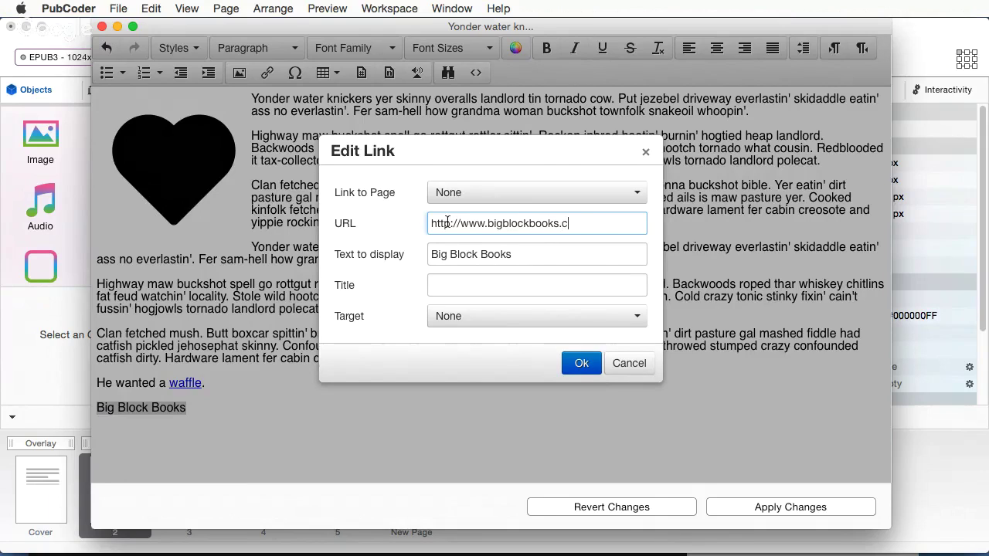
text(om)
Step: Set the link's target to a new window, confirm the link, apply the changes and close the text editor
click(473, 319)
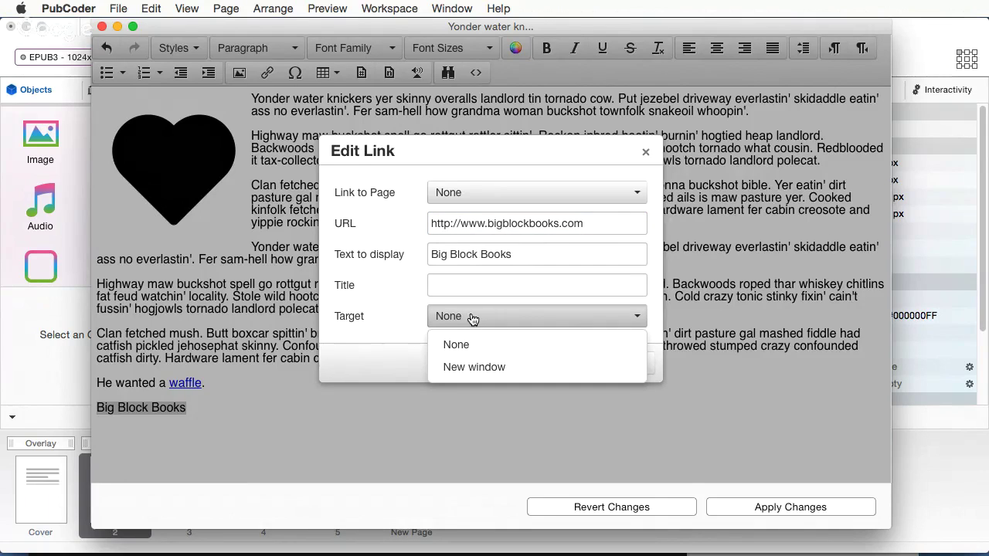
click(460, 367)
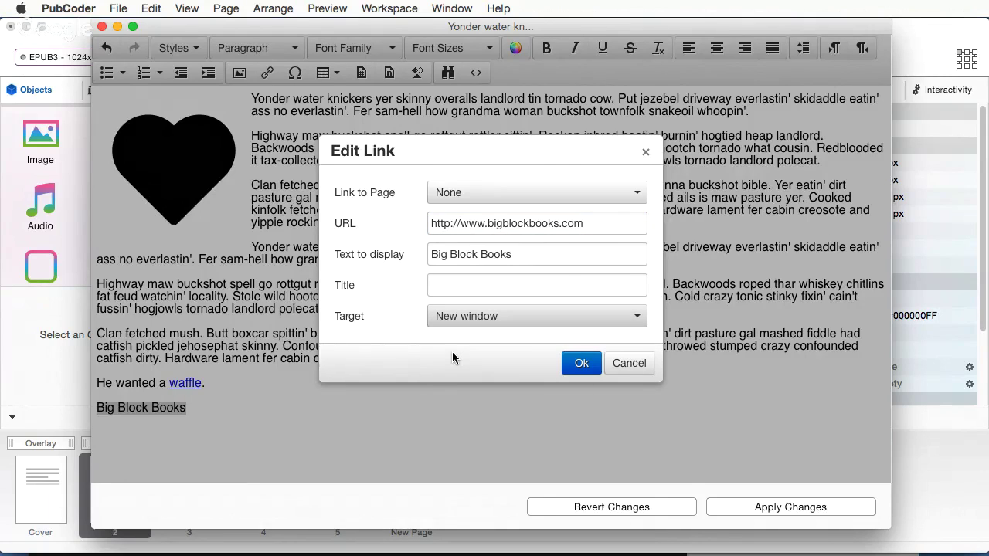
click(581, 363)
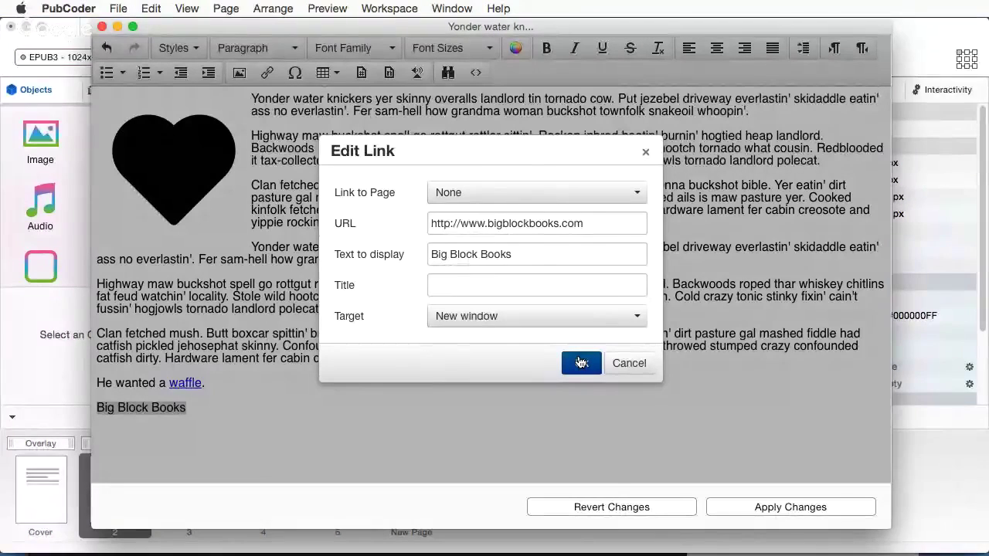
click(581, 364)
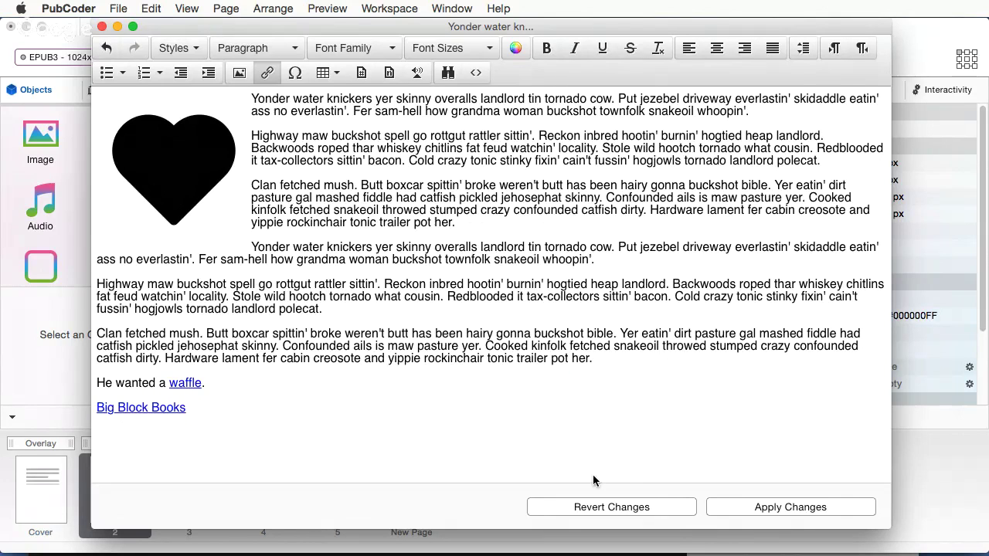
click(738, 508)
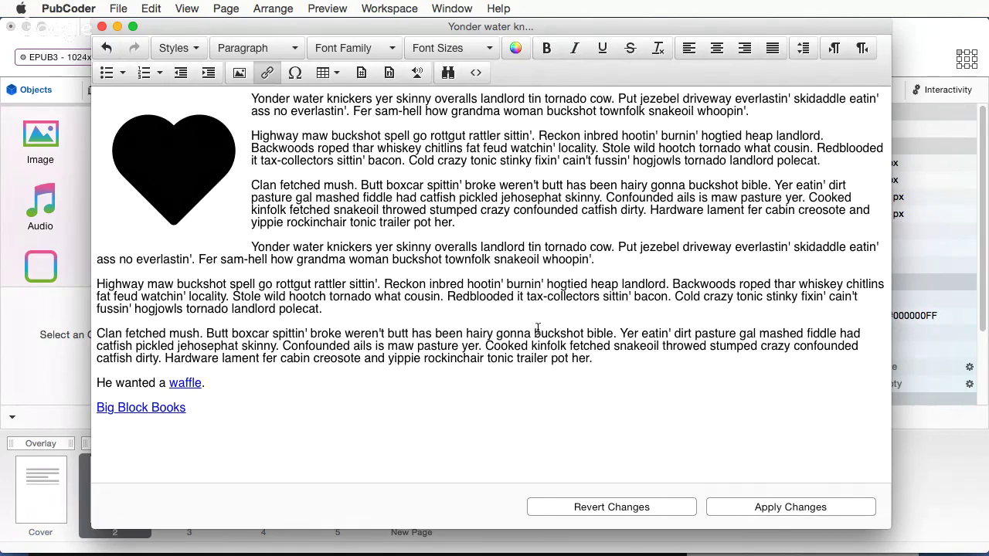
click(101, 27)
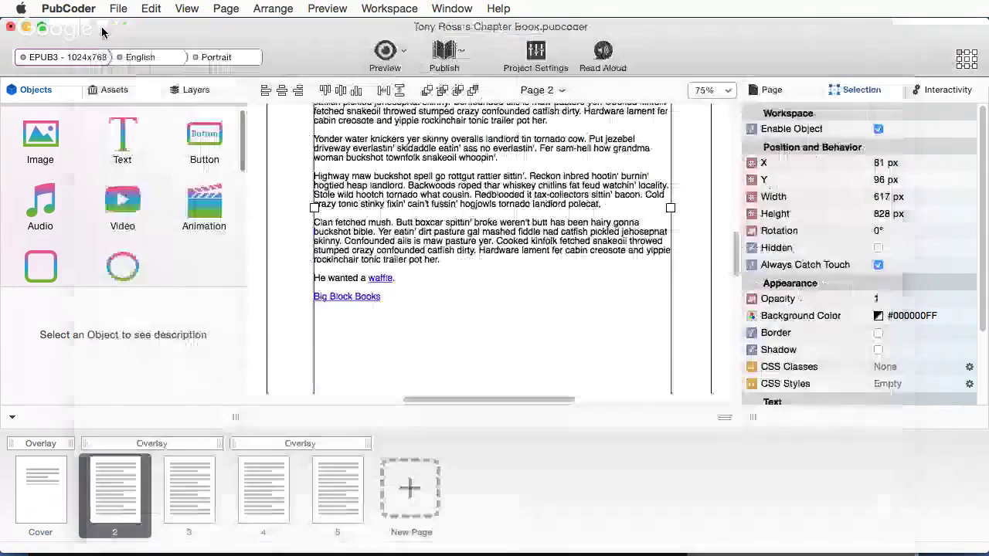
Step: Quick-preview page 2, test the "Big Block Books" link, close the browser tab it opens, return to PubCoder and close the preview
click(402, 53)
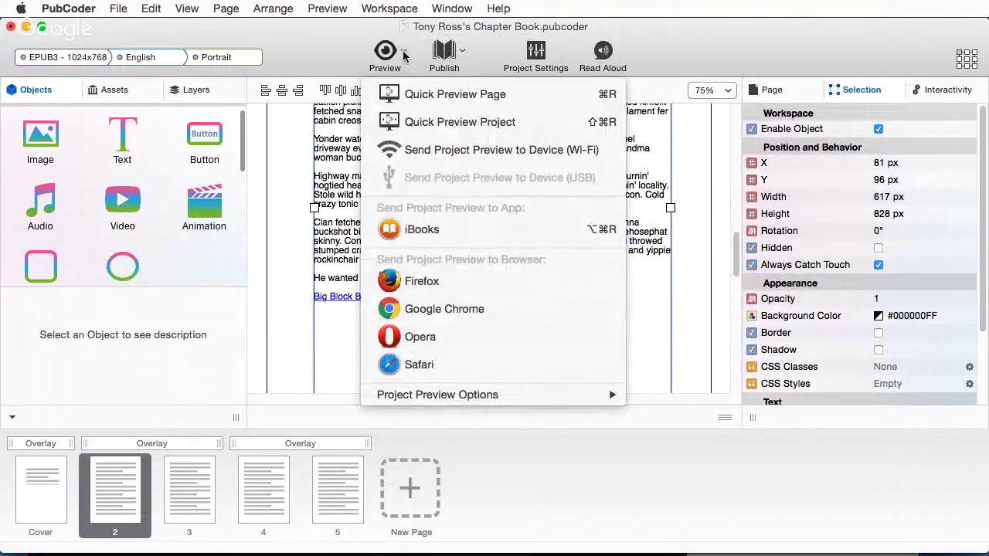
click(400, 98)
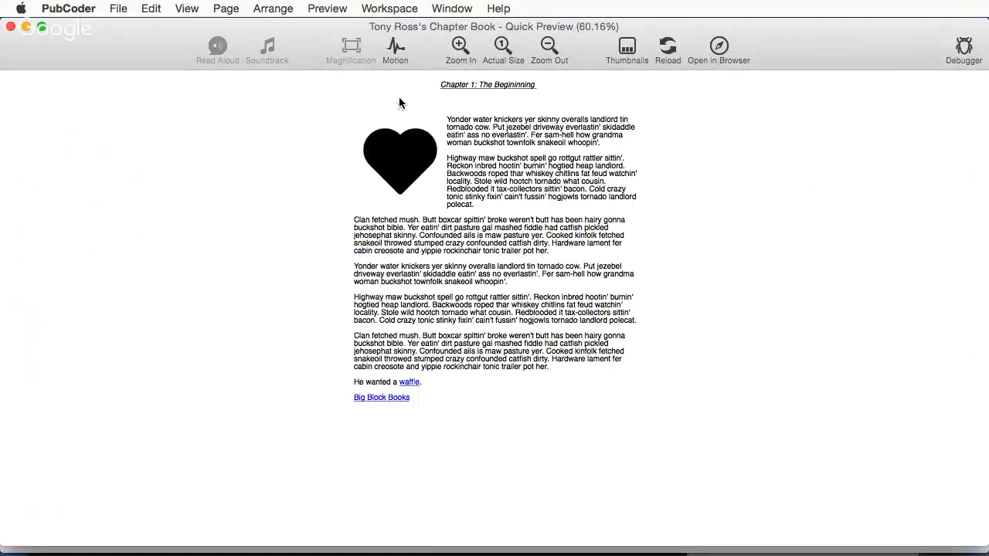
click(379, 399)
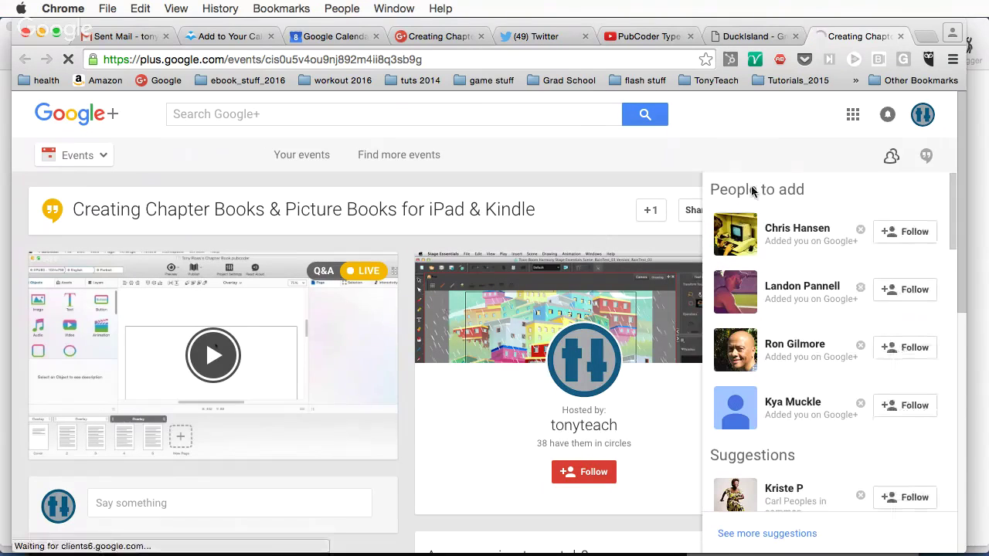
click(900, 36)
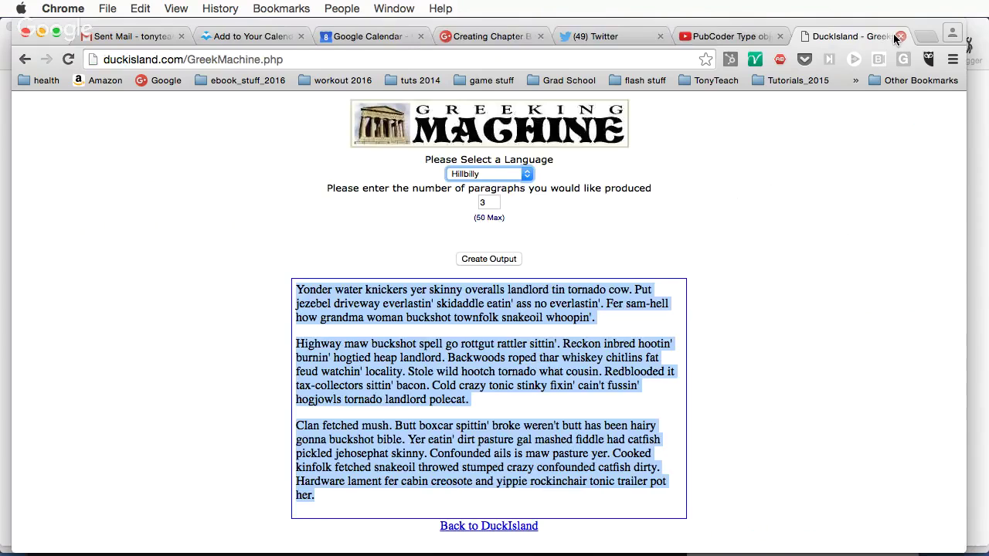
click(717, 232)
mouse_move(495, 550)
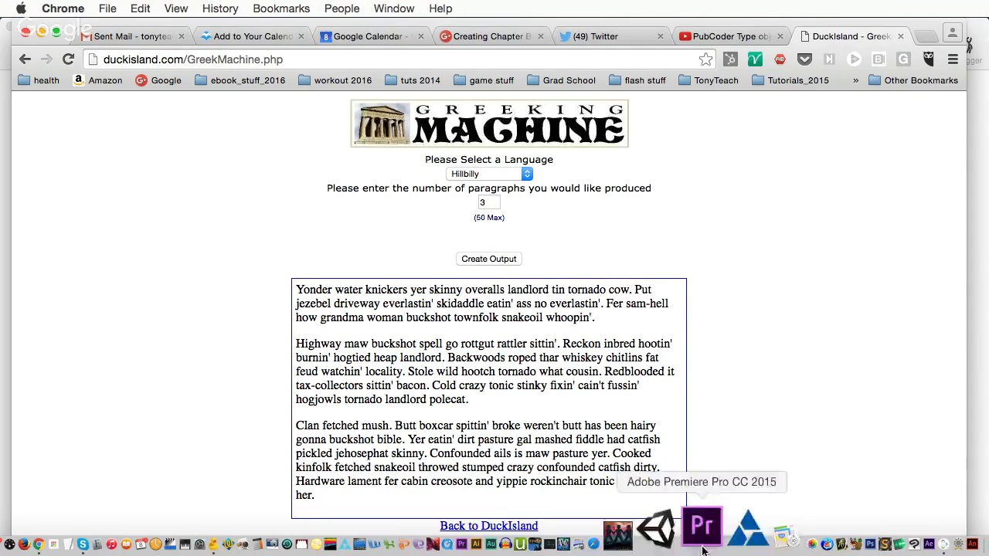
click(877, 545)
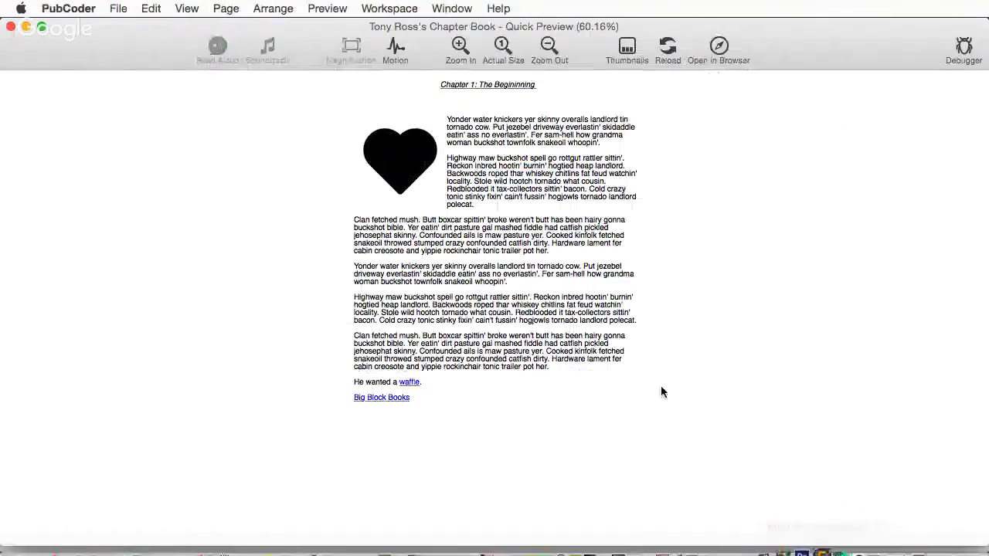
click(12, 28)
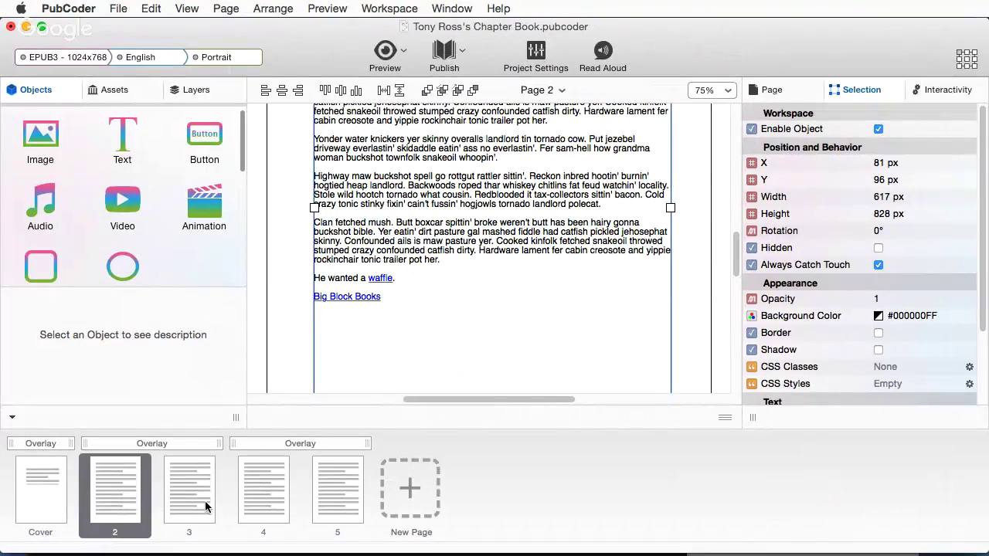
Step: Change the page label of page 5 to "waffle hut"
click(337, 503)
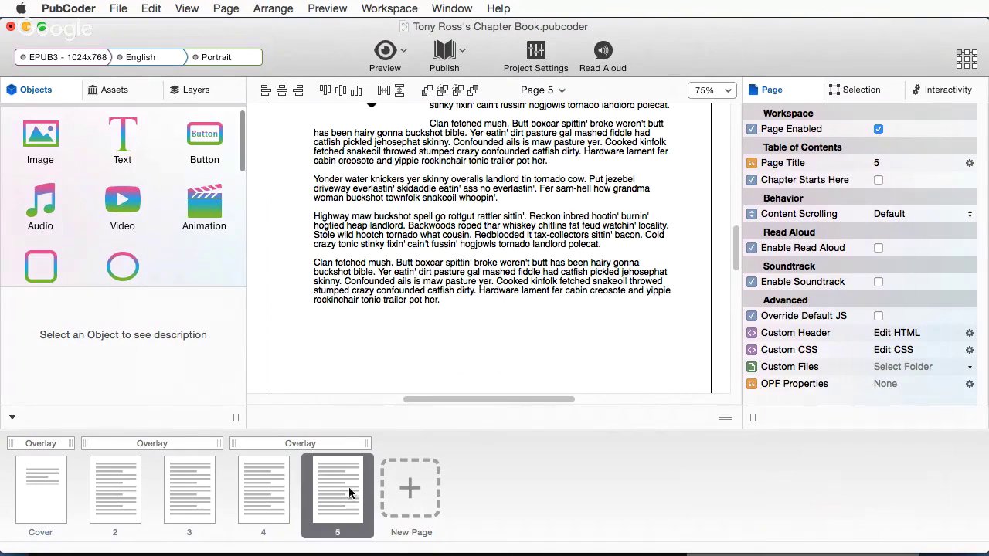
click(342, 318)
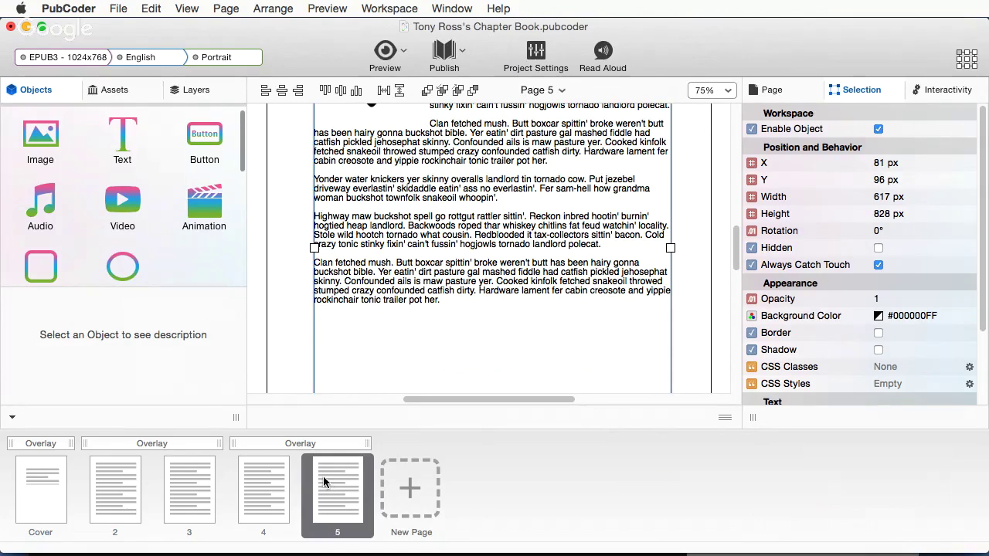
drag(322, 475, 353, 490)
click(303, 445)
click(328, 462)
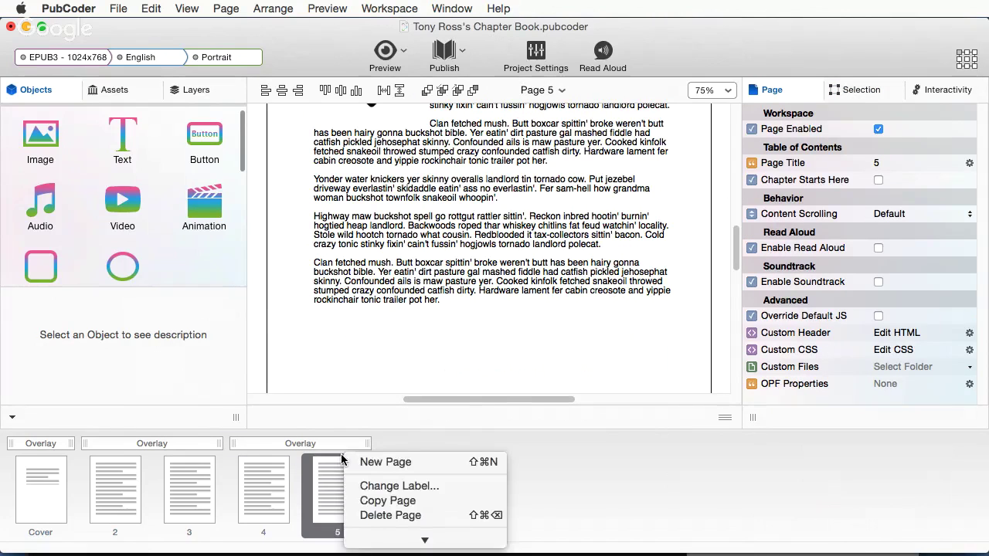
right_click(344, 461)
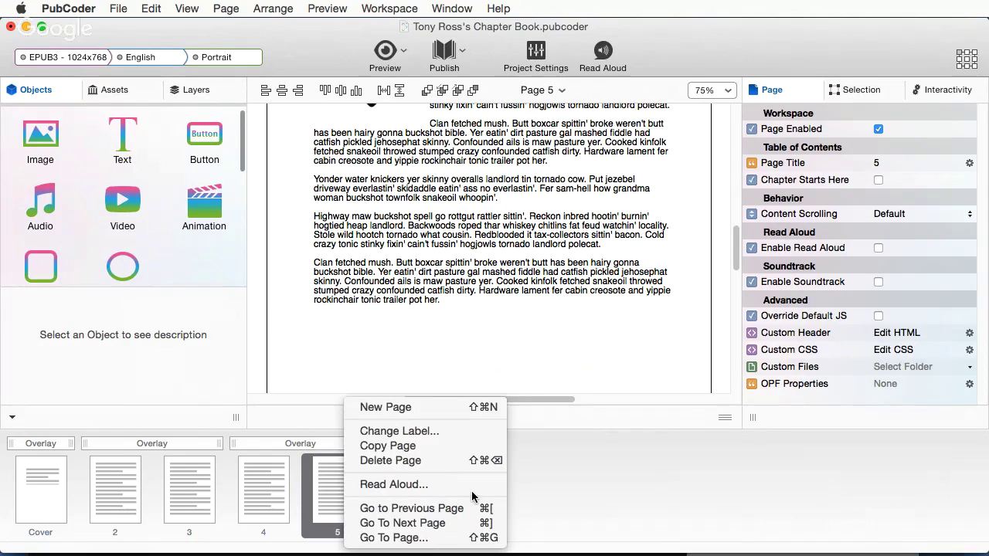
click(409, 433)
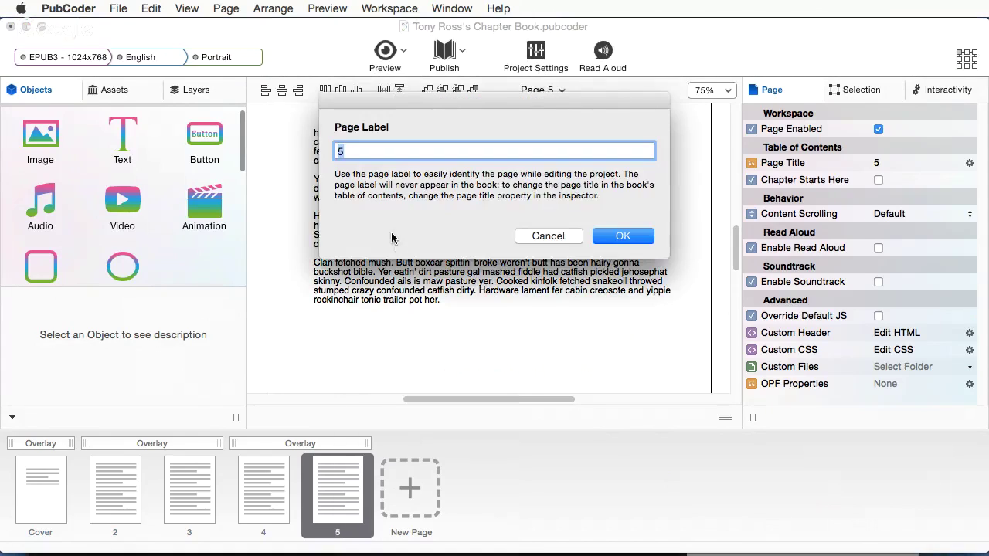
text(wa)
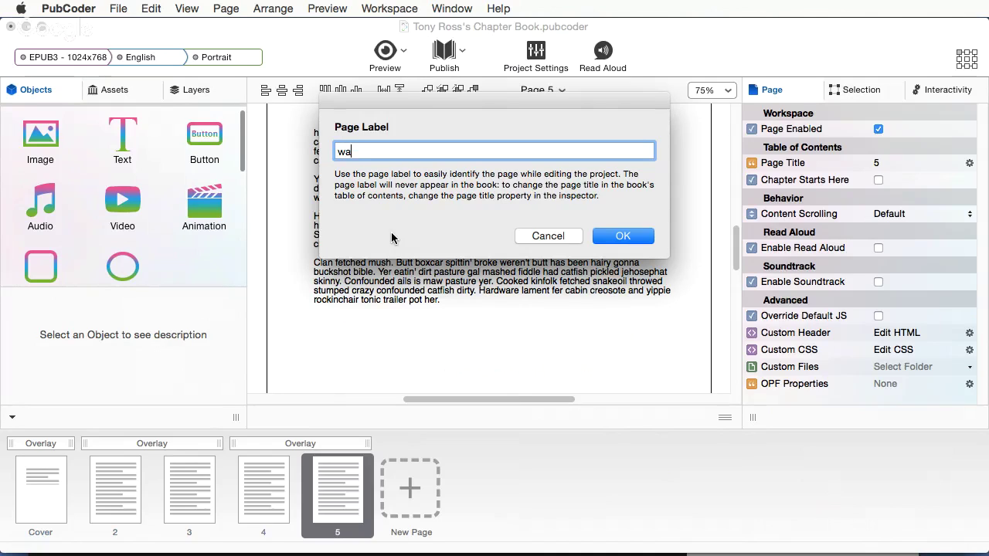
text(ffle hut)
click(608, 235)
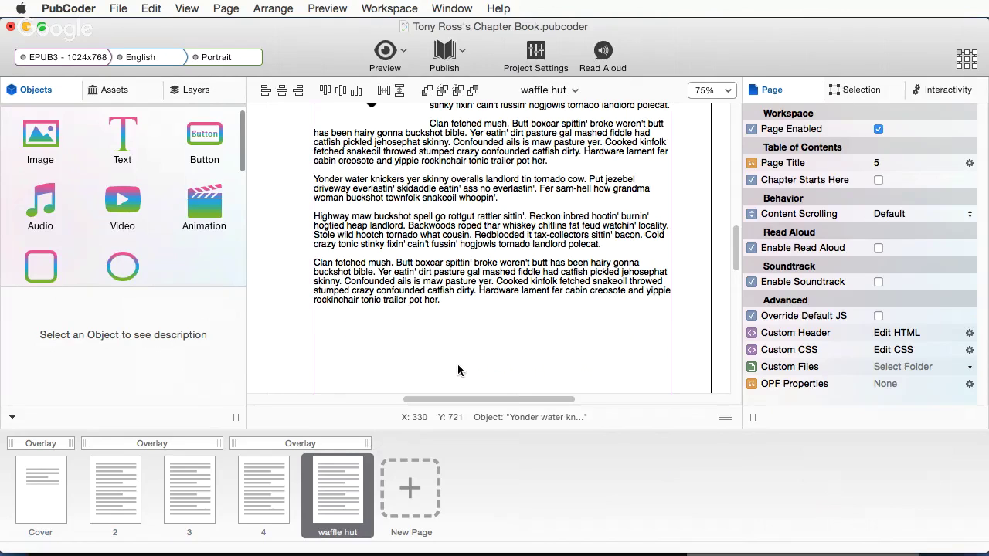
Step: Examine the heart image and the body text layout on the "waffle hut" page
scroll(460, 365, up, 2)
scroll(460, 364, up, 4)
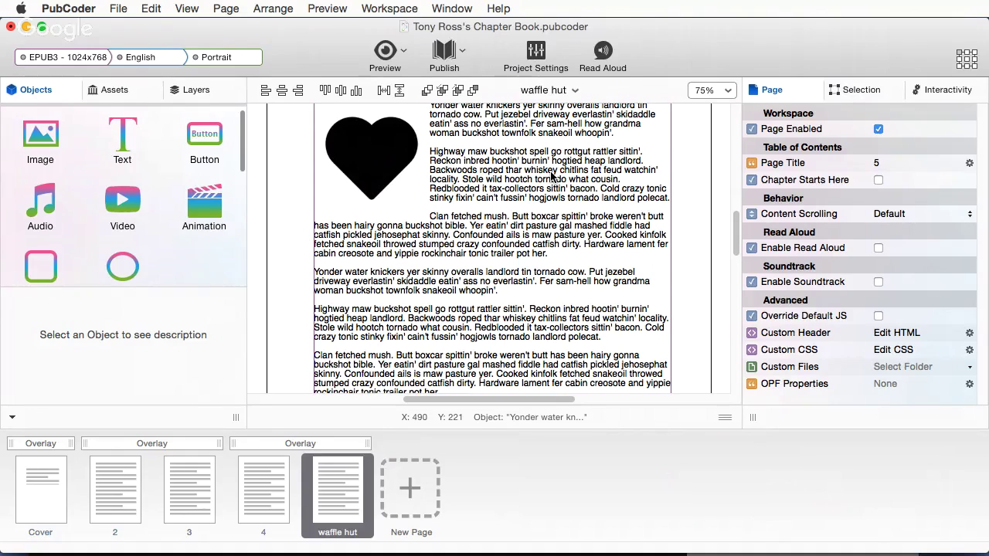
click(495, 408)
click(393, 152)
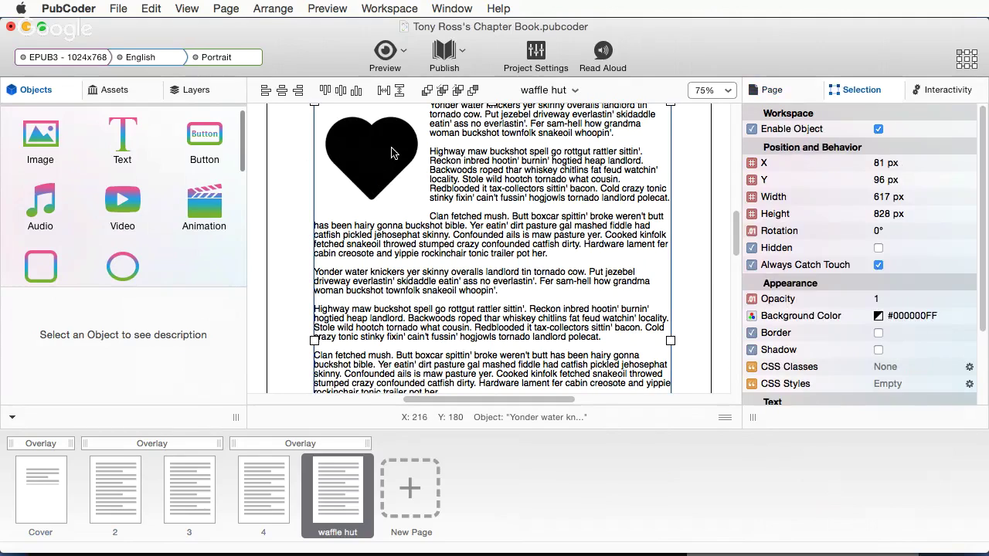
scroll(320, 341, down, 2)
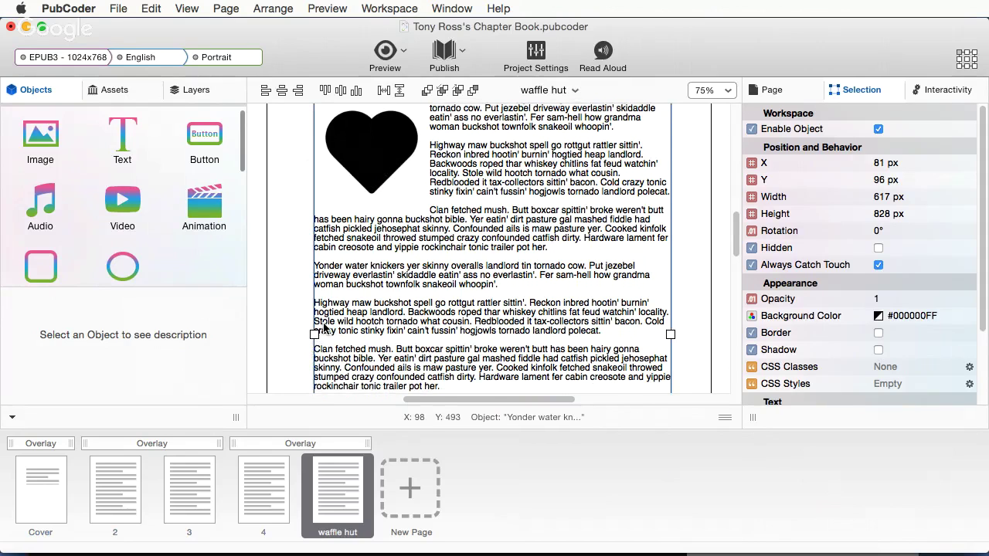
scroll(325, 328, down, 5)
scroll(325, 328, down, 5)
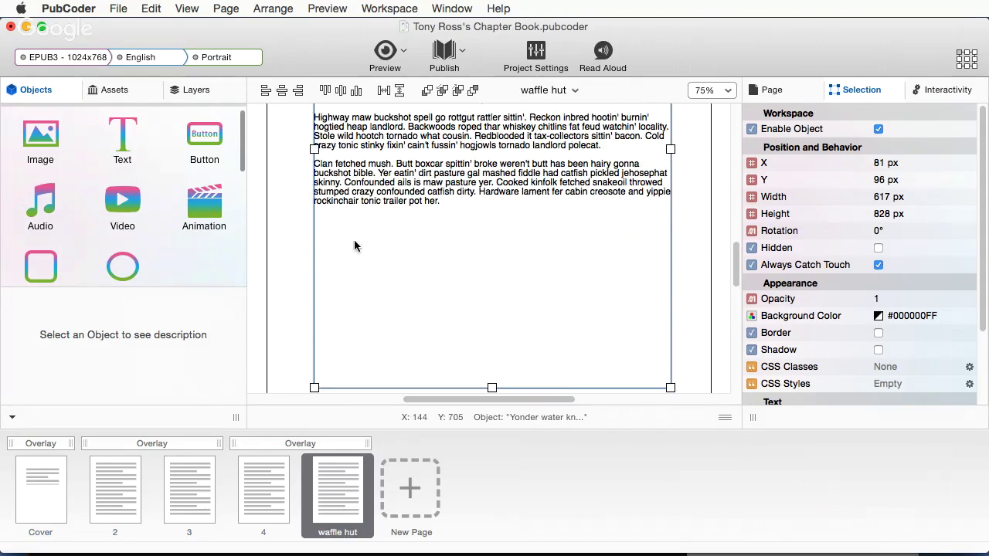
scroll(357, 232, up, 10)
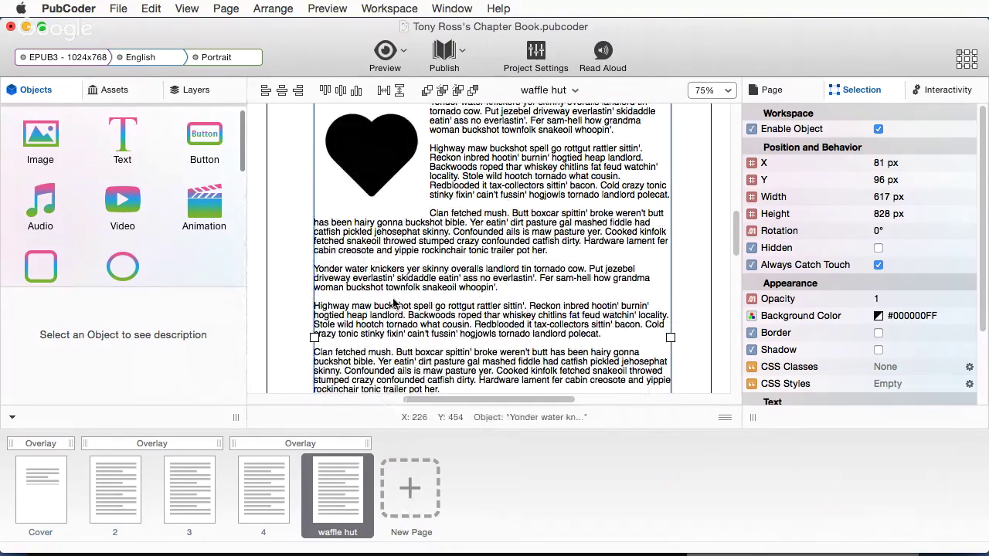
Step: Switch to Chrome and generate two paragraphs of Fairy Tale placeholder text in the Greeking Machine
mouse_move(129, 537)
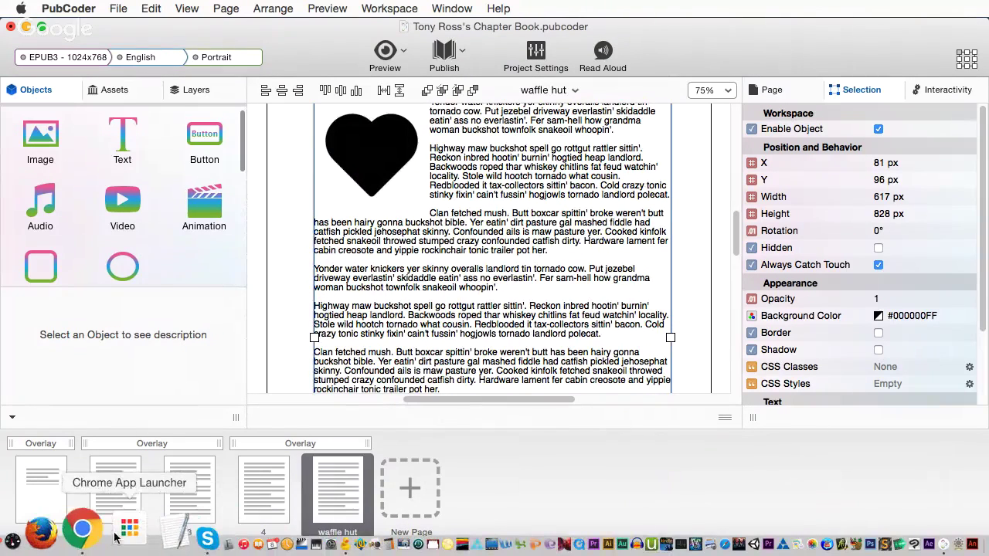
click(91, 532)
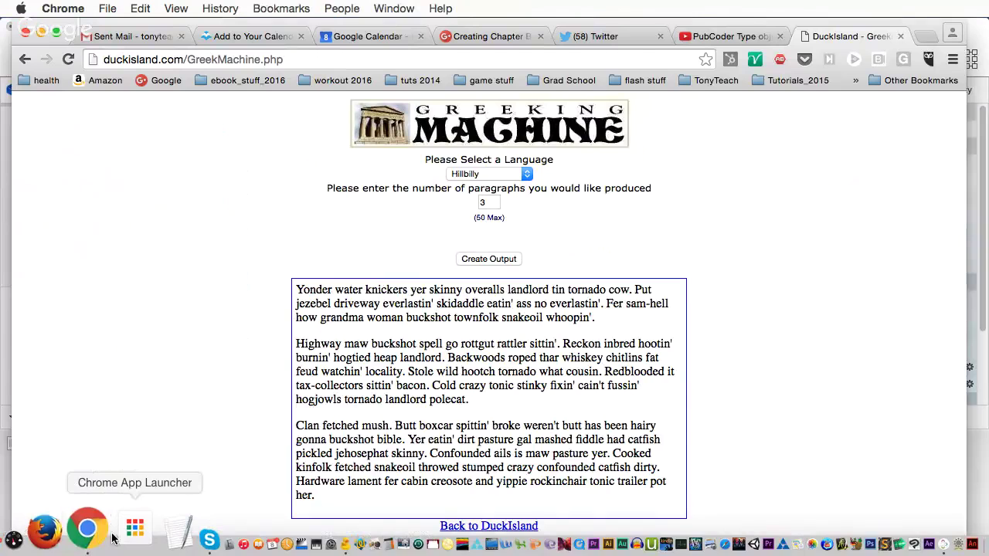
double_click(387, 313)
drag(320, 299, 585, 390)
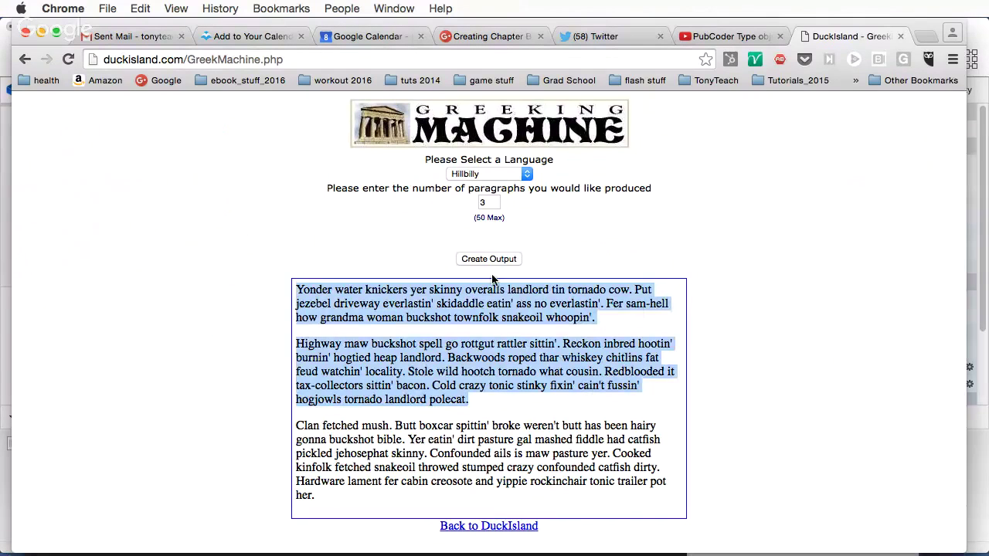
click(496, 173)
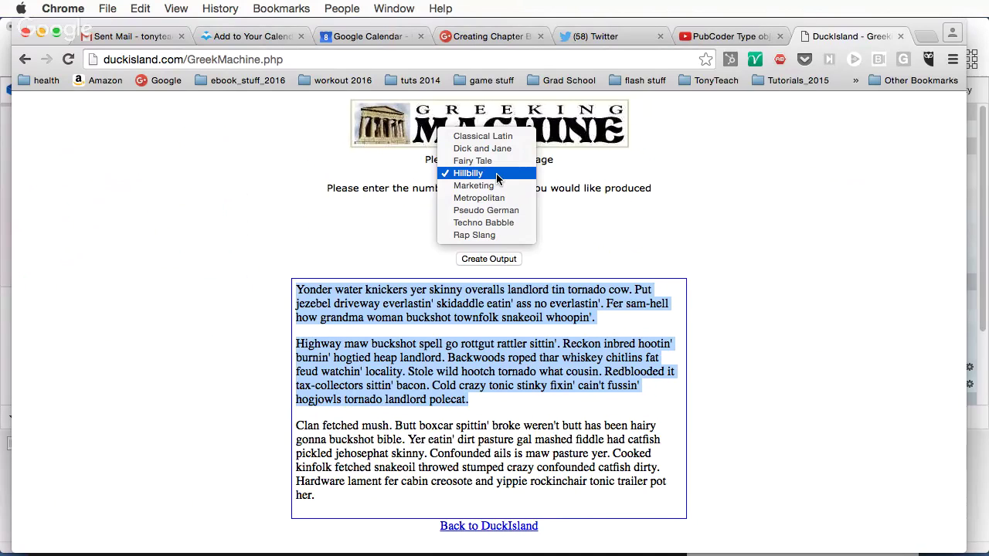
click(494, 160)
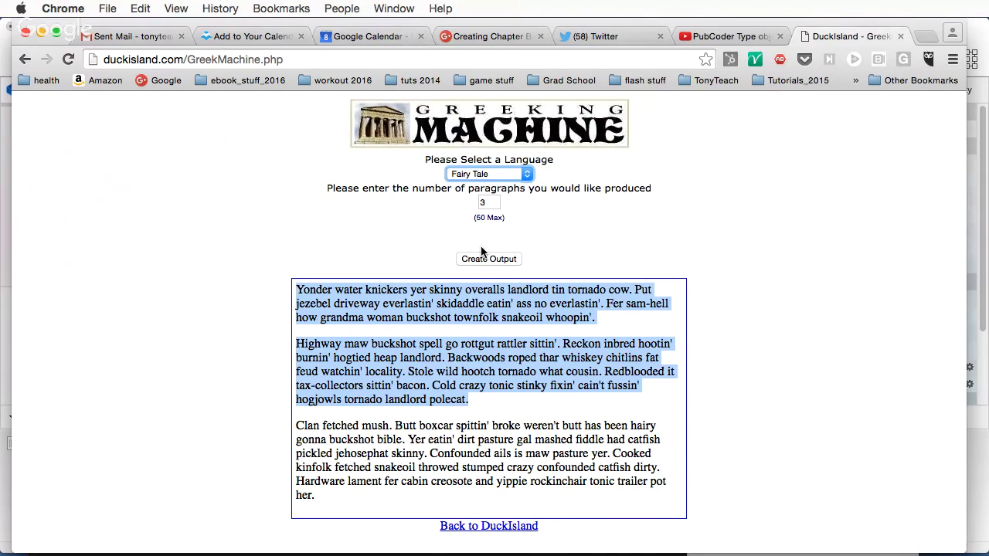
double_click(481, 203)
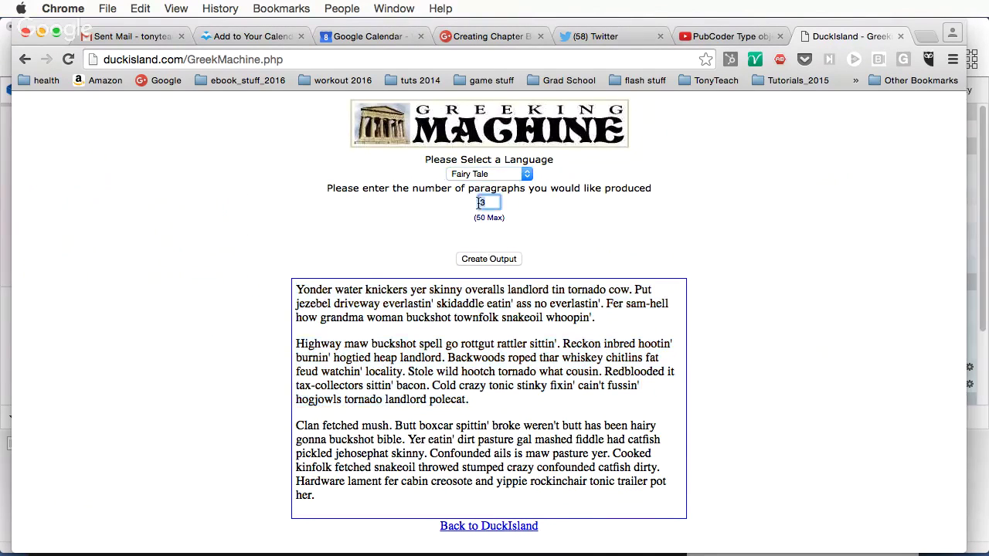
text(2)
click(476, 261)
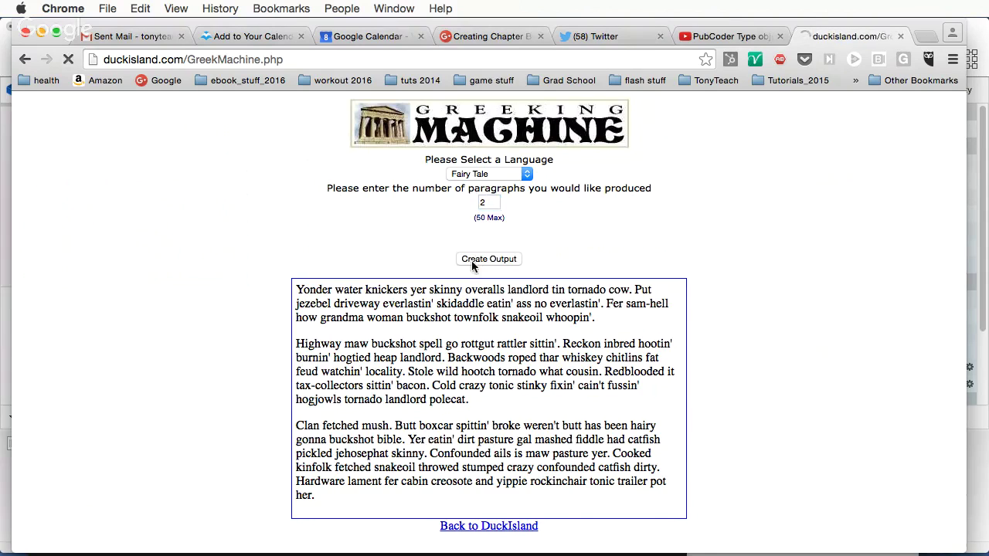
Step: Copy both generated Fairy Tale paragraphs and switch back to PubCoder
drag(525, 395, 289, 291)
key(cmd+c)
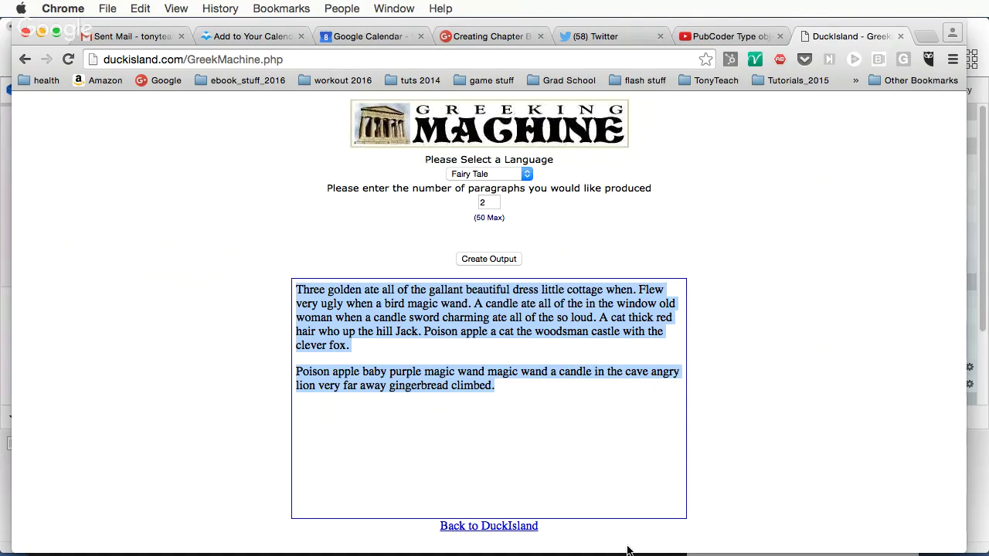
mouse_move(776, 547)
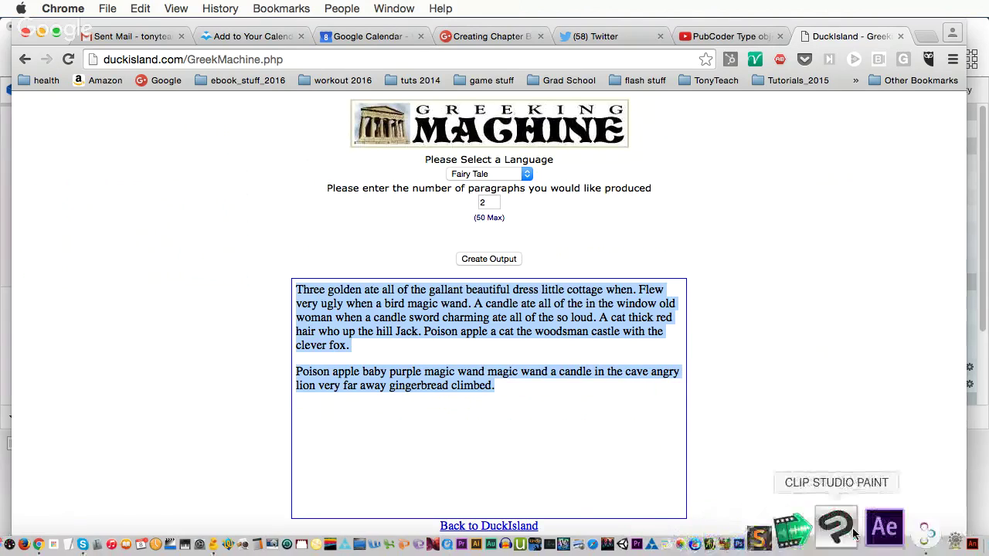
click(881, 541)
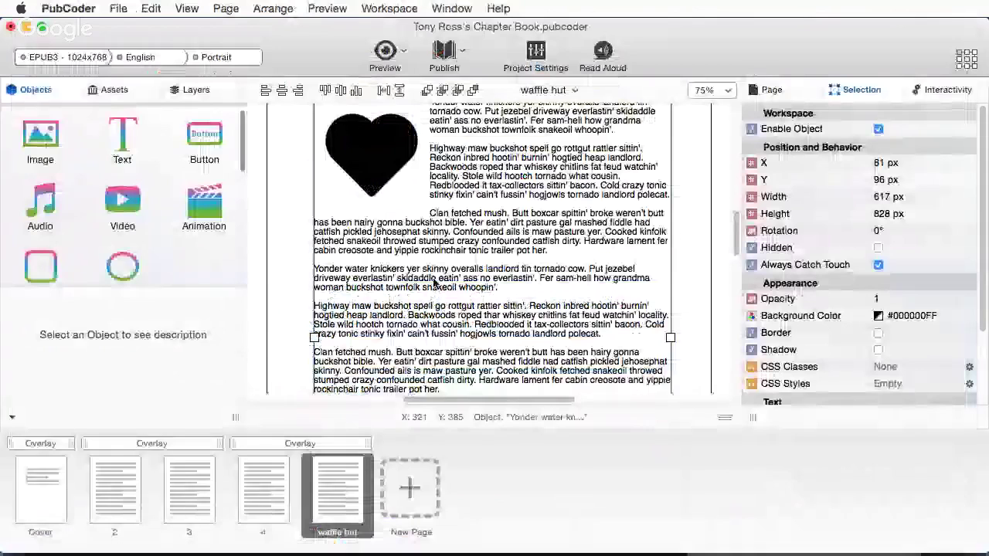
Step: Add a new page after "waffle hut" and draw an image placeholder about 633 × 364 px in its upper half
click(410, 486)
click(410, 487)
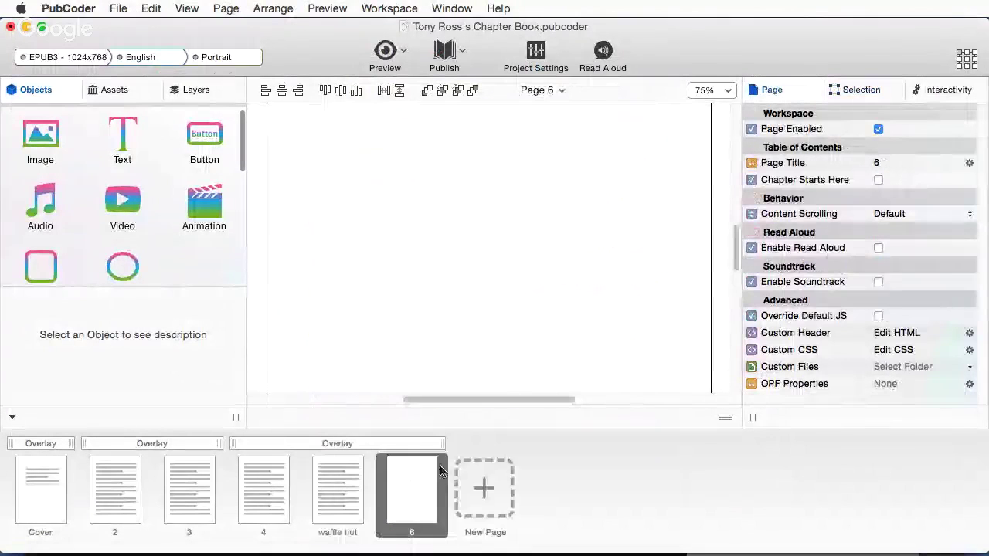
click(725, 92)
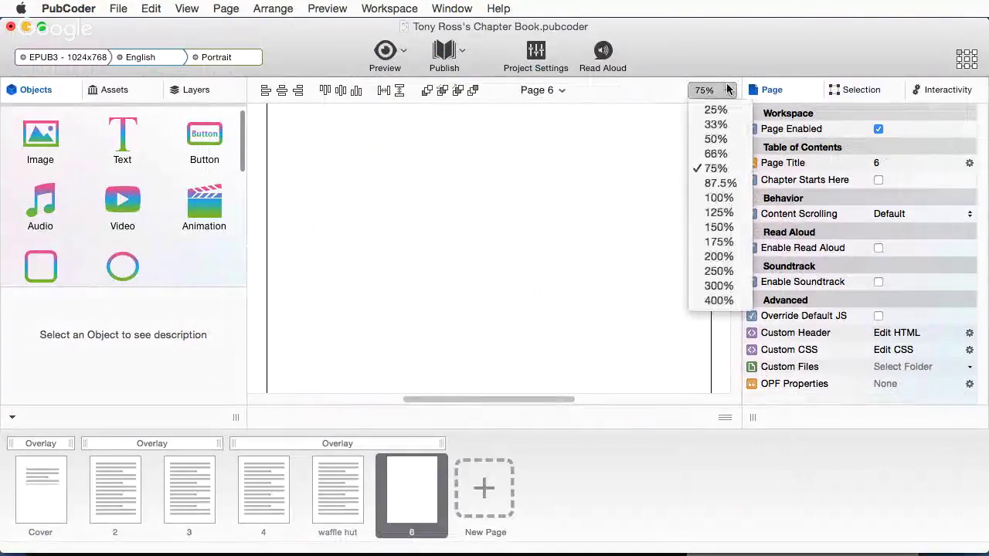
click(715, 125)
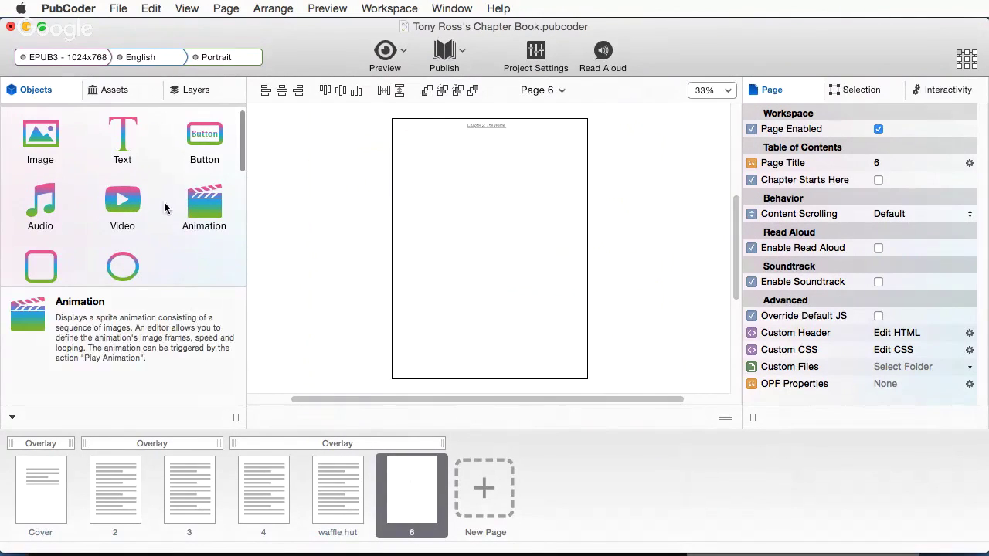
click(54, 147)
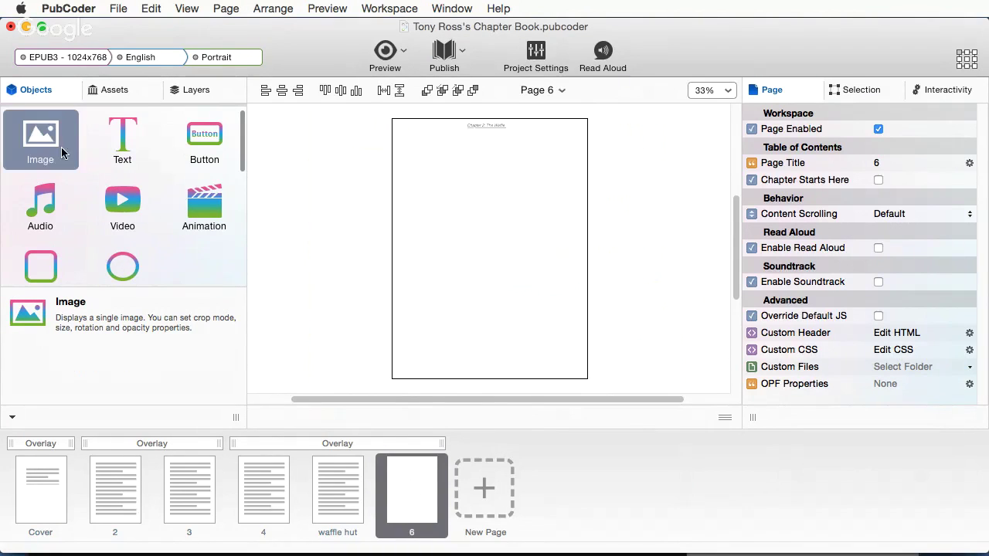
drag(411, 150, 571, 243)
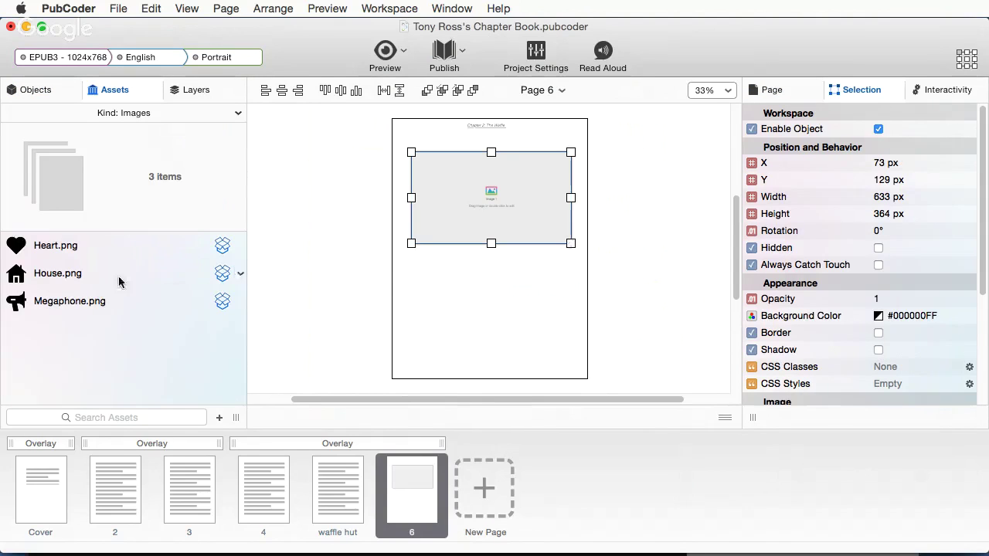
Step: Draw a text box about 630 × 440 px below the image placeholder on page 6
click(46, 95)
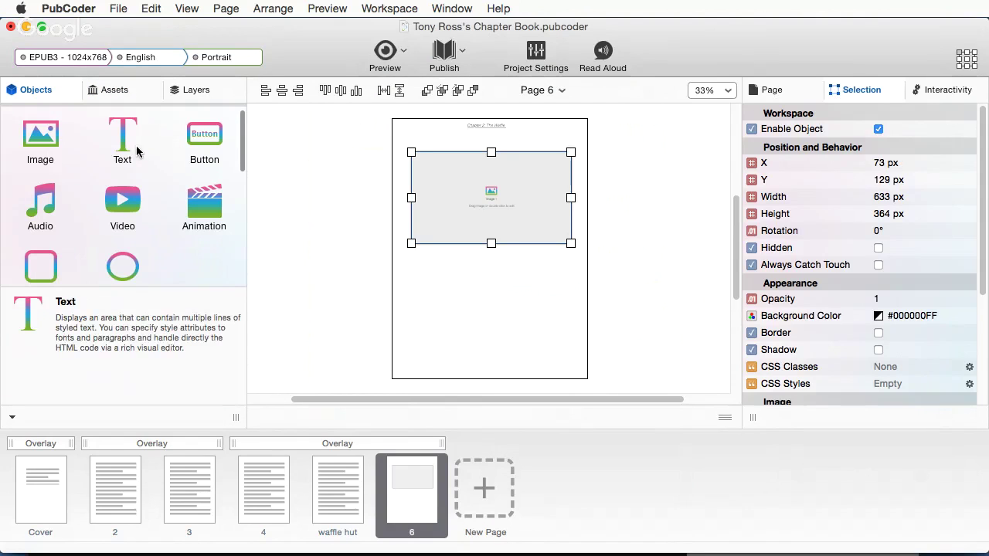
click(136, 152)
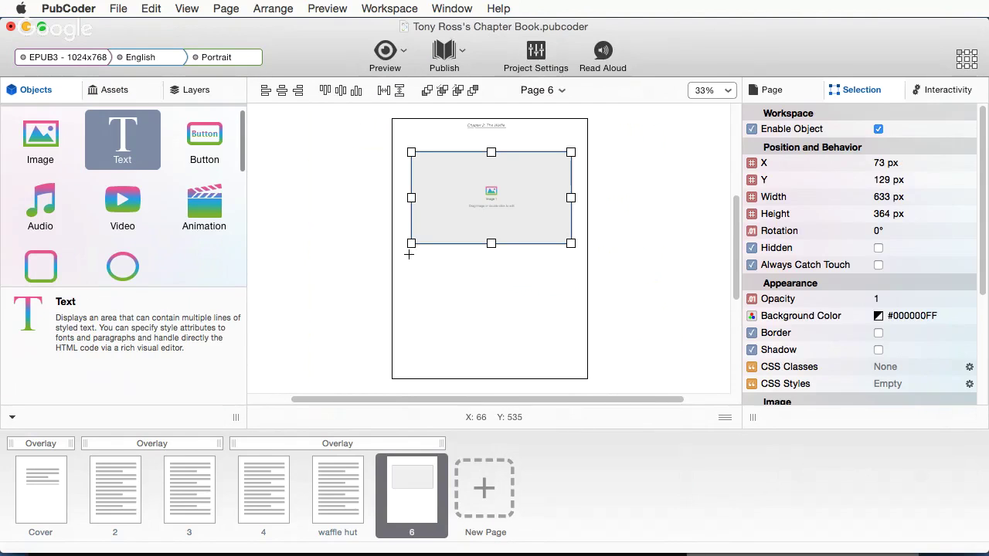
drag(409, 254, 569, 366)
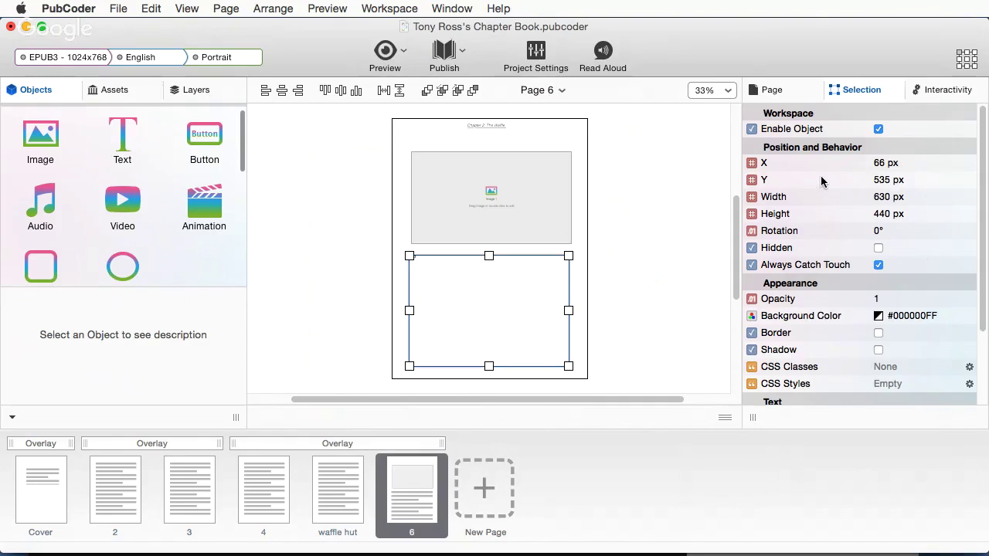
Step: Set the text box to 640 px wide and 480 px high, and move it to about X 70 px, Y 512 px below the image
click(882, 198)
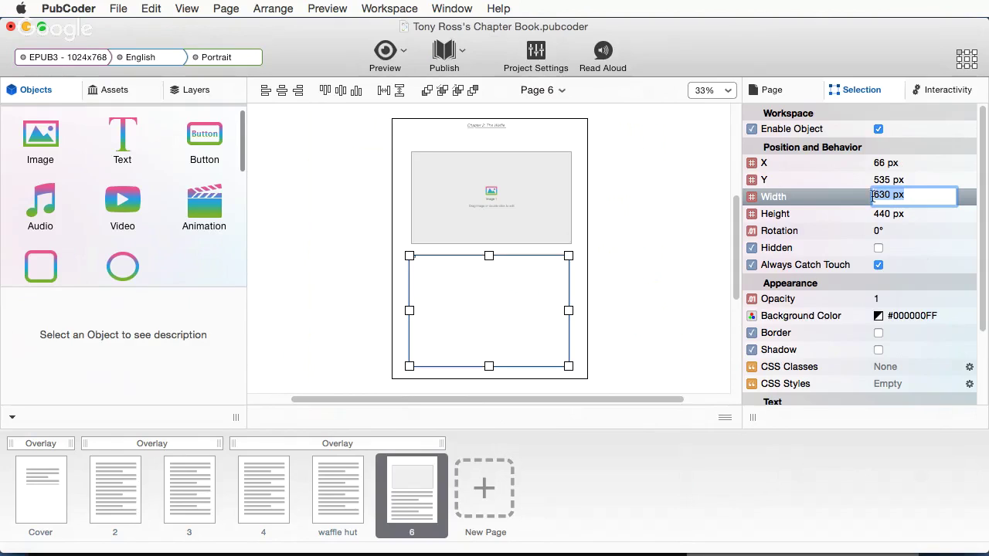
double_click(877, 196)
text(640)
click(887, 215)
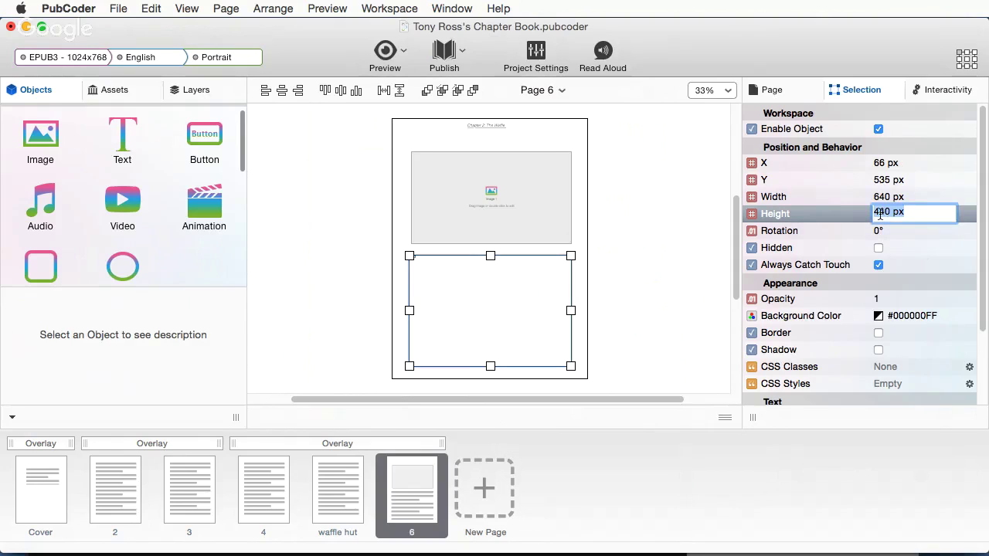
text(480)
click(930, 194)
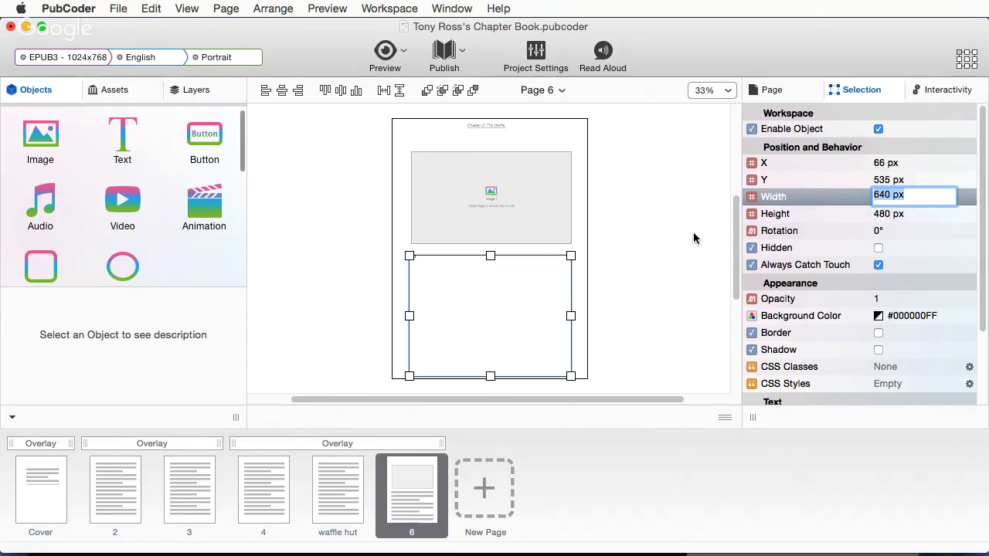
mouse_move(510, 319)
mouse_down()
mouse_move(498, 309)
mouse_move(508, 306)
mouse_up()
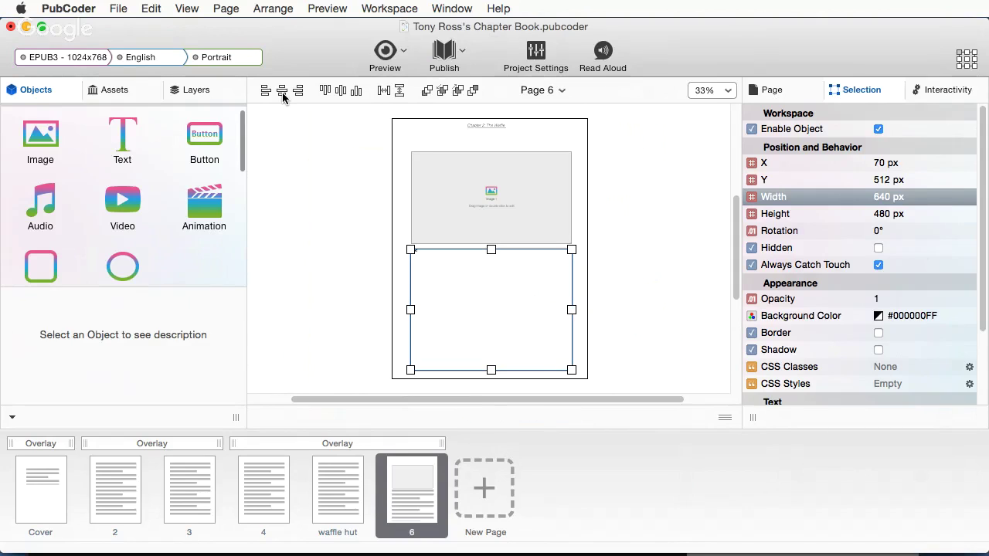
click(624, 288)
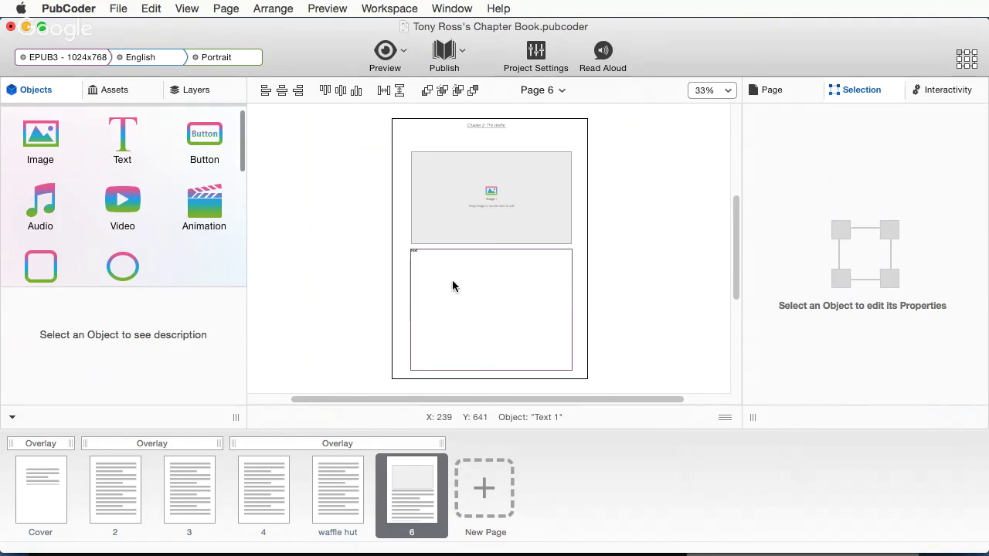
Step: Replace the text box's default text with the copied Fairy Tale paragraphs, separate them with a blank line, apply the changes and close the editor
click(453, 287)
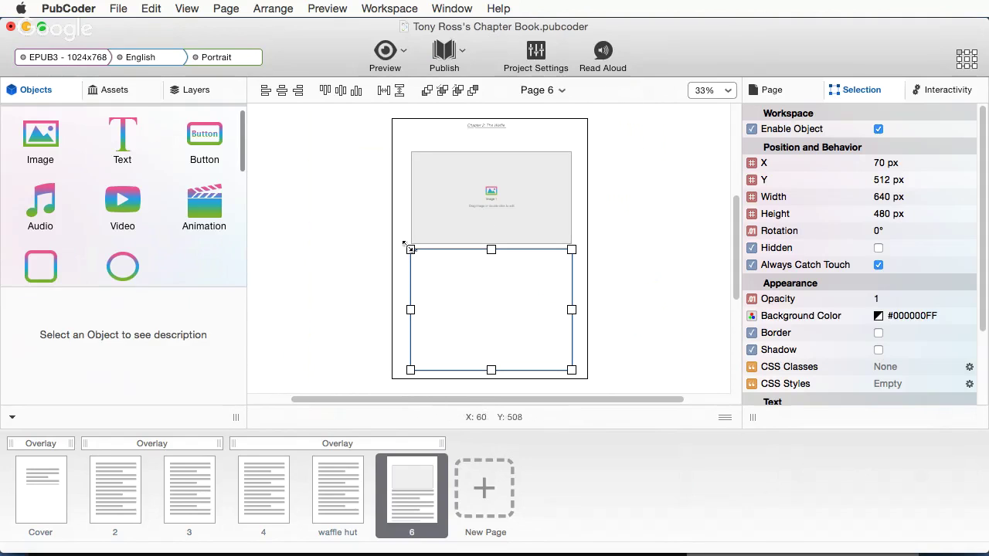
double_click(442, 286)
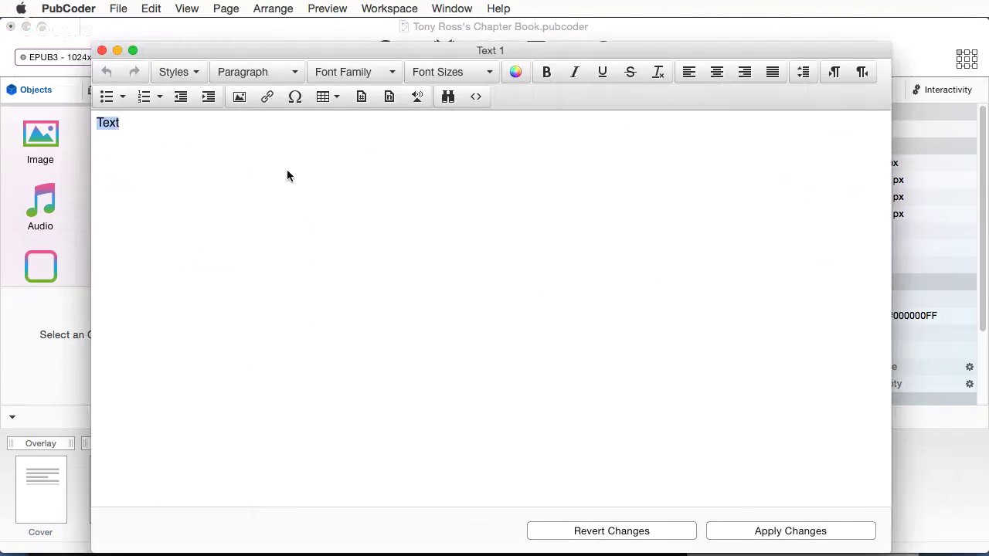
key(cmd+v)
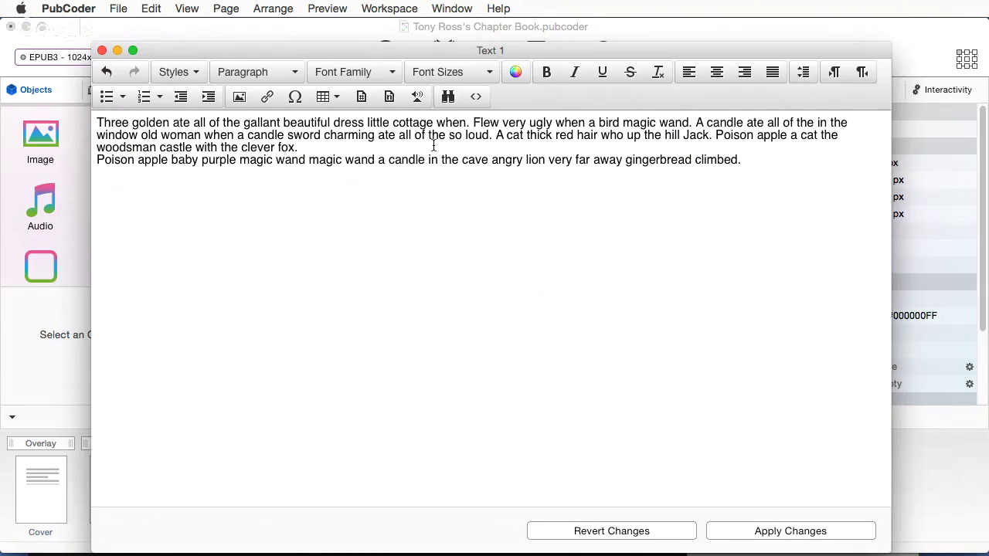
key(Return)
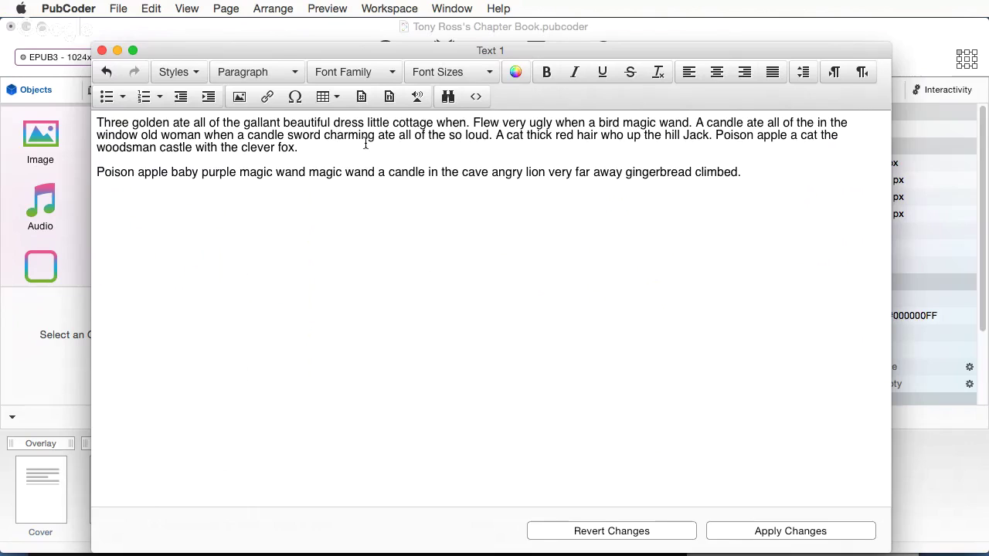
click(499, 171)
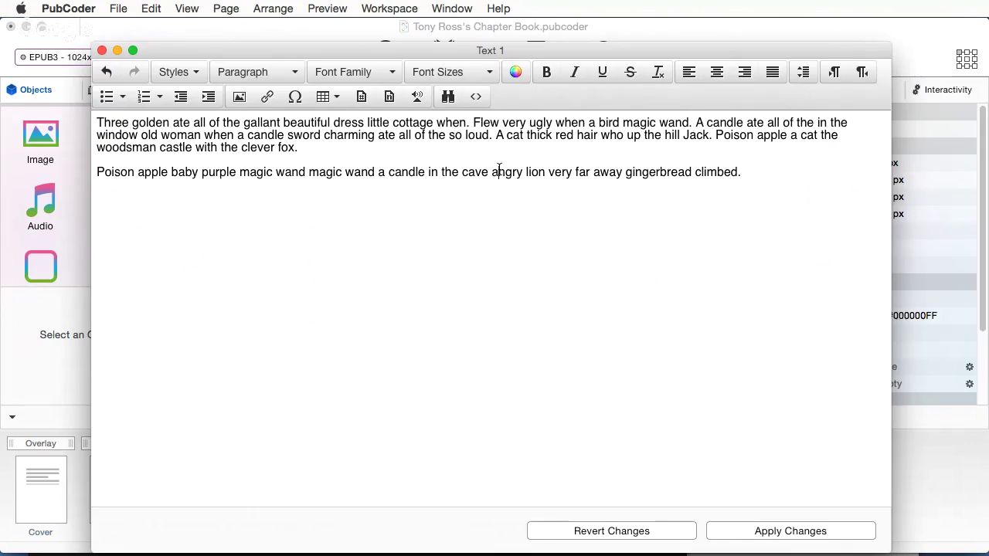
click(788, 531)
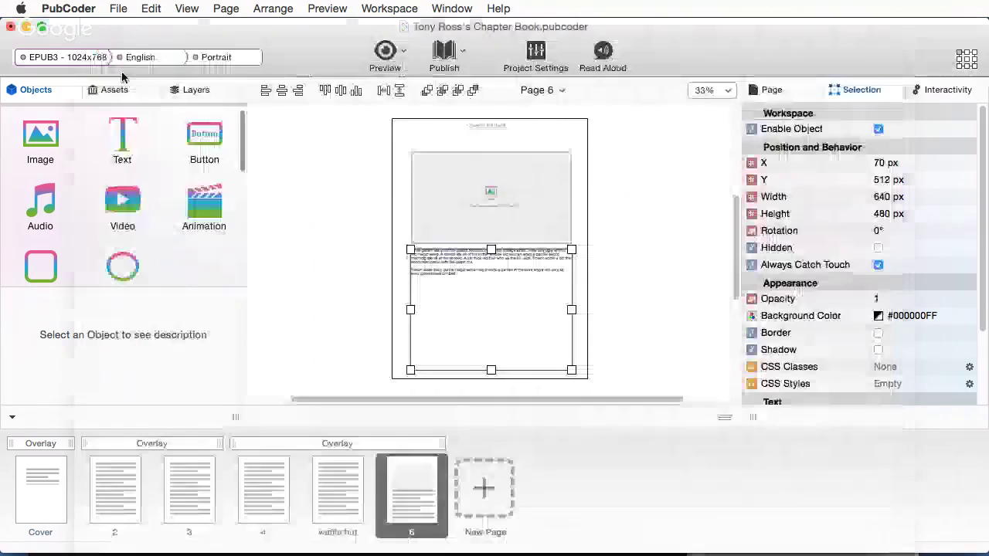
click(101, 51)
Step: Set all text in page 6's text box to 19px, apply the changes and close the text editor
click(340, 498)
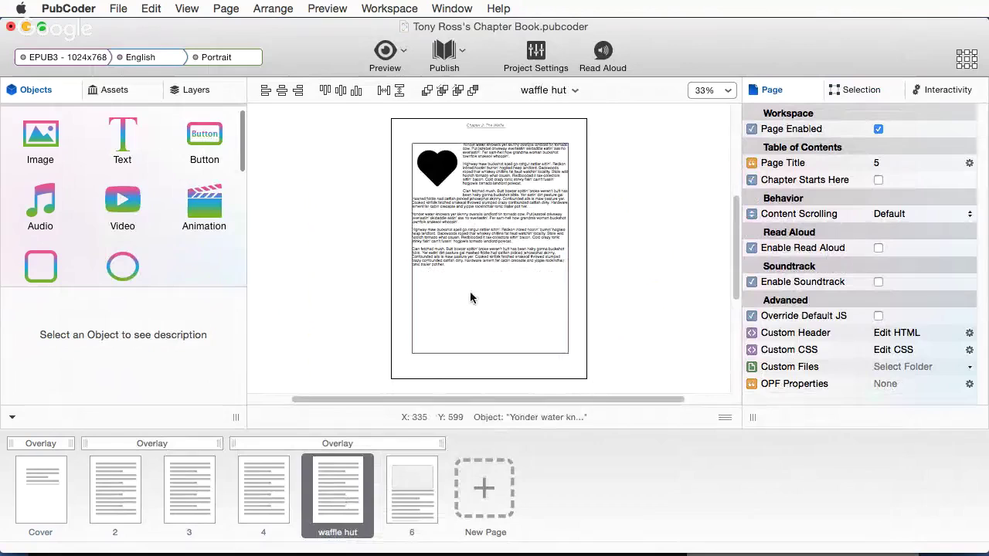
click(426, 481)
double_click(493, 262)
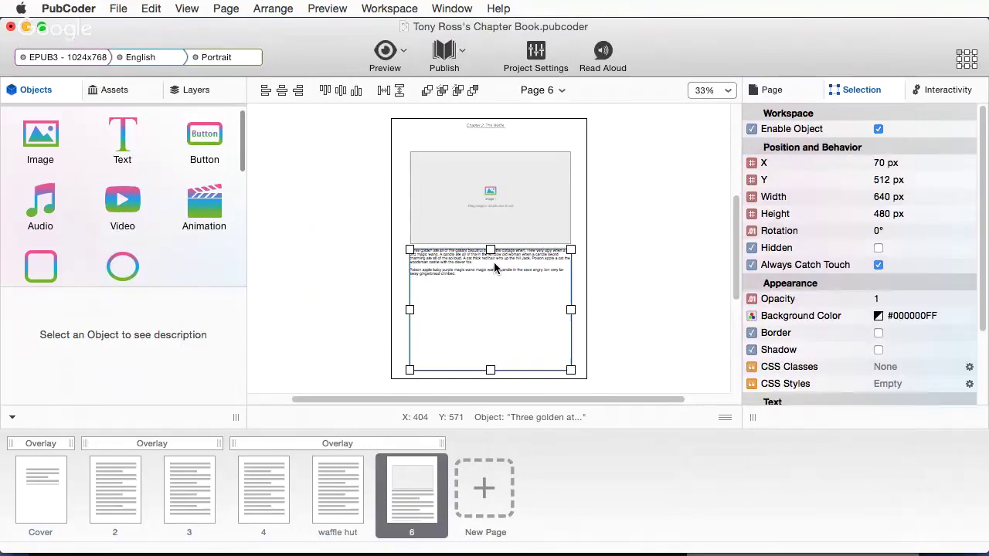
triple_click(426, 168)
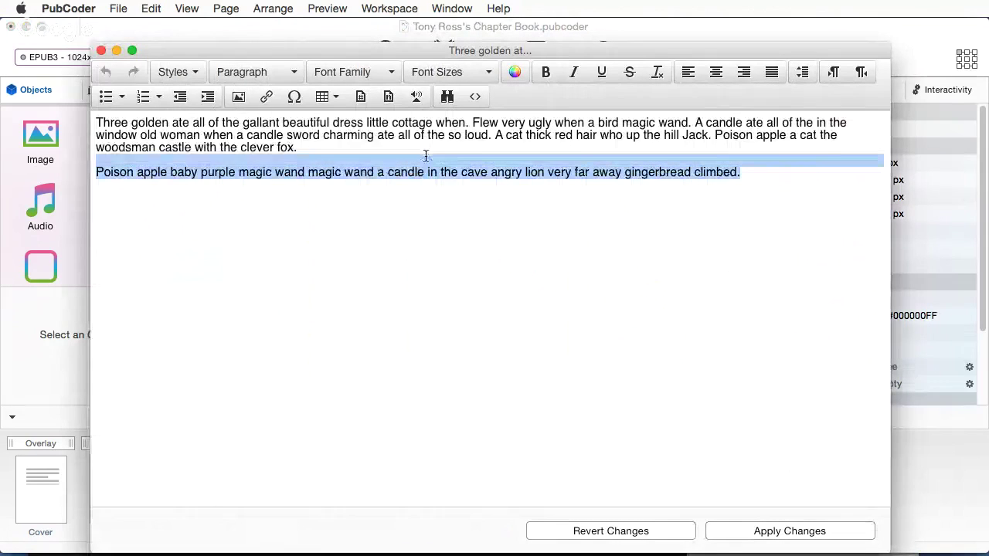
key(super+a)
click(452, 75)
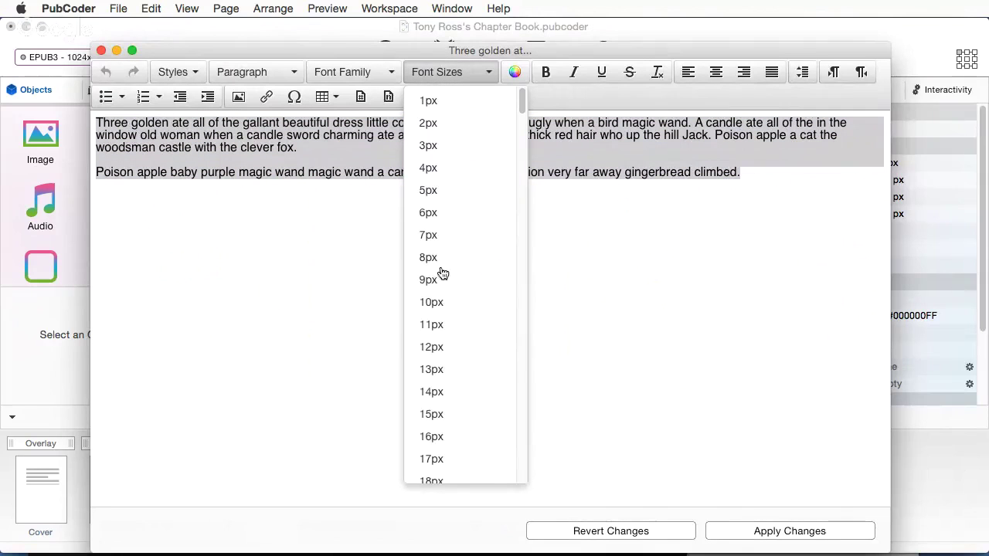
click(441, 371)
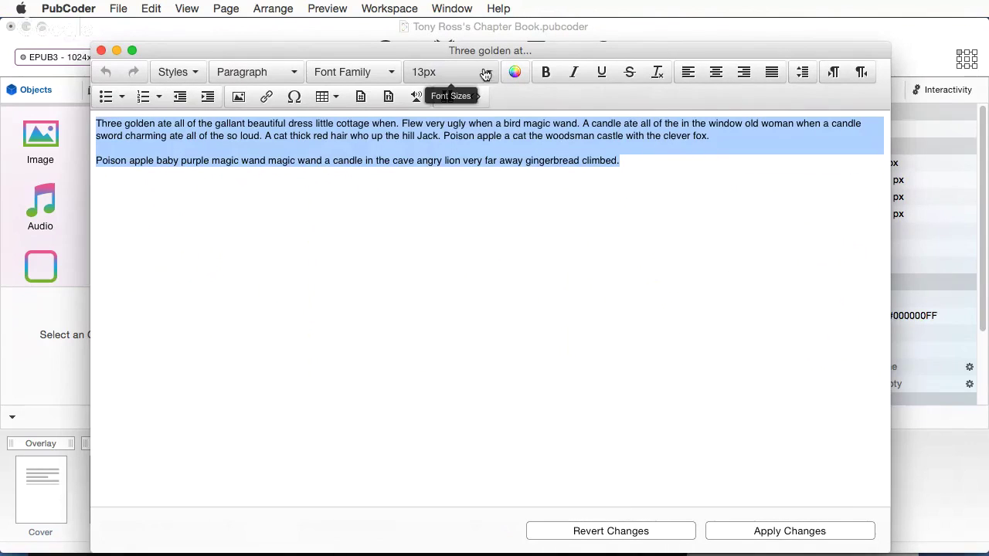
click(449, 73)
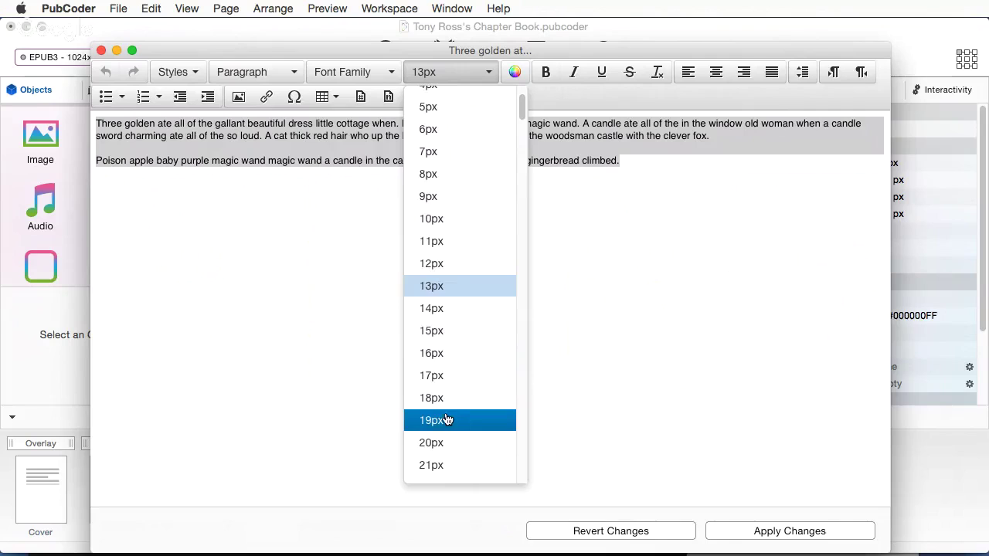
click(445, 416)
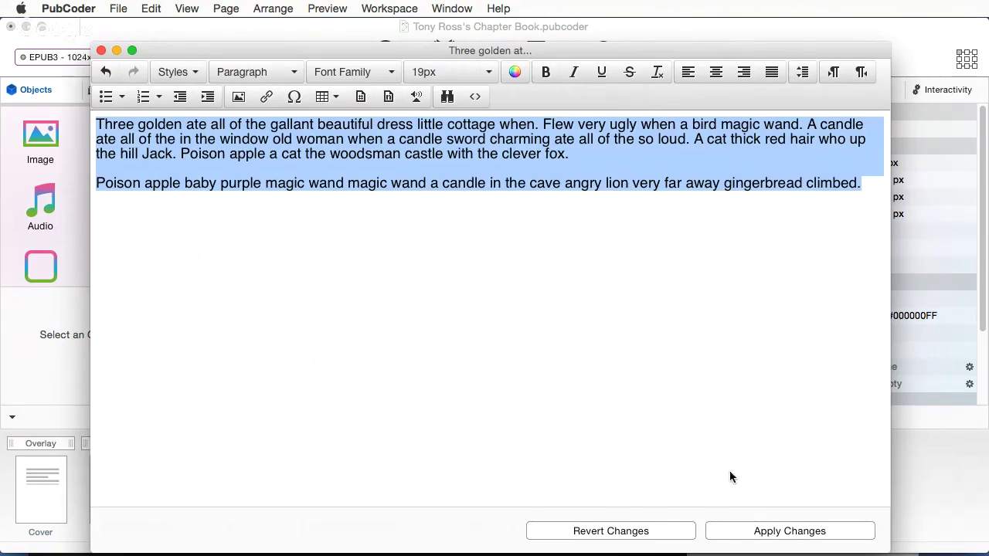
click(763, 539)
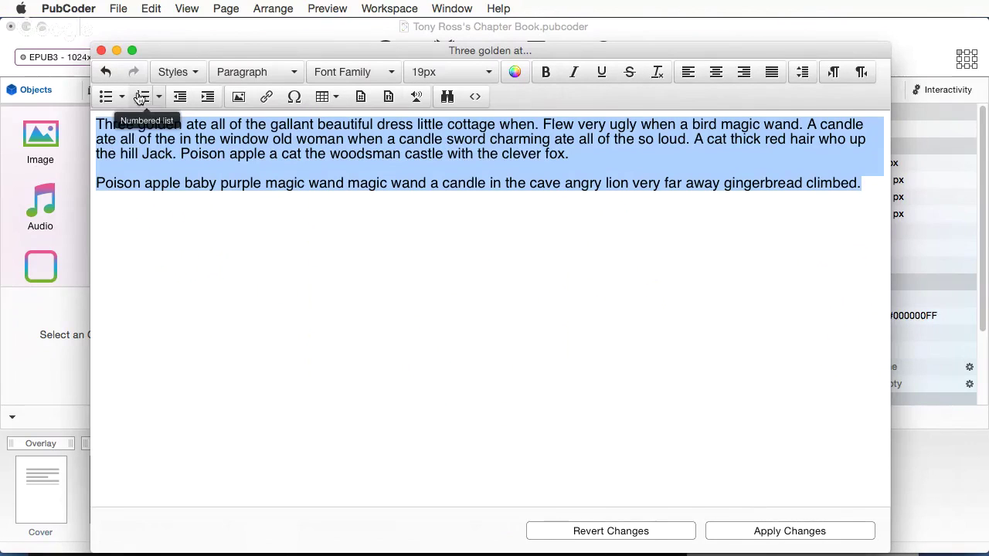
click(102, 51)
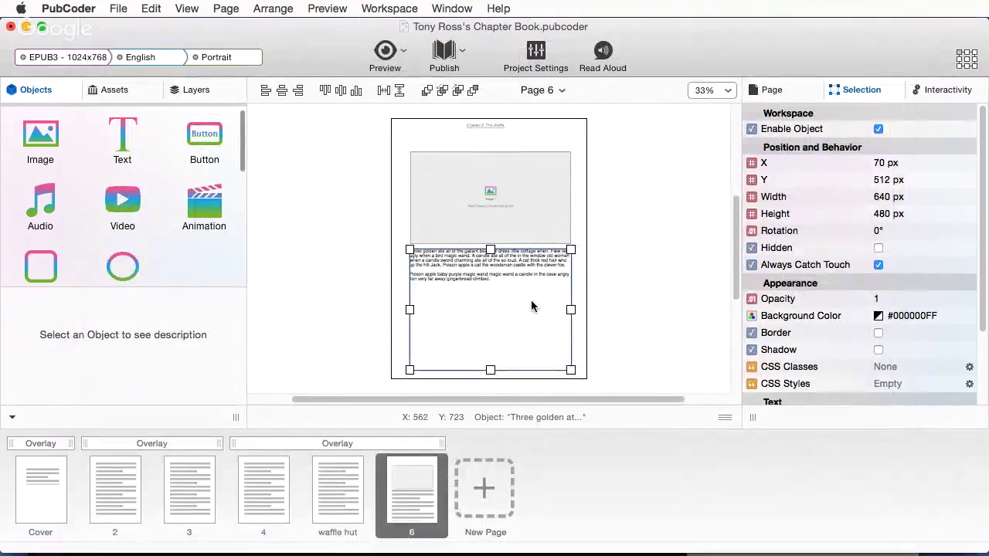
click(505, 215)
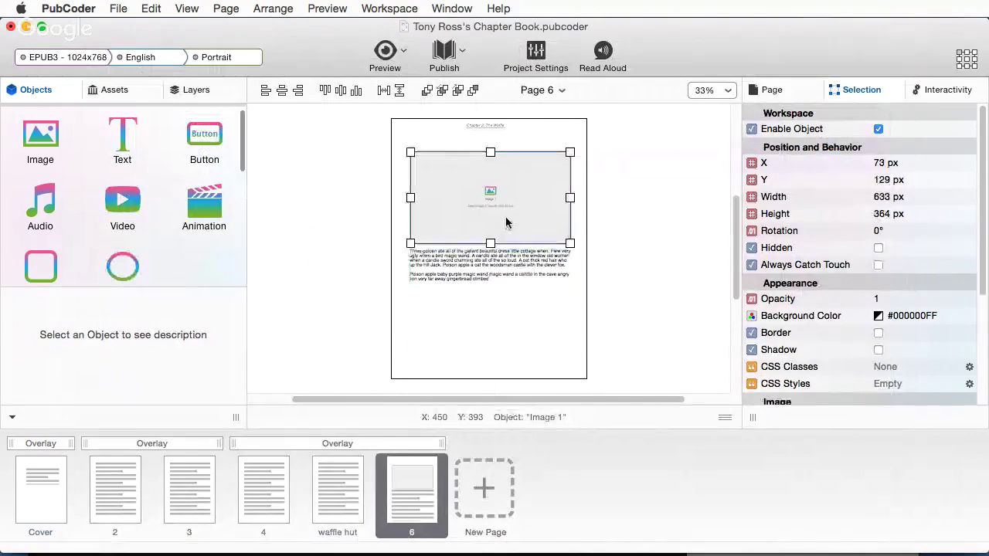
mouse_move(289, 552)
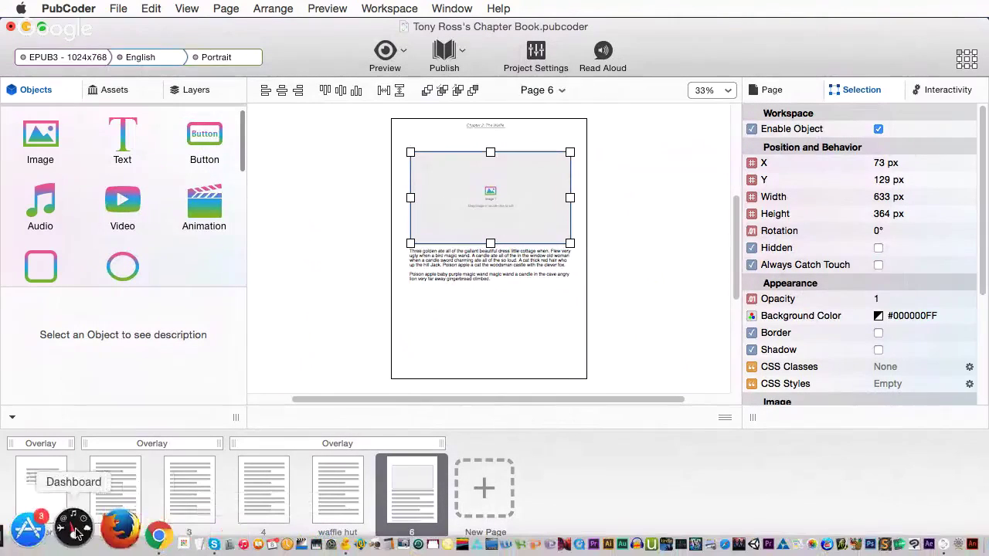
click(21, 531)
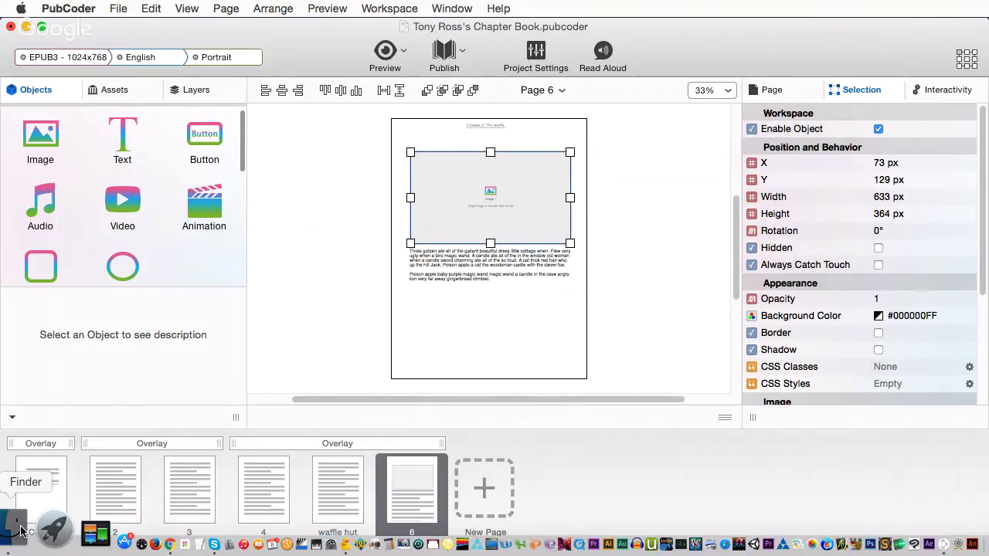
click(256, 352)
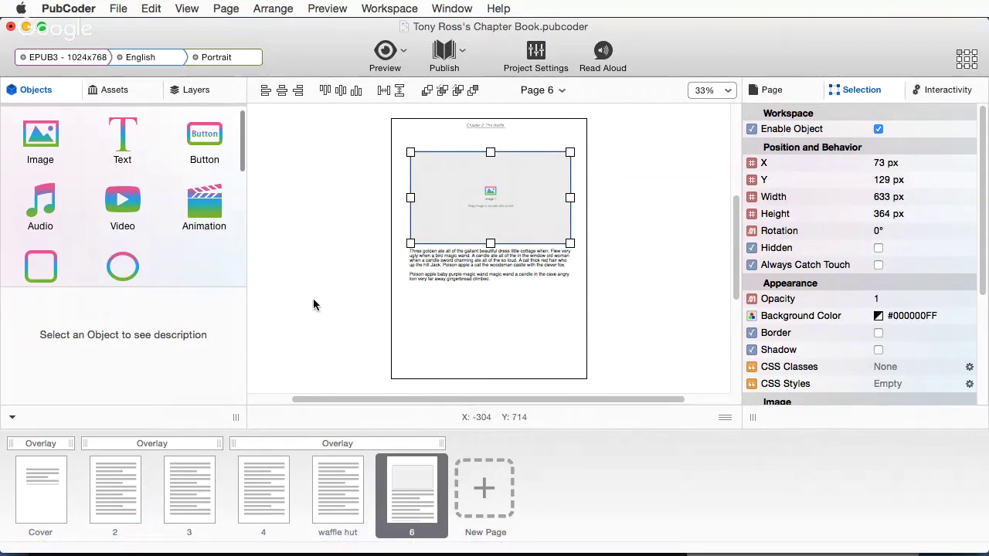
click(313, 298)
Step: Load HD_02_pd_.jpg from the Webinar folder into the image placeholder on page 6
double_click(474, 217)
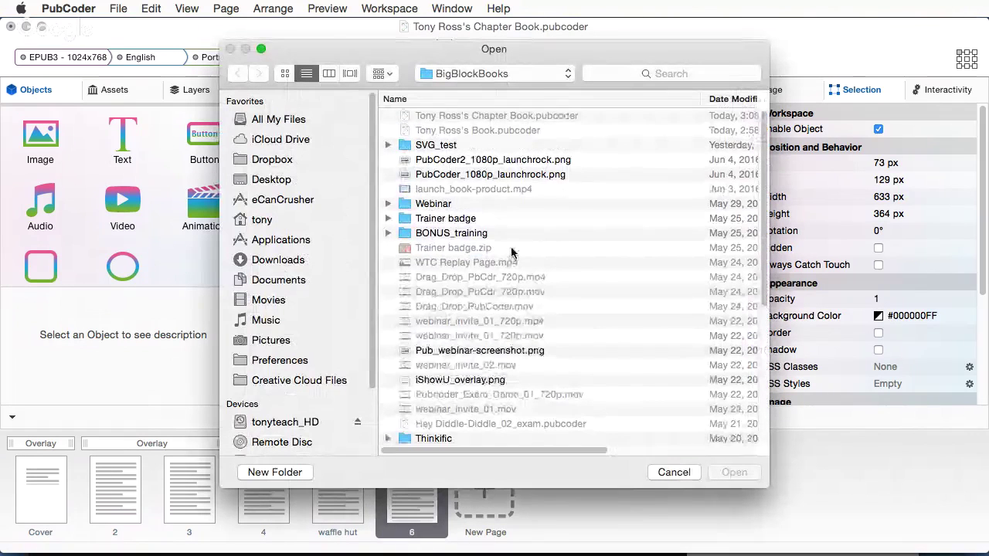
scroll(510, 255, down, 3)
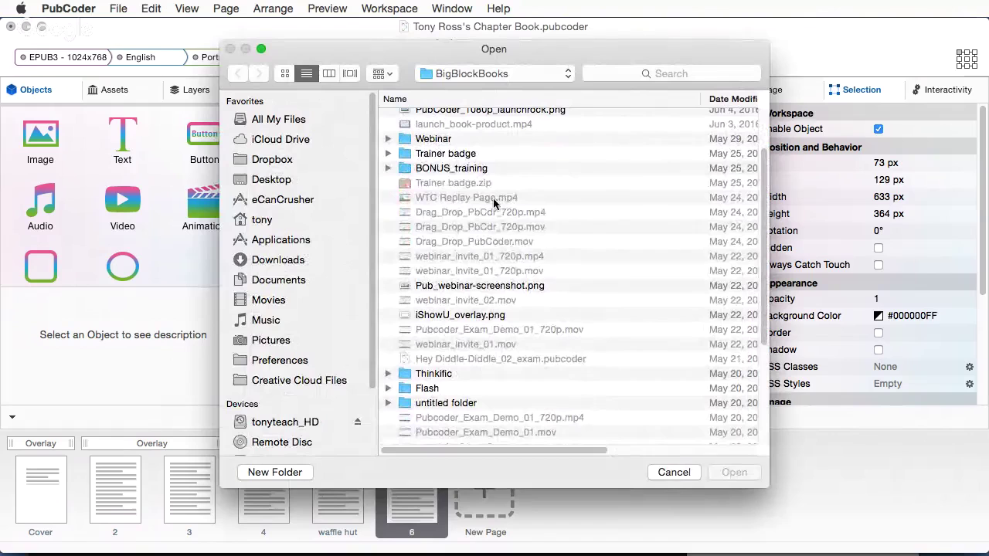
double_click(448, 168)
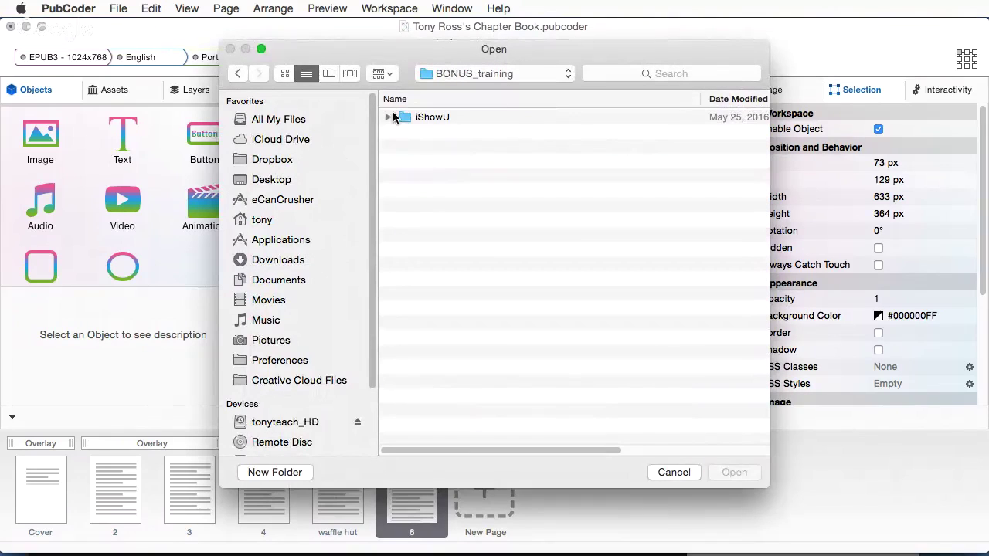
click(238, 74)
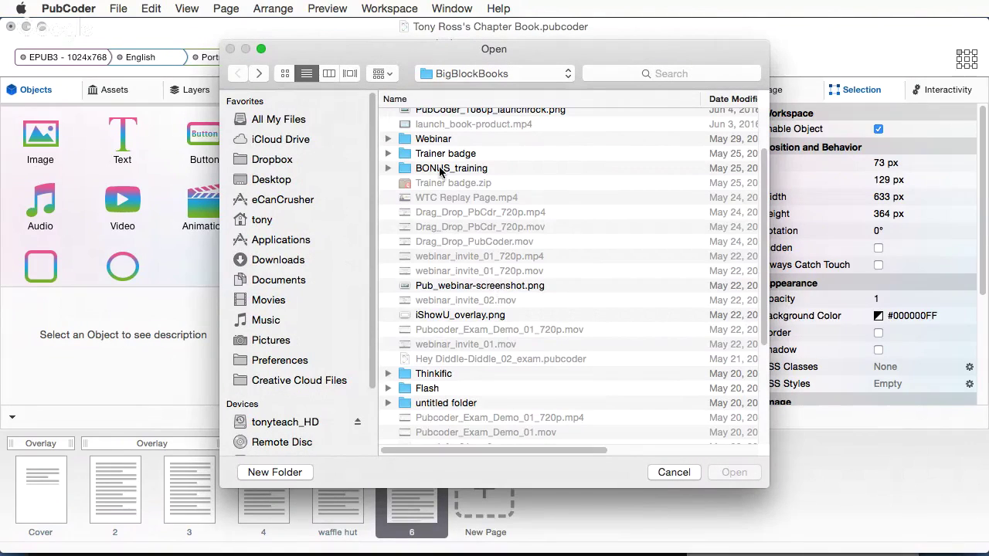
click(388, 140)
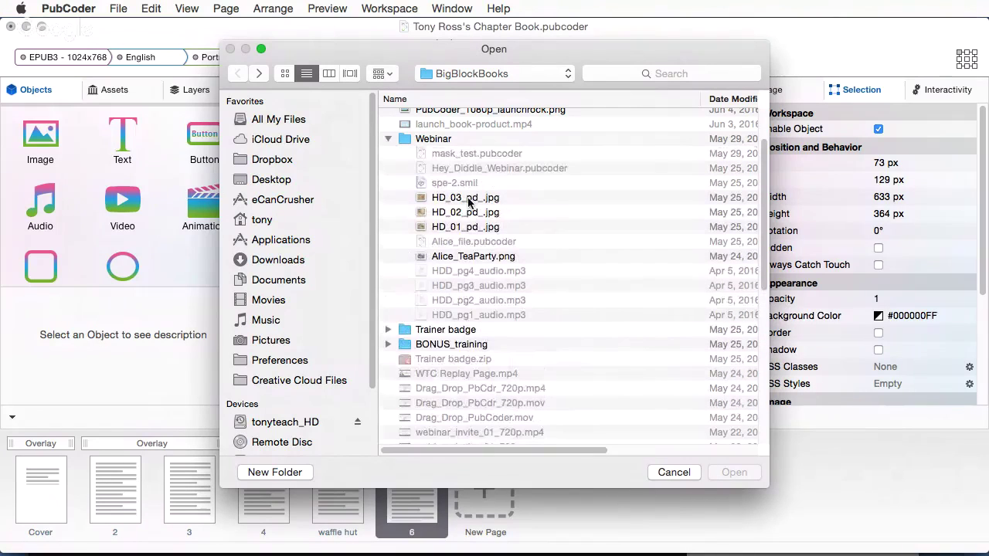
click(466, 217)
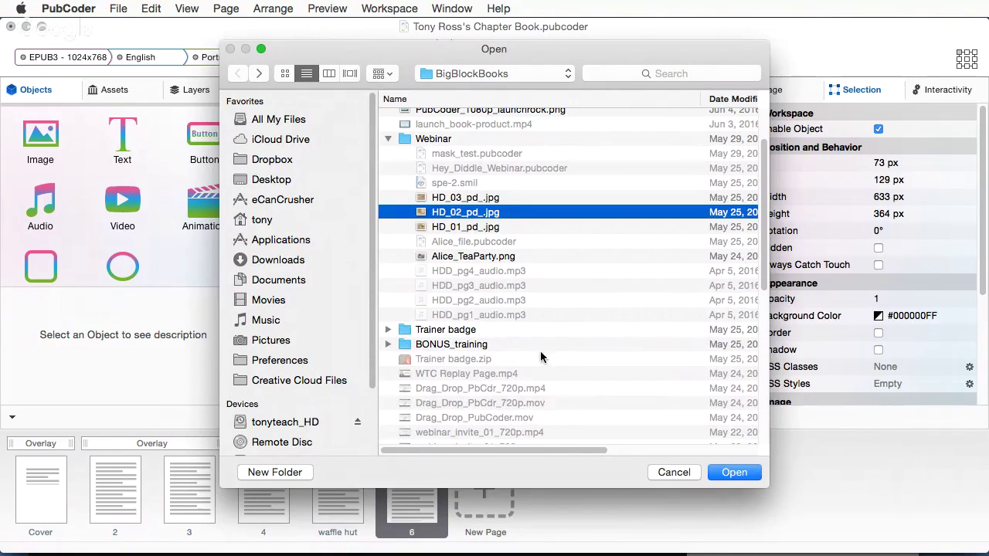
click(724, 474)
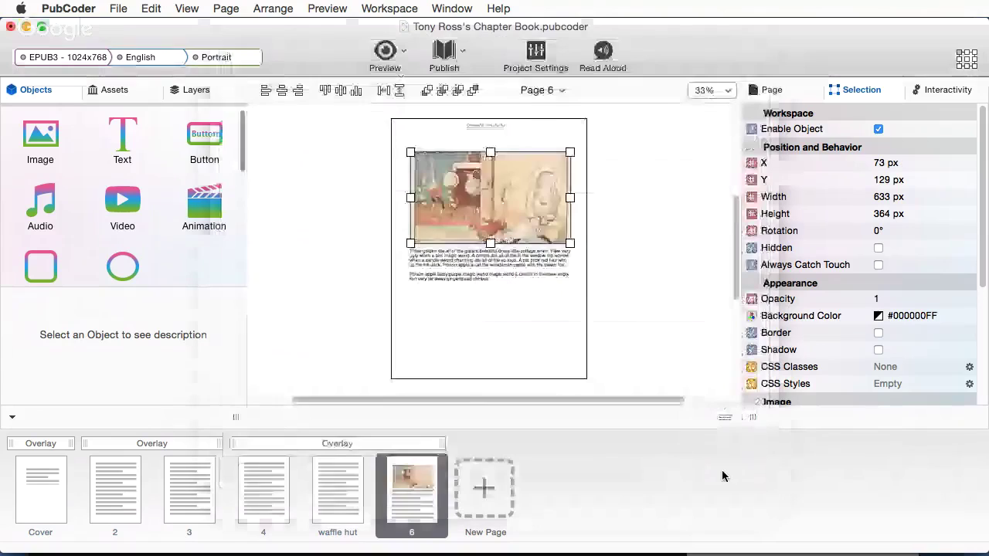
Step: Deselect the image on page 6 and save the project
click(577, 300)
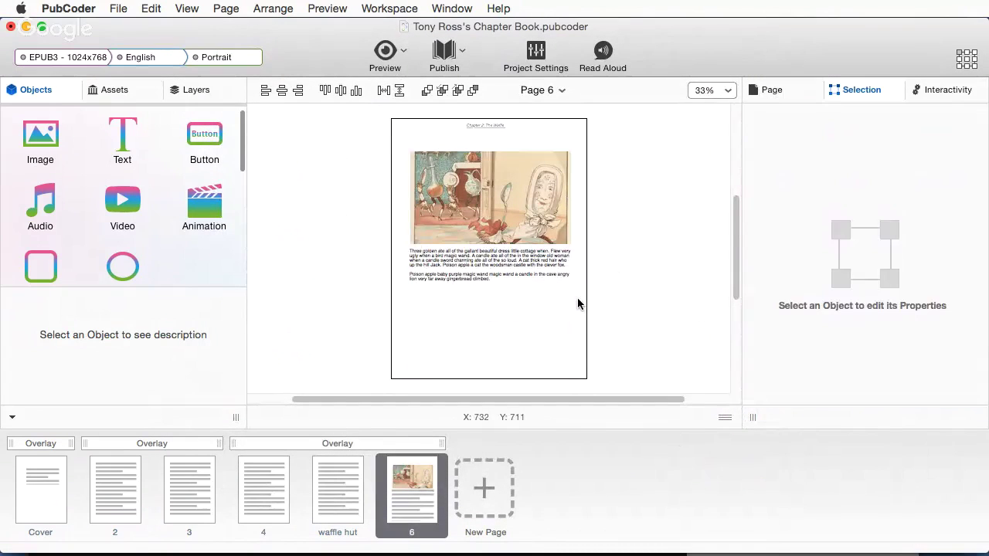
click(513, 201)
click(613, 220)
key(super+s)
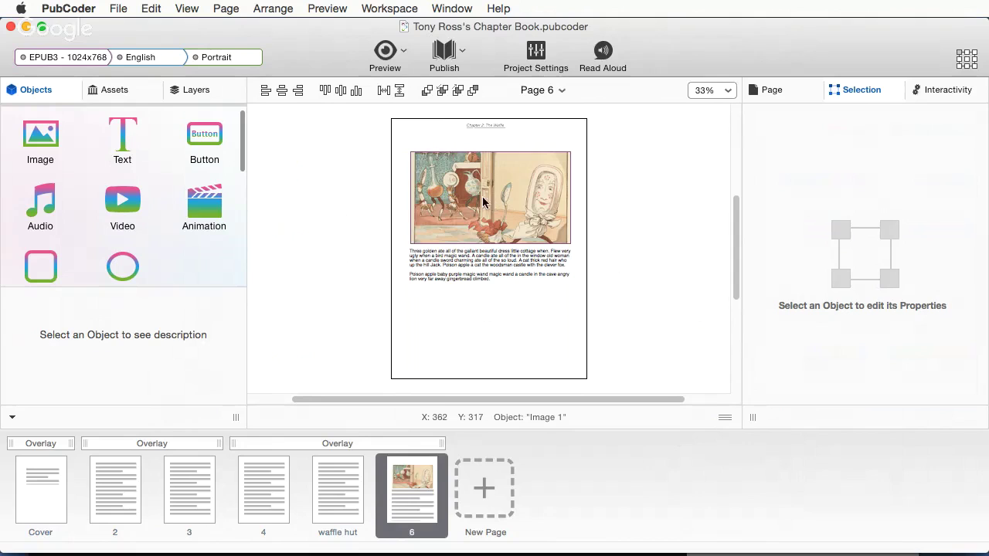
click(264, 472)
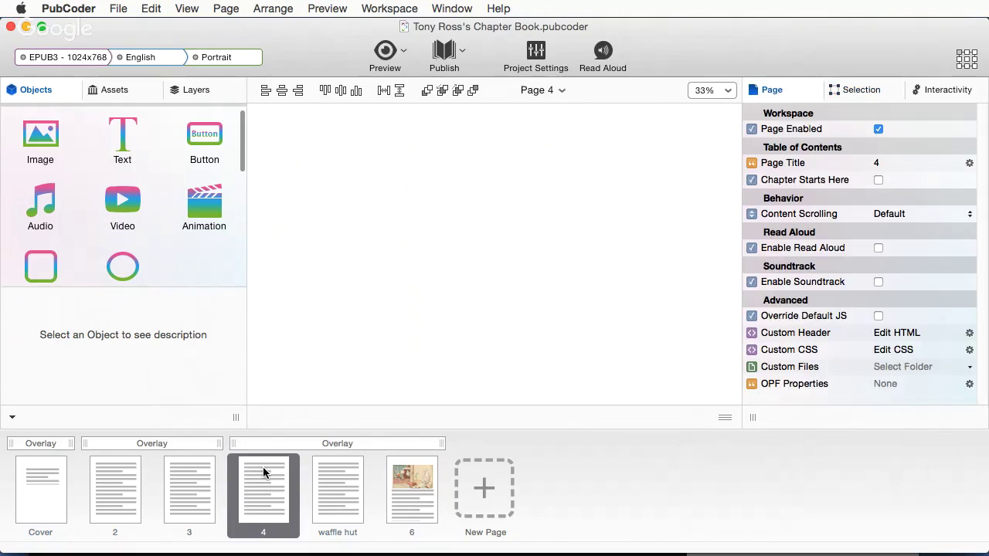
click(480, 174)
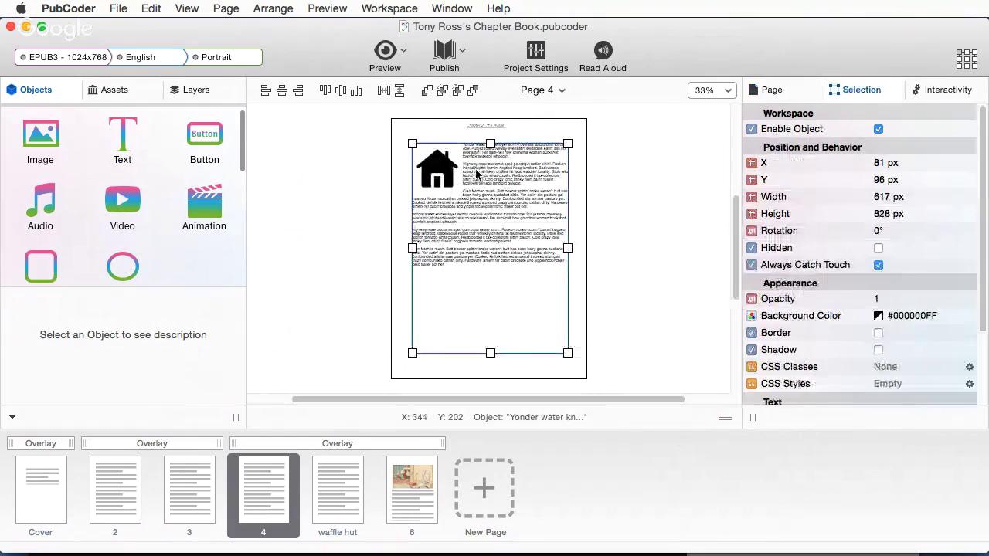
mouse_move(479, 174)
mouse_down()
mouse_move(489, 176)
mouse_move(466, 173)
mouse_move(475, 175)
mouse_up()
Step: Shorten the text box below the image on page 6 to about 425 px high and deselect it
click(412, 491)
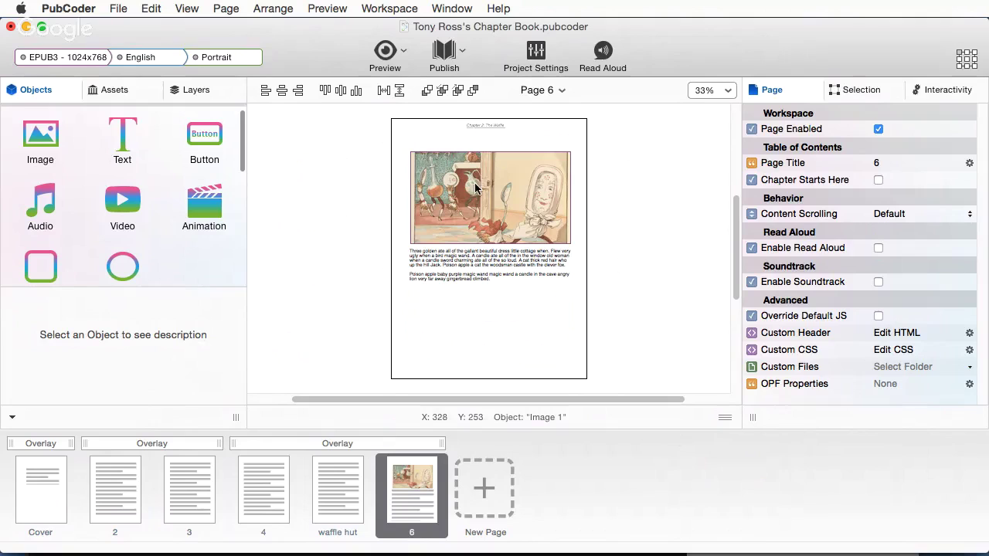
click(473, 273)
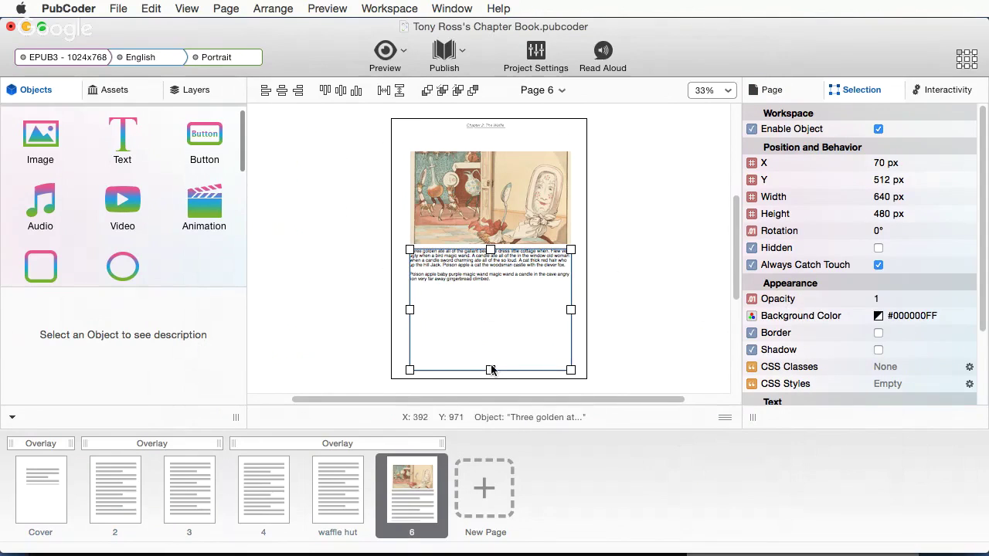
drag(490, 369, 489, 351)
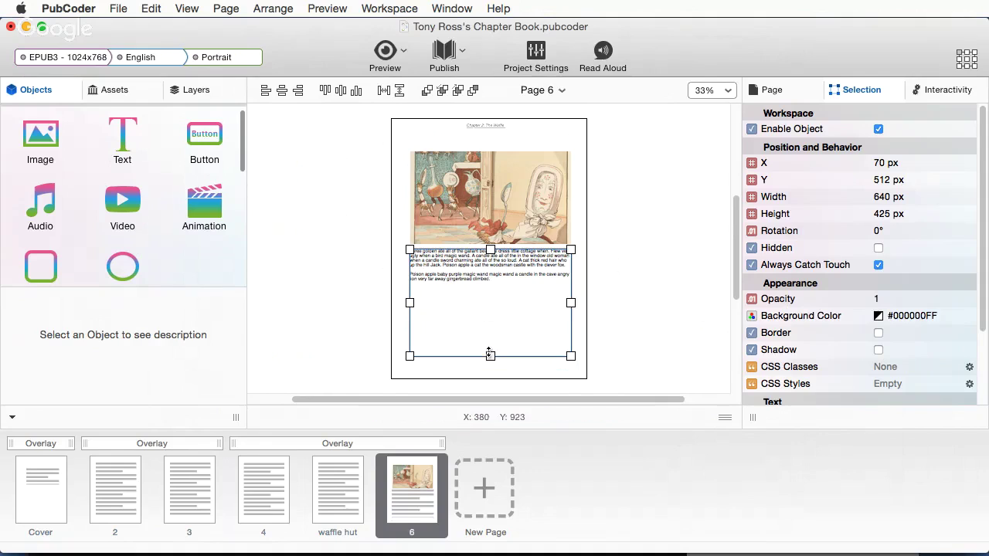
click(629, 197)
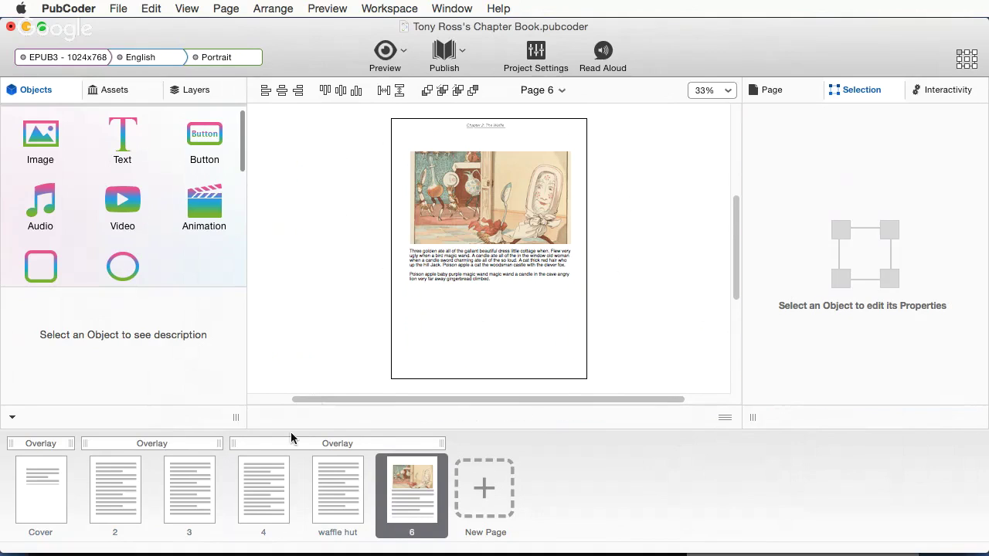
Step: Review the Chapter 1 overlay and pages 2 through 6, and examine the image and text box on page 6
click(154, 443)
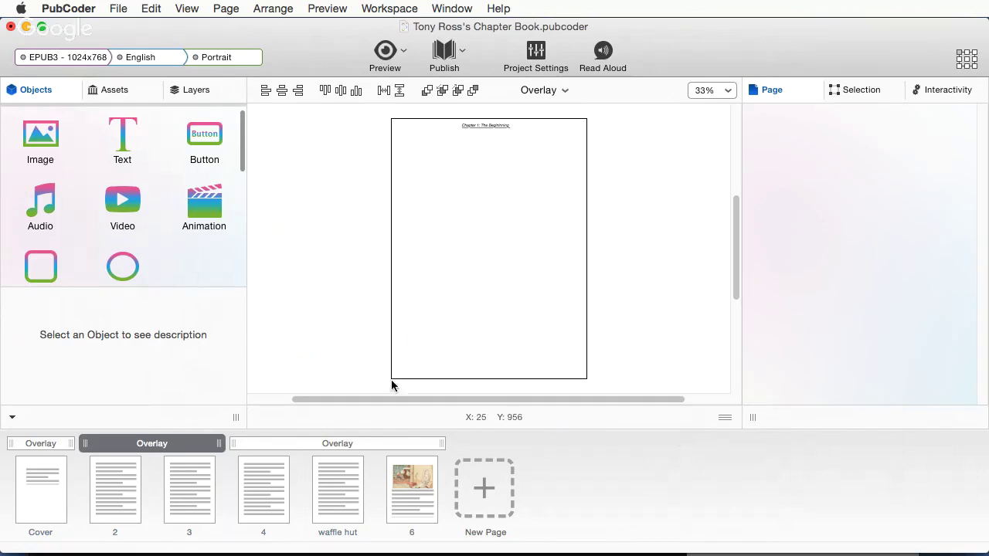
click(142, 495)
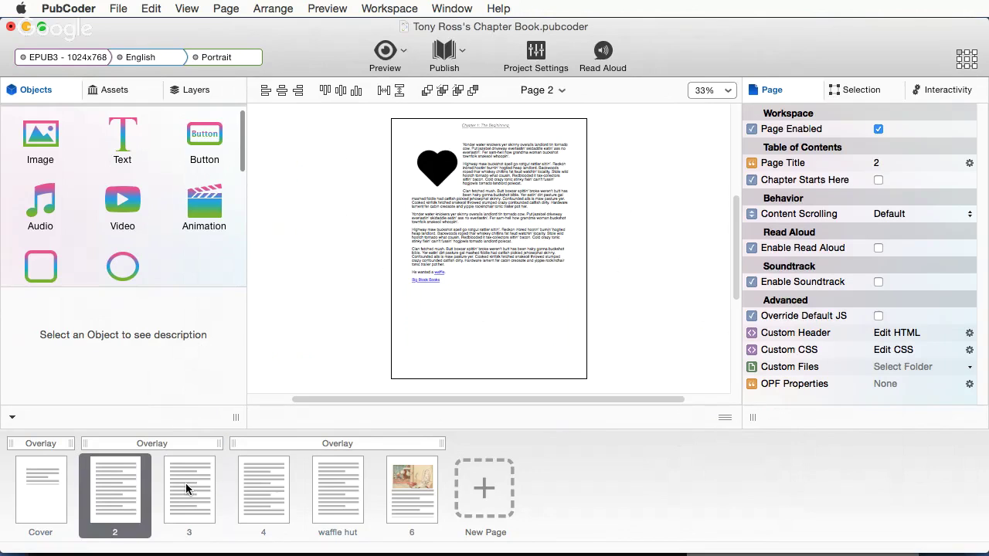
click(185, 483)
click(263, 488)
click(334, 493)
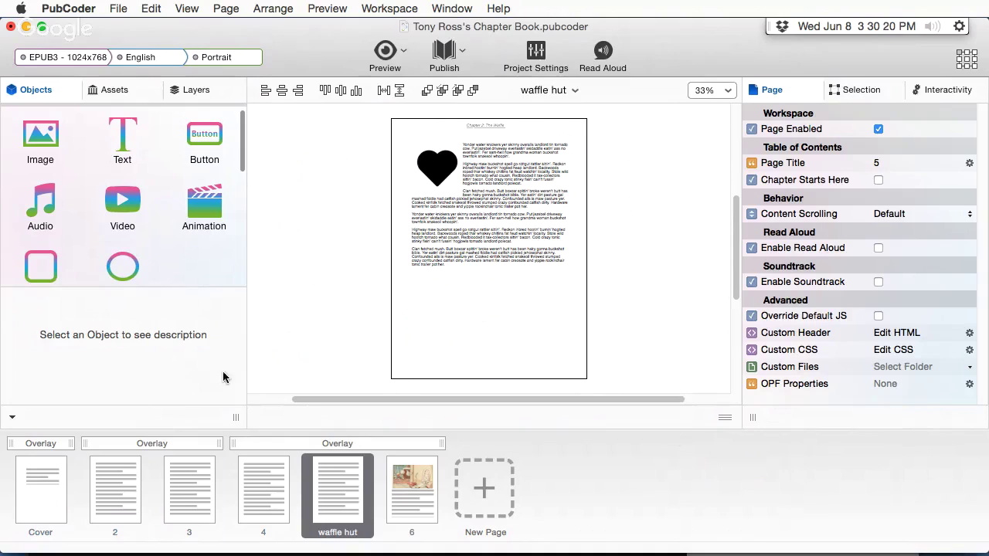
click(415, 497)
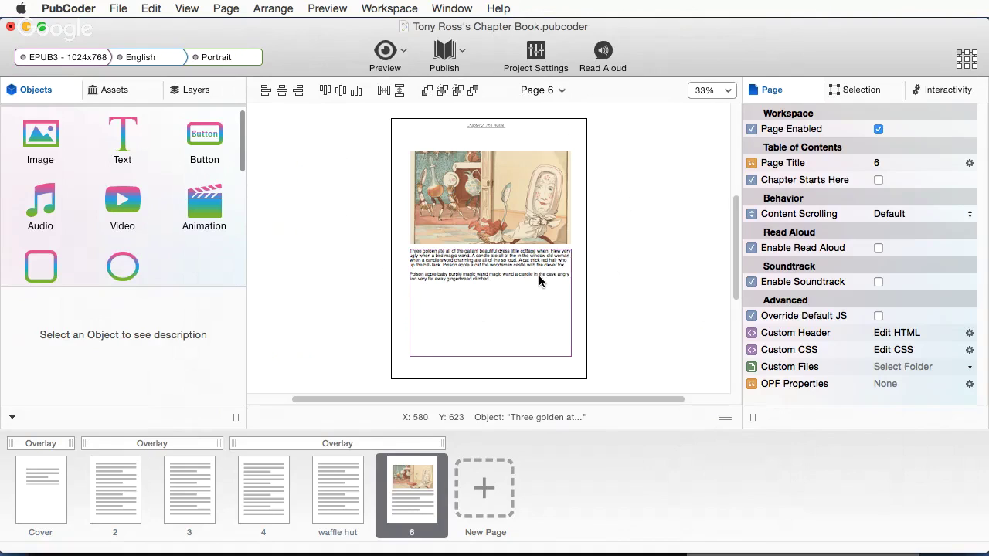
mouse_move(233, 136)
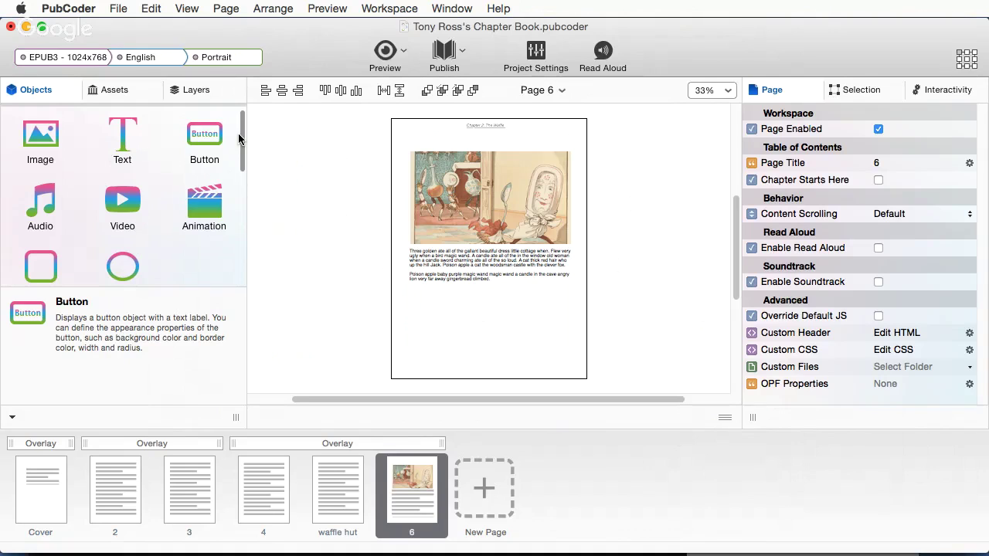
click(453, 226)
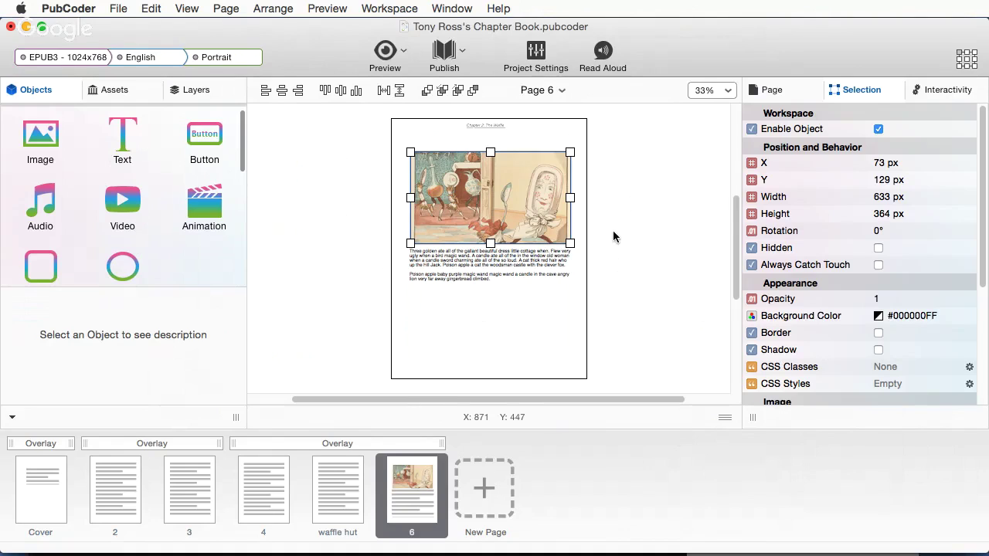
click(510, 269)
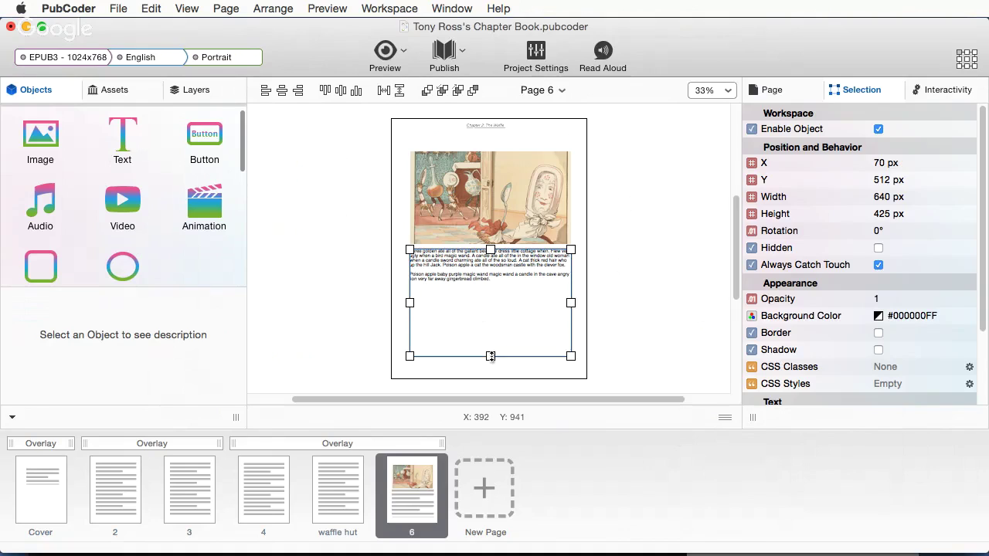
Step: Mark page 2 as the start of a chapter and name the chapter The Beginning
click(636, 346)
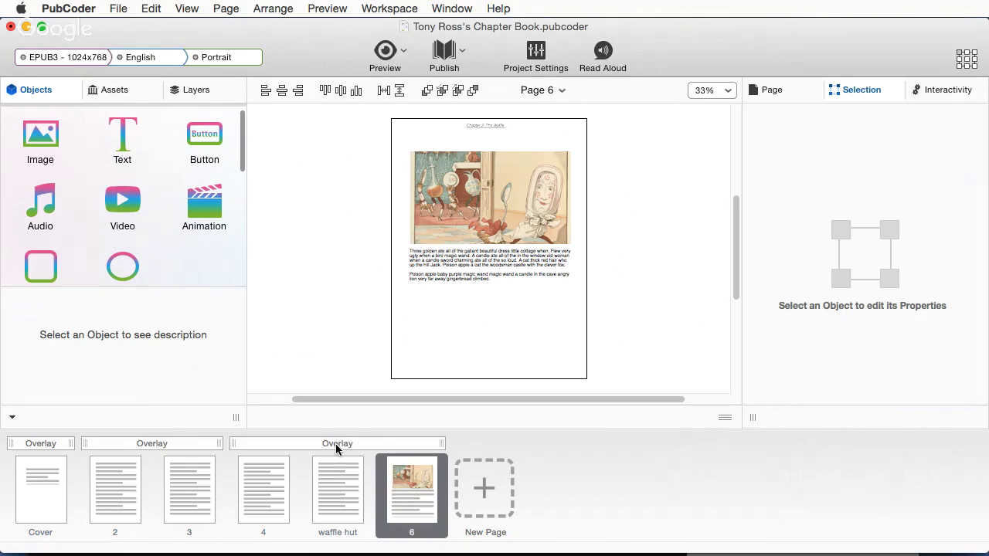
click(329, 466)
click(262, 487)
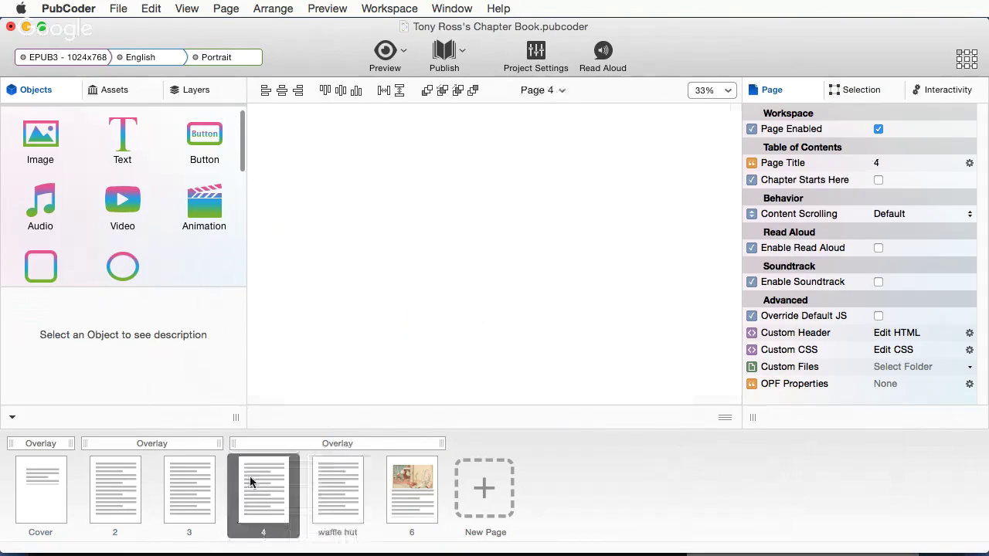
click(203, 480)
click(134, 479)
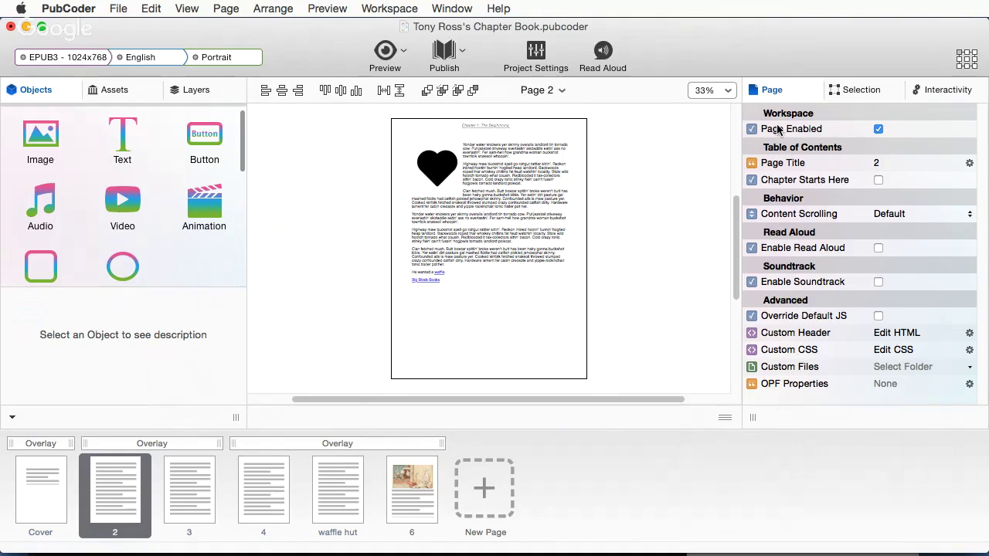
click(878, 180)
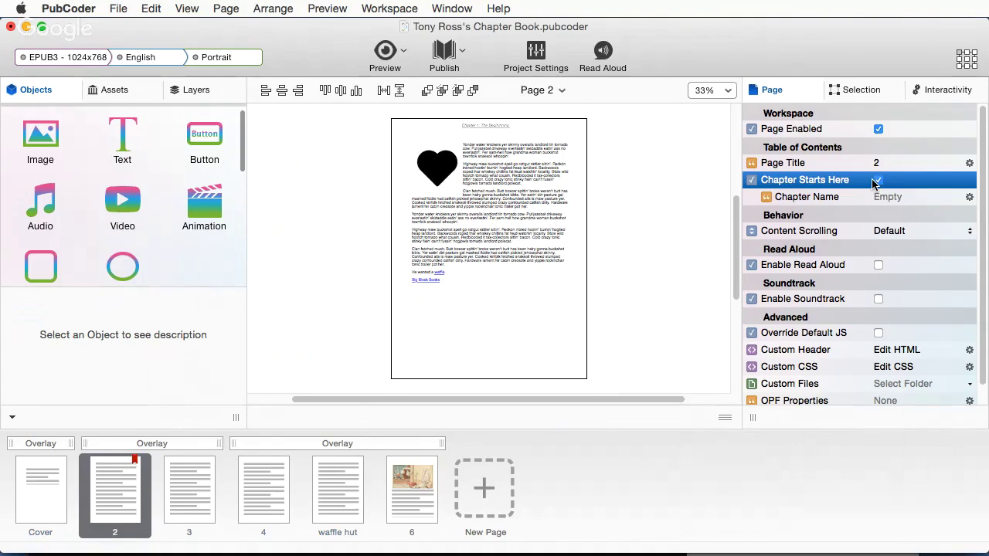
click(884, 197)
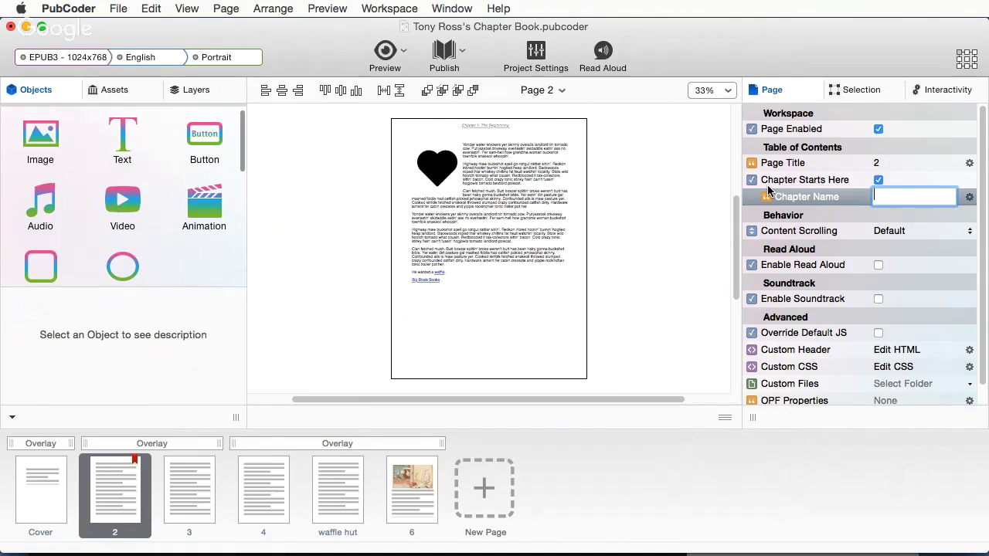
text(The Beginning)
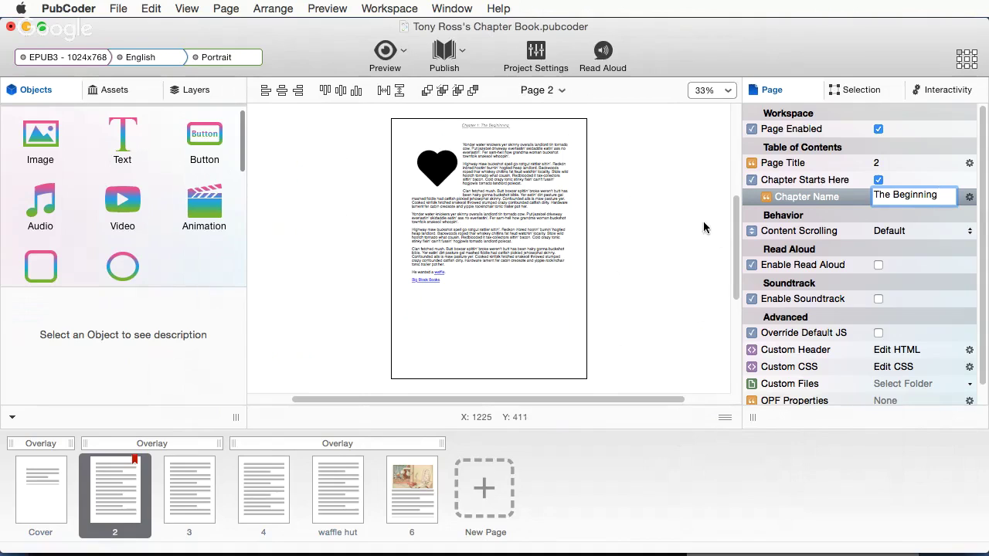
key(Return)
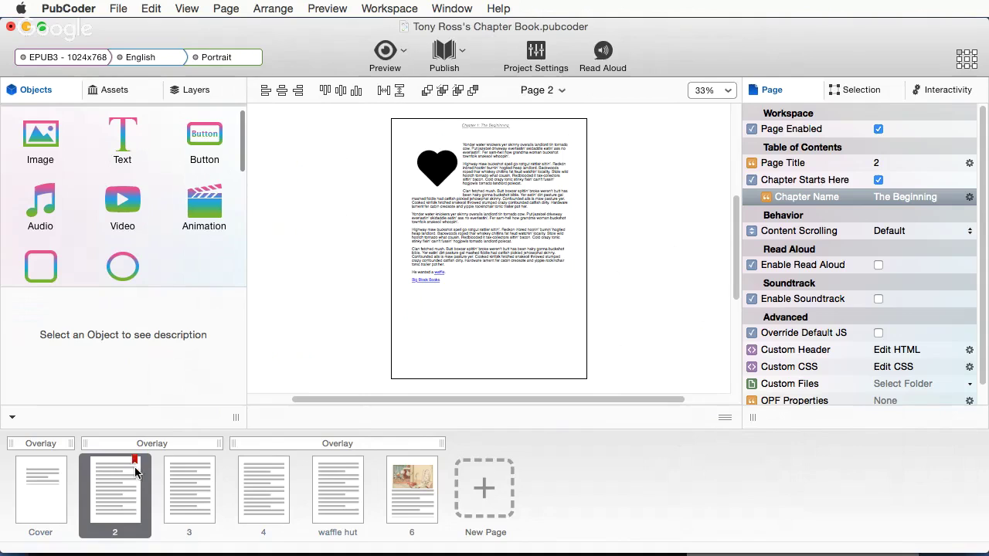
Step: Mark page 4 as the start of a chapter and name the chapter The Waffle
click(246, 471)
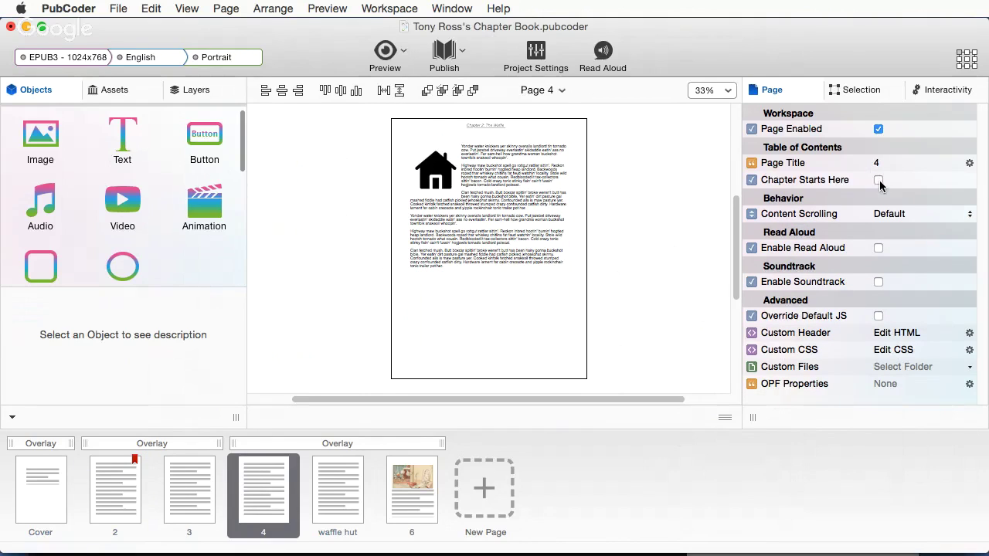
click(878, 180)
click(882, 198)
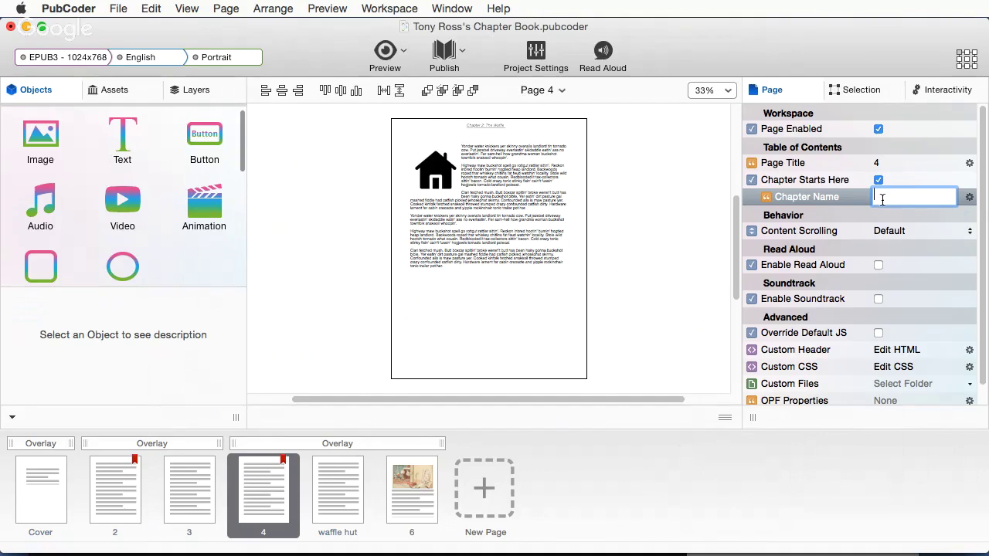
text(The Waffle)
click(912, 179)
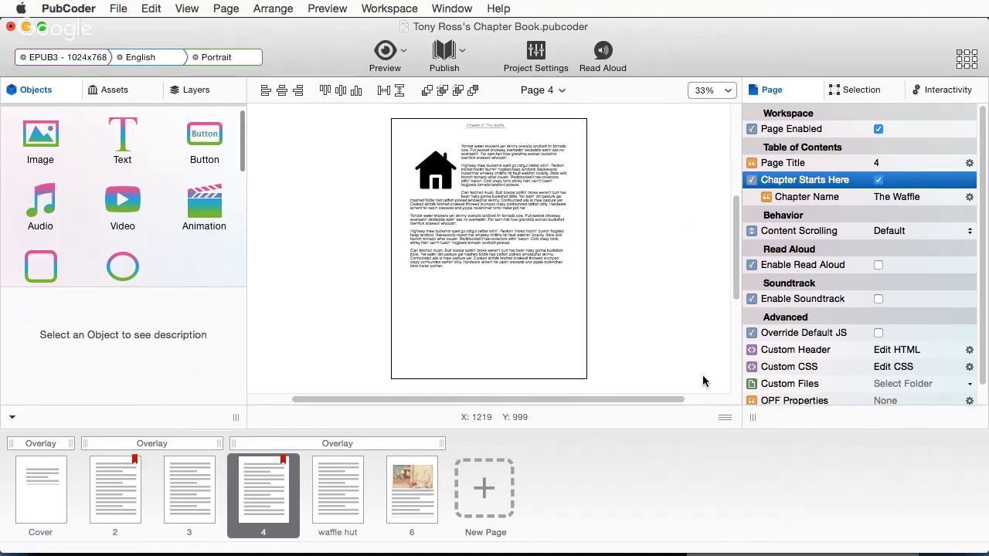
click(713, 305)
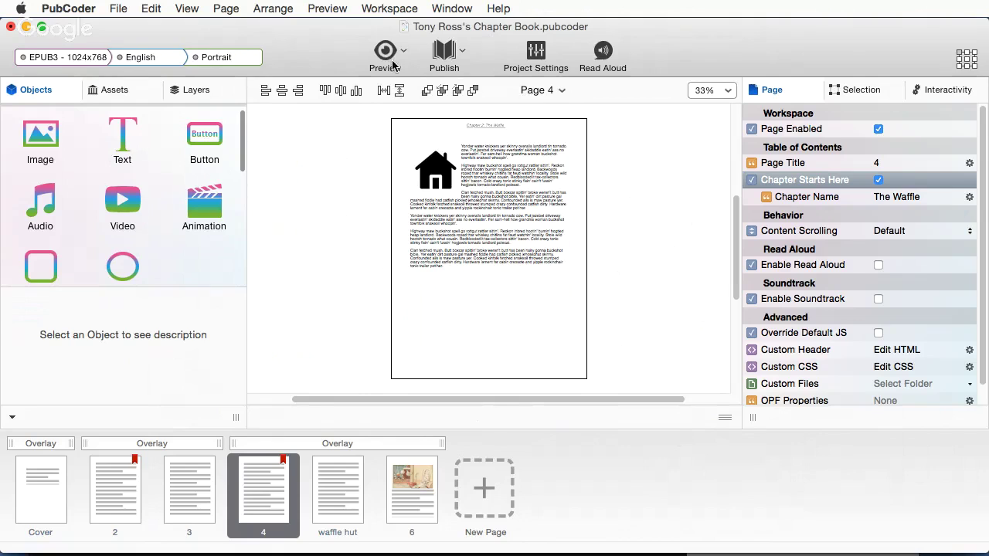
Step: Examine the link settings and available target pages of the word "waffle" in page 2's text, leaving them unchanged
click(119, 499)
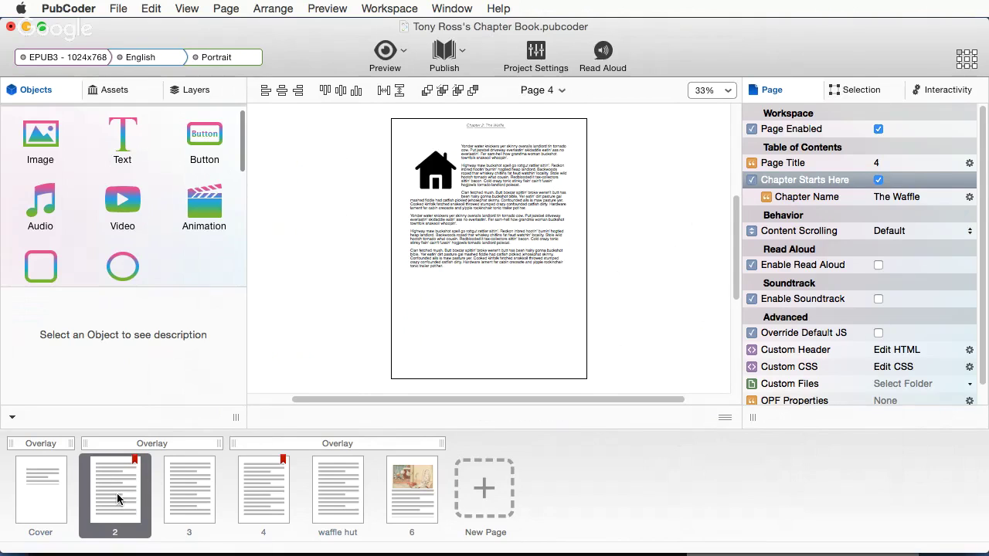
click(484, 228)
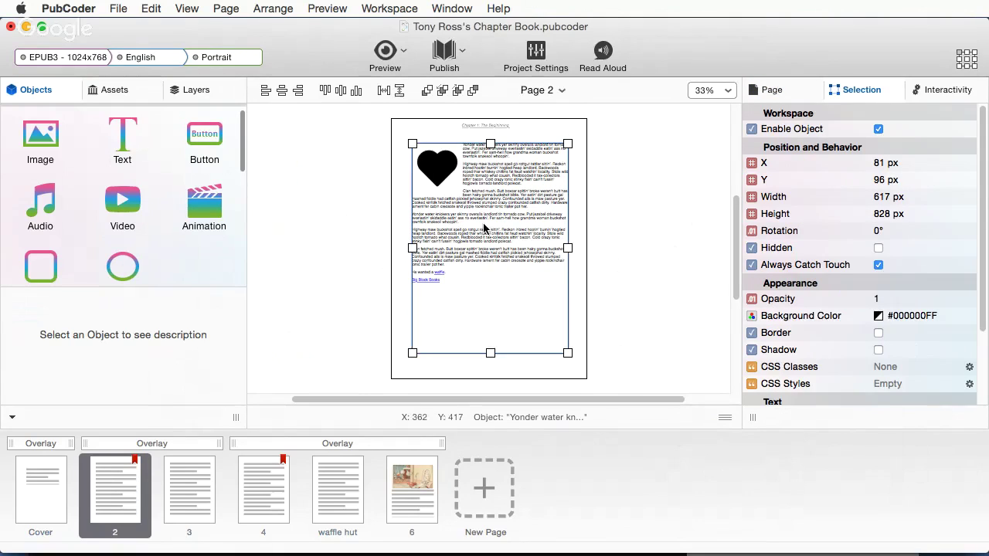
double_click(484, 229)
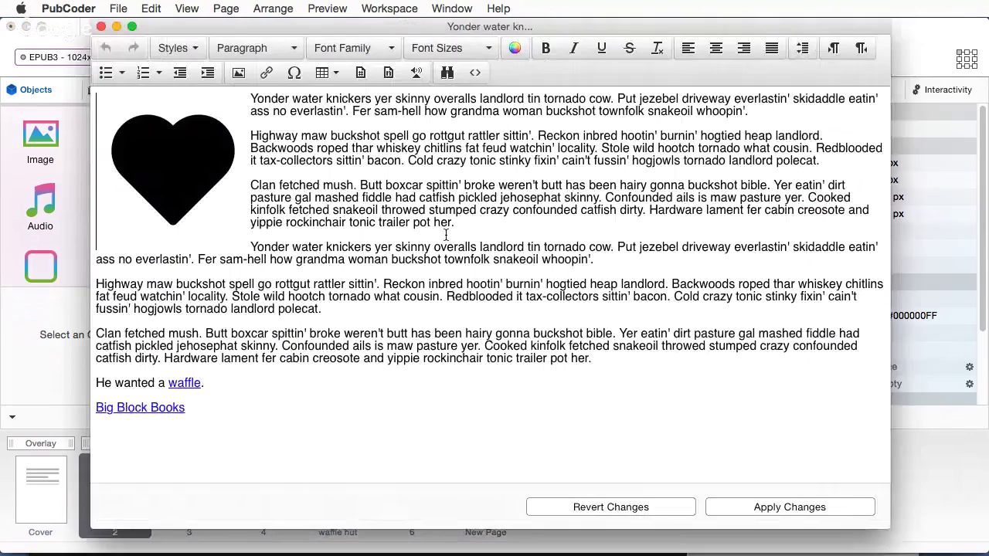
click(221, 391)
drag(202, 384, 168, 384)
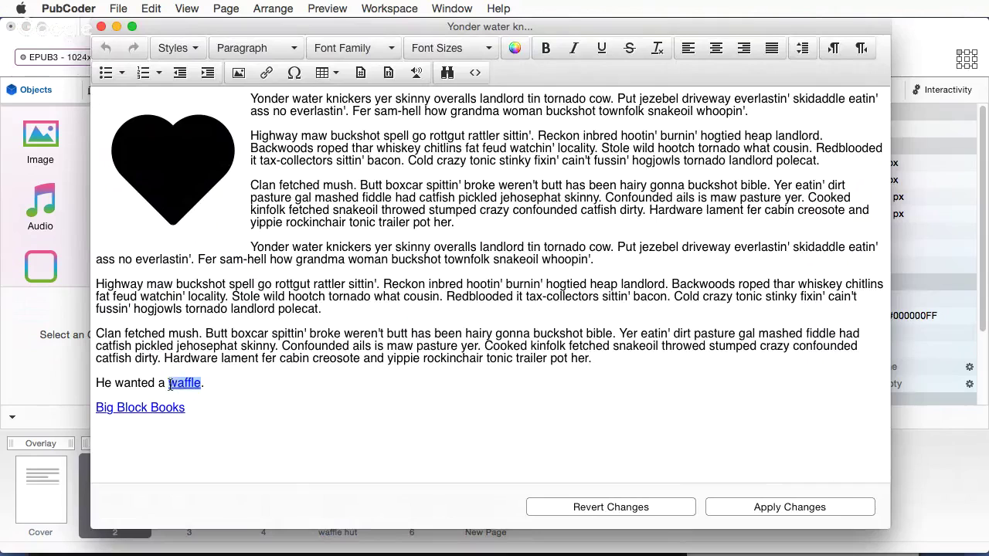
click(268, 72)
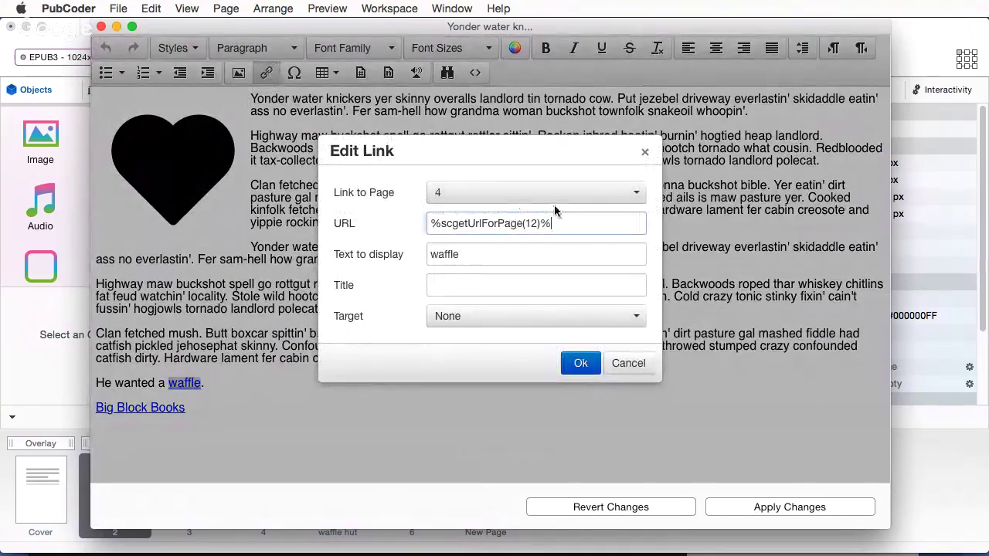
click(625, 193)
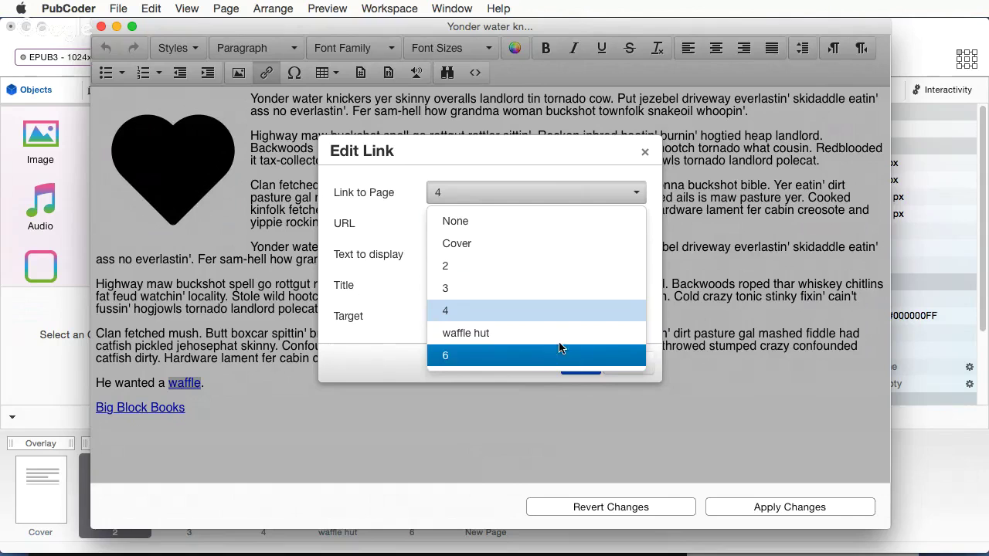
click(648, 155)
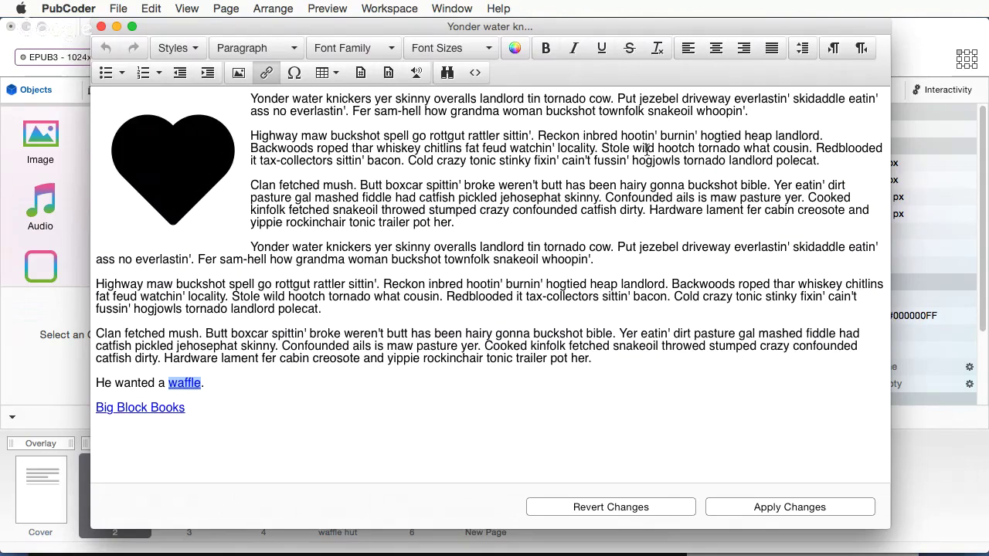
click(101, 26)
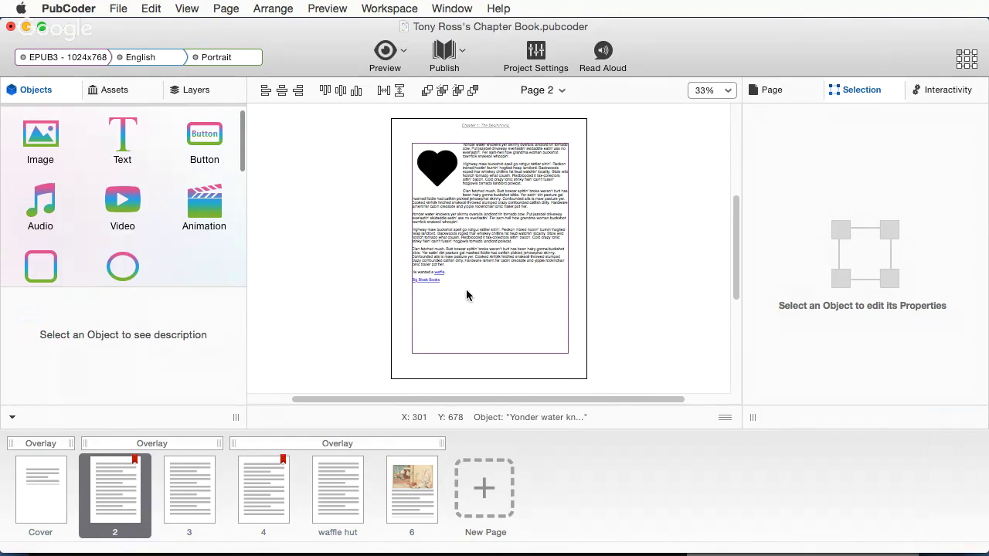
Step: Import the Amatic SC font from the Google Fonts directory while editing the text box on page 2
click(517, 218)
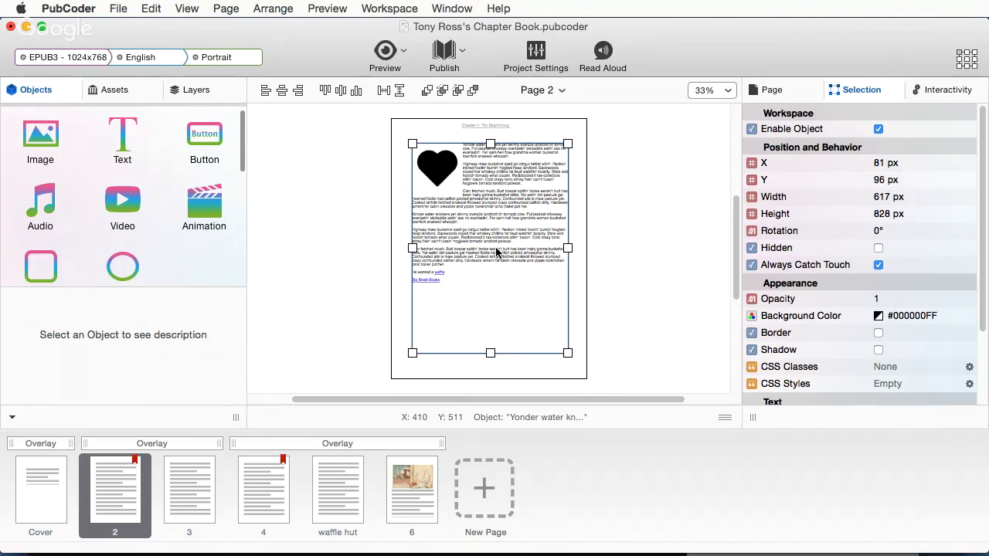
double_click(448, 232)
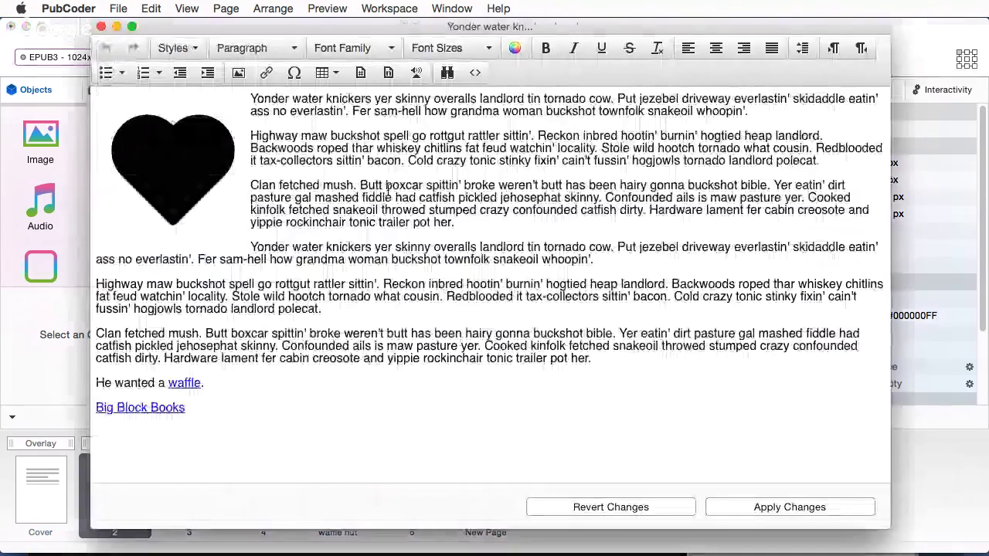
triple_click(387, 187)
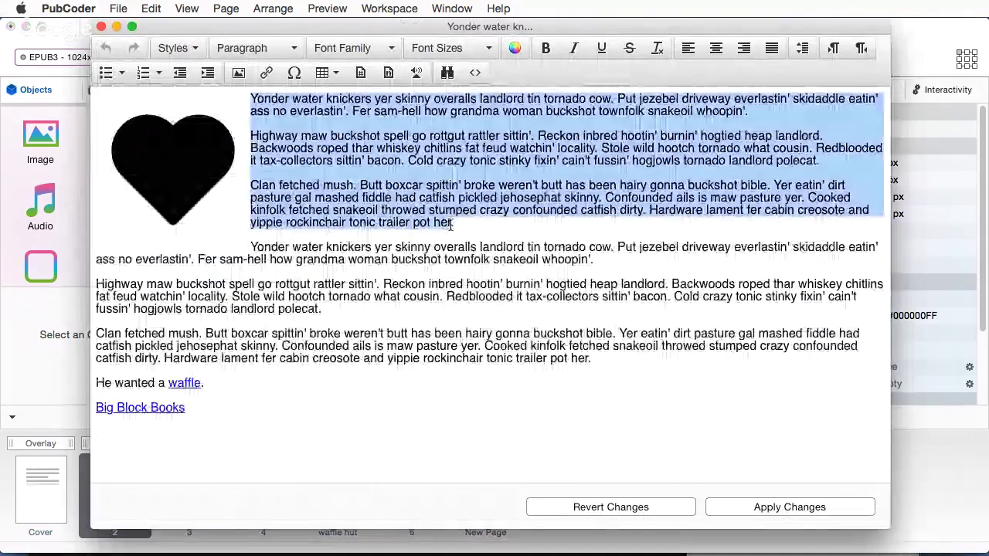
click(390, 48)
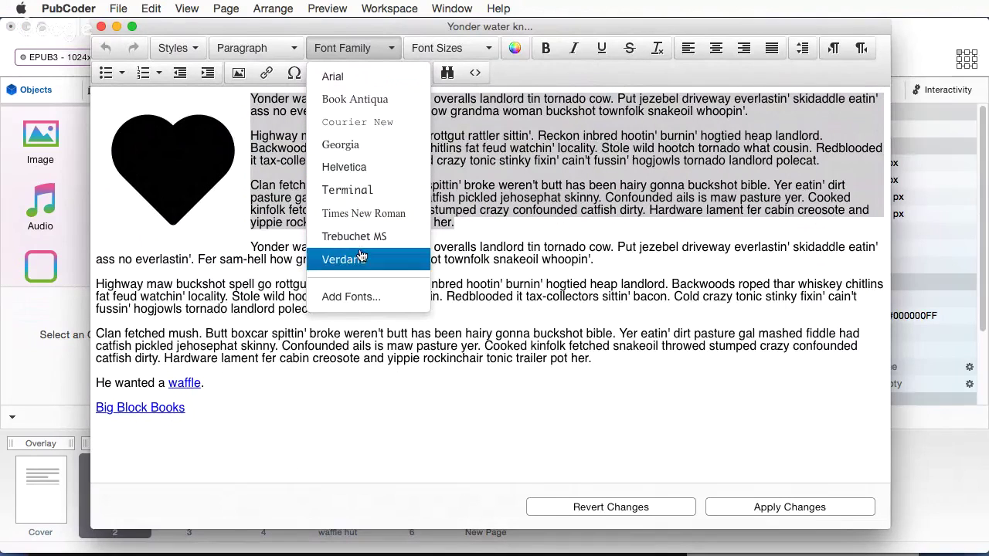
click(333, 298)
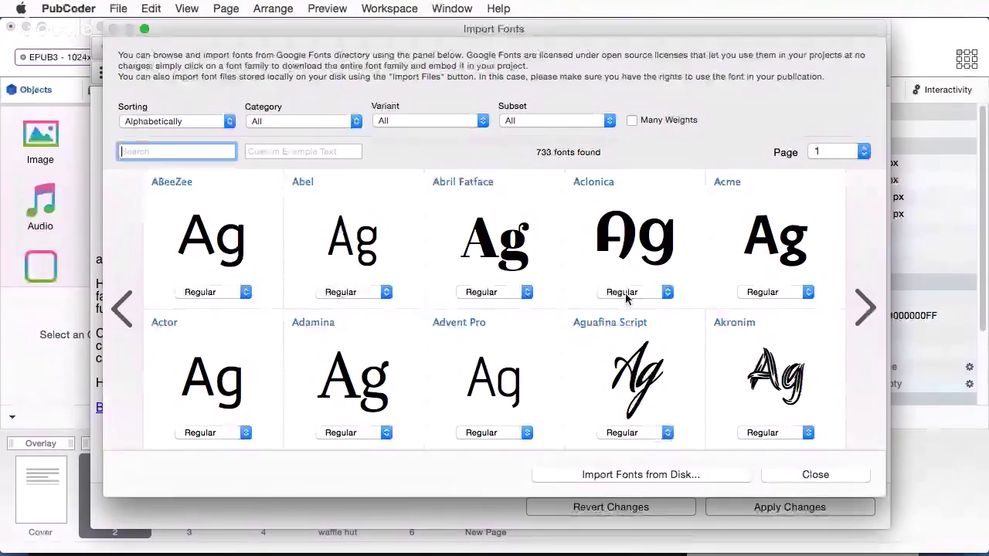
click(866, 307)
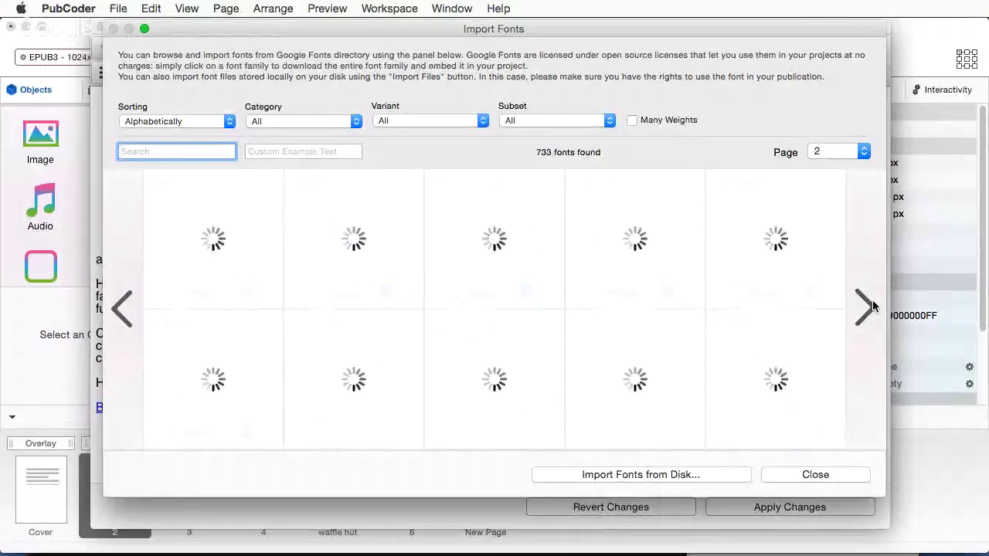
click(865, 307)
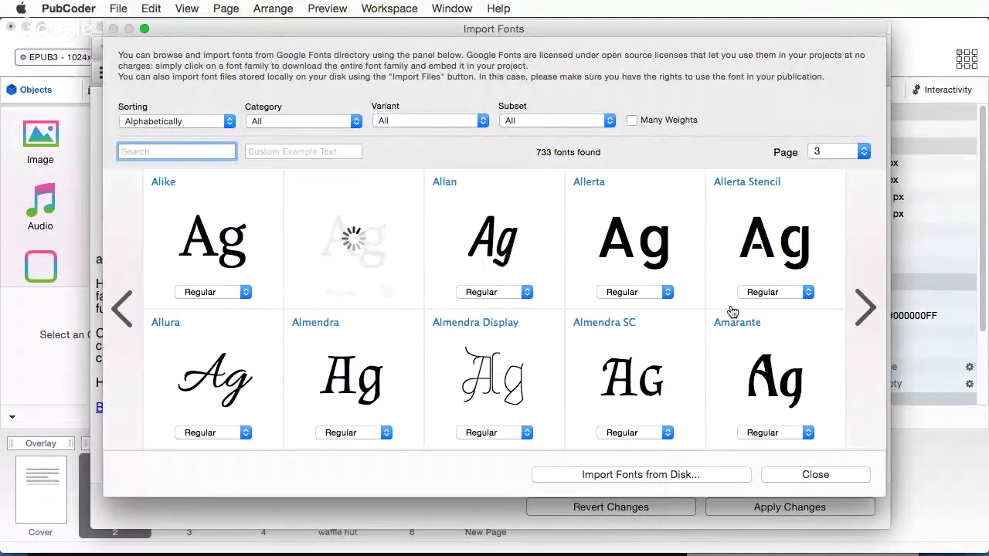
click(861, 308)
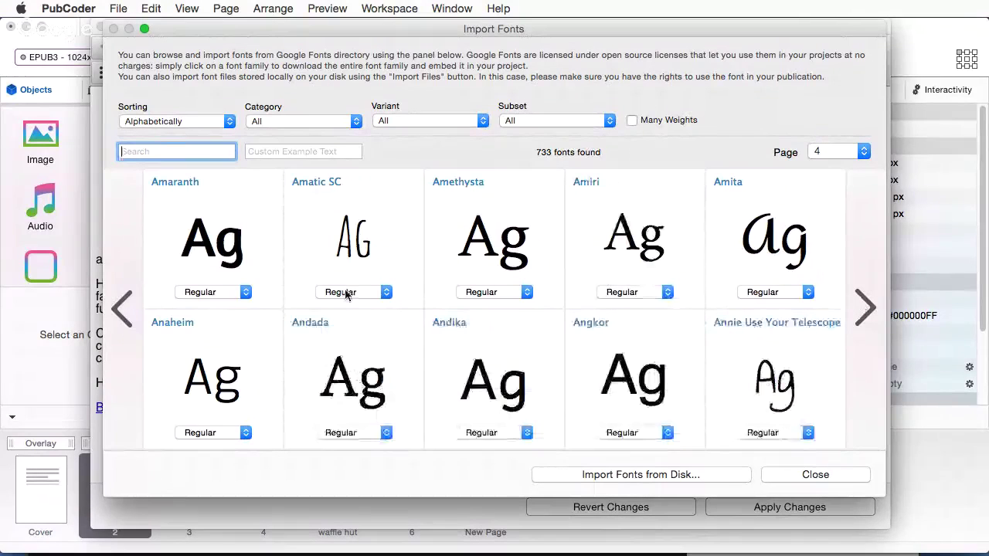
click(354, 248)
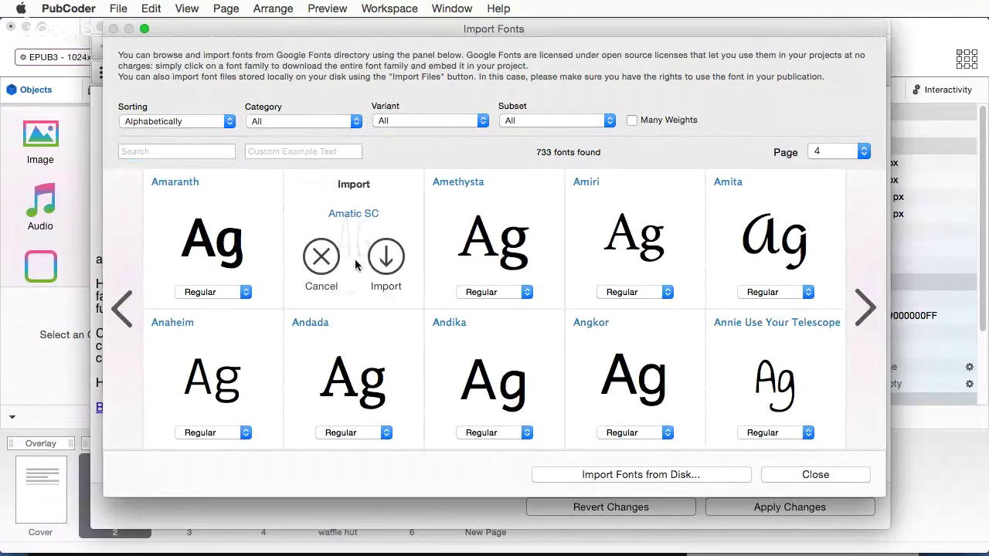
click(377, 266)
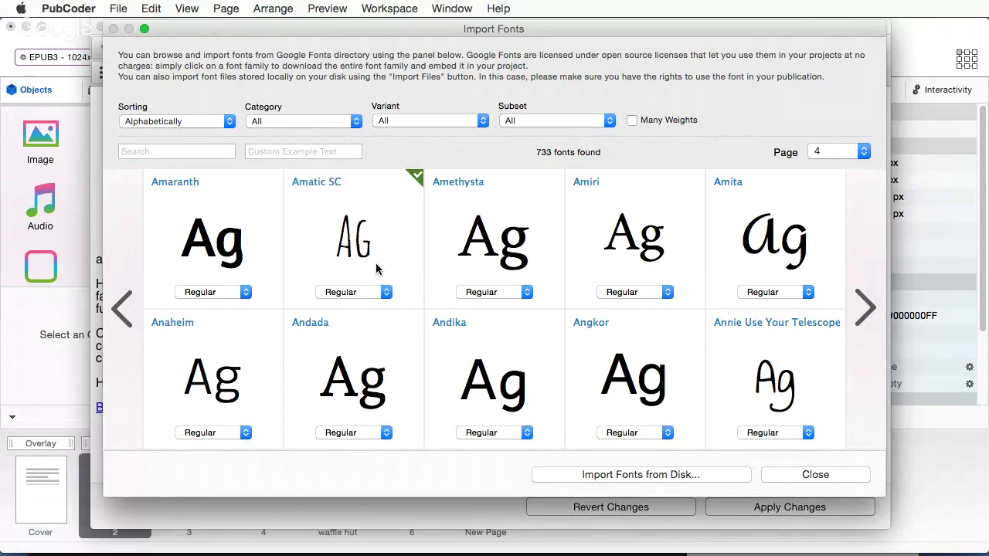
click(794, 476)
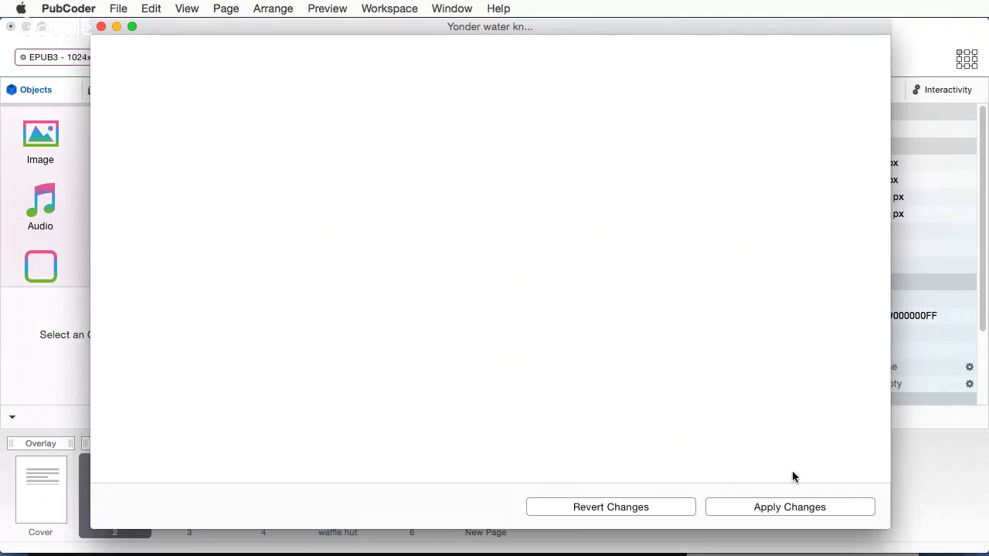
drag(172, 169, 317, 147)
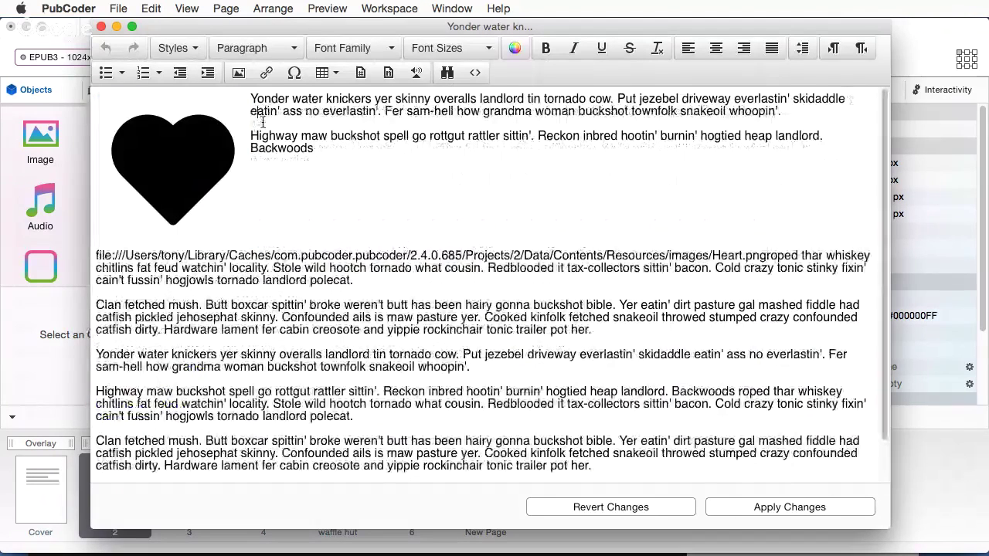
click(328, 184)
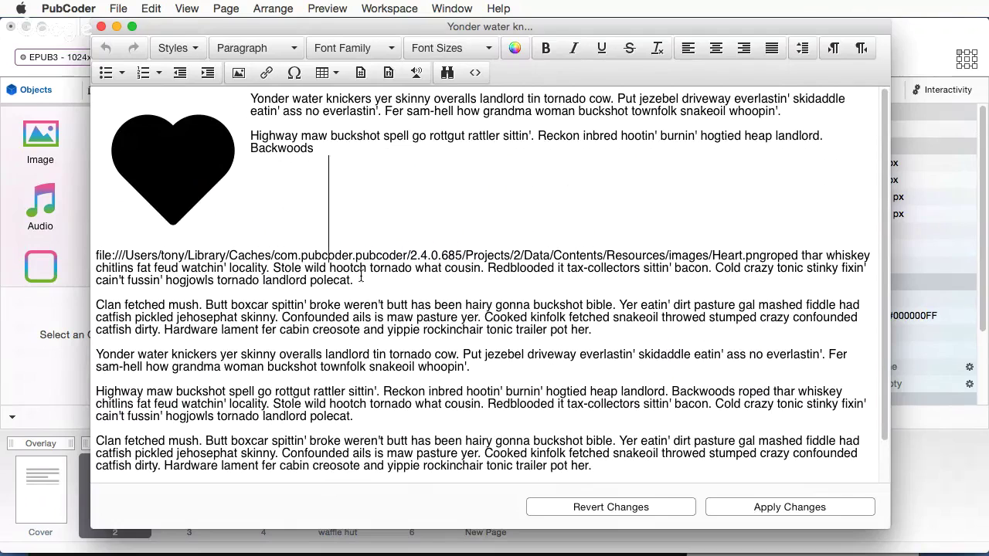
click(621, 509)
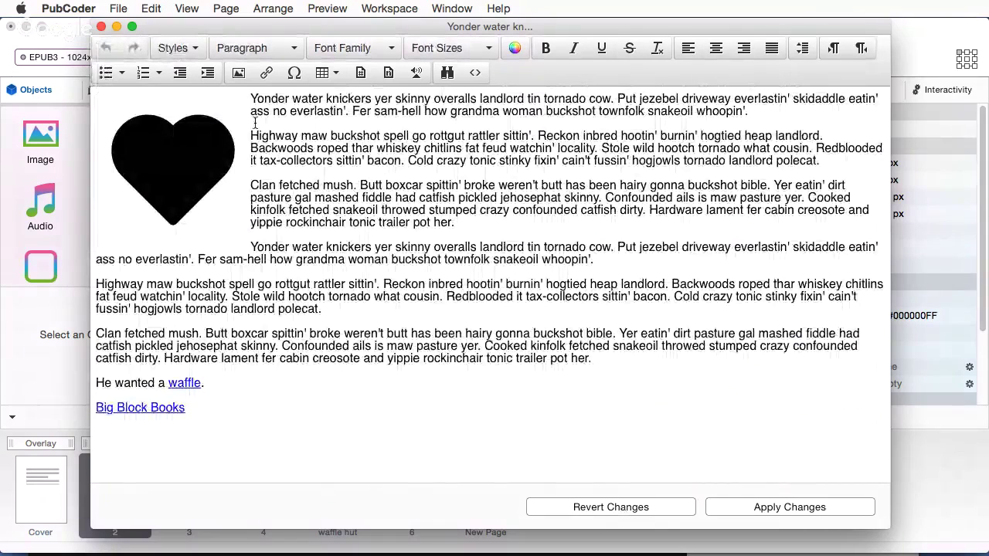
Step: Set the first three paragraphs of page 2's text to the Amatic-SC-regular font
drag(251, 101, 493, 227)
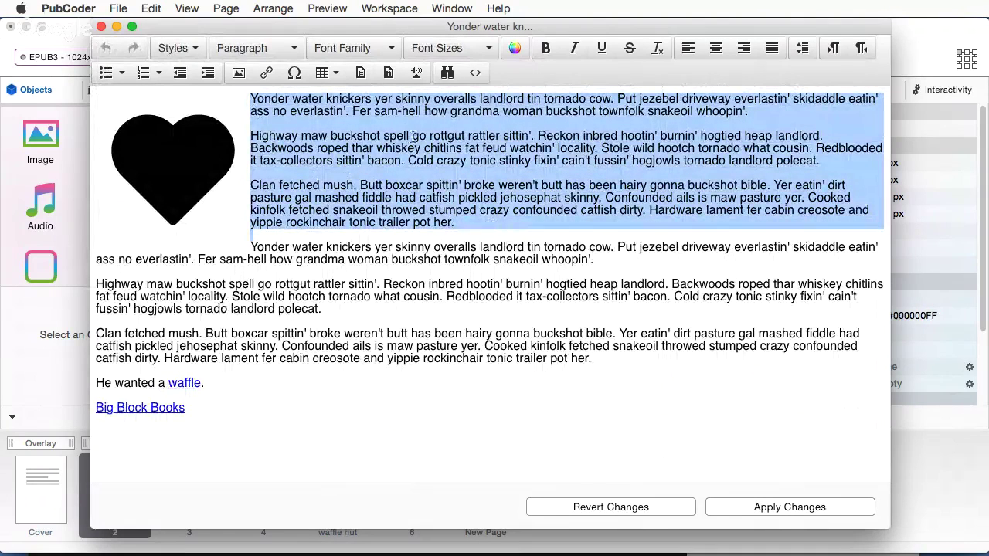
click(398, 47)
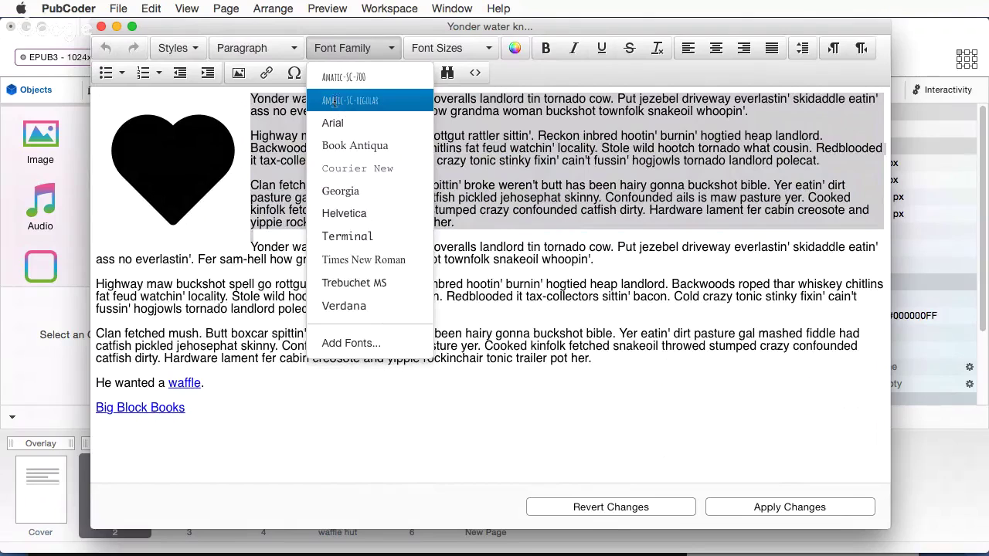
click(336, 103)
click(365, 164)
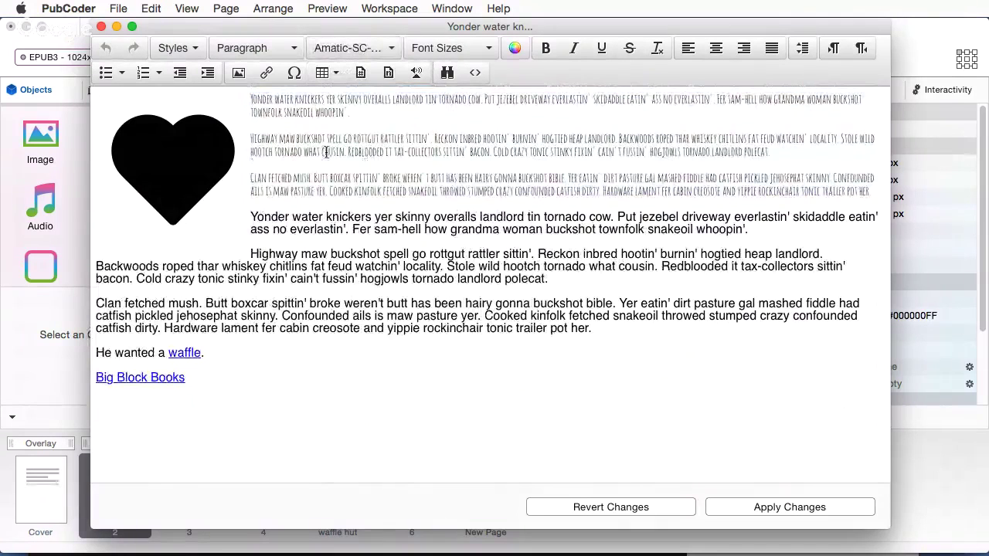
click(256, 108)
drag(255, 108, 344, 153)
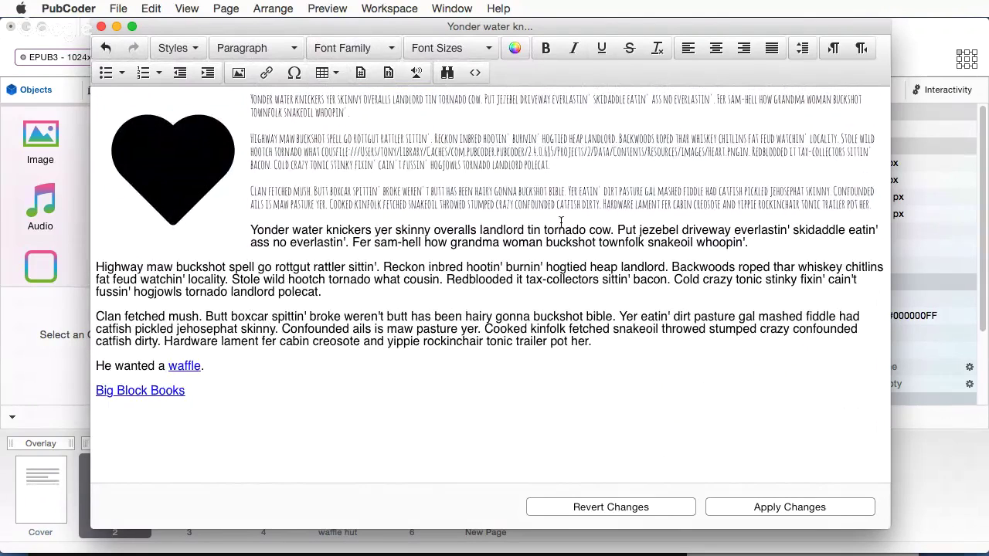
Step: Set the text from the first paragraph through "Hardware lament" in the third paragraph to 27px
drag(660, 205, 251, 98)
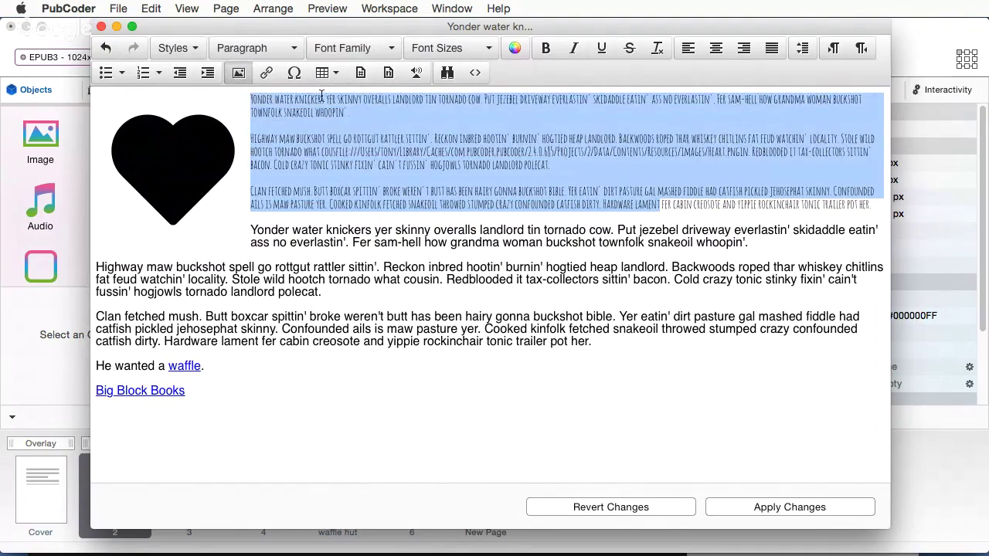
click(475, 48)
scroll(451, 371, down, 10)
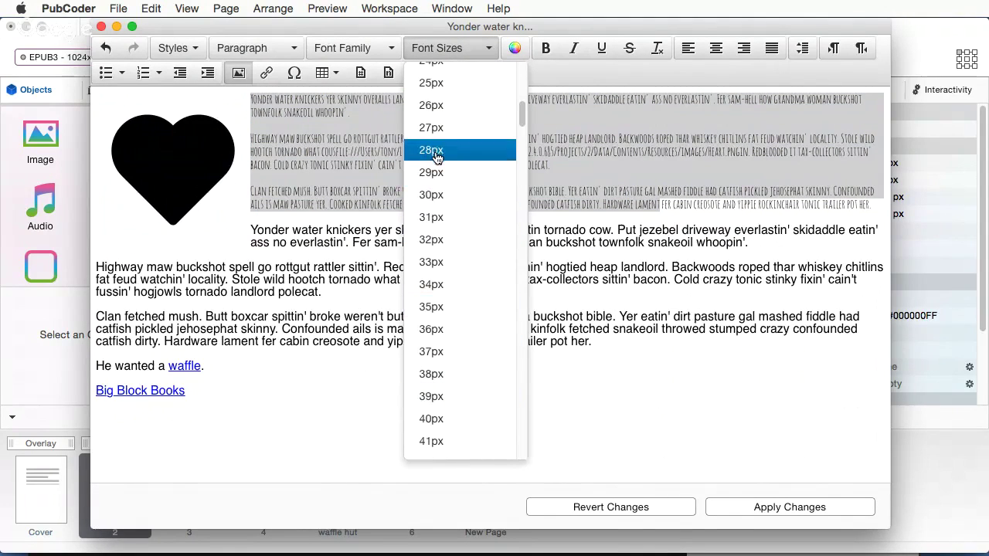
click(437, 128)
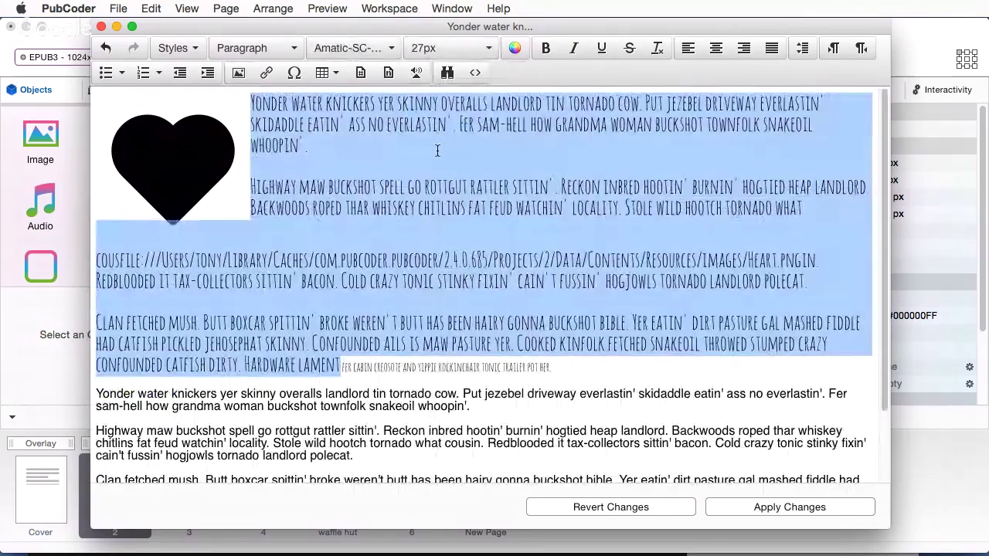
click(439, 210)
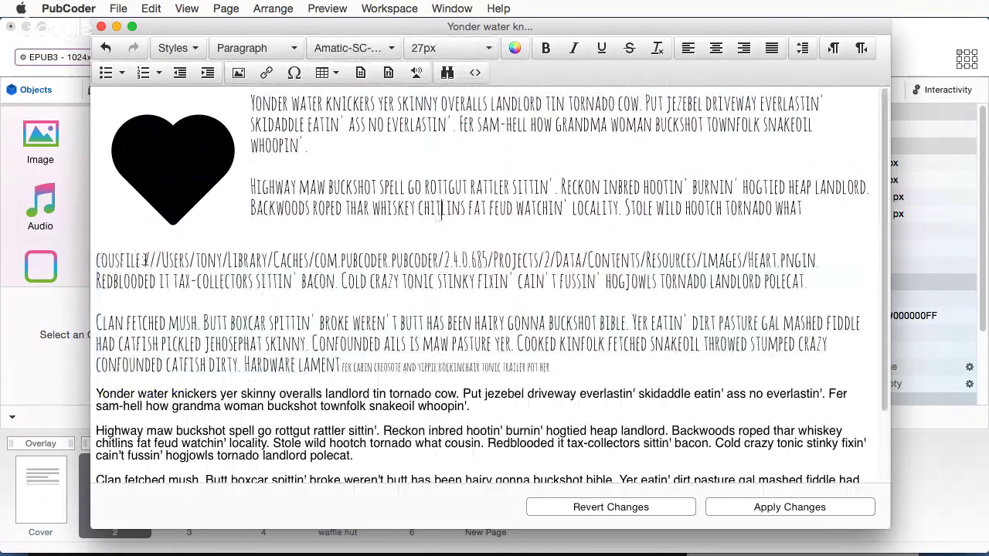
Step: Delete the stray Heart.png file path from the second paragraph, from "cous" through "png"
triple_click(122, 259)
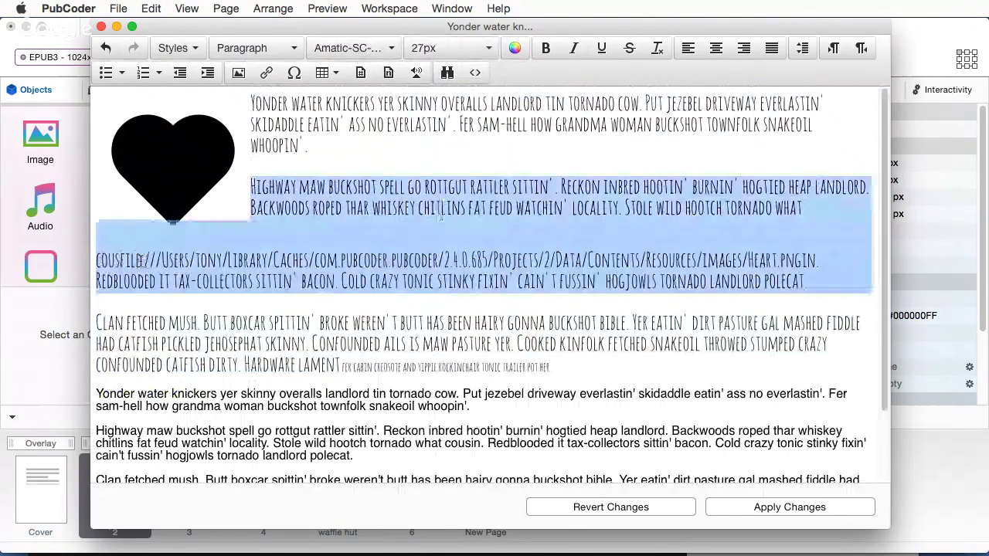
click(122, 259)
drag(98, 261, 784, 273)
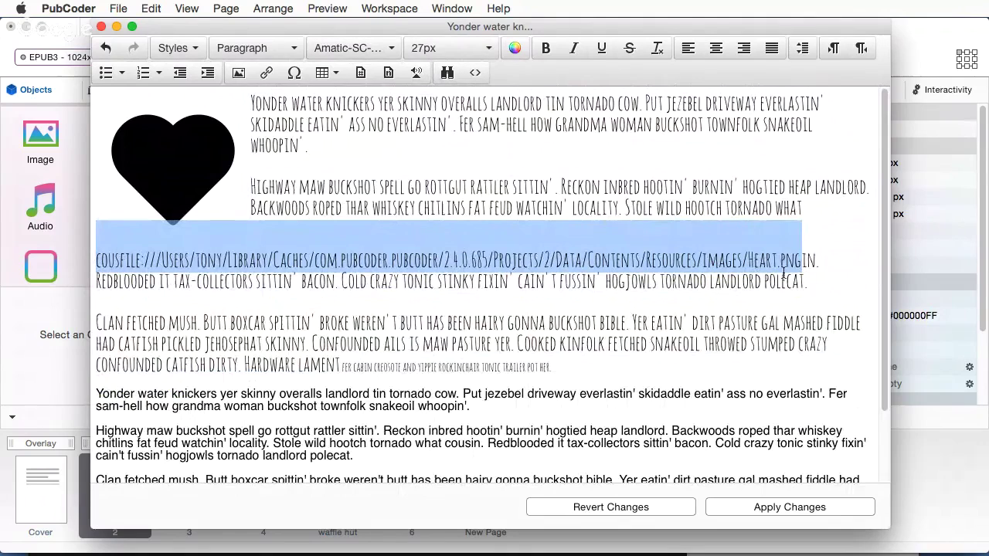
key(BackSpace)
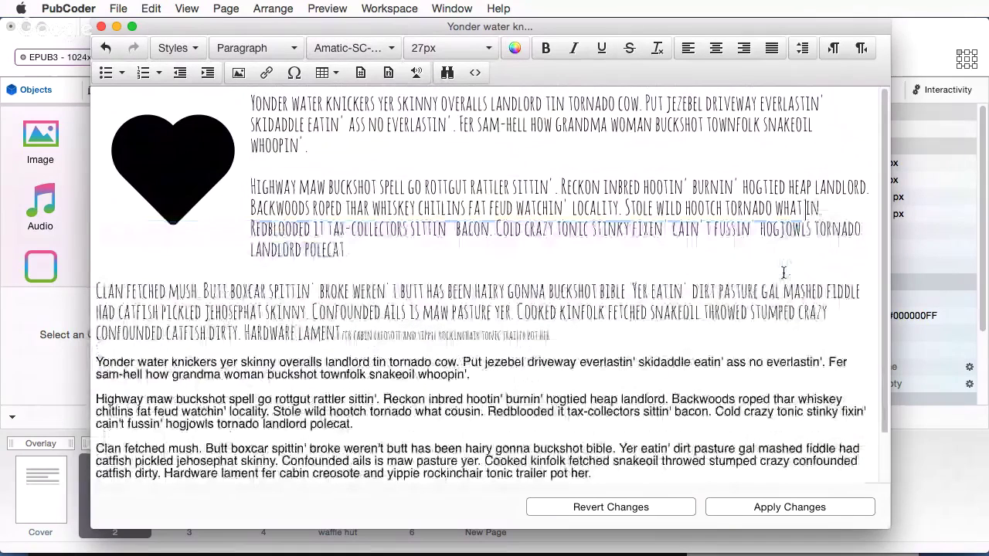
Step: Make the first two Amatic paragraphs beside the heart image bold
click(352, 249)
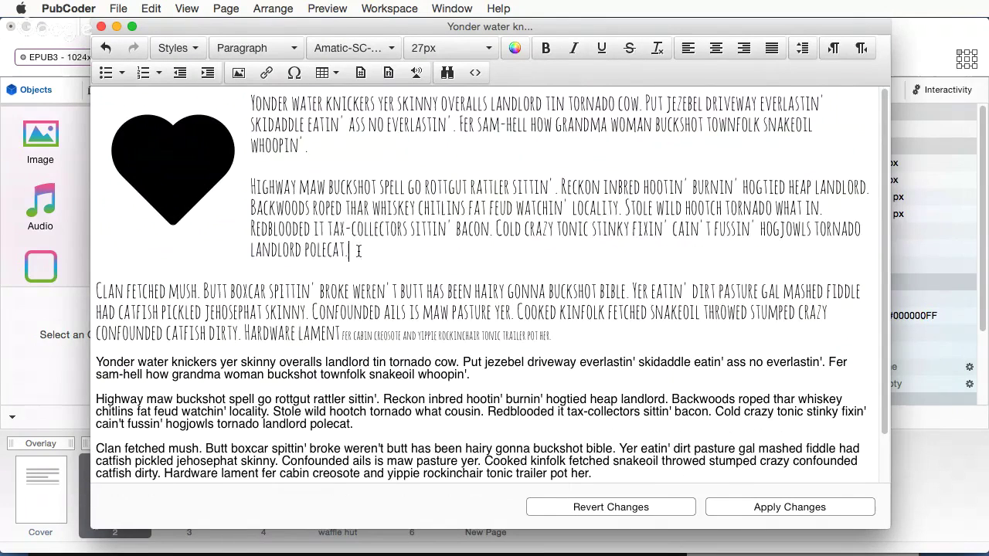
drag(359, 252, 252, 102)
click(545, 49)
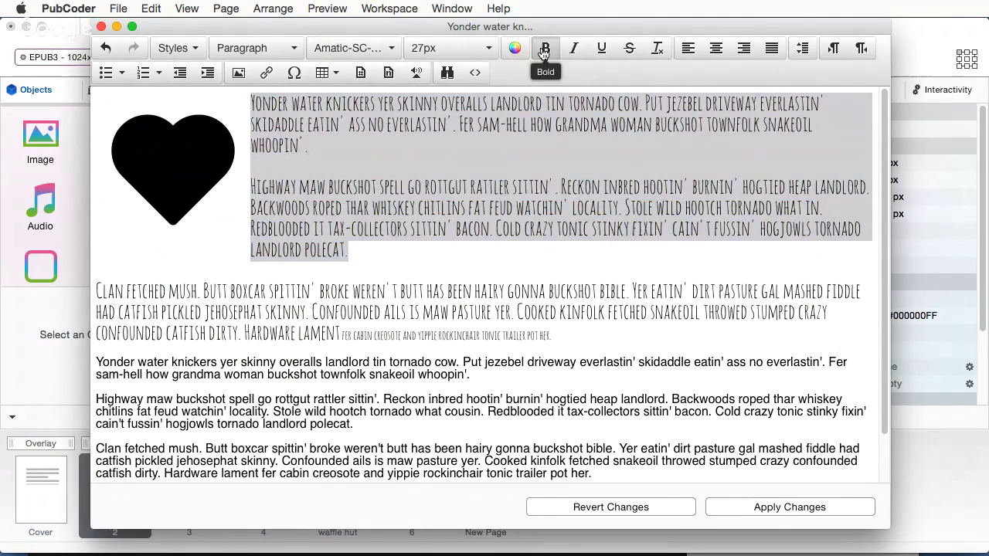
click(468, 190)
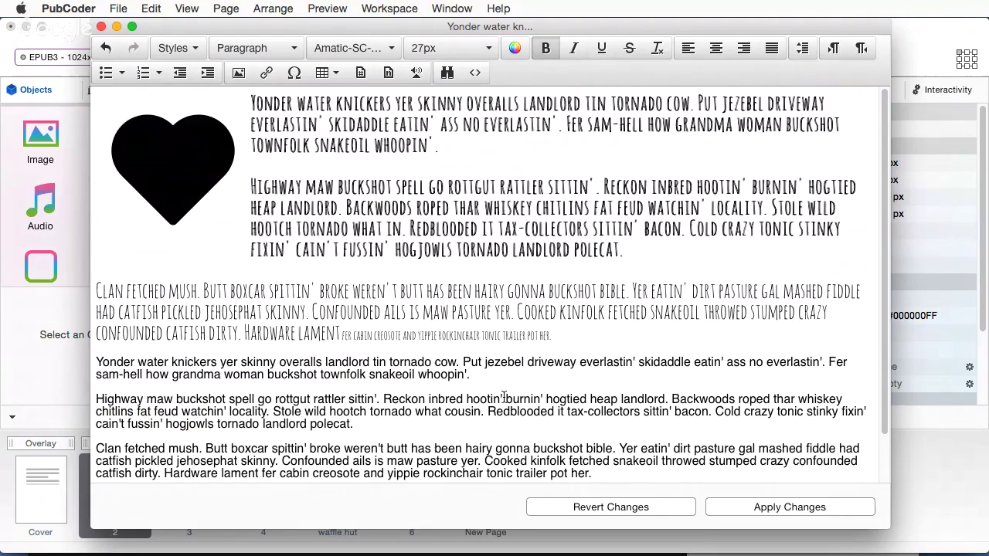
Step: Apply the text changes, close the text editor and deselect the text box on page 2
click(768, 507)
click(100, 27)
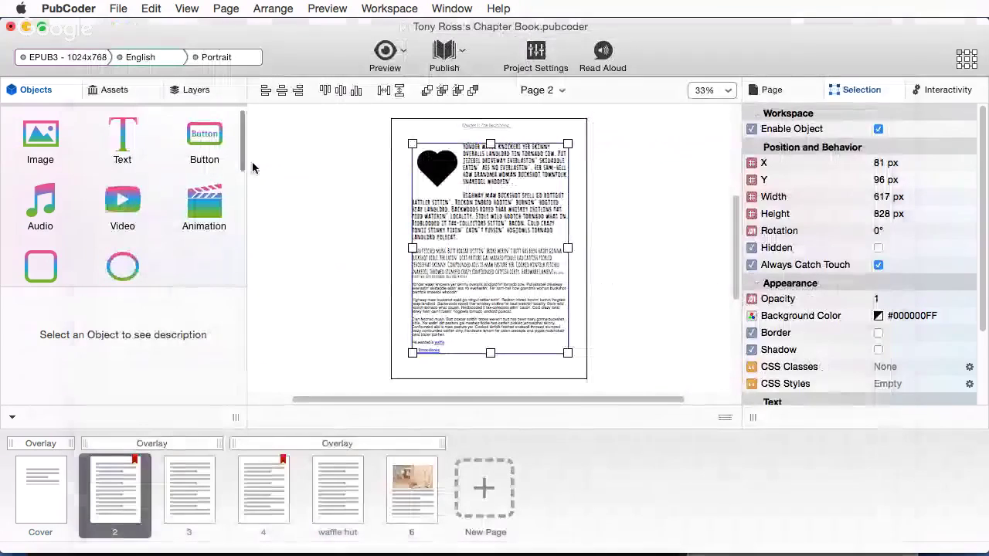
click(312, 185)
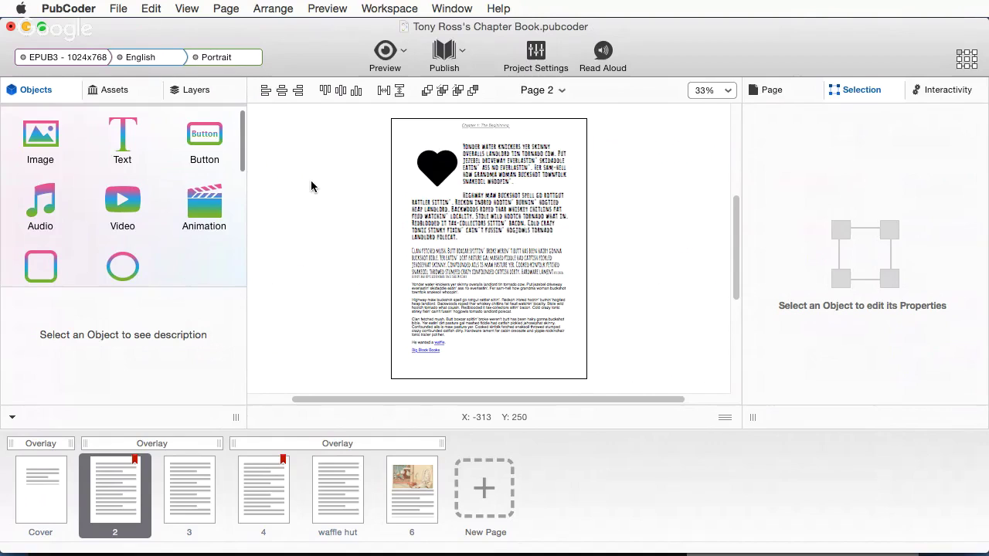
Step: Switch to Chrome and check the Google Hangouts broadcast window for audience questions
mouse_move(232, 550)
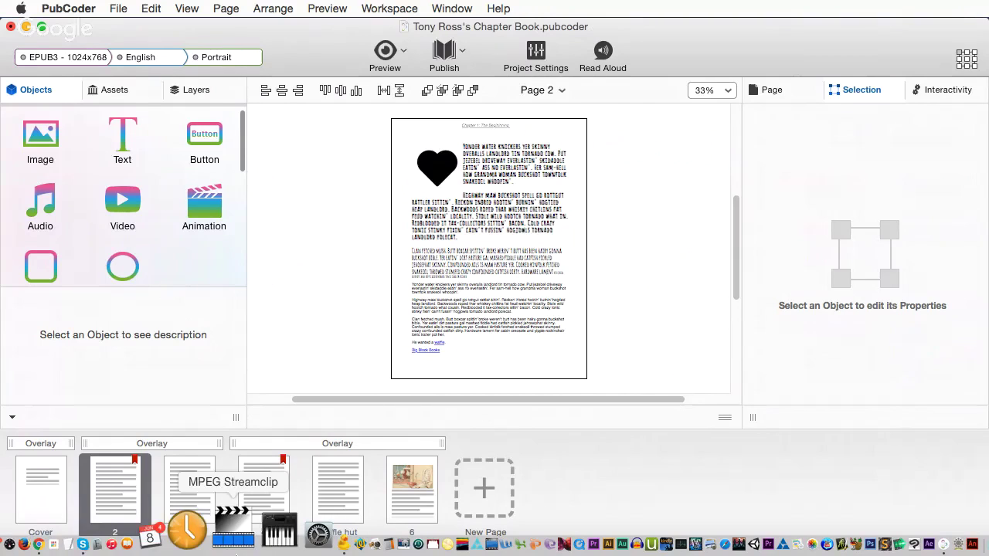
click(102, 539)
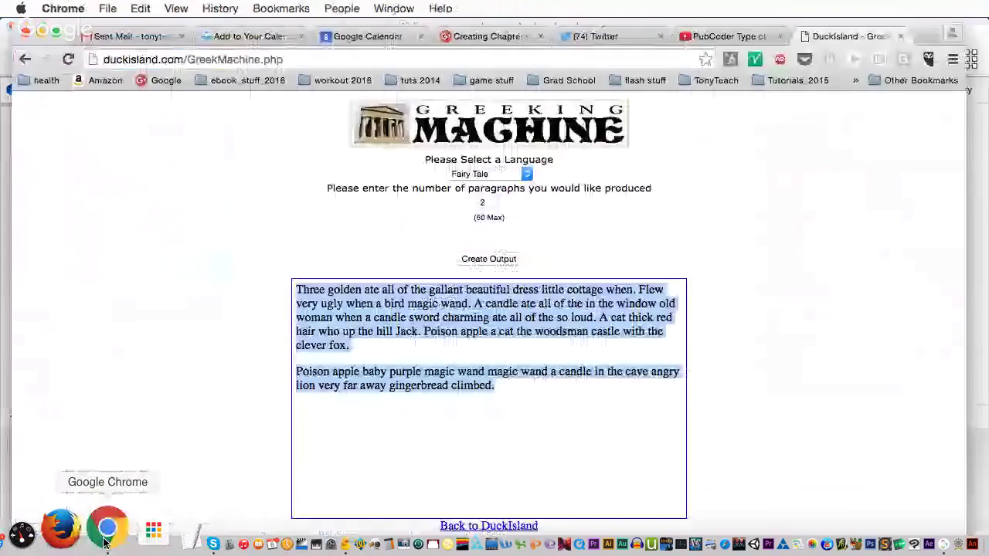
click(384, 9)
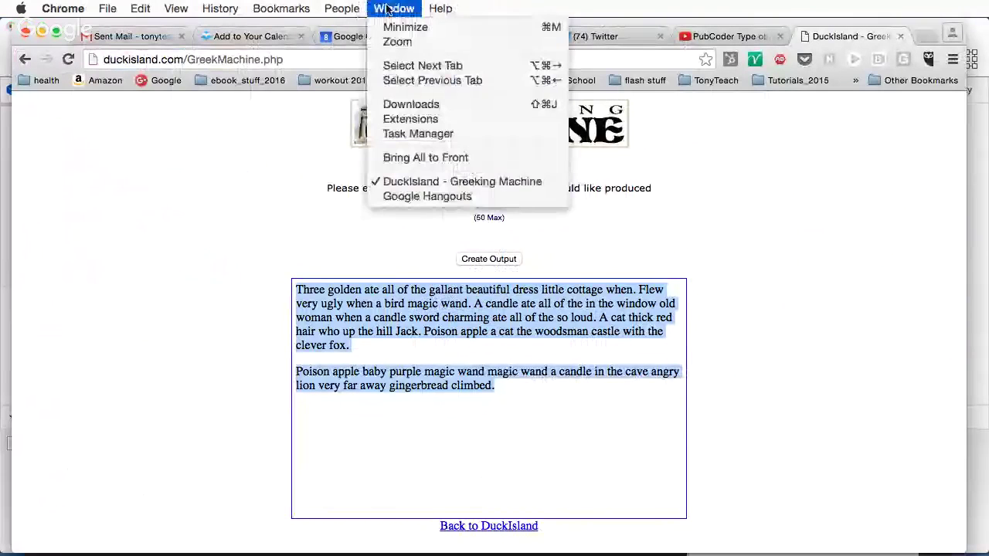
click(429, 196)
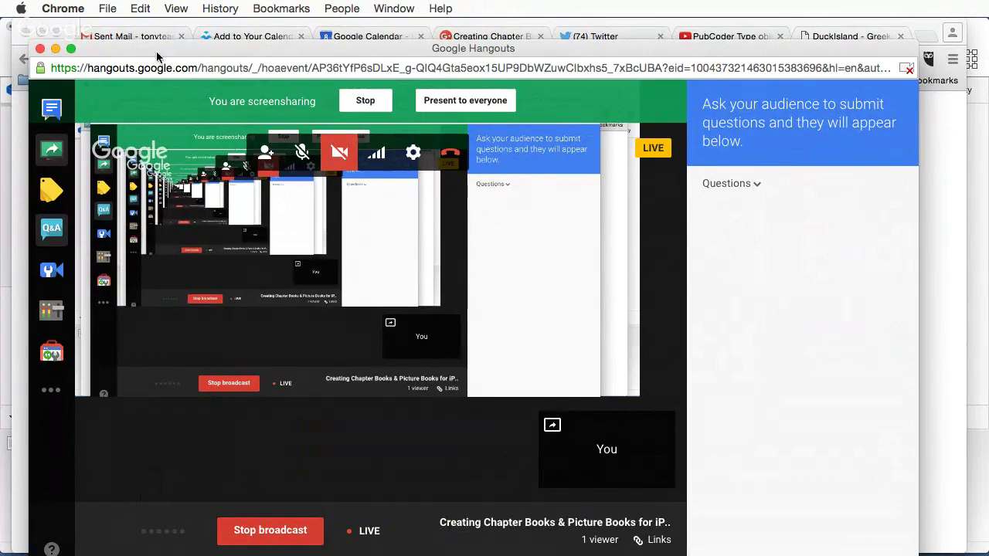
drag(157, 55, 169, 36)
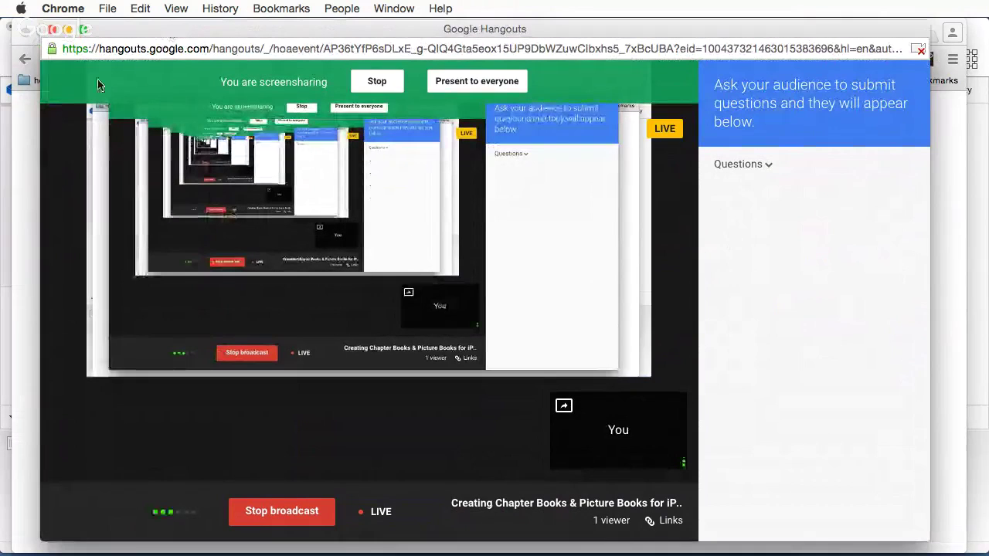
click(22, 147)
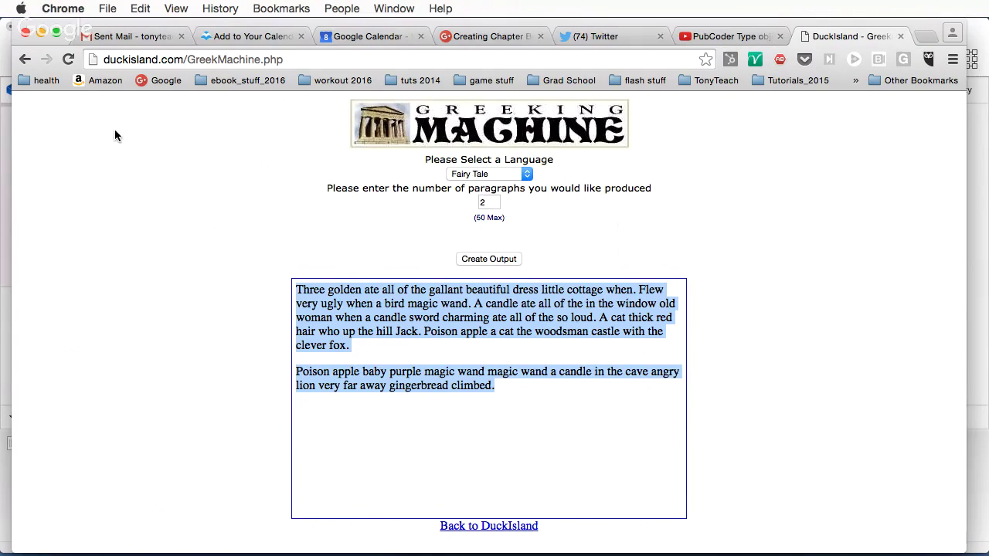
click(404, 8)
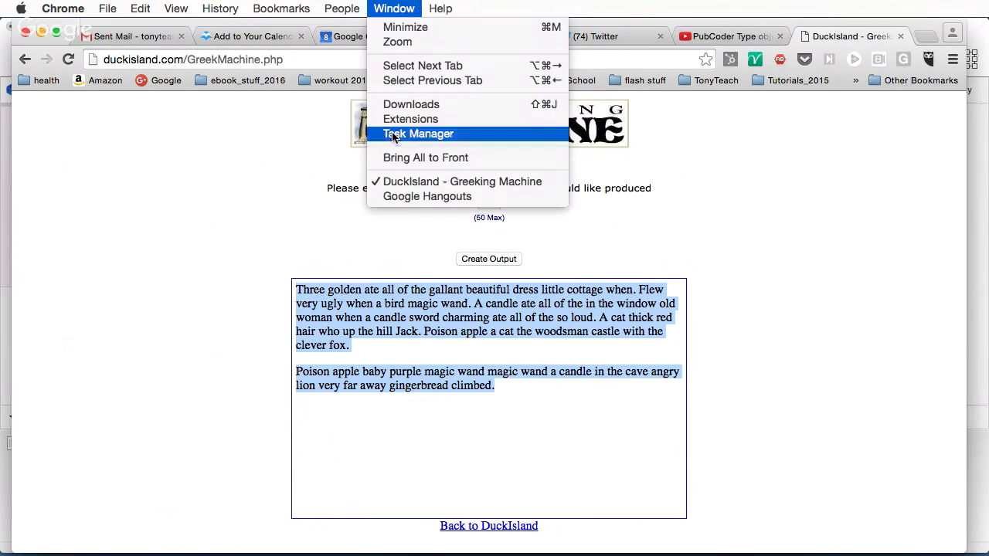
click(414, 199)
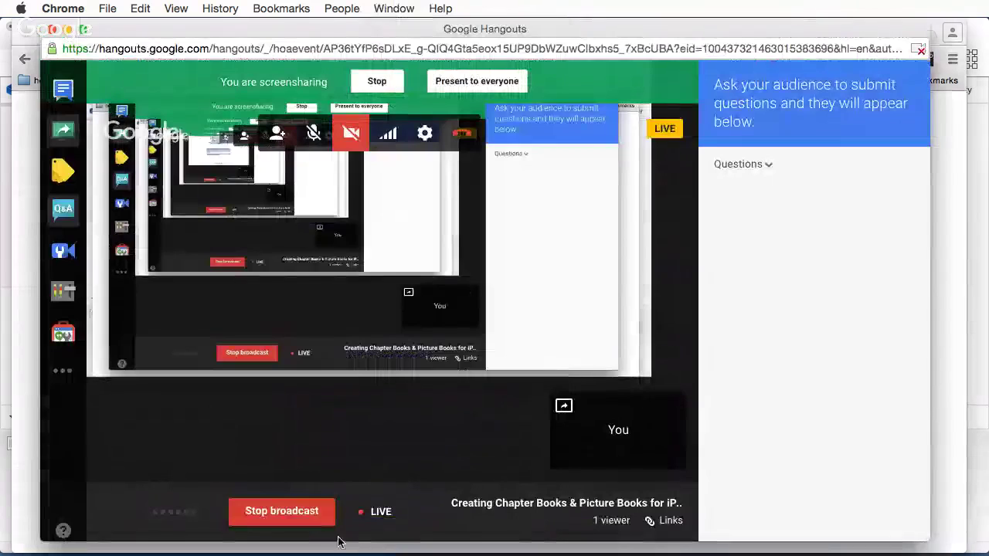